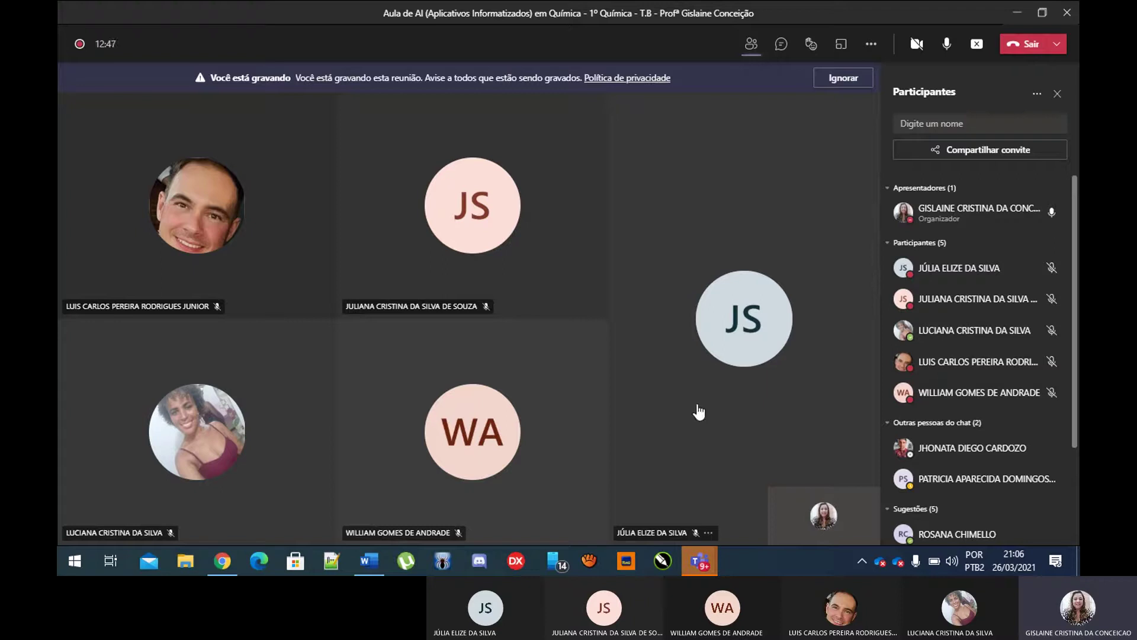
Step: Switch to the Word document about vitamins and look through its text, tables and food picture before returning to the first page
click(364, 562)
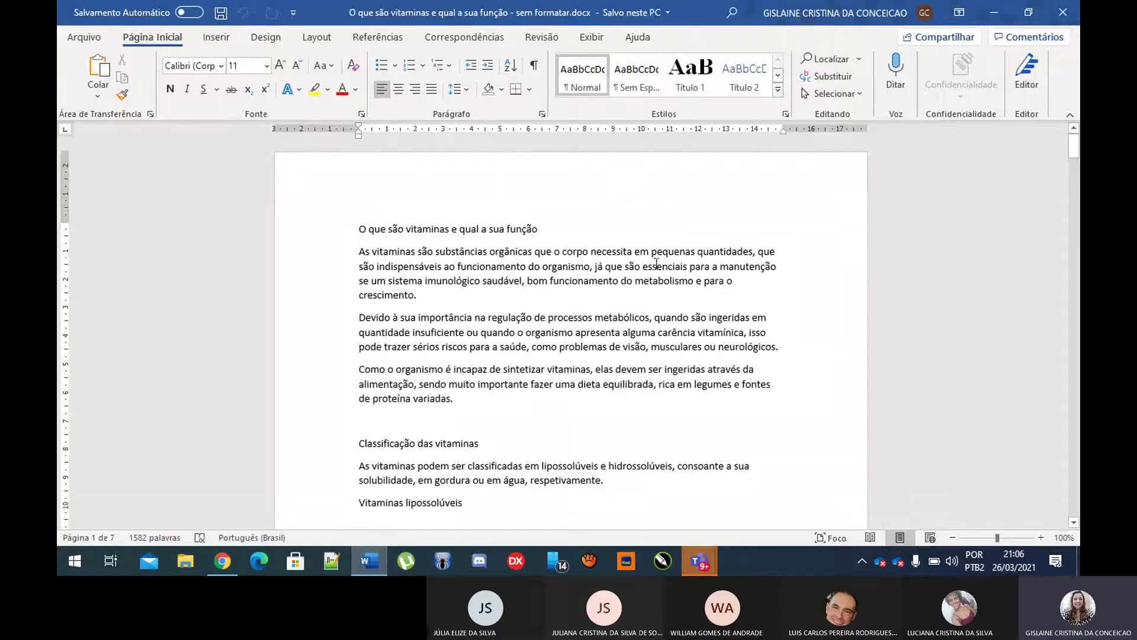
click(589, 245)
scroll(181, 517, down, 5)
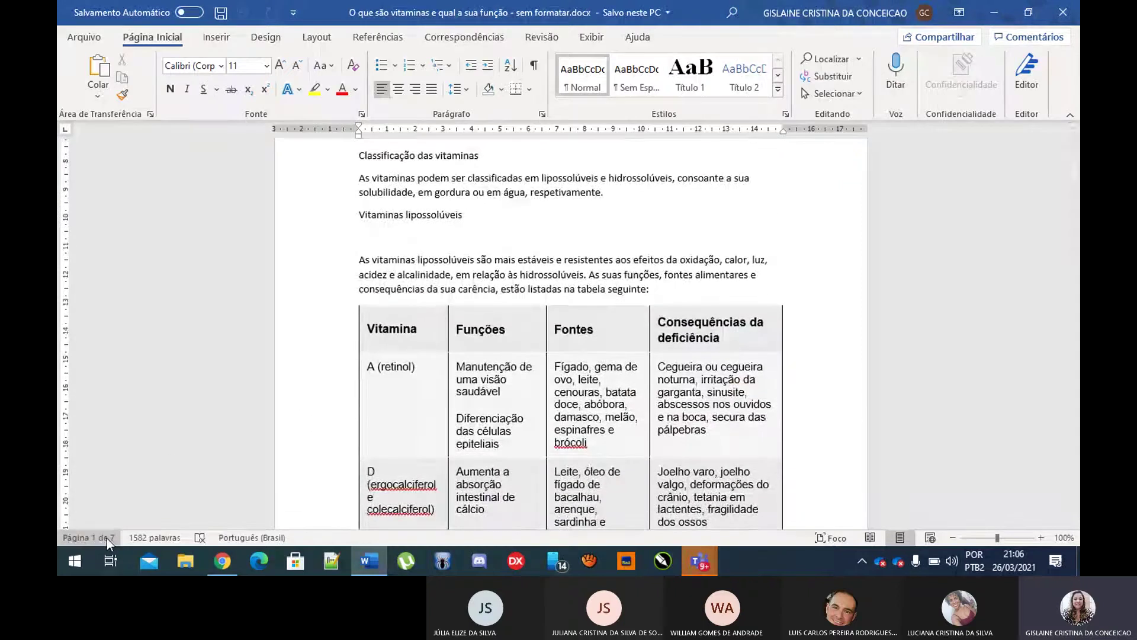
scroll(536, 276, up, 5)
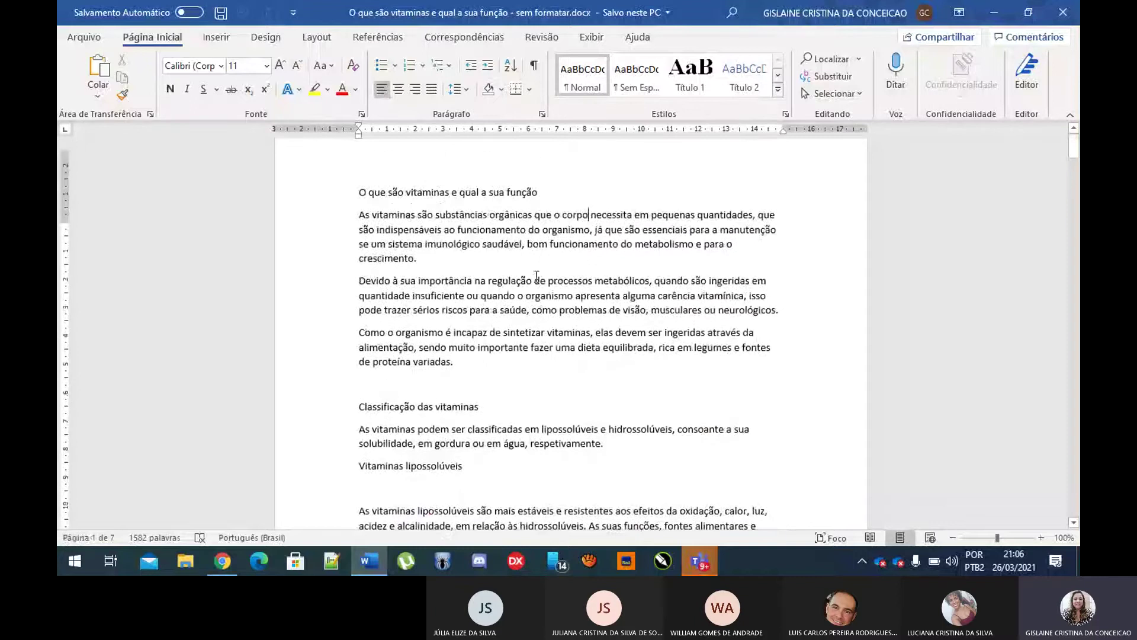
scroll(478, 290, down, 3)
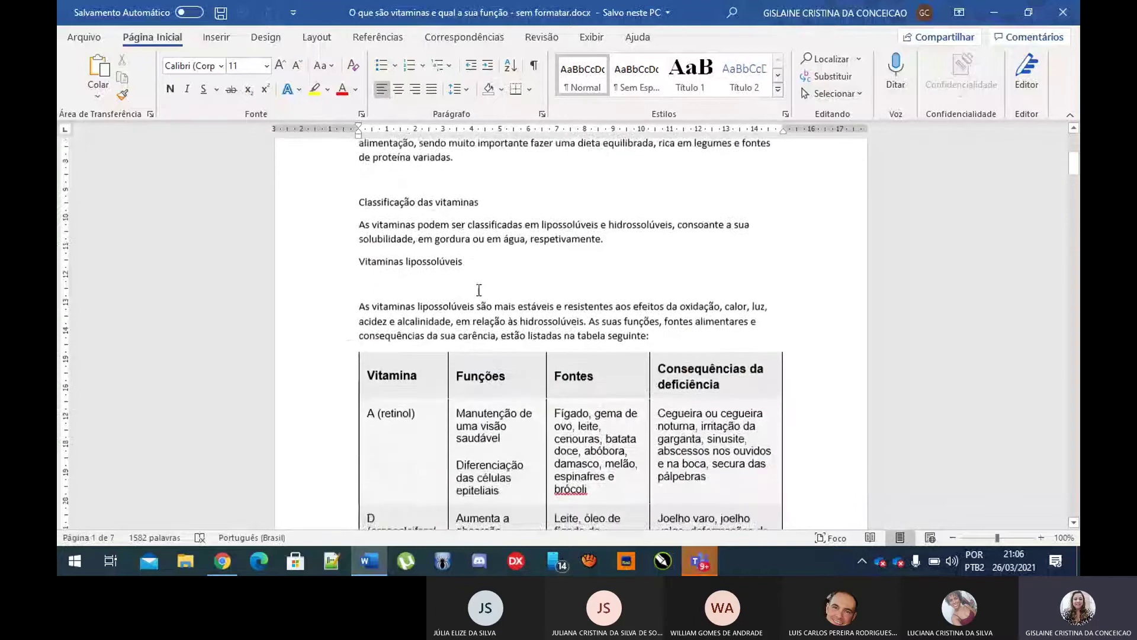
scroll(479, 289, down, 9)
click(515, 287)
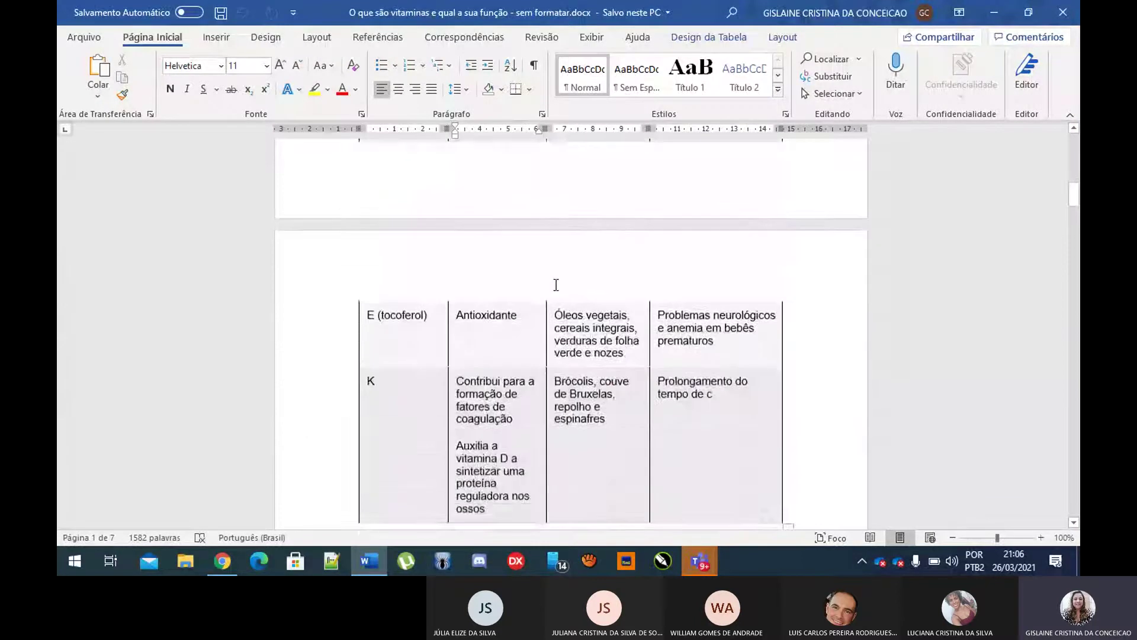
scroll(556, 285, down, 20)
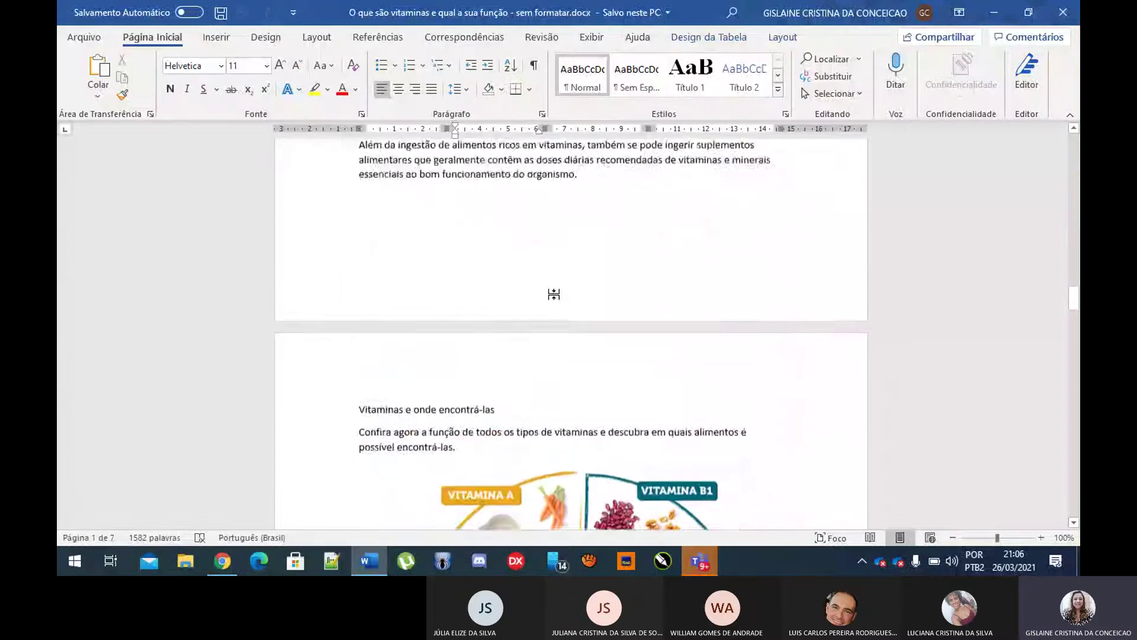
scroll(554, 293, down, 10)
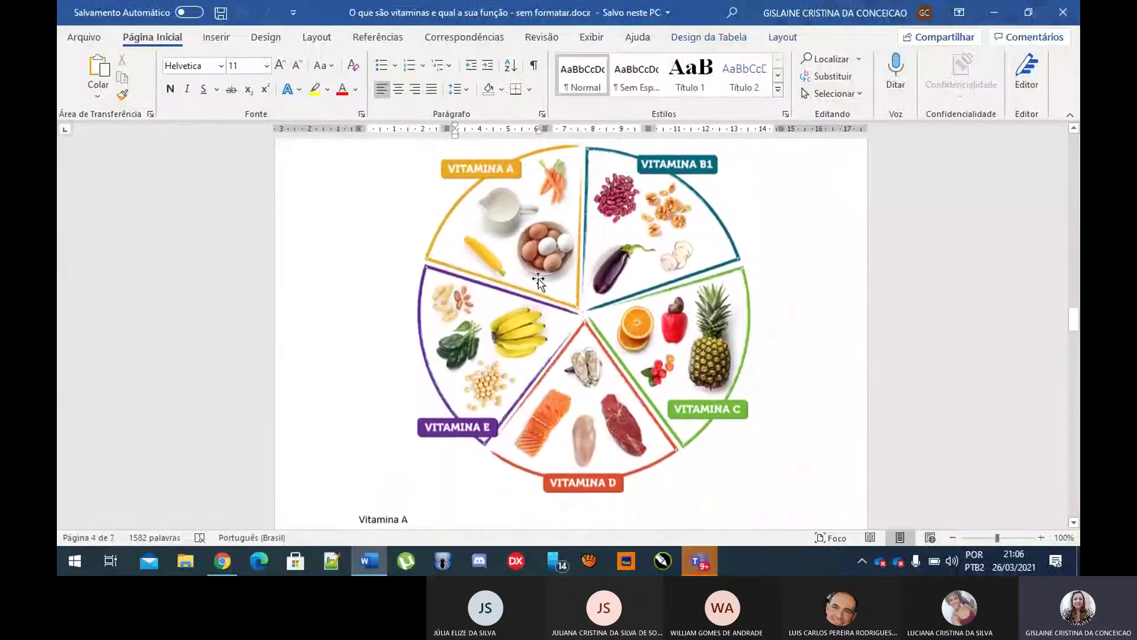
click(538, 282)
scroll(596, 304, down, 20)
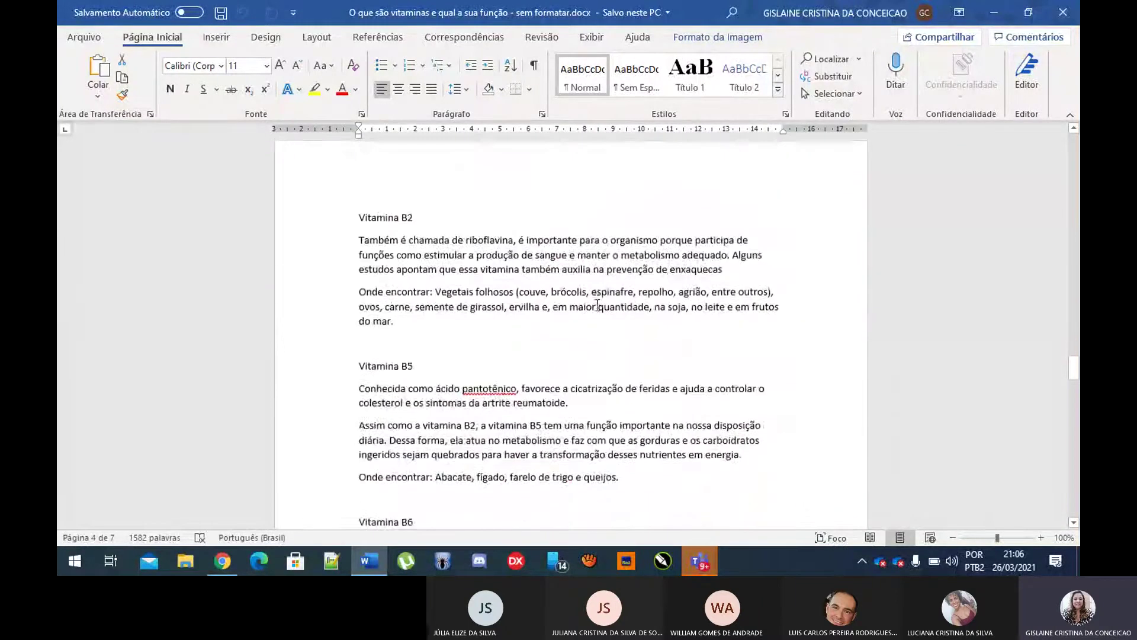
scroll(598, 304, down, 6)
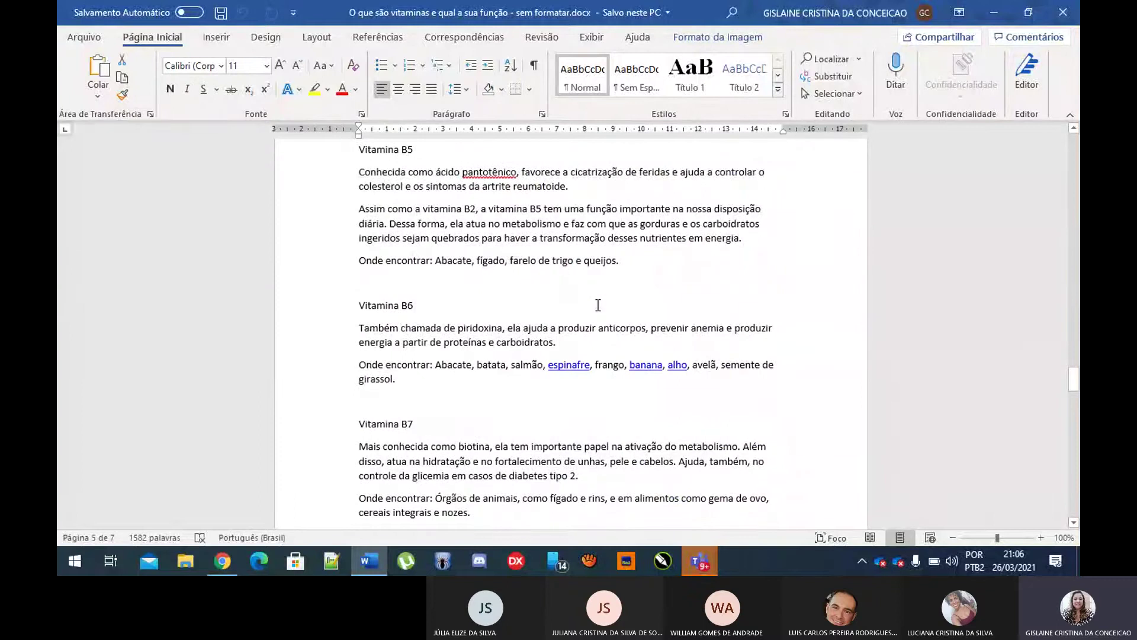
scroll(597, 305, up, 20)
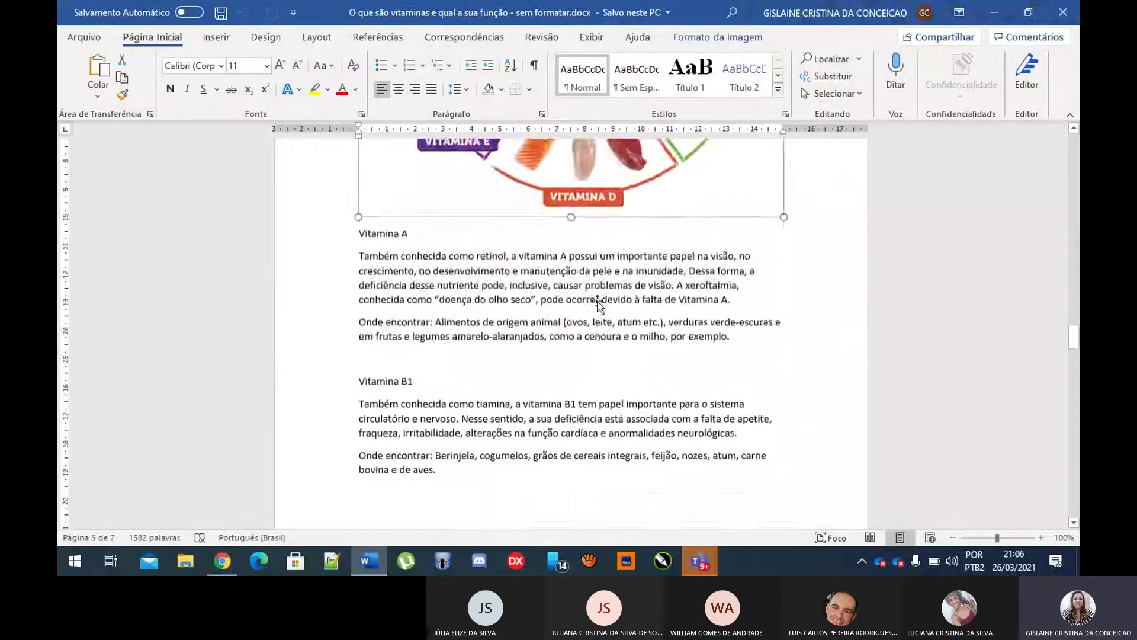
scroll(597, 304, up, 1)
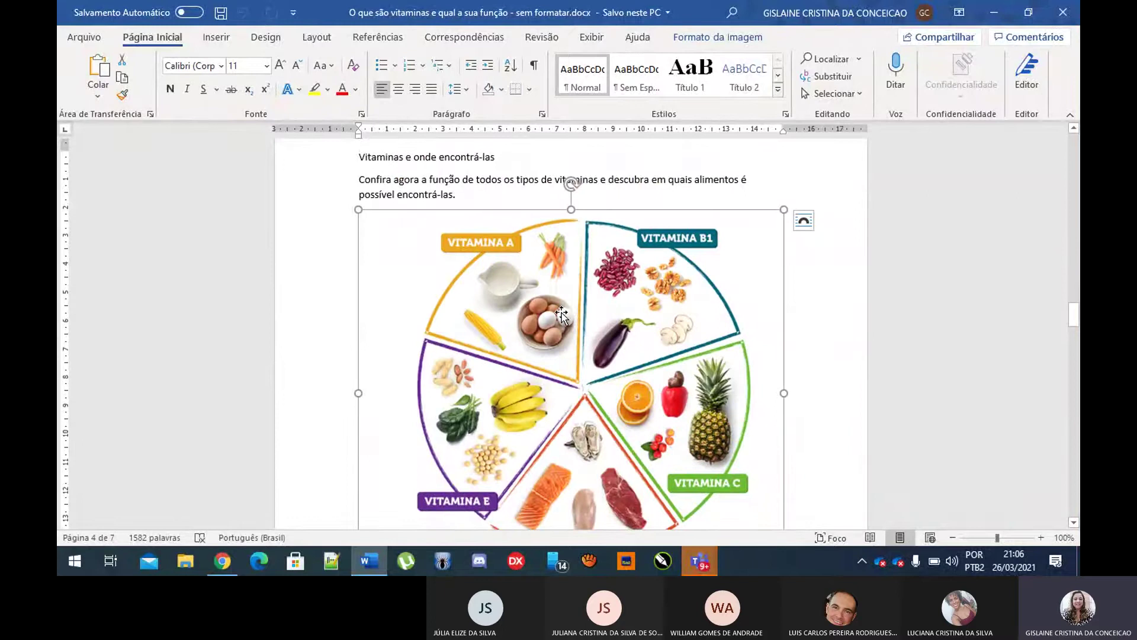
scroll(749, 307, up, 3)
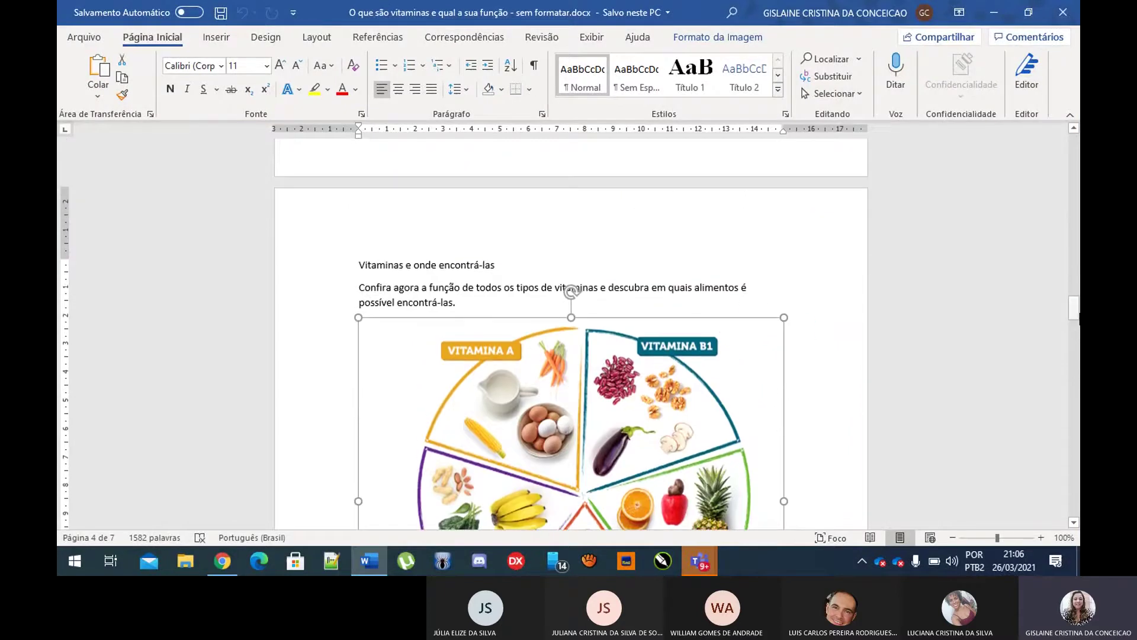
drag(1076, 300, 1076, 145)
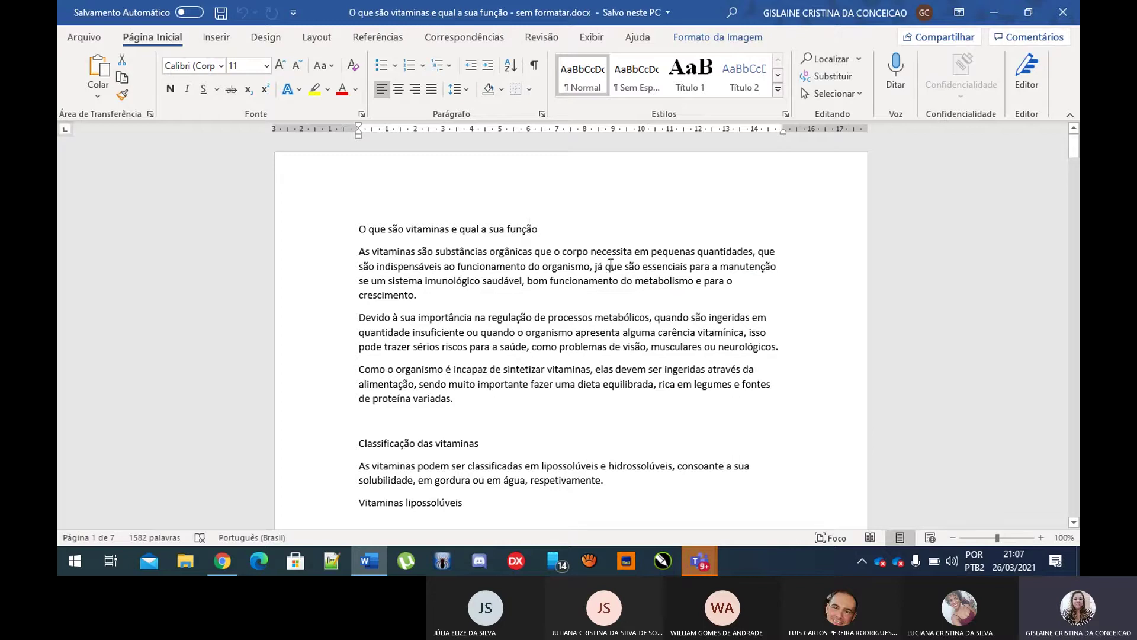
Step: Examine the title "O que são vitaminas e qual a sua função" and highlight the three introductory paragraphs below it
click(554, 231)
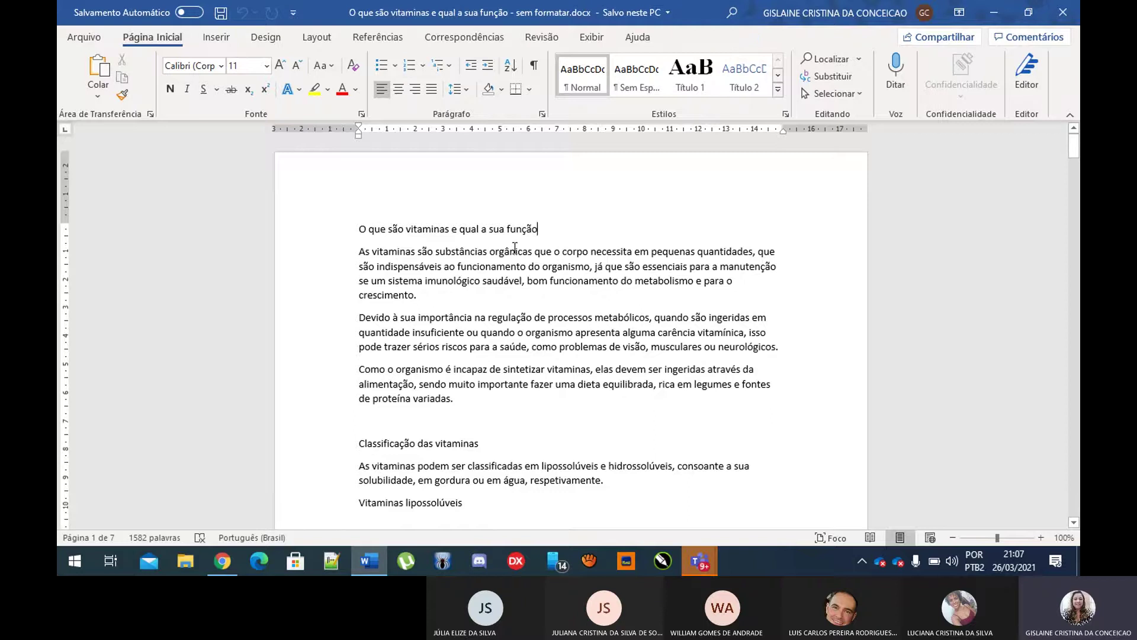
drag(372, 229, 537, 229)
click(533, 244)
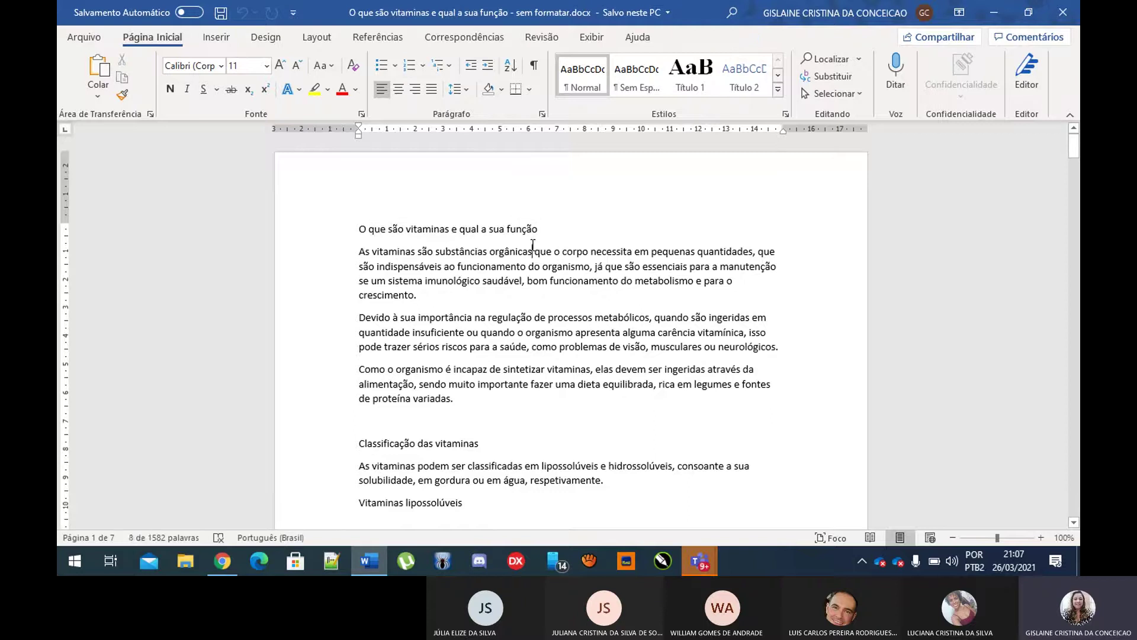
scroll(533, 249, down, 3)
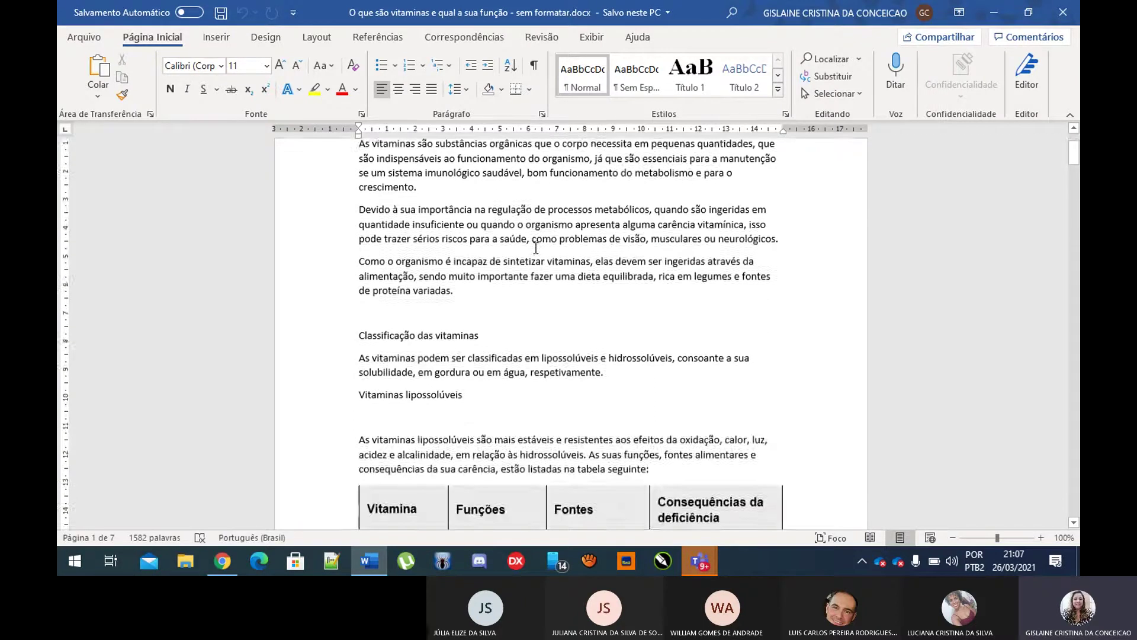
scroll(533, 248, up, 3)
click(360, 251)
key(shift+Down)
key(shift+Down)
key(shift+Down)
key(shift+Down)
key(shift+Down)
key(shift+Down)
key(shift+Down)
key(shift+Down)
key(shift+Down)
key(shift+Down)
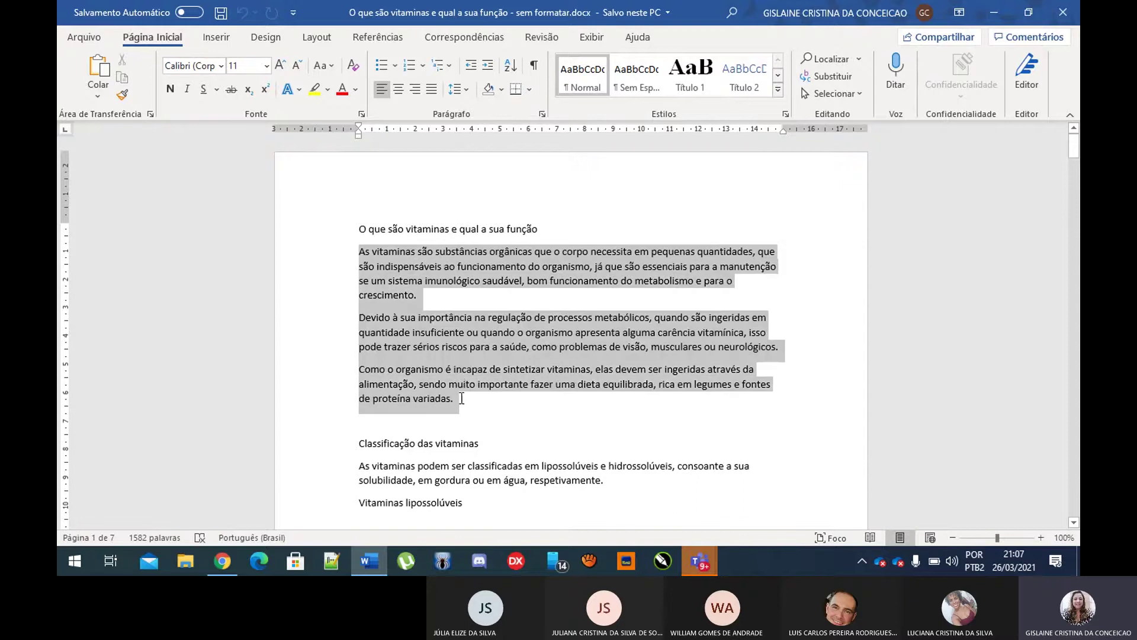
Step: Examine the "Classificação das vitaminas" section and the "Vitaminas lipossolúveis" and "Vitaminas hidrossolúveis" subheadings, highlighting each heading
scroll(521, 222, down, 1)
scroll(527, 223, down, 3)
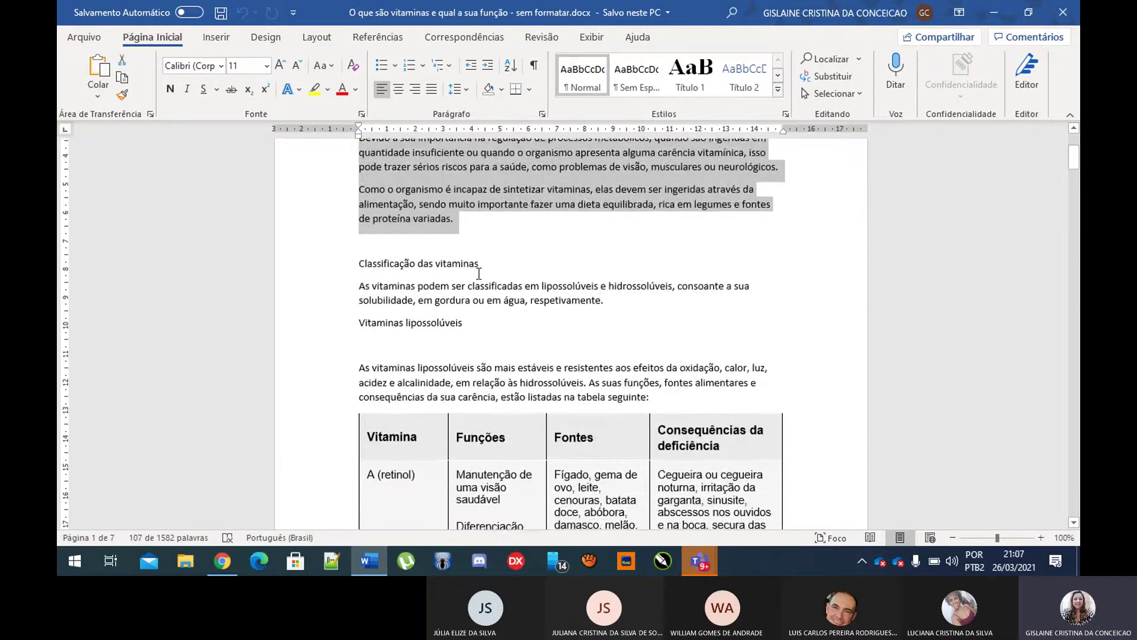
click(506, 268)
triple_click(491, 268)
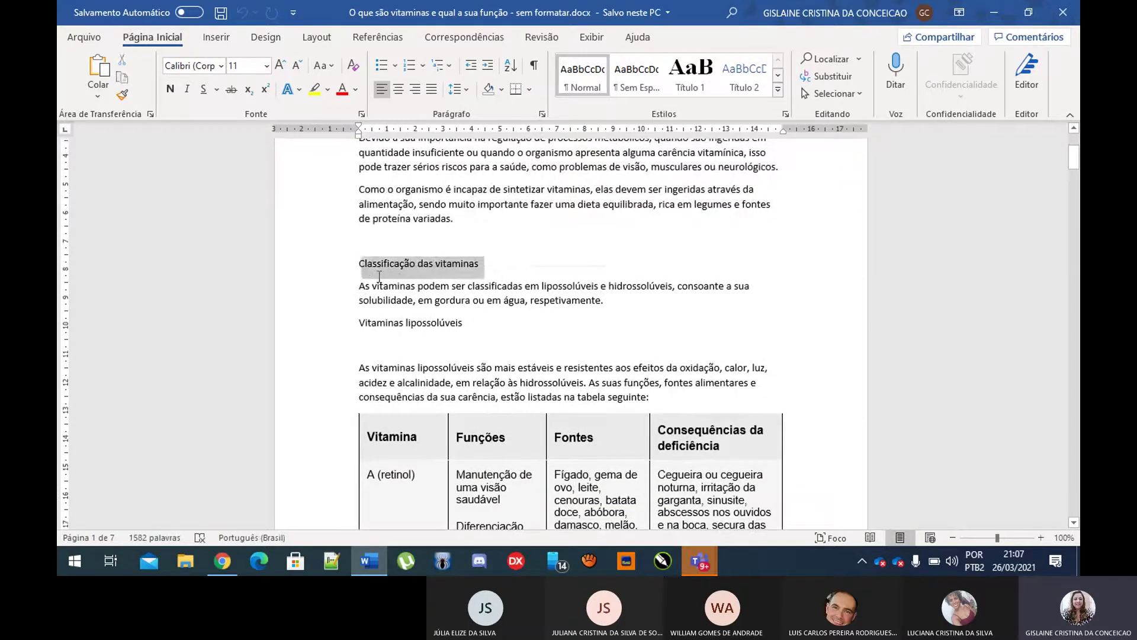
click(487, 300)
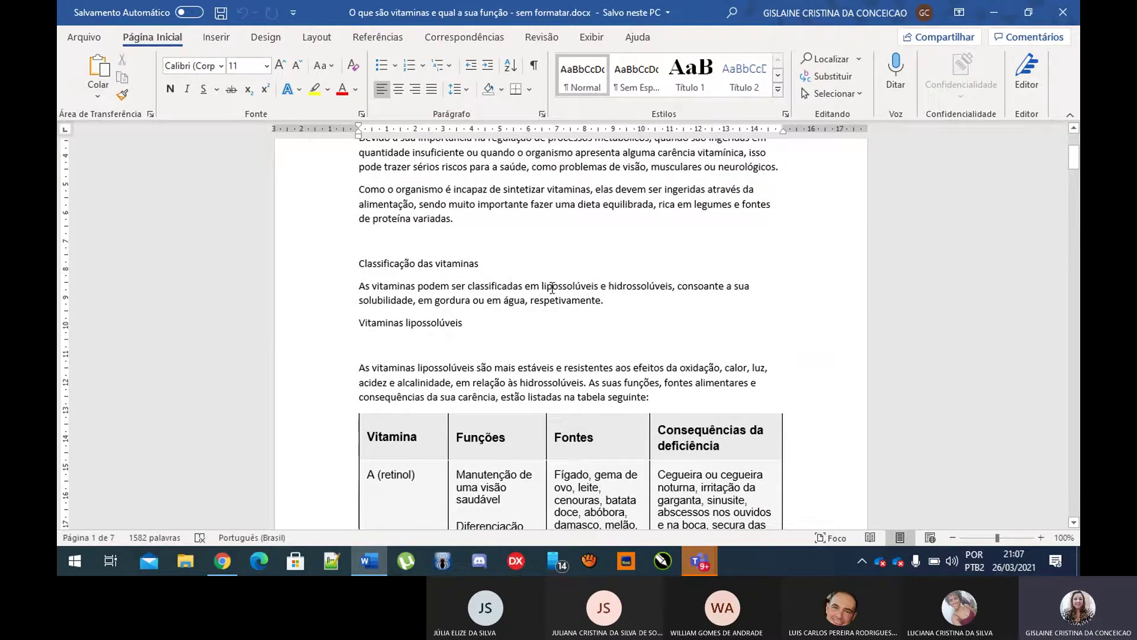
drag(526, 286, 671, 287)
click(670, 309)
click(344, 319)
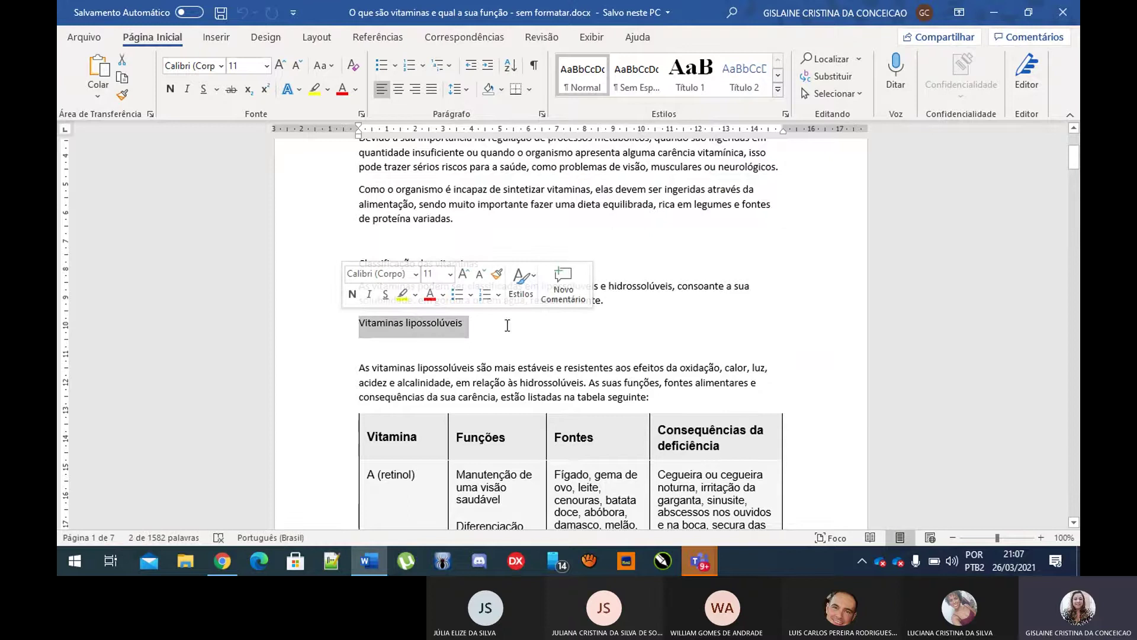
scroll(507, 324, down, 15)
scroll(507, 324, down, 10)
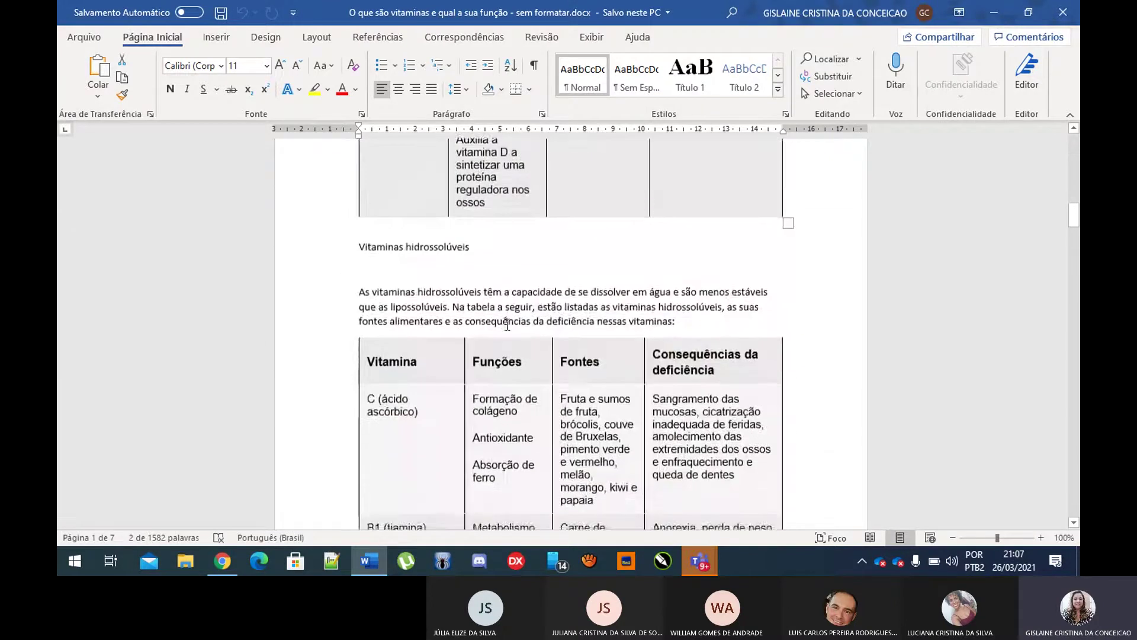
click(341, 176)
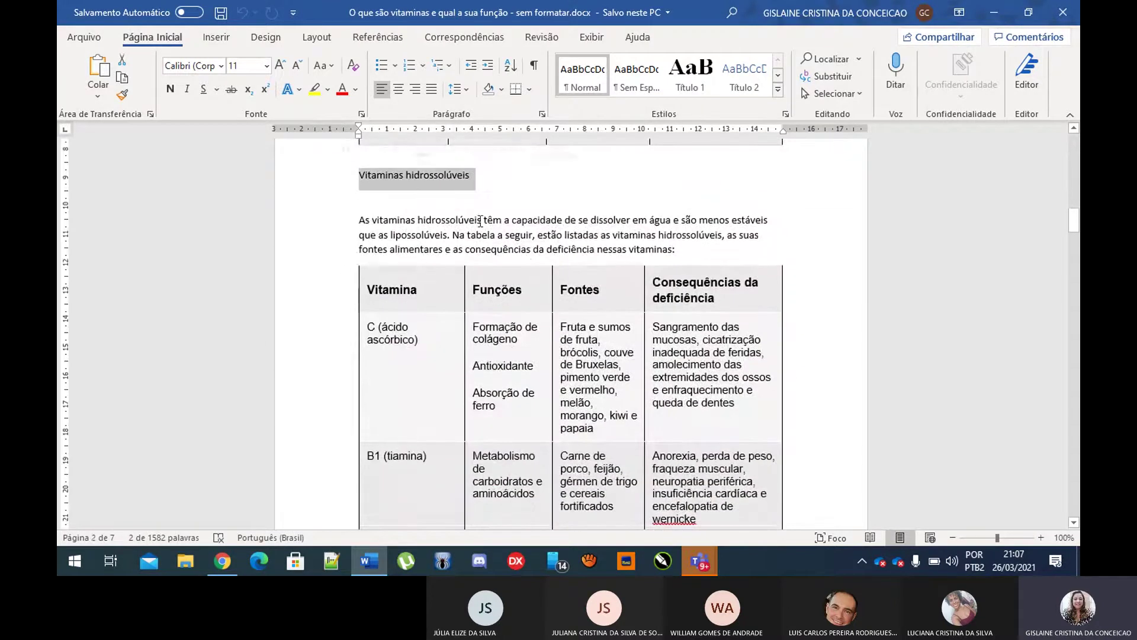
Step: Review the water-soluble vitamins table, the "Vitaminas e onde encontrá-las" picture and the individual vitamin sections, and return to the document's start
scroll(532, 252, down, 3)
scroll(532, 252, down, 2)
scroll(536, 237, up, 5)
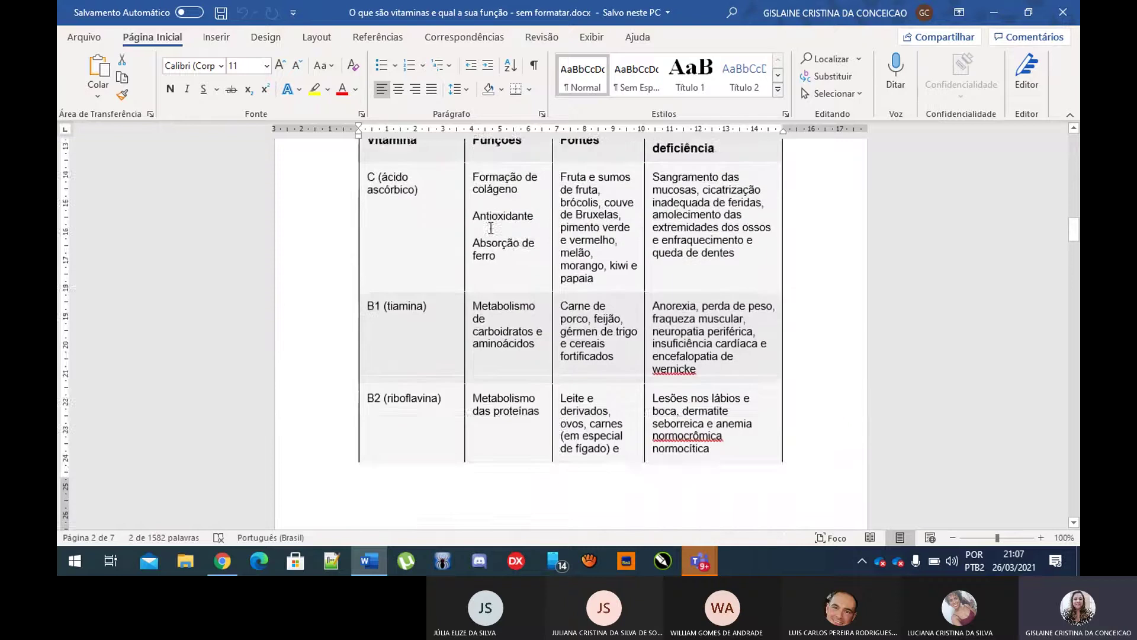
scroll(520, 364, down, 3)
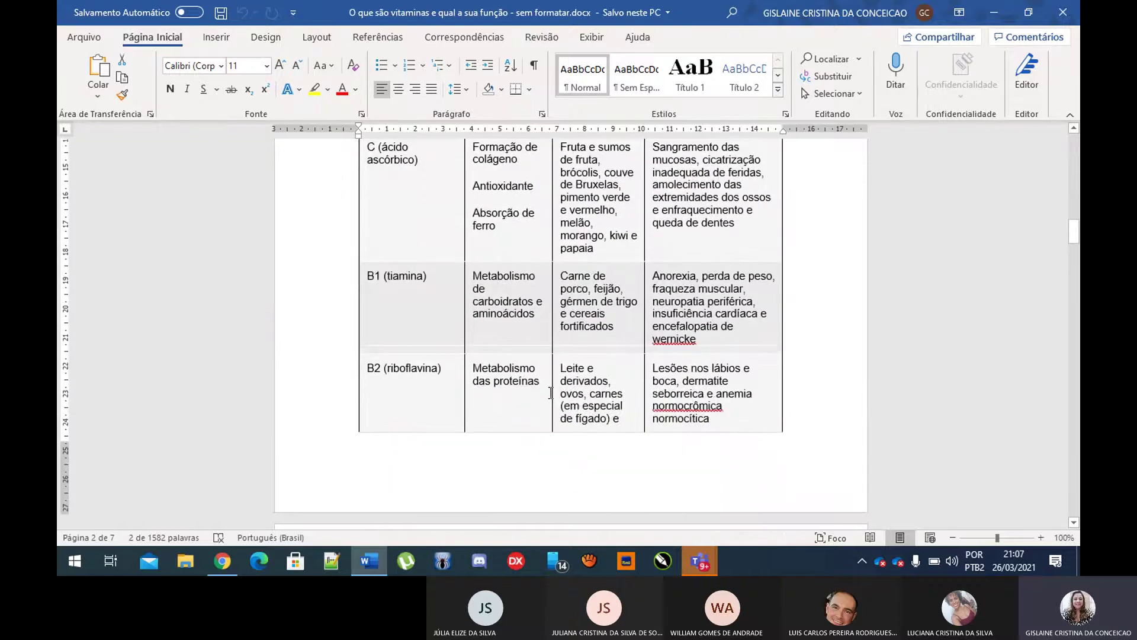
scroll(550, 393, down, 5)
scroll(550, 398, down, 15)
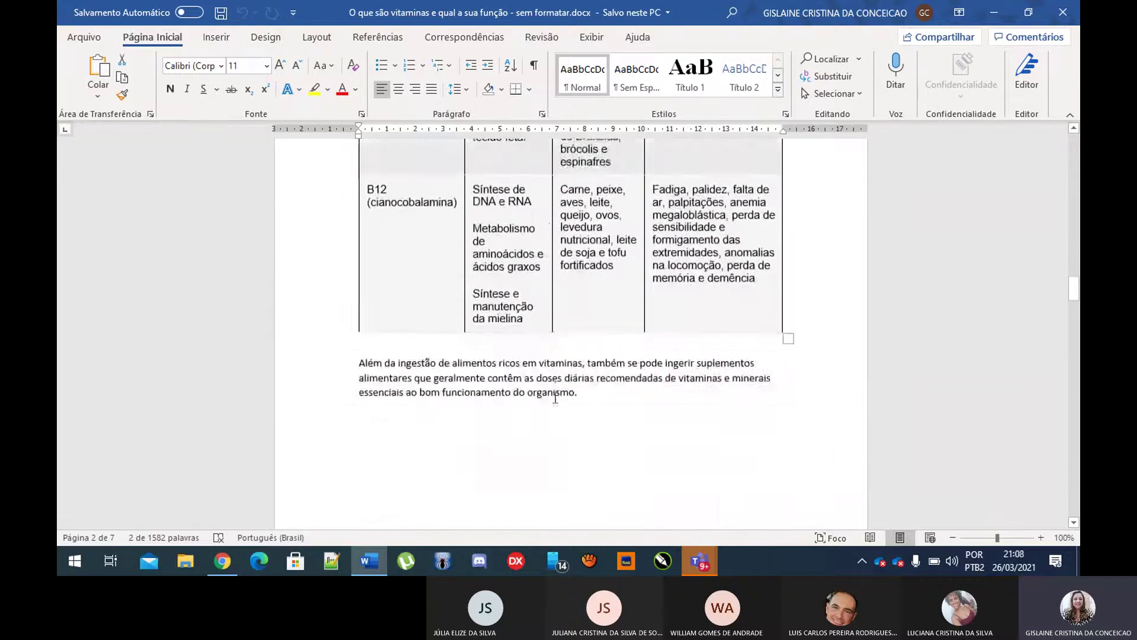
scroll(524, 360, up, 1)
click(437, 264)
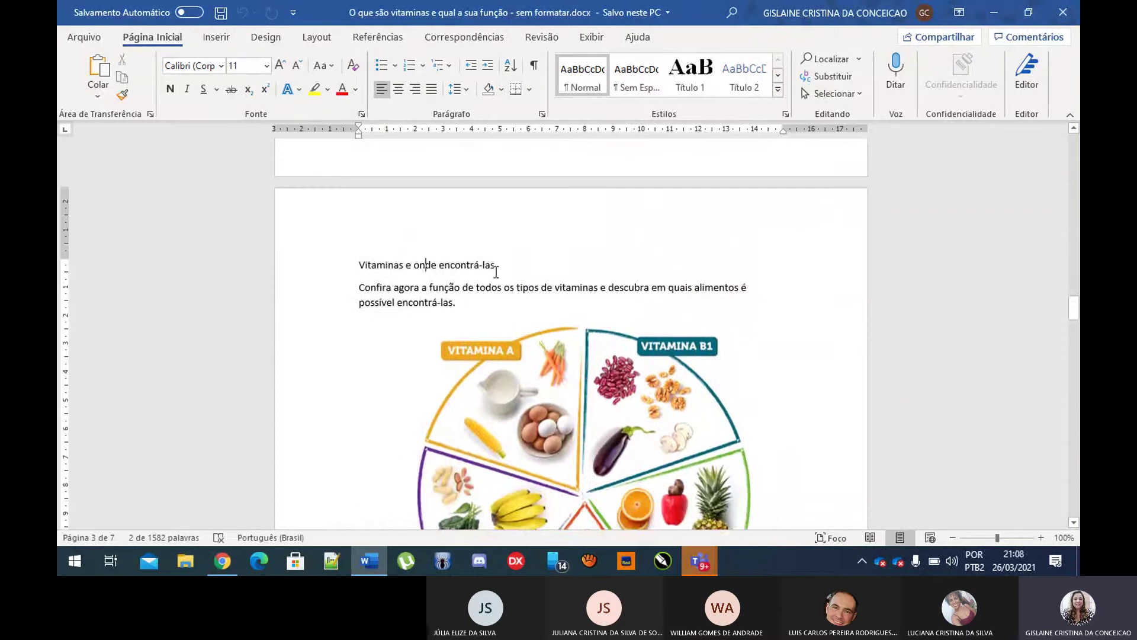
scroll(465, 333, down, 3)
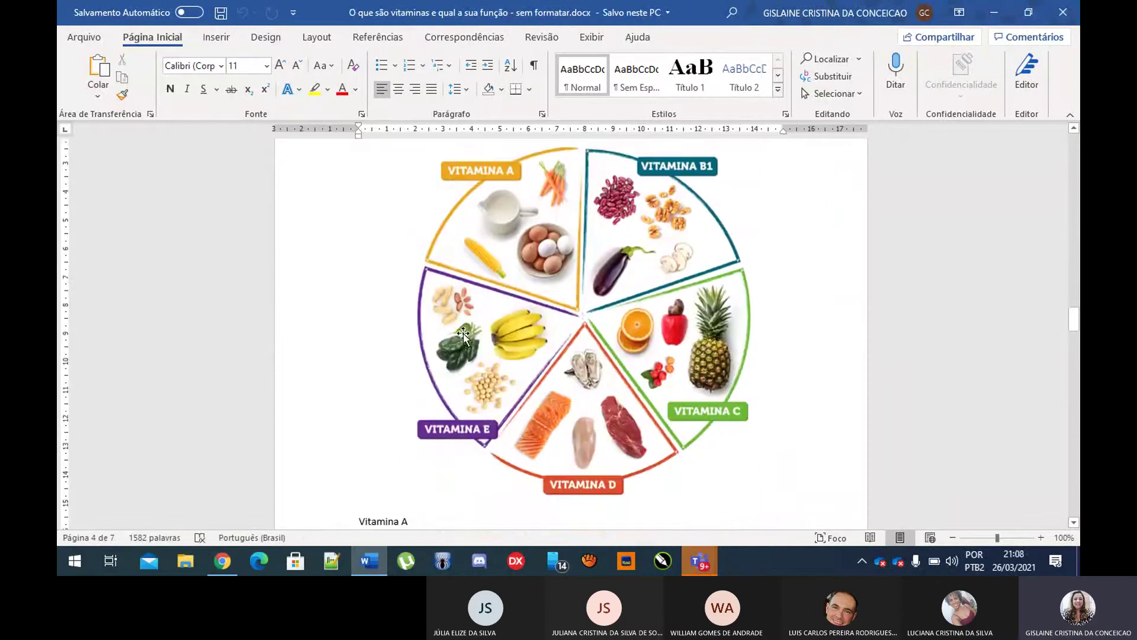
click(508, 197)
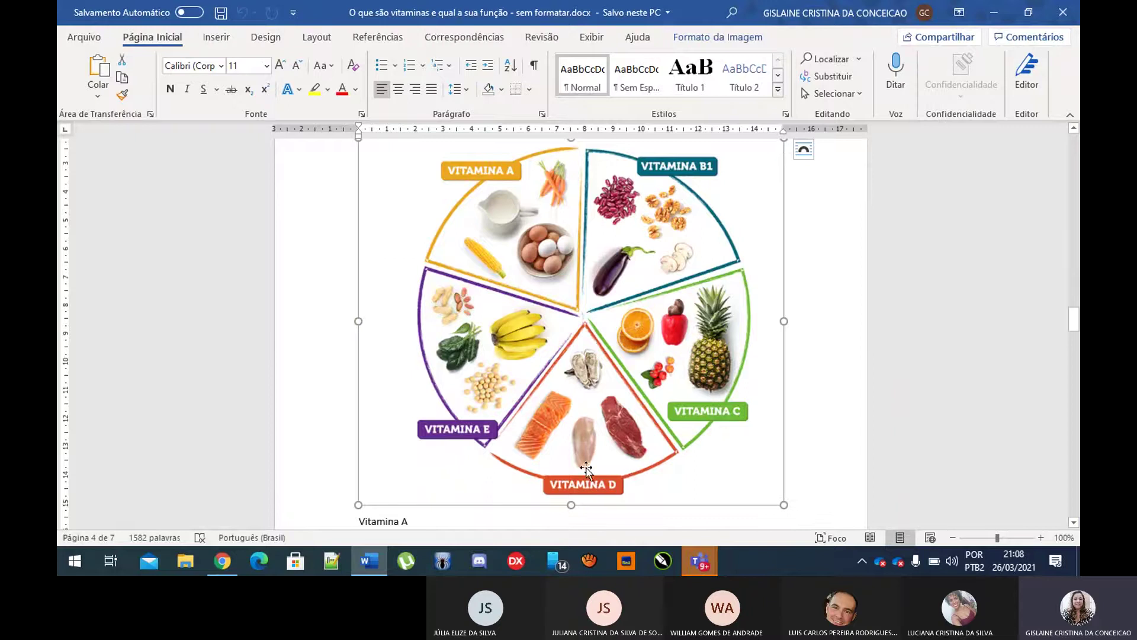
scroll(525, 417, down, 5)
click(389, 285)
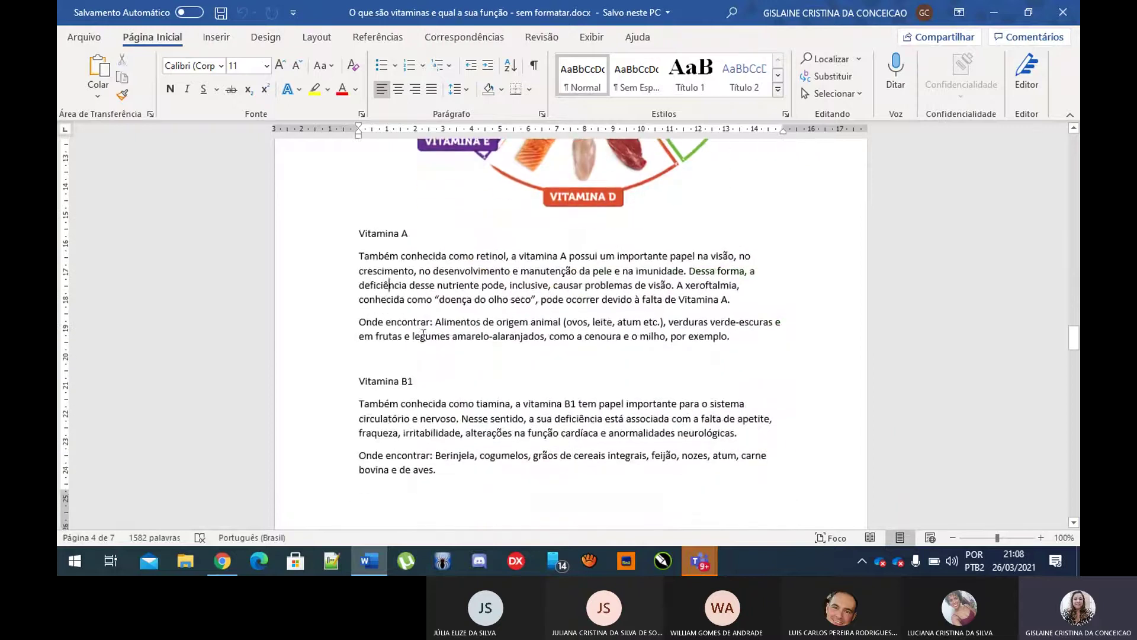
scroll(450, 428, down, 8)
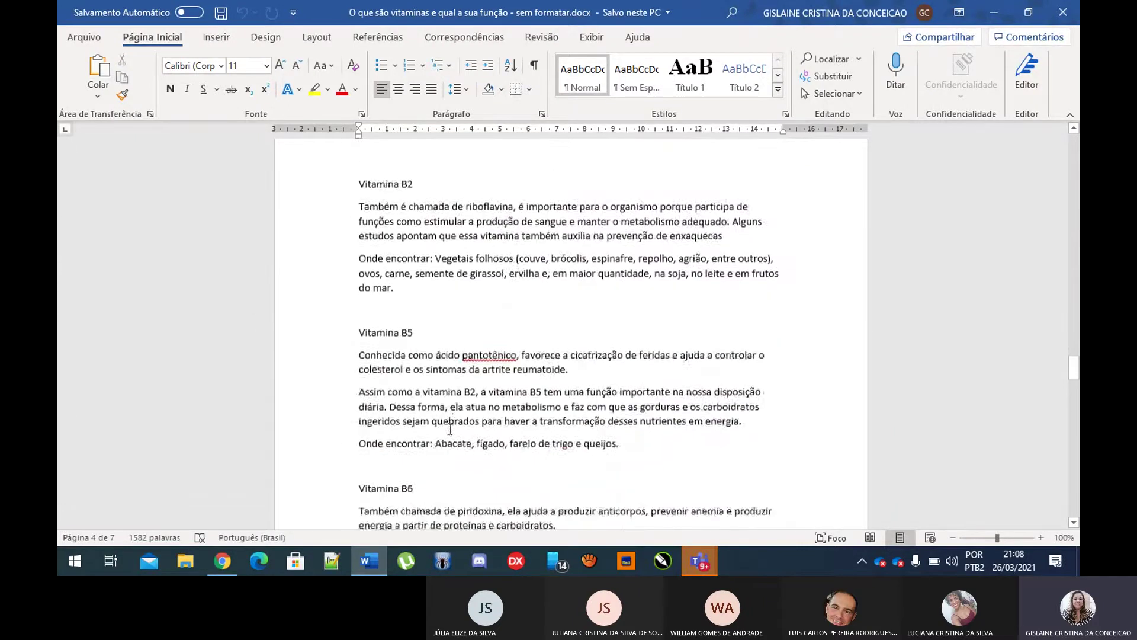
scroll(450, 427, up, 3)
drag(1073, 357, 1073, 145)
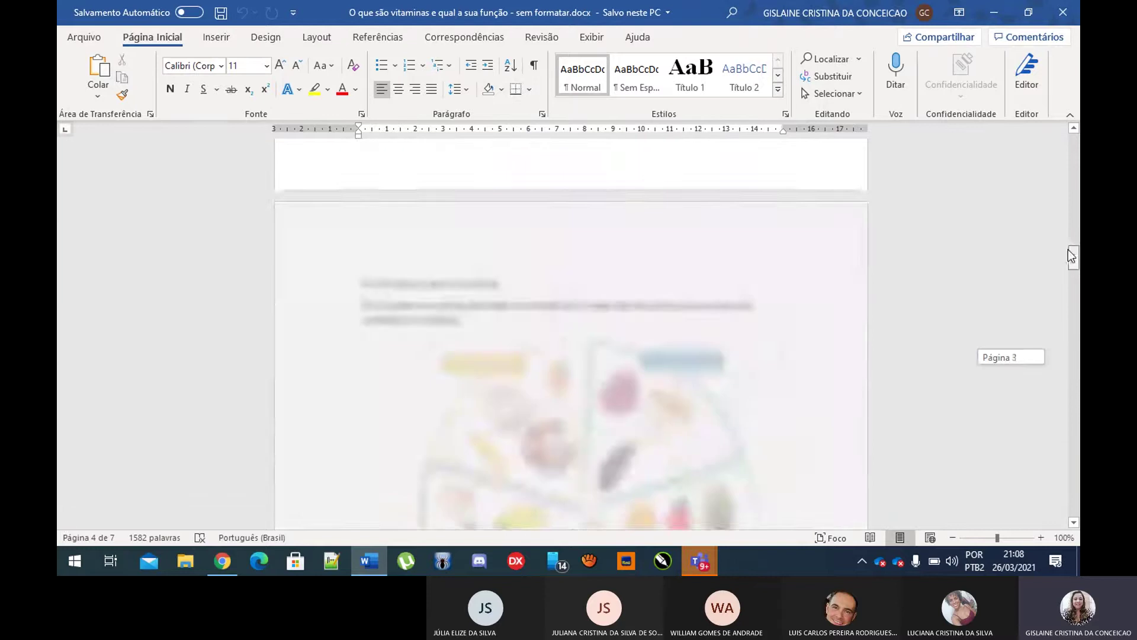
Step: Insert an empty paragraph above the title "O que são vitaminas e qual a sua função" and place the cursor in it
click(608, 231)
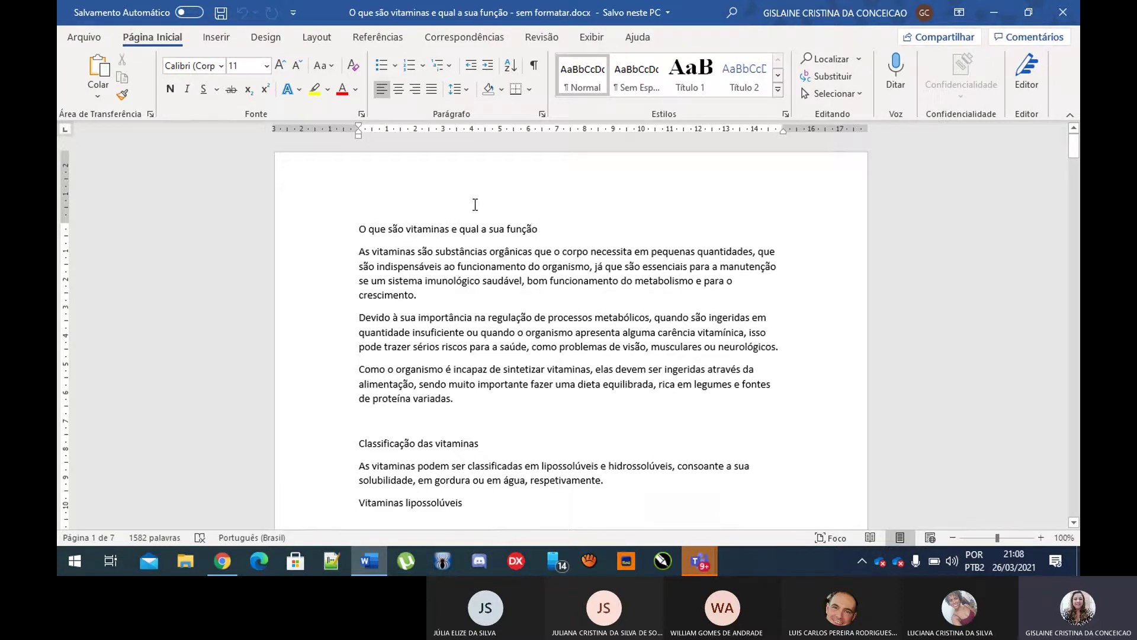
click(362, 218)
key(Return)
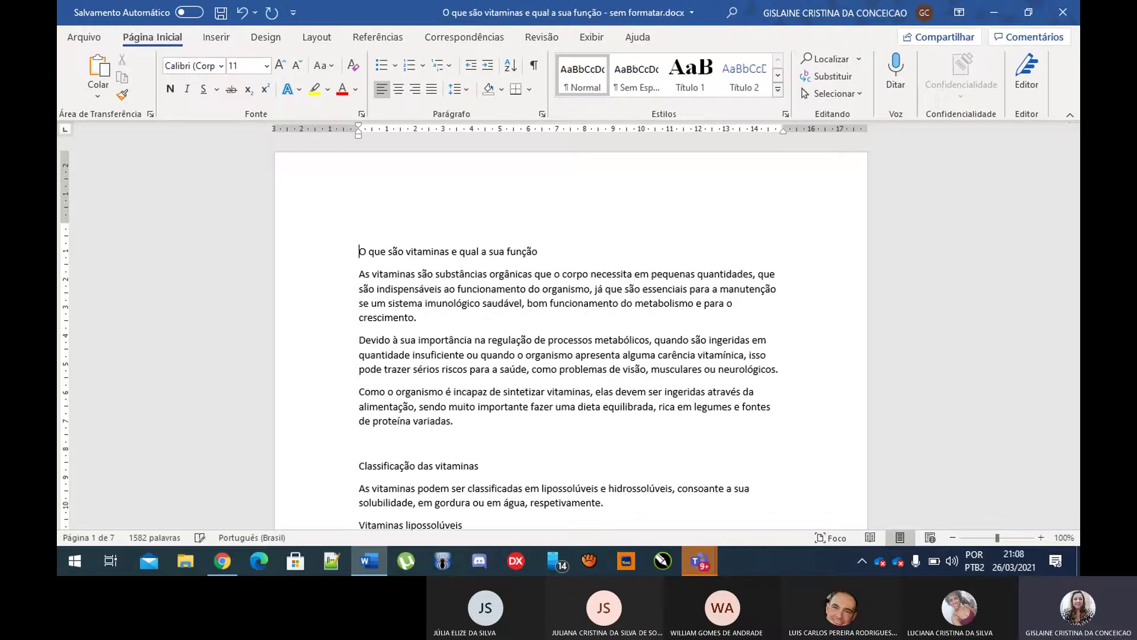
click(420, 215)
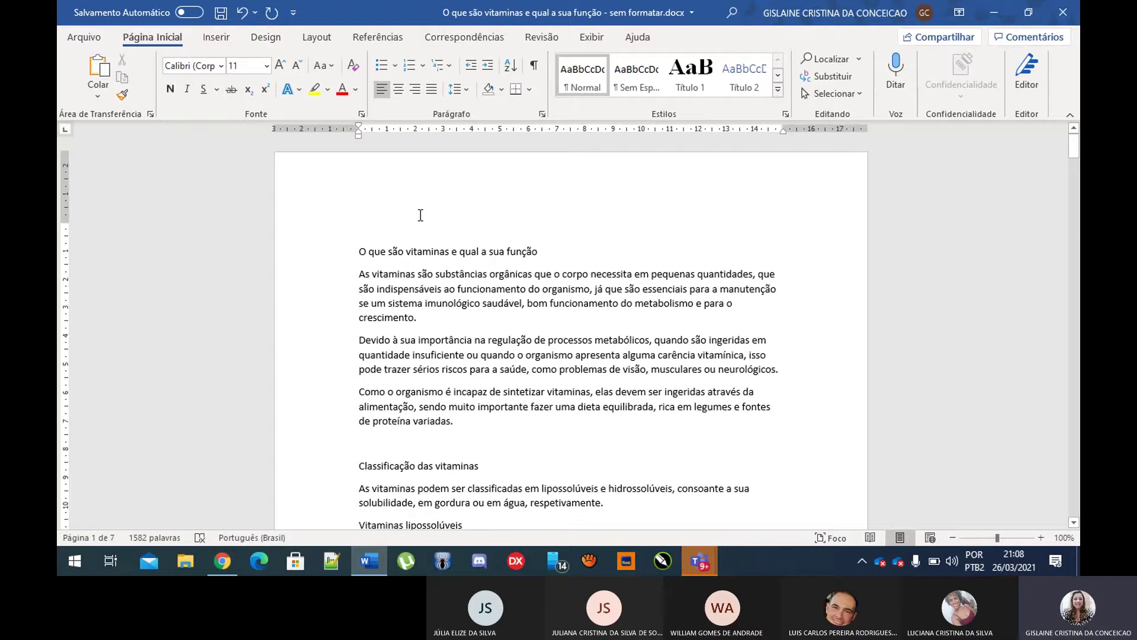
Step: Enter "Sumário" above the title and add blank paragraphs below it until the title moves onto the second page
text(Sum)
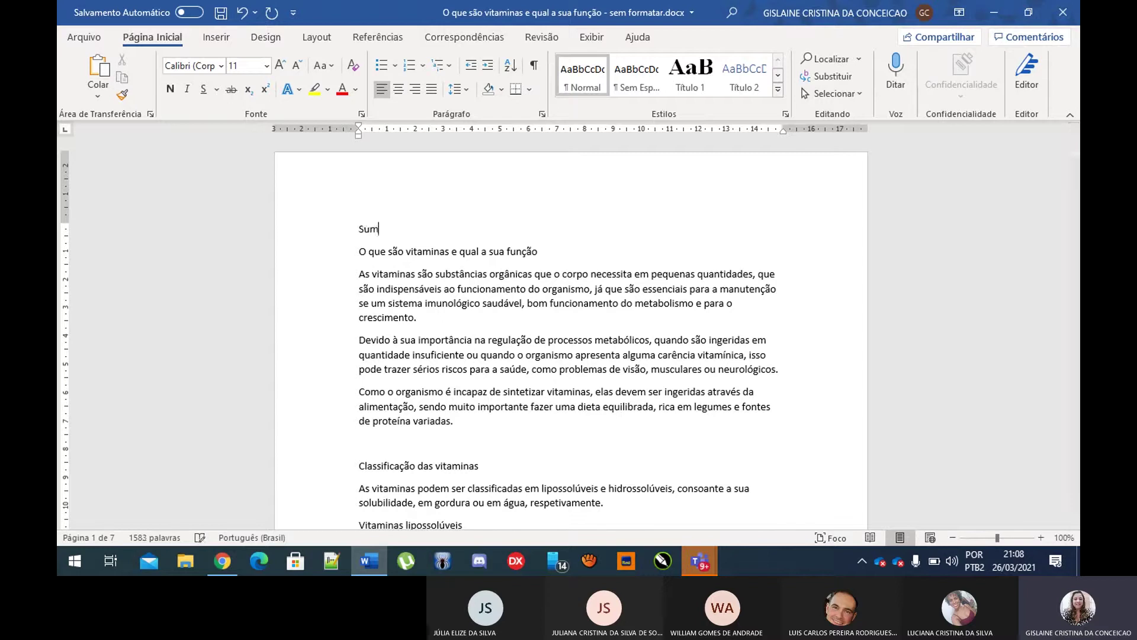
text(ário)
key(Return)
key(Return)
key(Return)
key(Return)
key(Return)
key(Return)
key(Return)
key(Return)
key(Return)
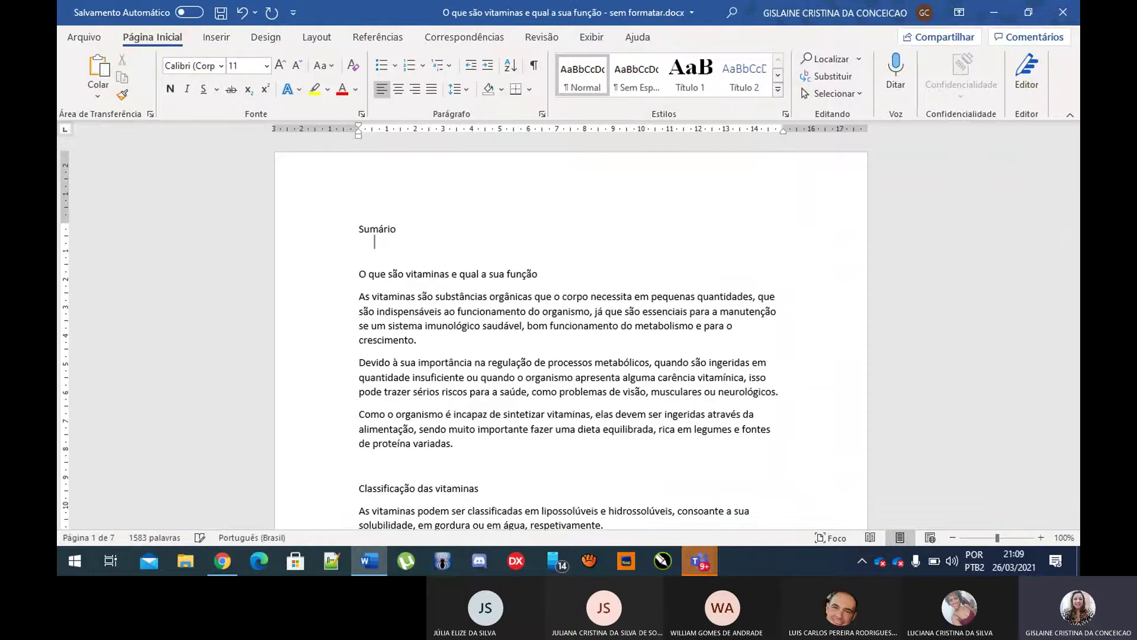
key(Return)
key(Return)
key(Return)
key(Return)
key(Return)
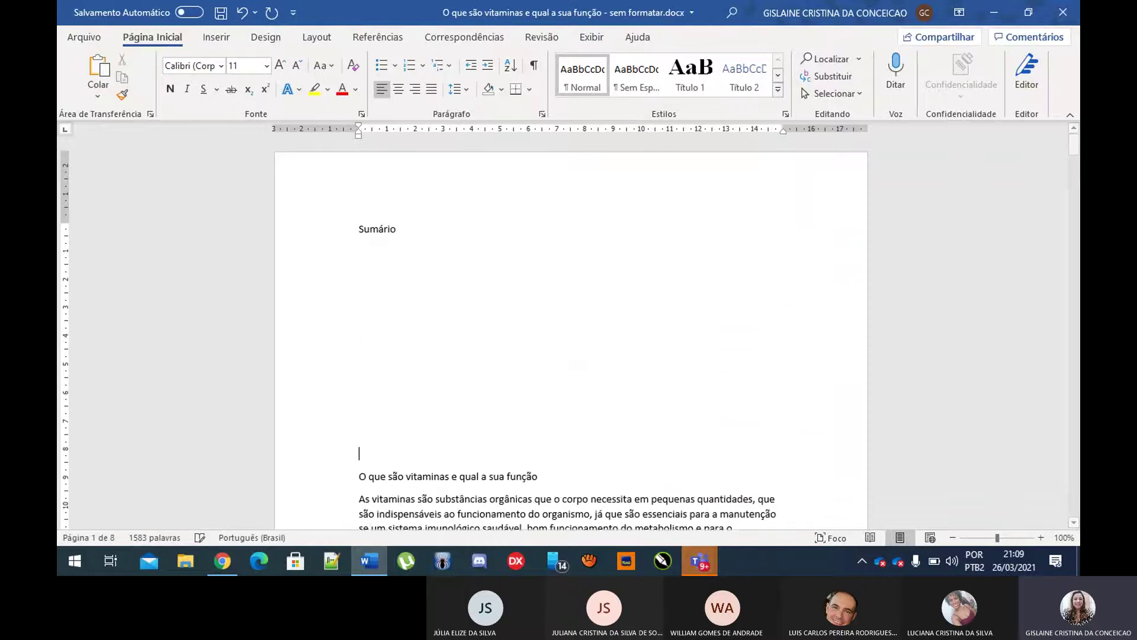
scroll(425, 235, down, 4)
key(Return)
key(Return)
key(Return)
key(Return)
key(Return)
key(Return)
key(Return)
key(Return)
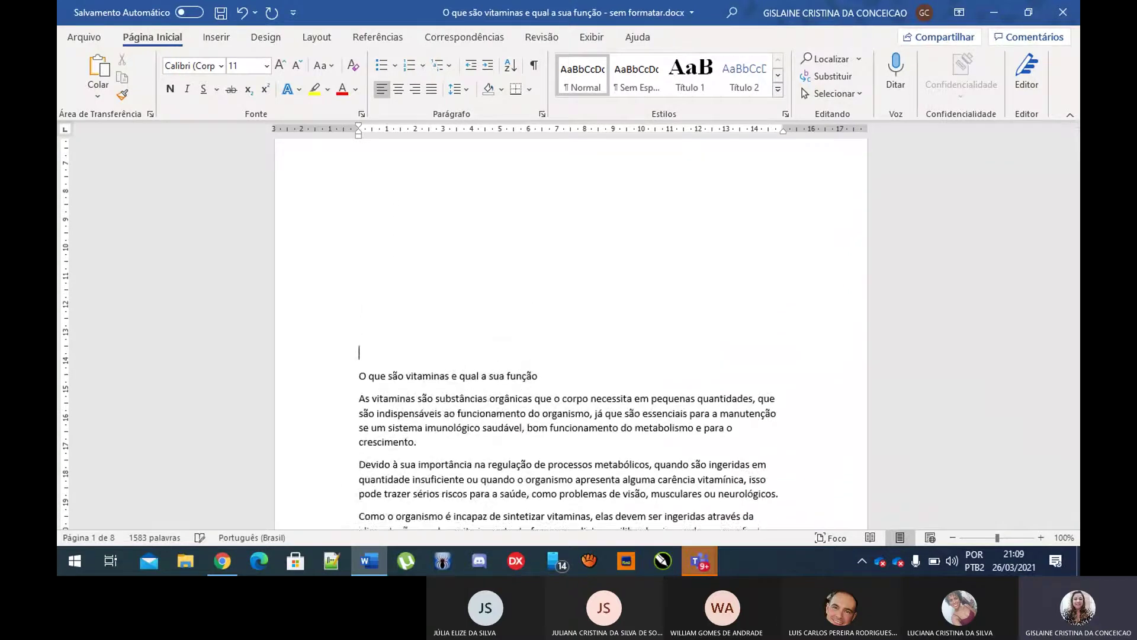
key(Return)
key(Return)
key(Return)
key(Return)
key(Return)
key(Return)
key(Return)
key(Return)
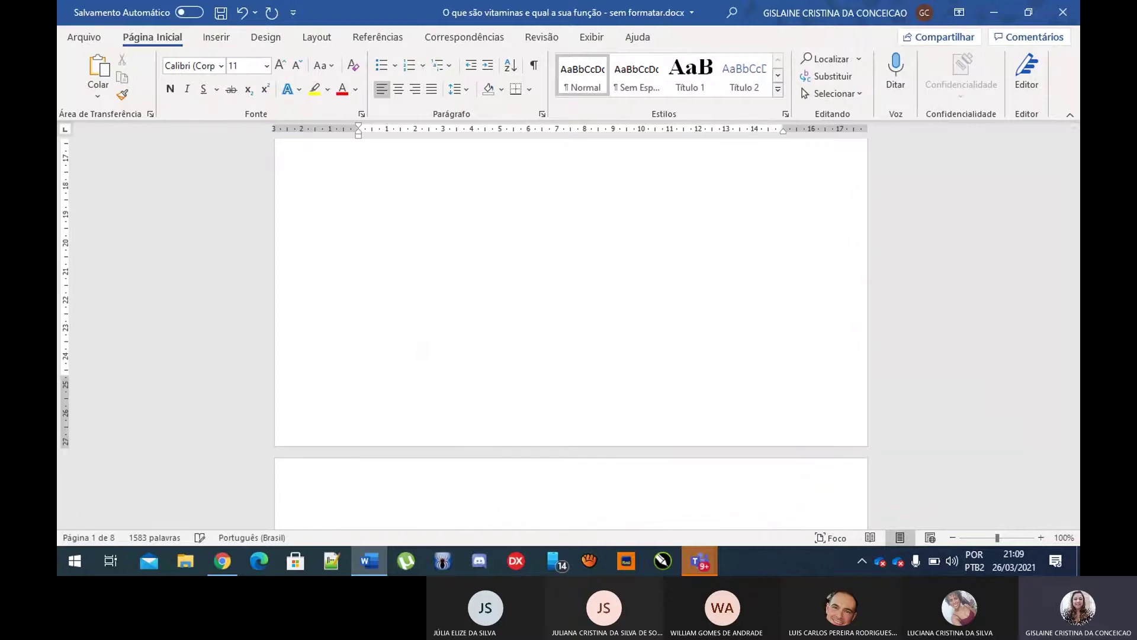
Step: Review the reserved "Sumário" page and the start of the text on the second page, highlighting both headings
scroll(568, 292, down, 3)
scroll(512, 375, down, 7)
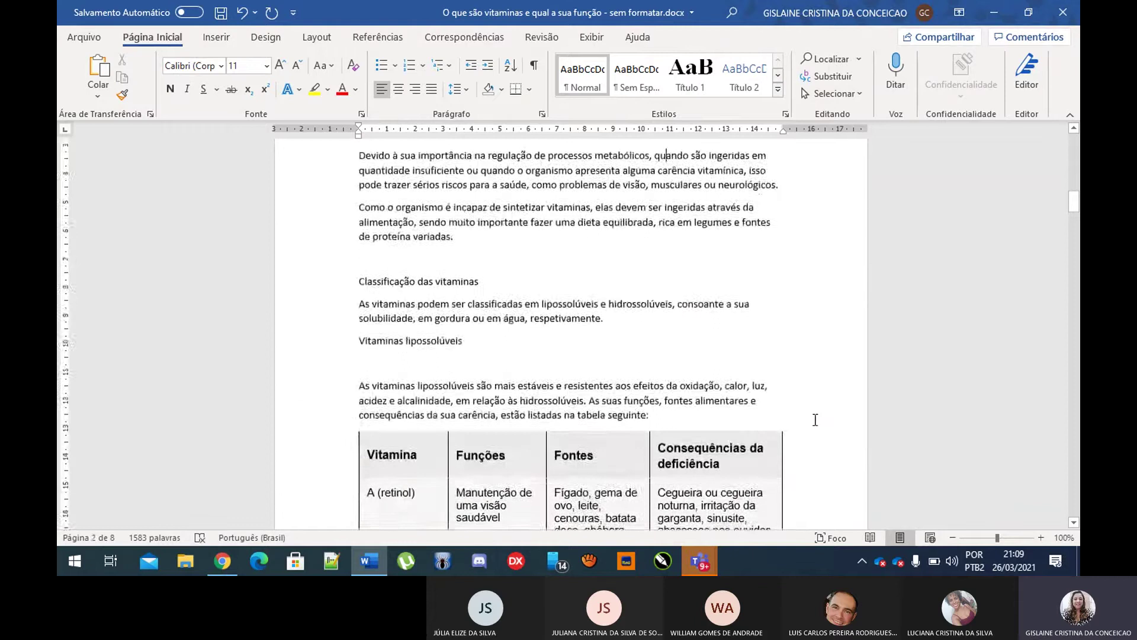
scroll(815, 419, down, 3)
scroll(815, 419, up, 10)
scroll(698, 417, up, 9)
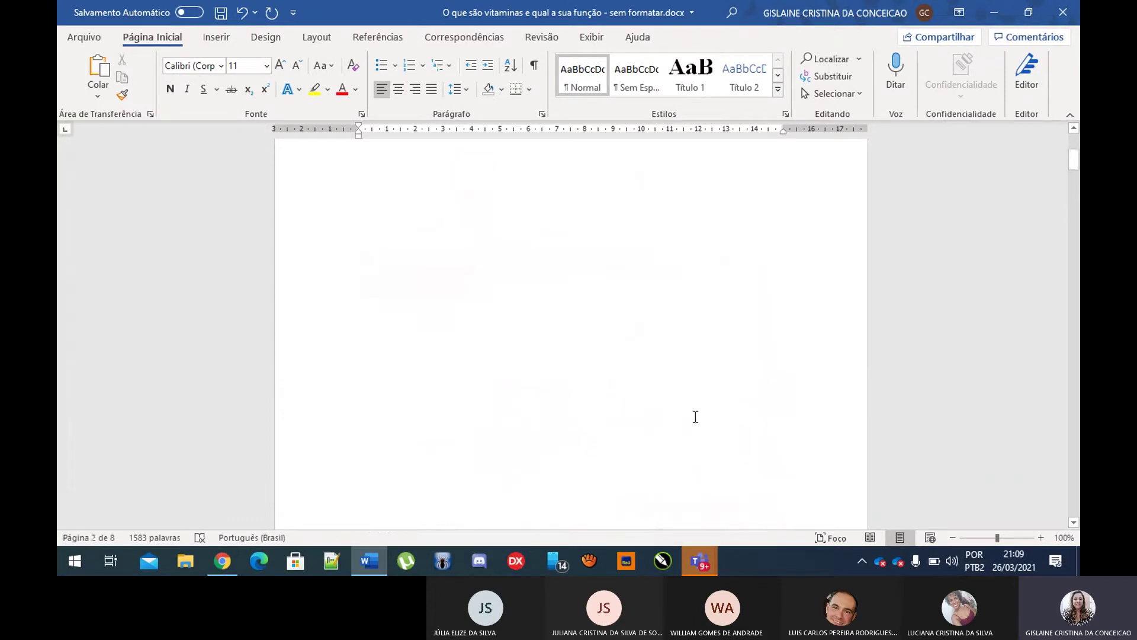
double_click(377, 229)
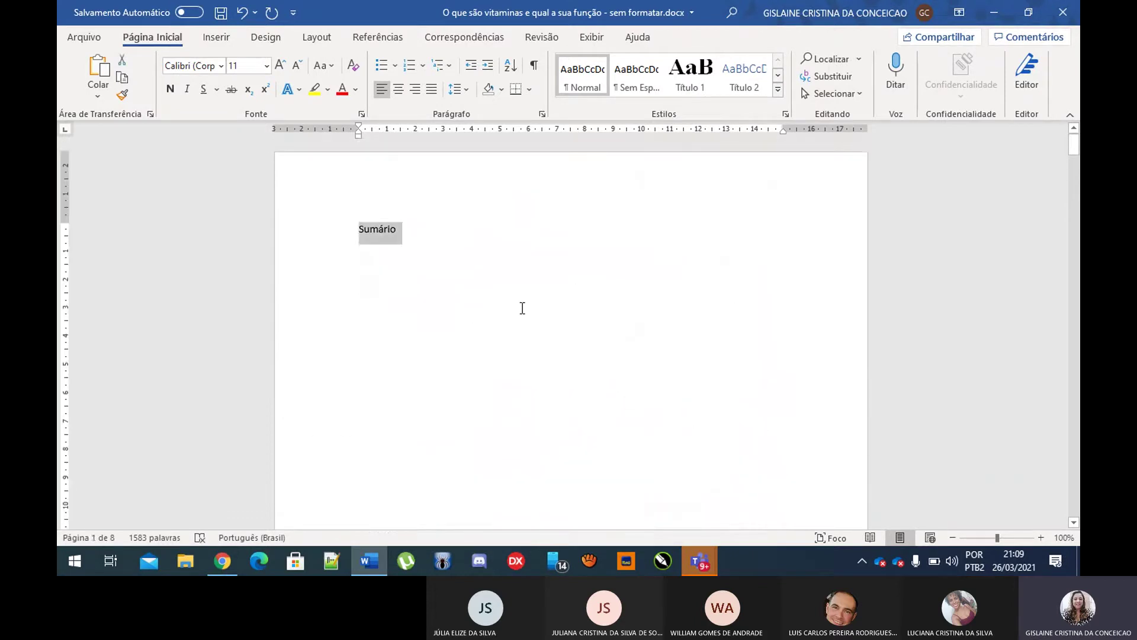
click(520, 306)
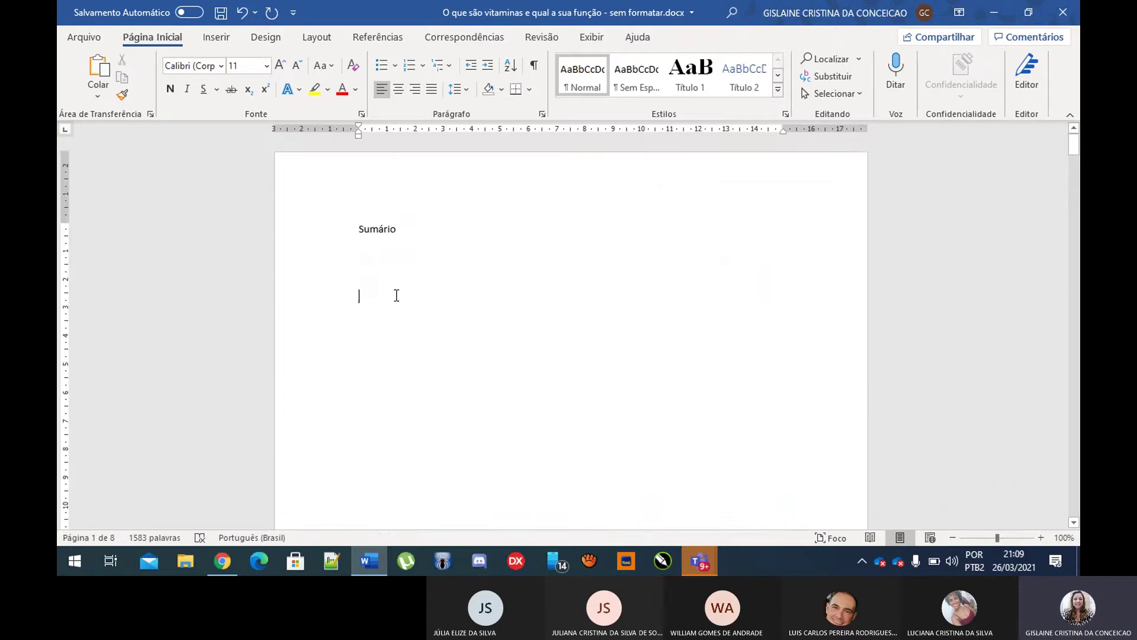
scroll(397, 296, down, 5)
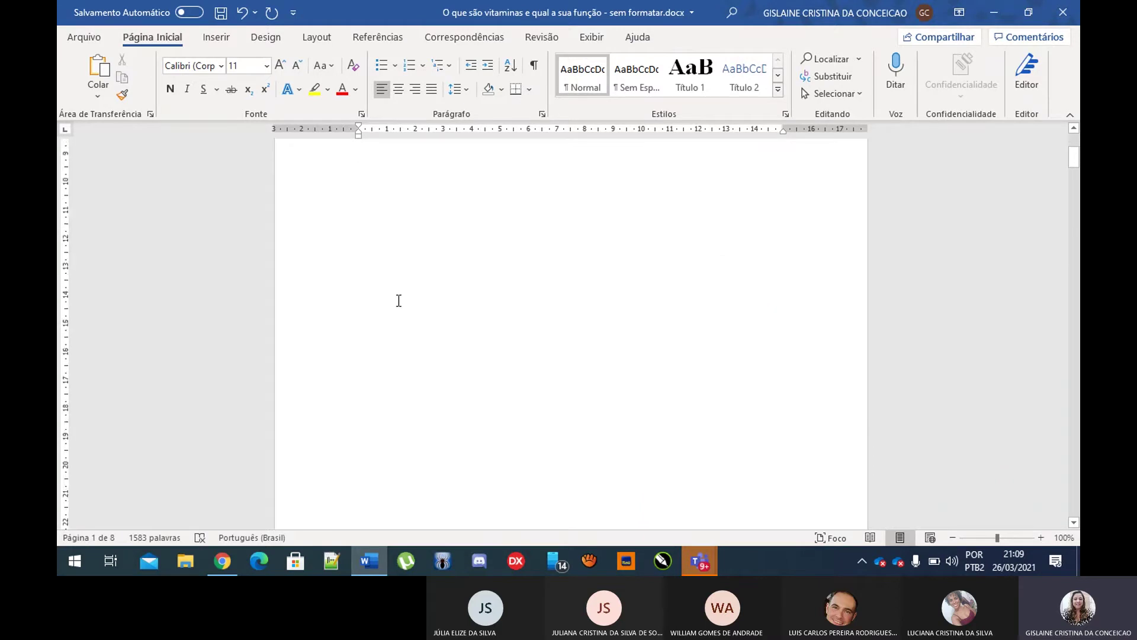
scroll(399, 300, down, 8)
scroll(578, 260, up, 1)
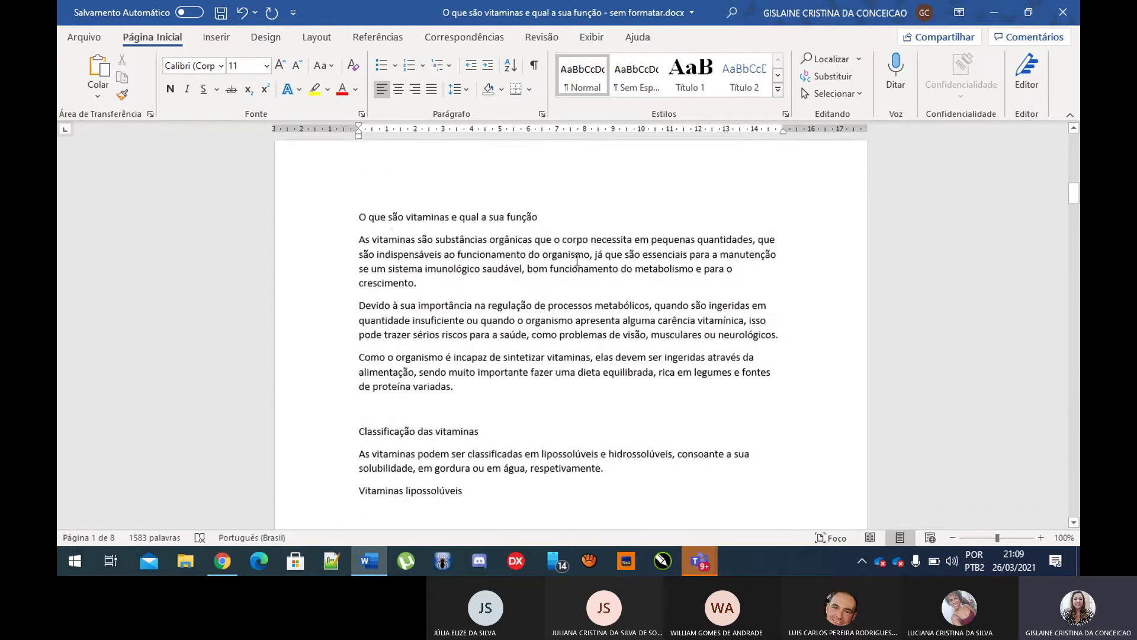
click(585, 259)
drag(360, 219, 539, 217)
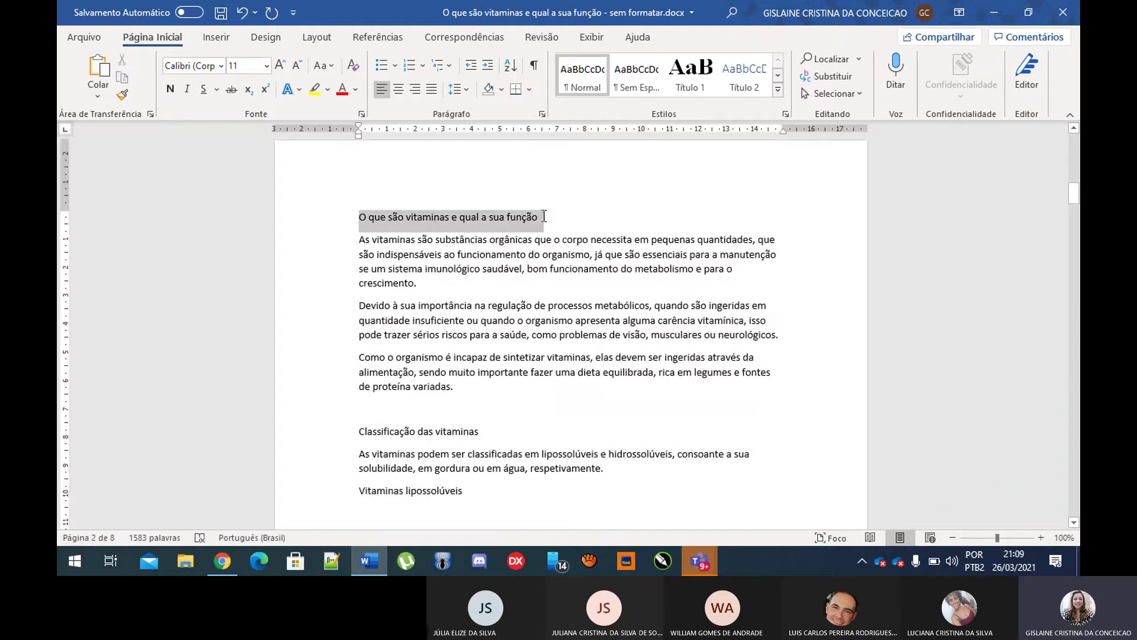
click(454, 268)
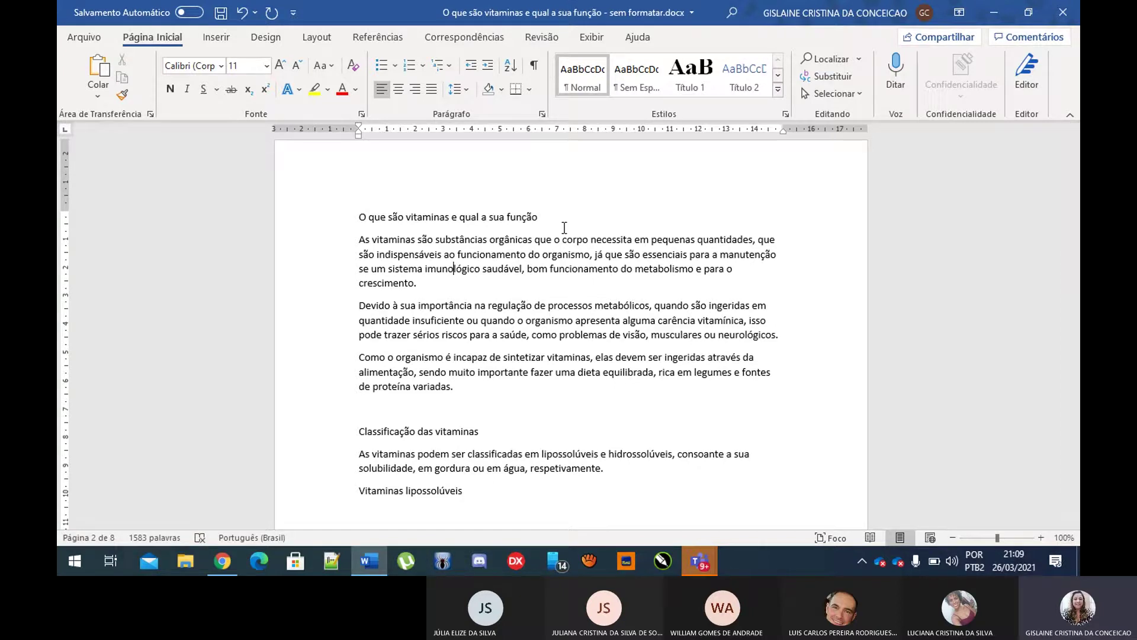
Step: Select the title "O que são vitaminas e qual a sua função" and magnify the screen to 200% with Lupa
drag(539, 217, 358, 217)
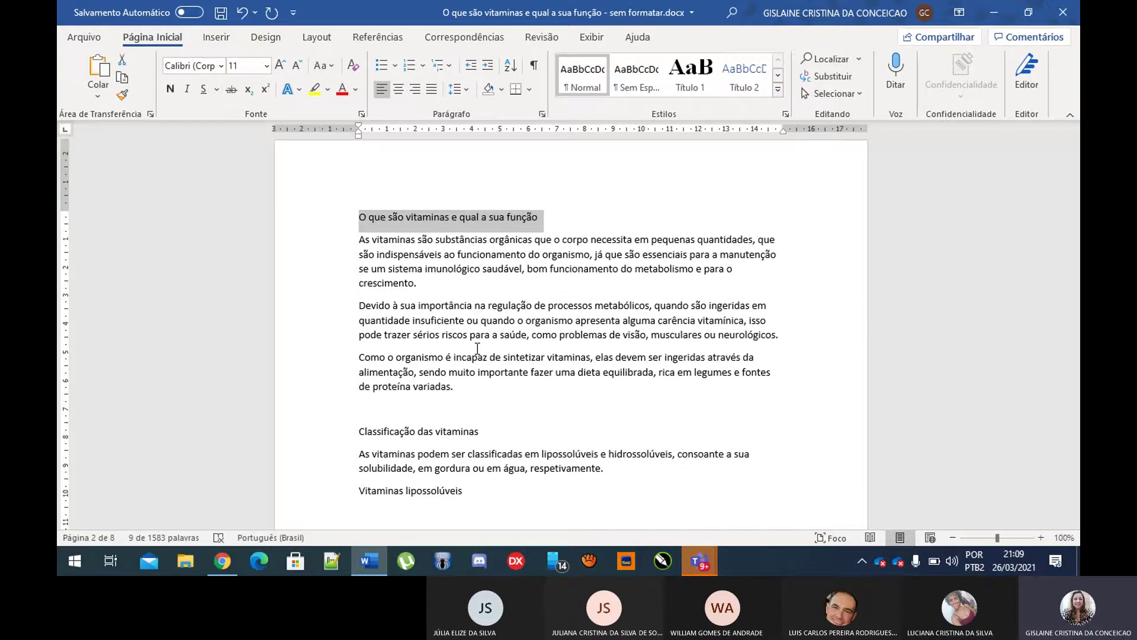
click(76, 572)
text(lupa)
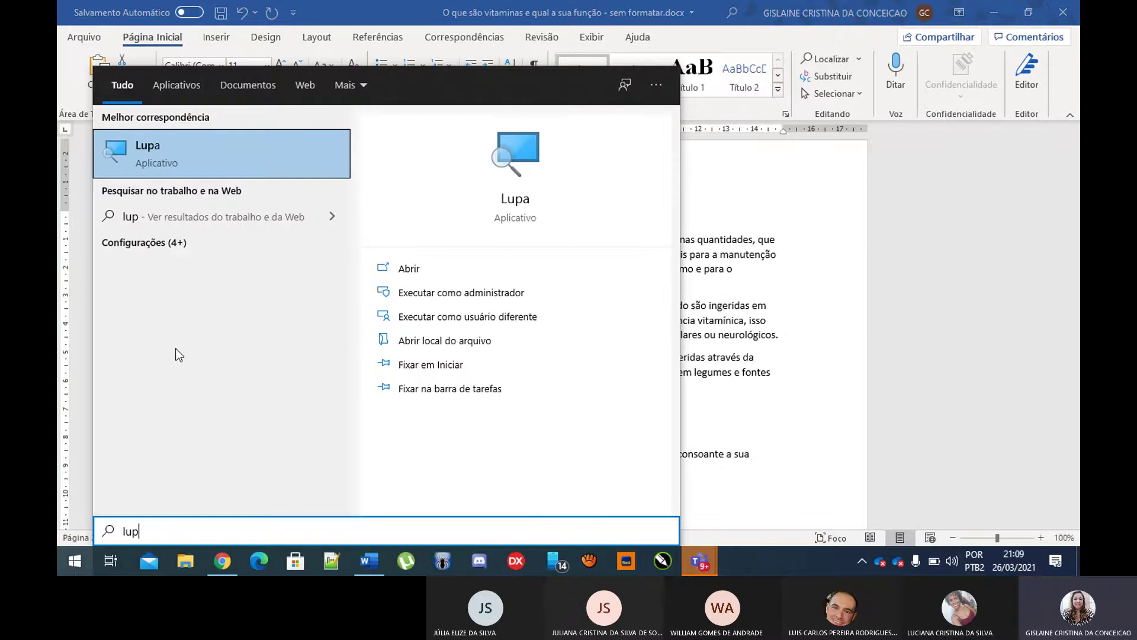
click(213, 152)
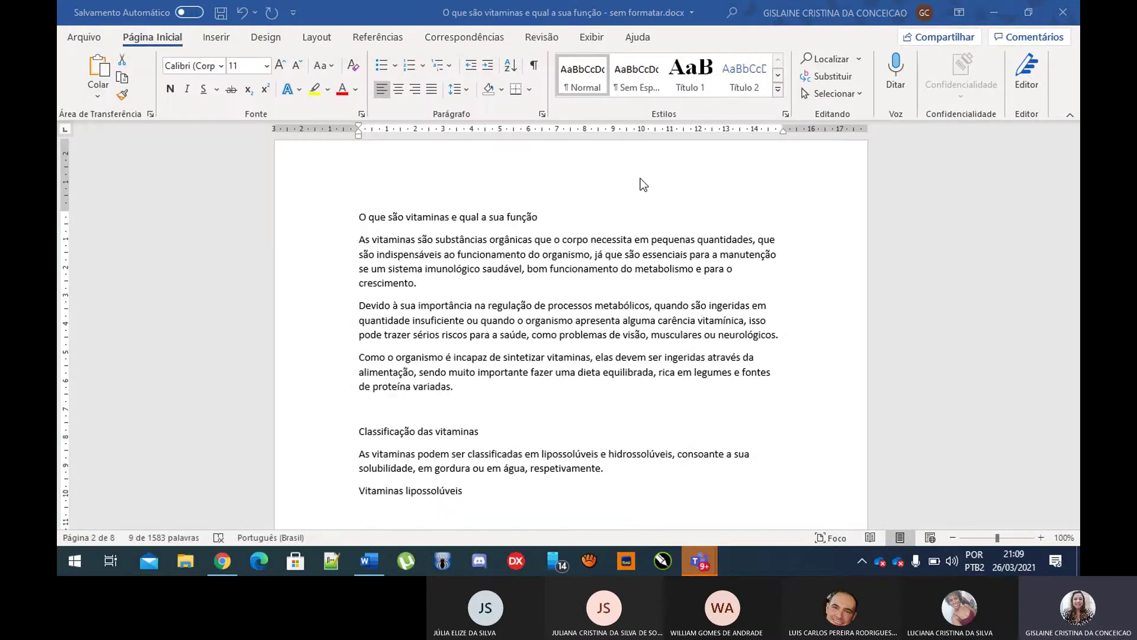
click(761, 246)
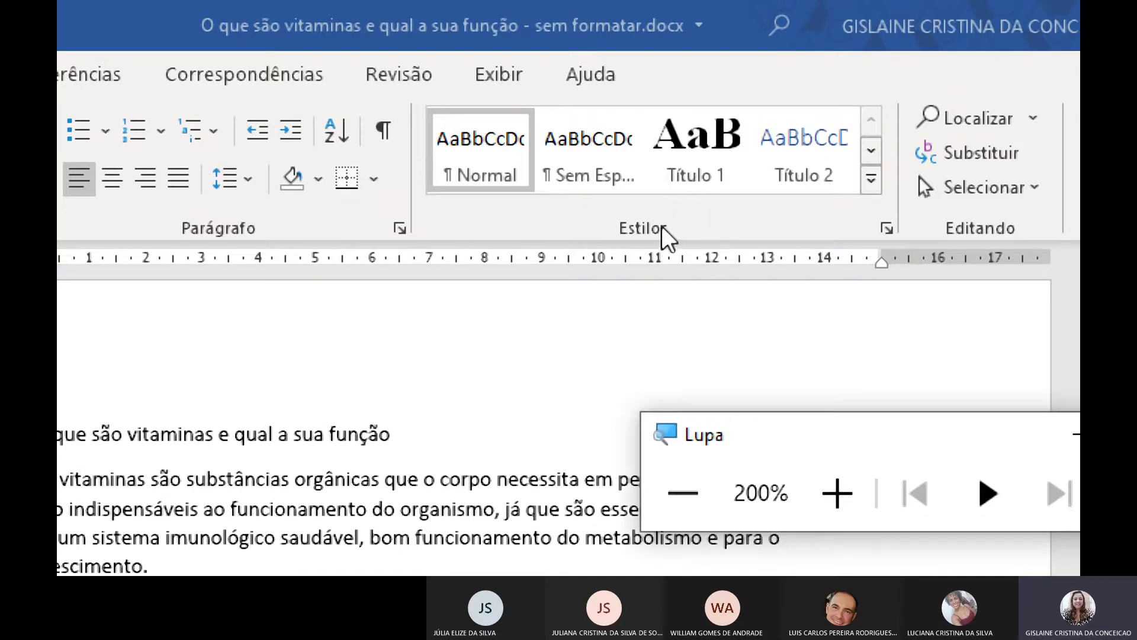
Step: Examine the expanded gallery of styles, with the Lupa window moved out of the way, and close the gallery
click(871, 181)
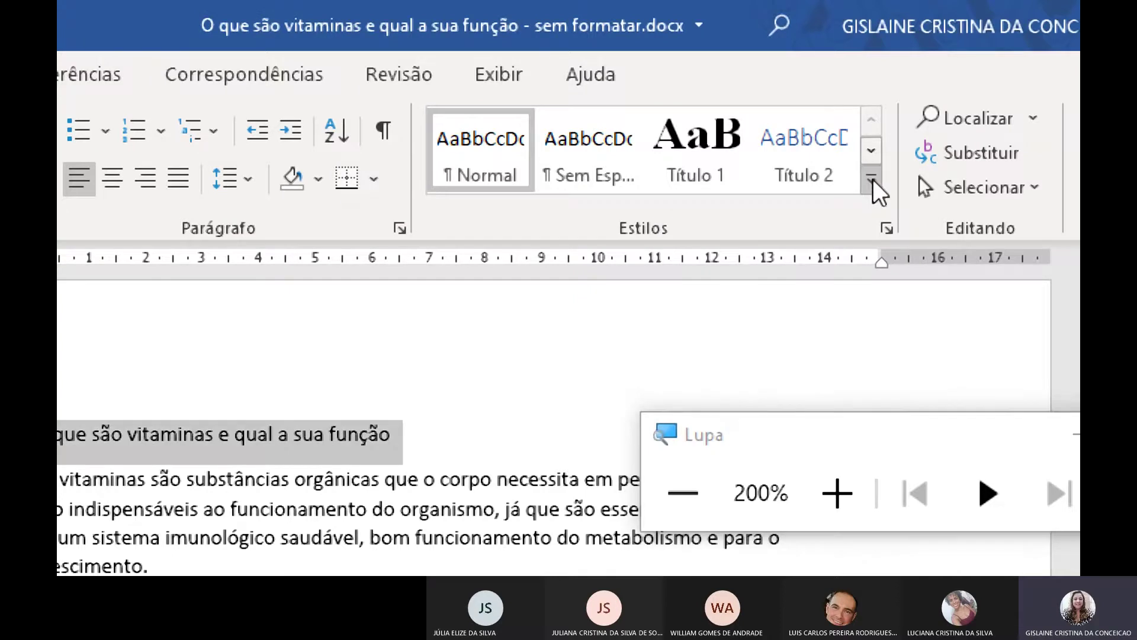
drag(959, 443, 1051, 201)
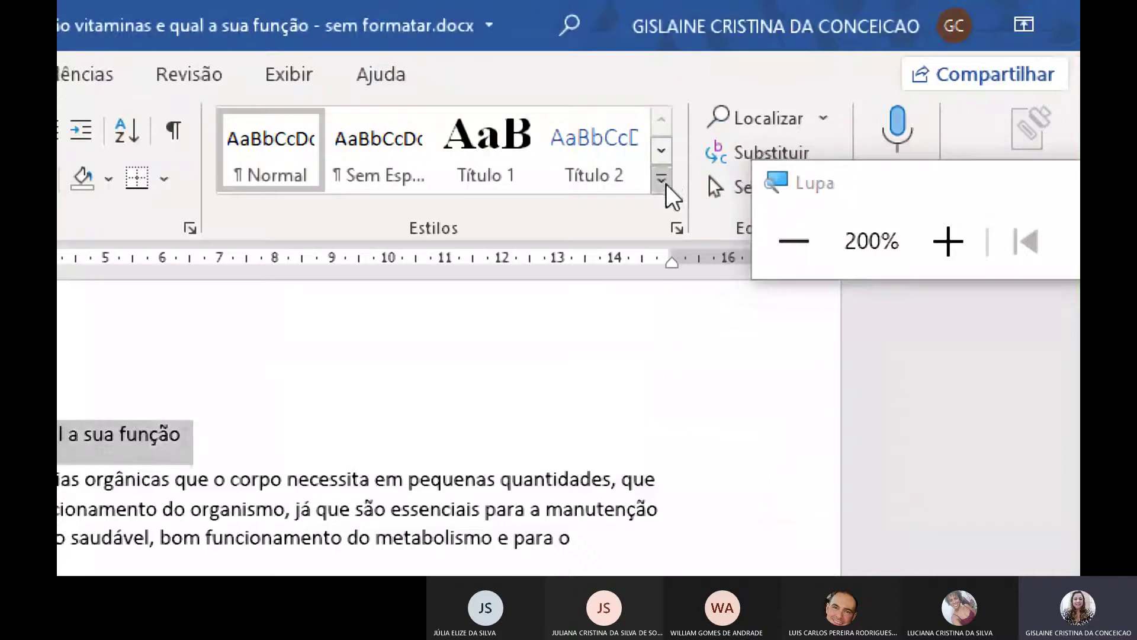
click(661, 179)
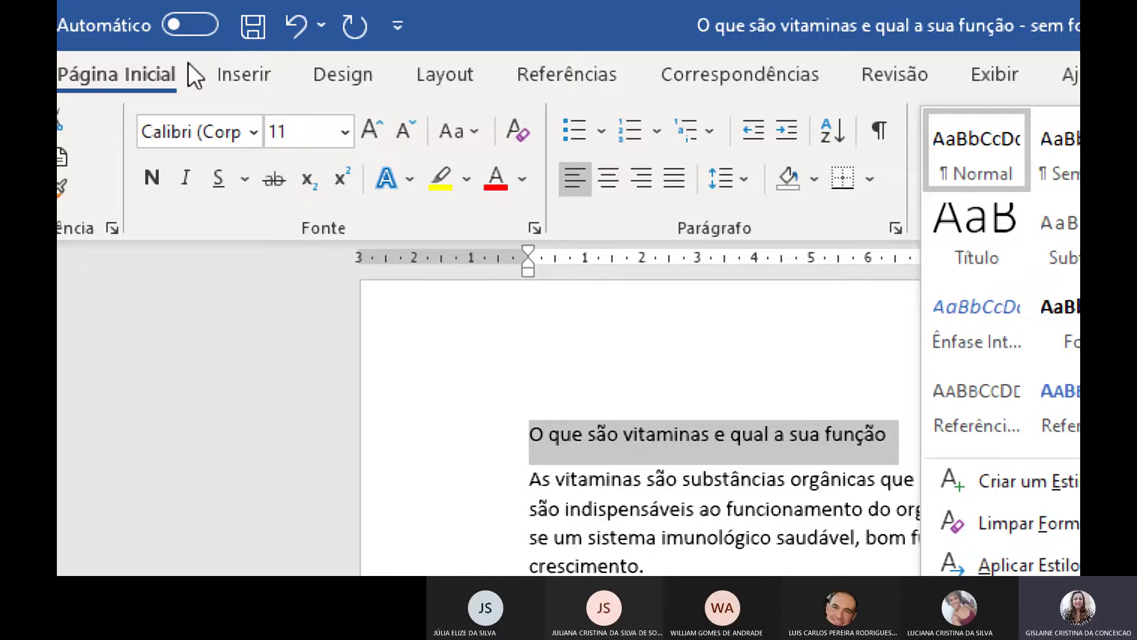
click(244, 131)
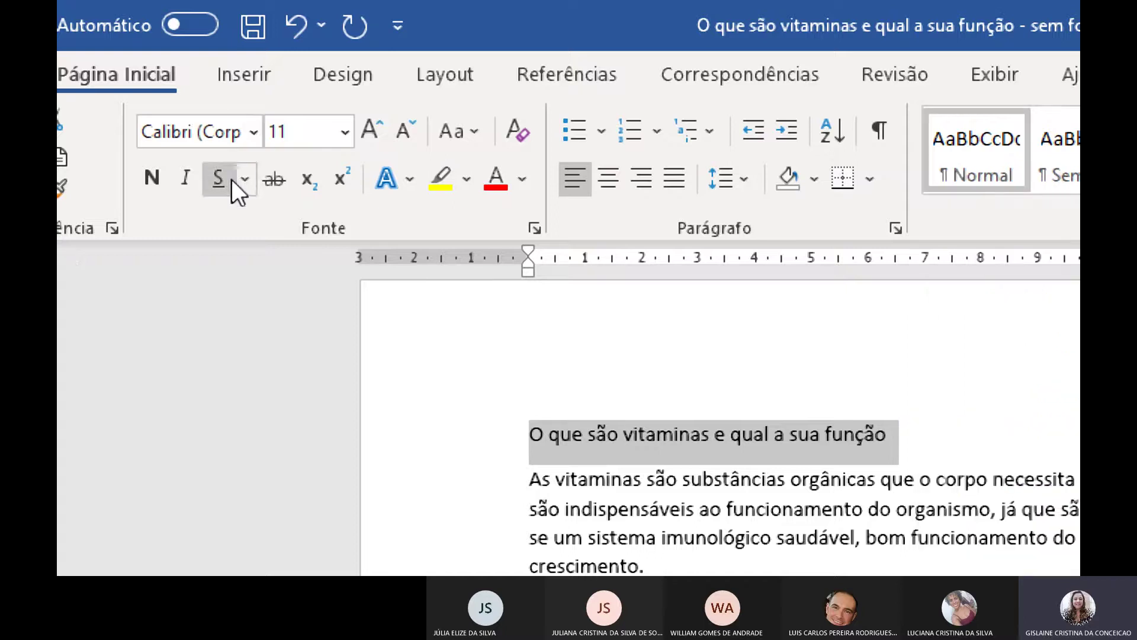
Step: Format the selected title "O que são vitaminas e qual a sua função" as bold Arial, size 16
click(252, 131)
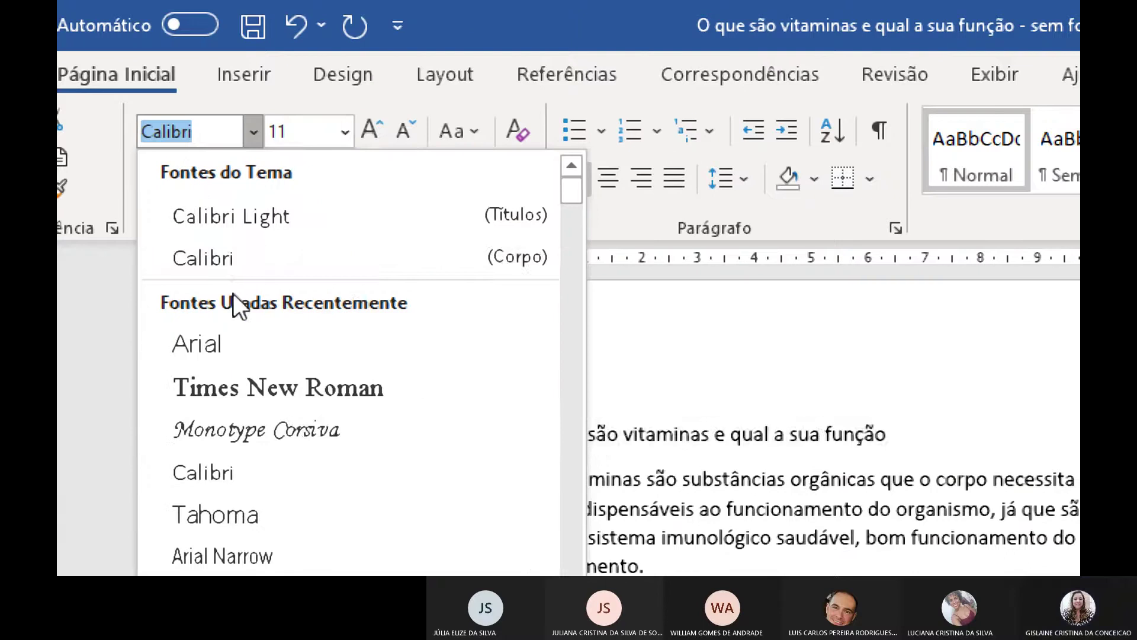
click(244, 355)
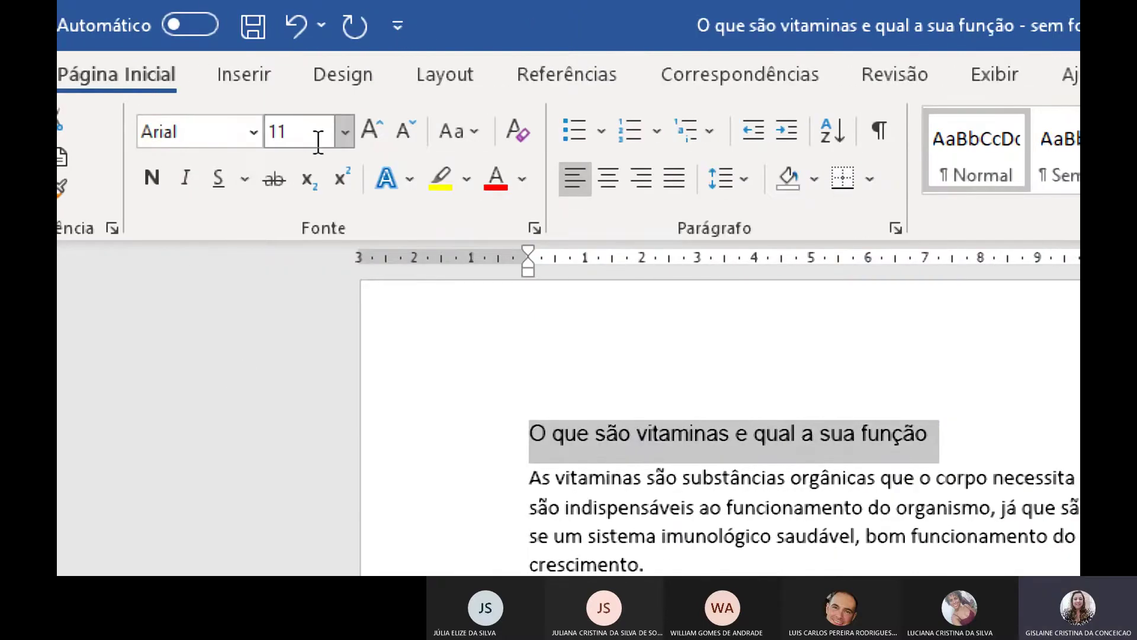
click(344, 131)
click(301, 375)
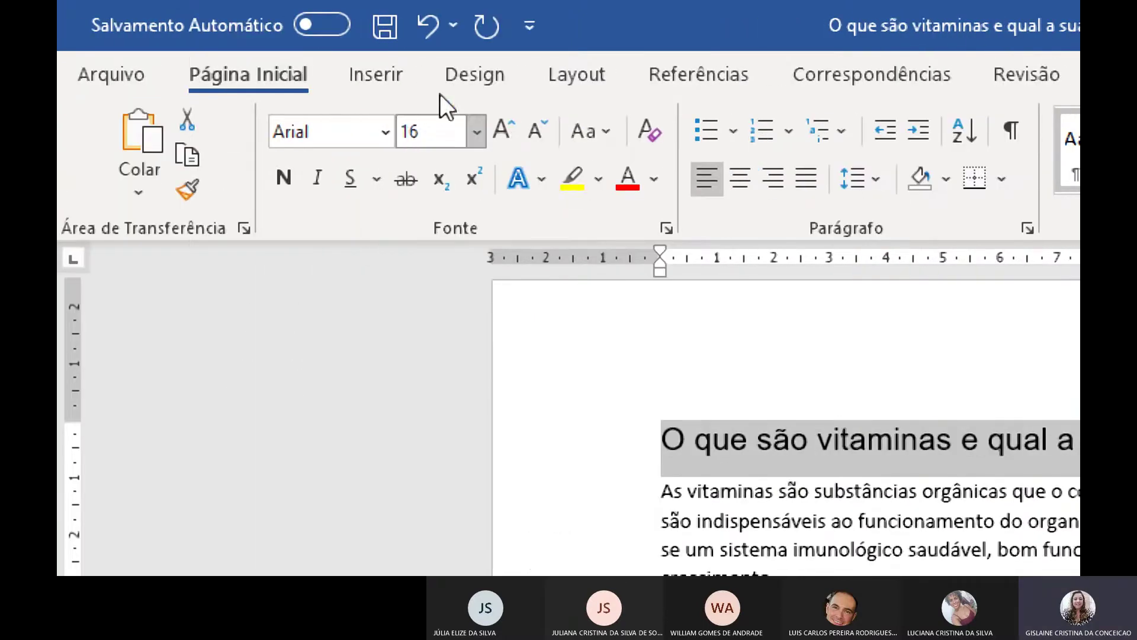
click(283, 177)
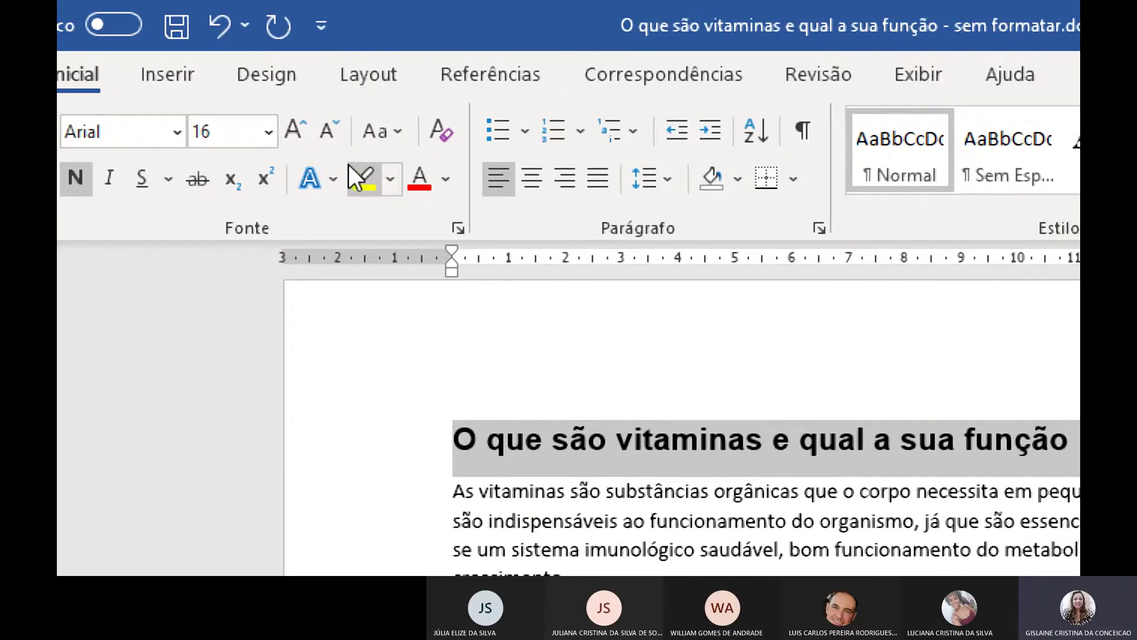
Step: Convert the selected title to uppercase and apply the Título 1 style to it
click(392, 134)
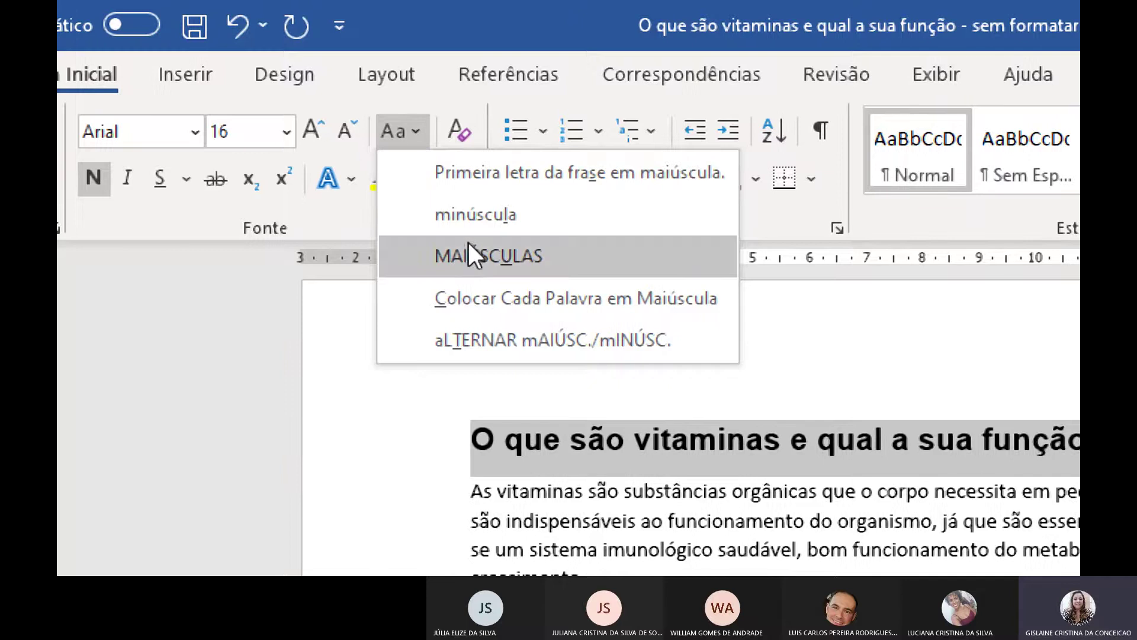
click(478, 268)
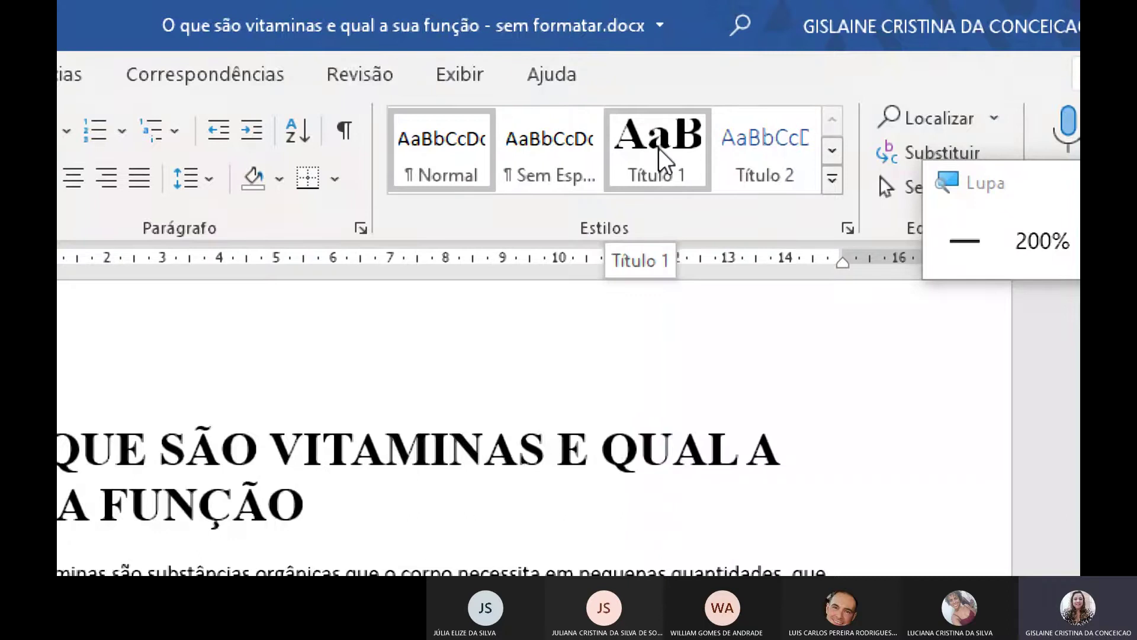
click(656, 151)
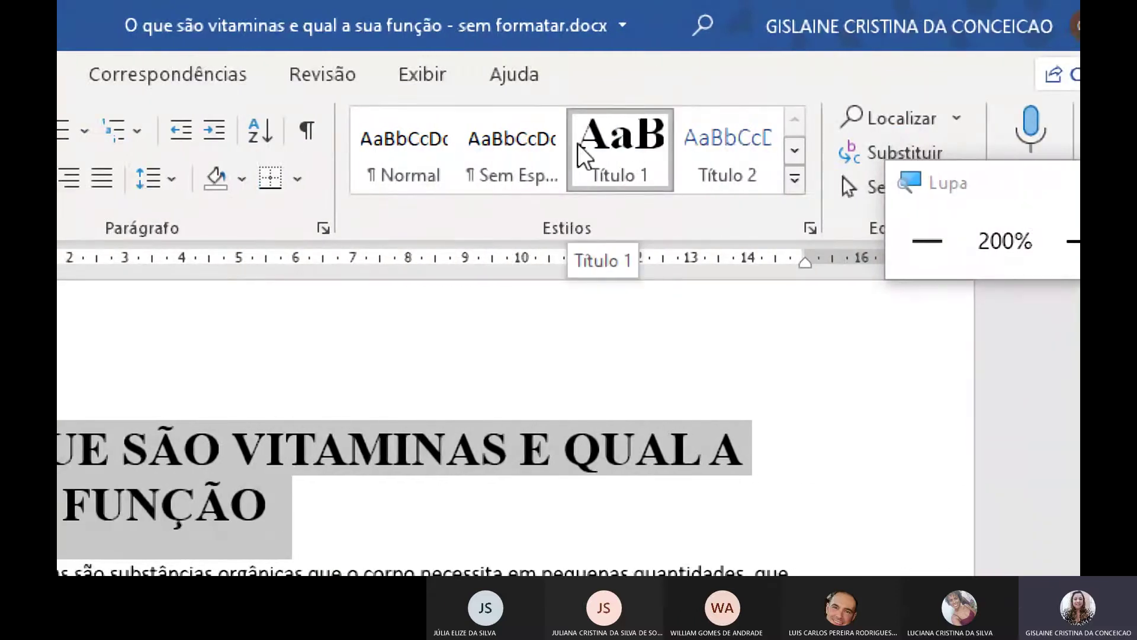
Step: Modify the Título 1 style to Arial, size 16, with the automatic font colour
right_click(625, 146)
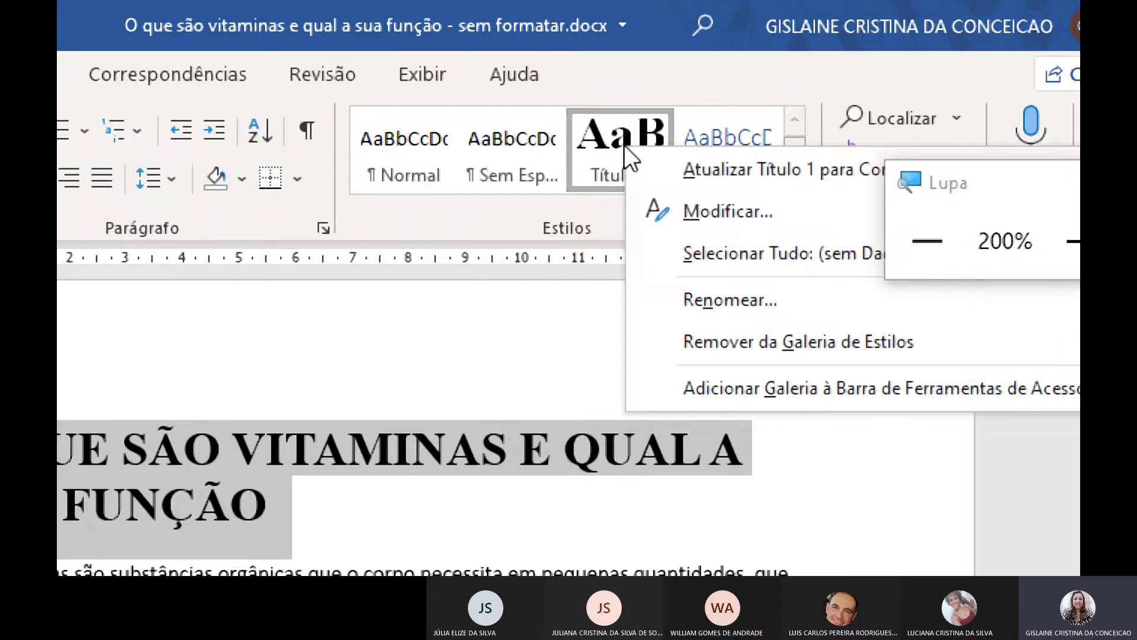
click(691, 209)
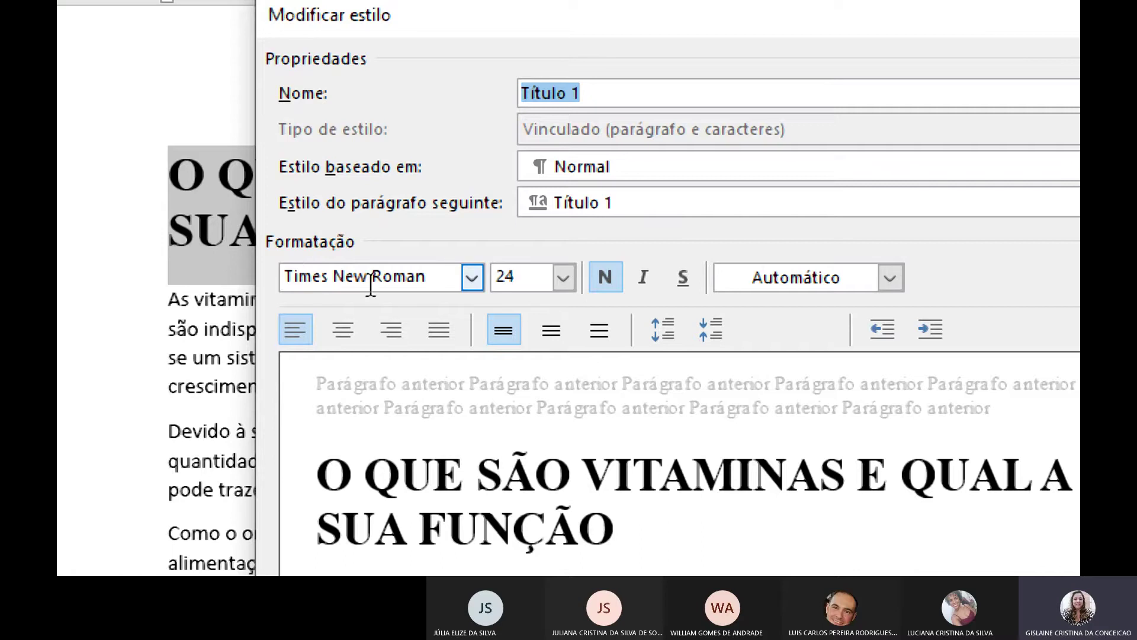
click(472, 277)
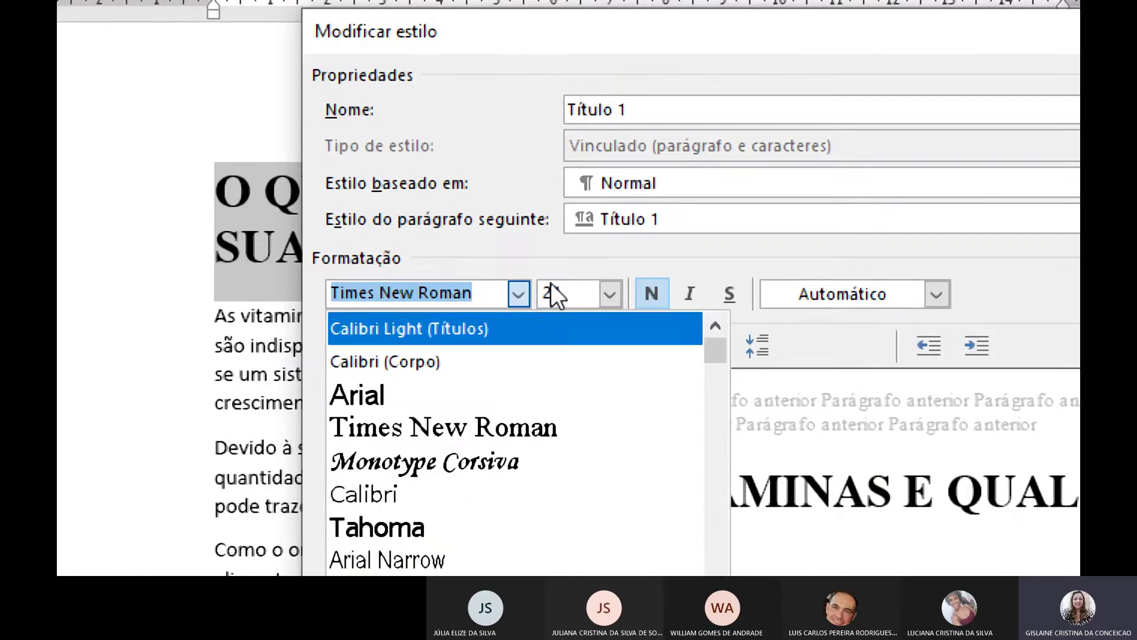
click(421, 391)
click(618, 294)
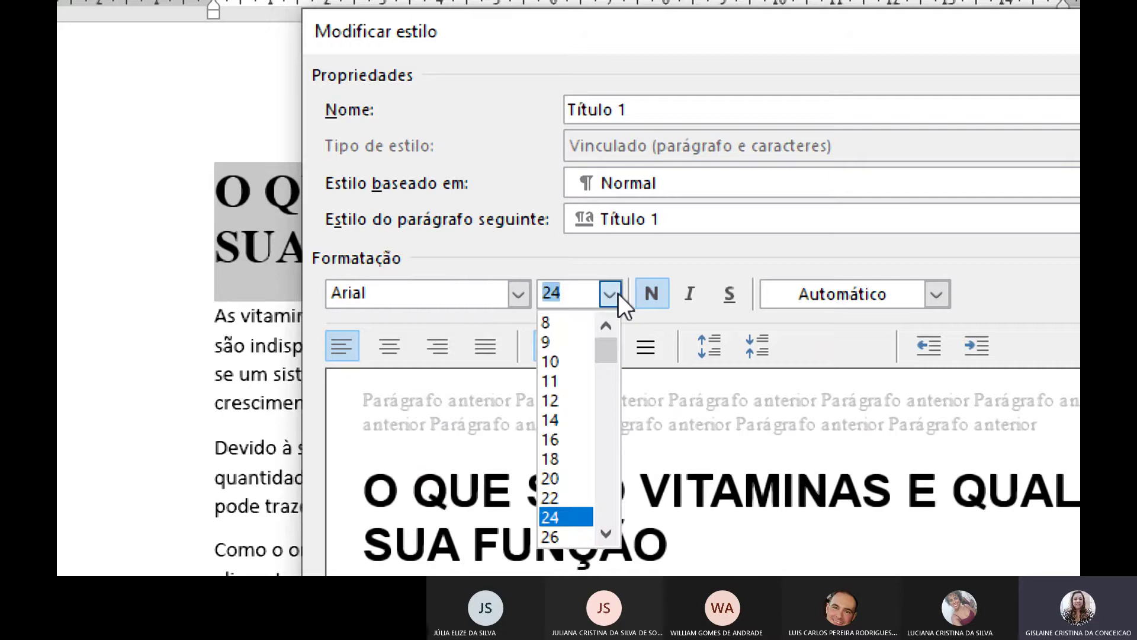
click(547, 430)
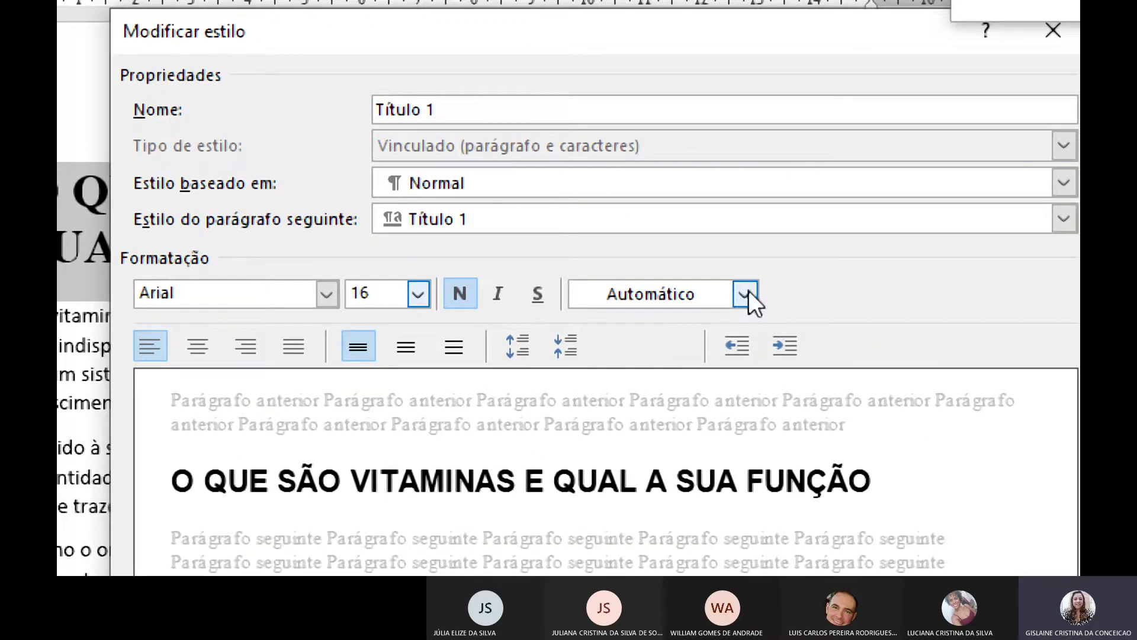
click(744, 294)
click(634, 330)
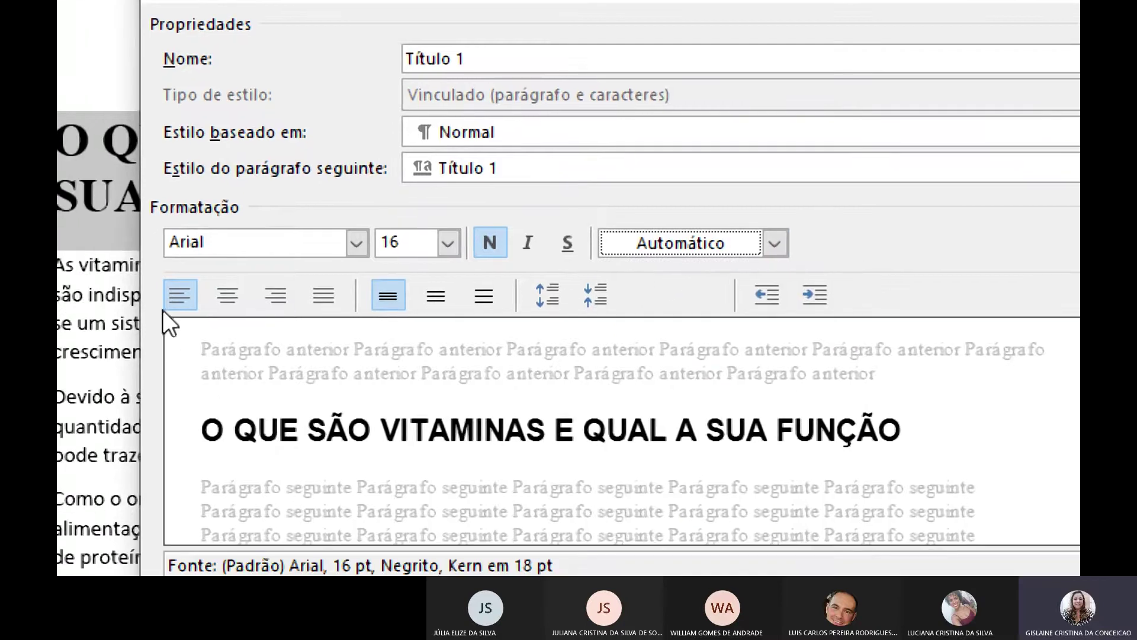
click(137, 357)
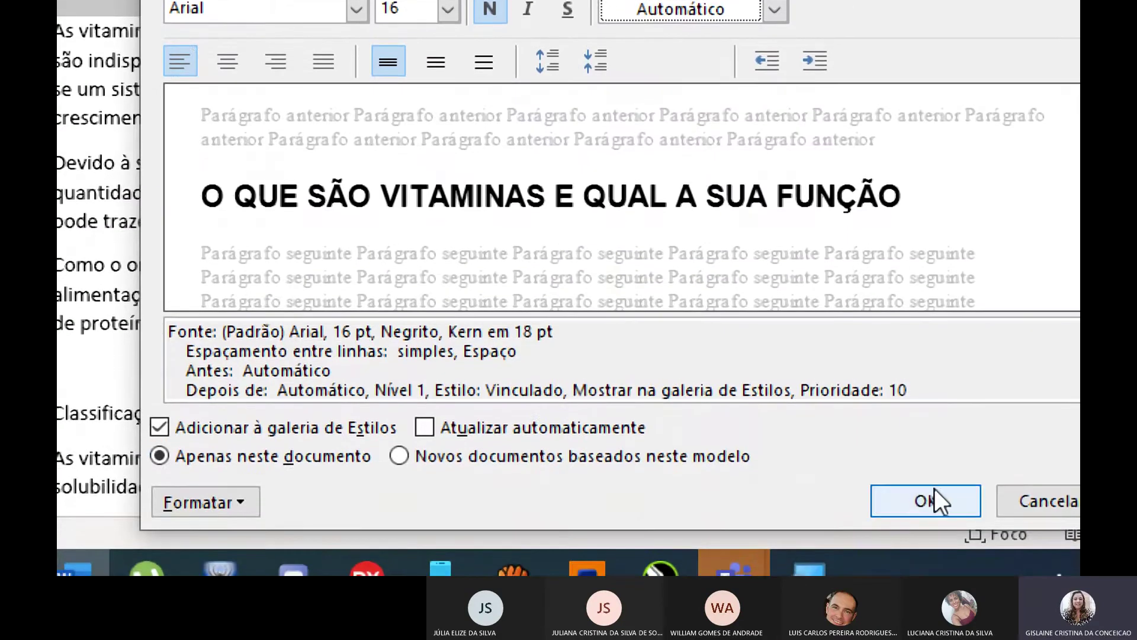
click(932, 491)
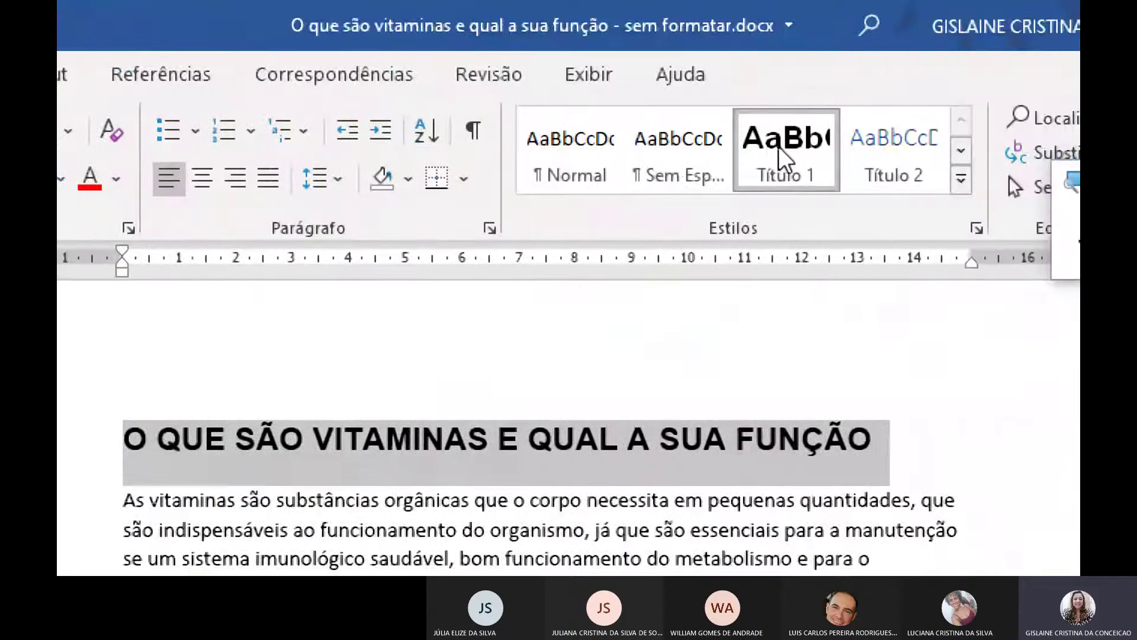
Step: Apply the Título 1 style to the heading "Classificação das vitaminas" and return the heading to the Normal style
scroll(325, 507, down, 5)
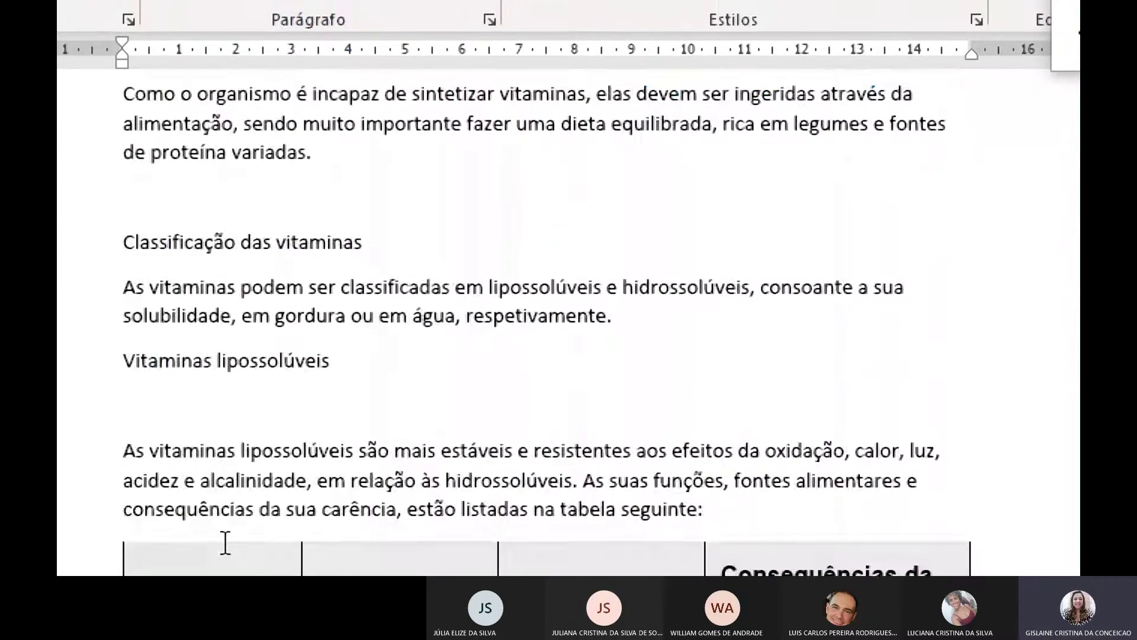
drag(362, 241, 119, 237)
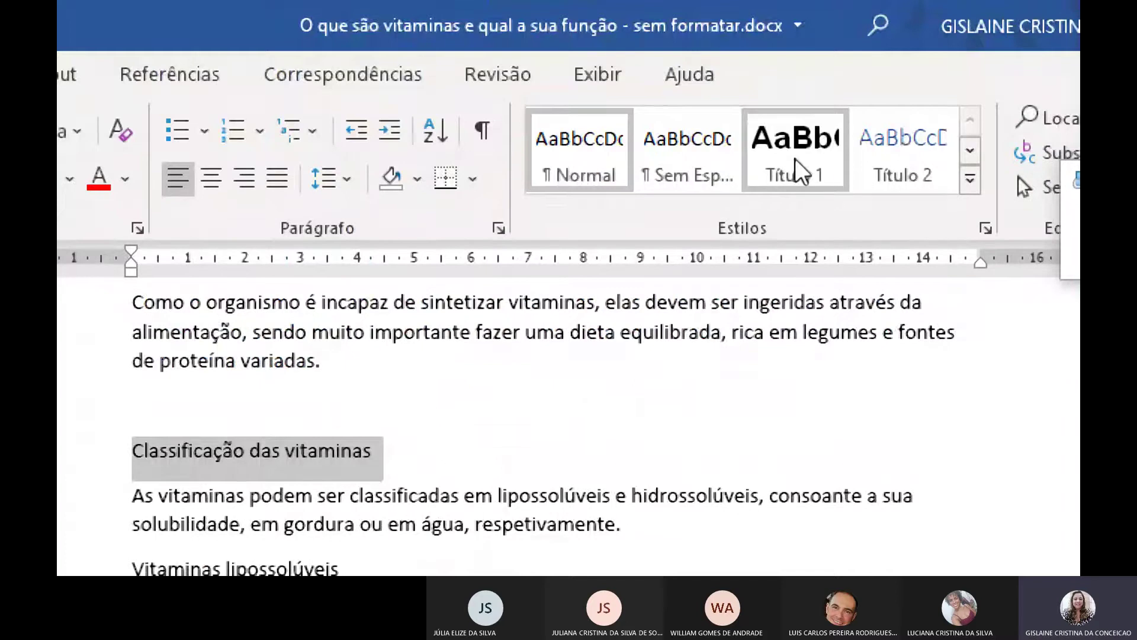
click(795, 157)
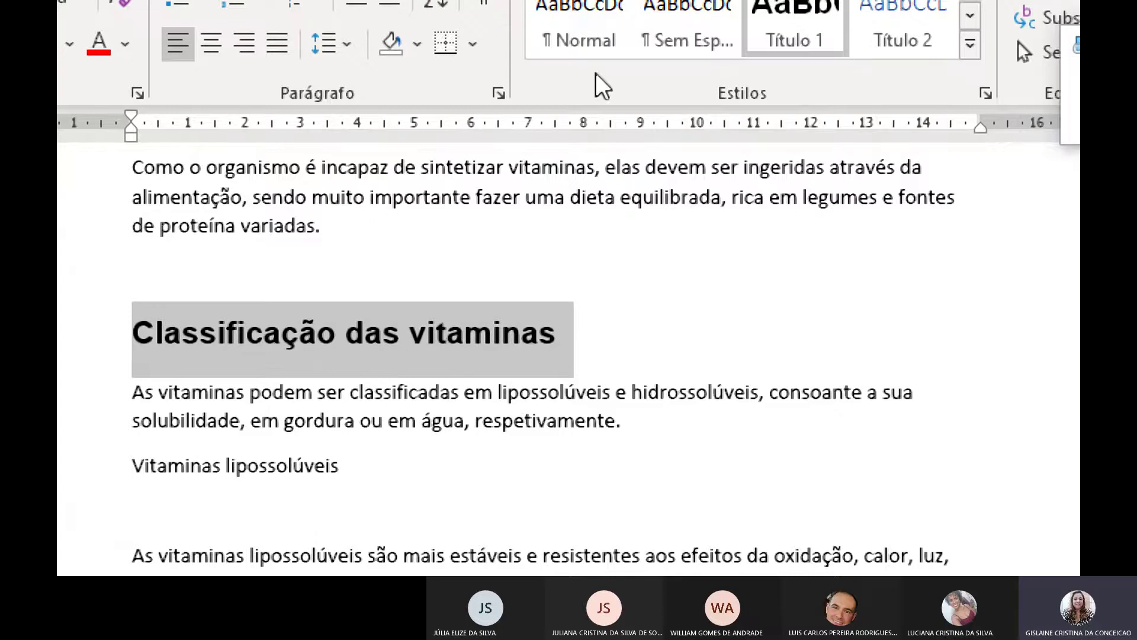
click(573, 48)
Step: Reduce the Lupa screen magnification to 100% with the main title's page in view
scroll(467, 326, up, 5)
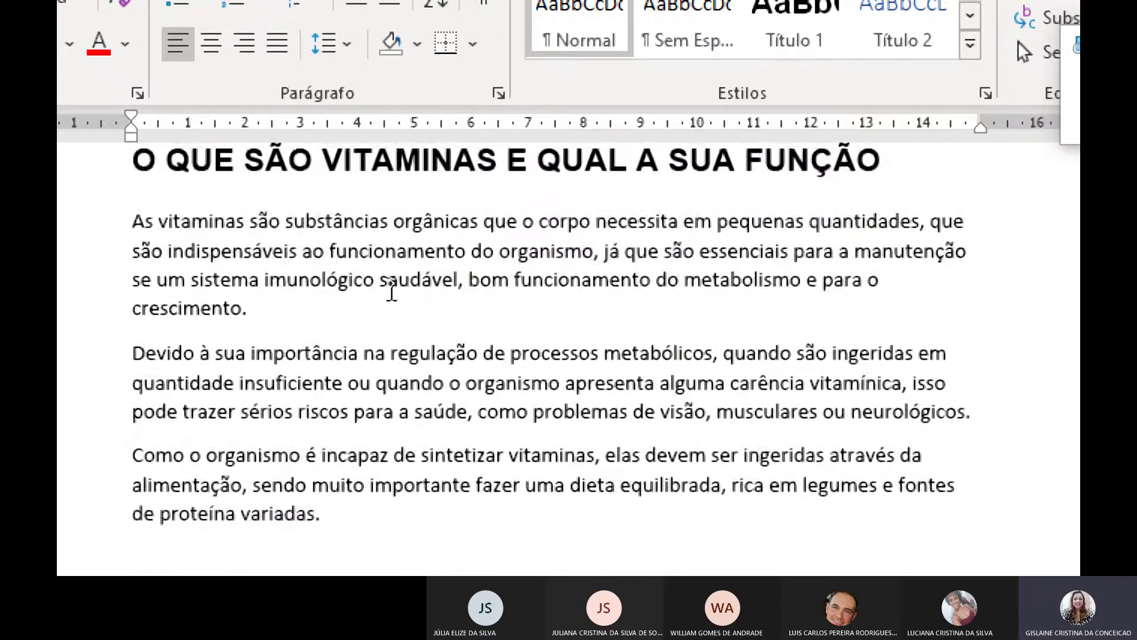
click(978, 106)
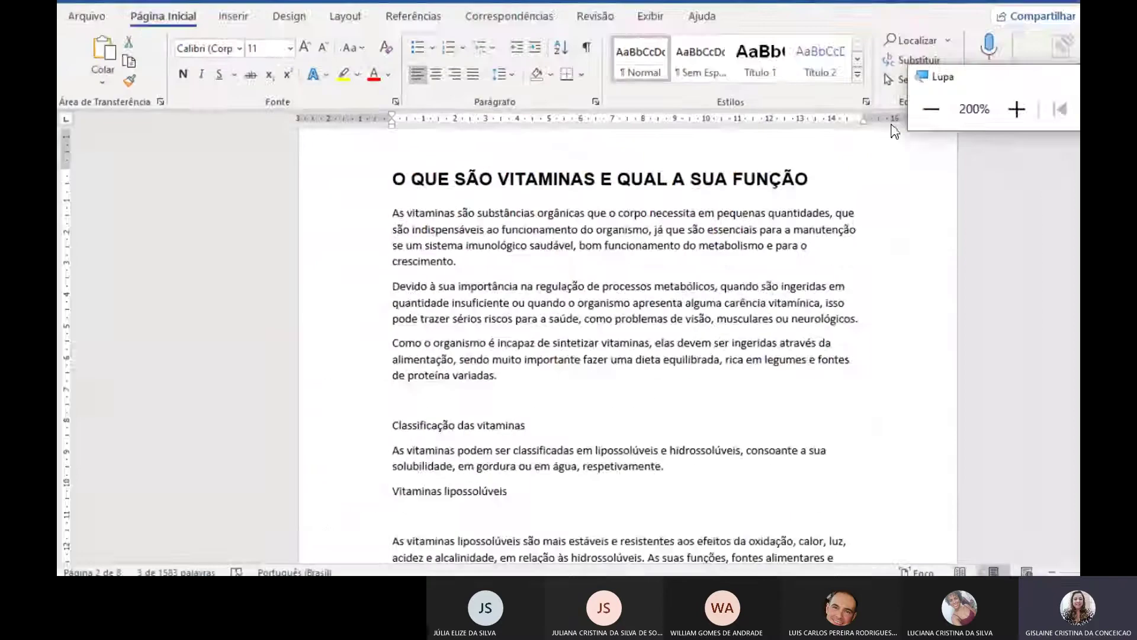
click(553, 276)
scroll(553, 275, down, 1)
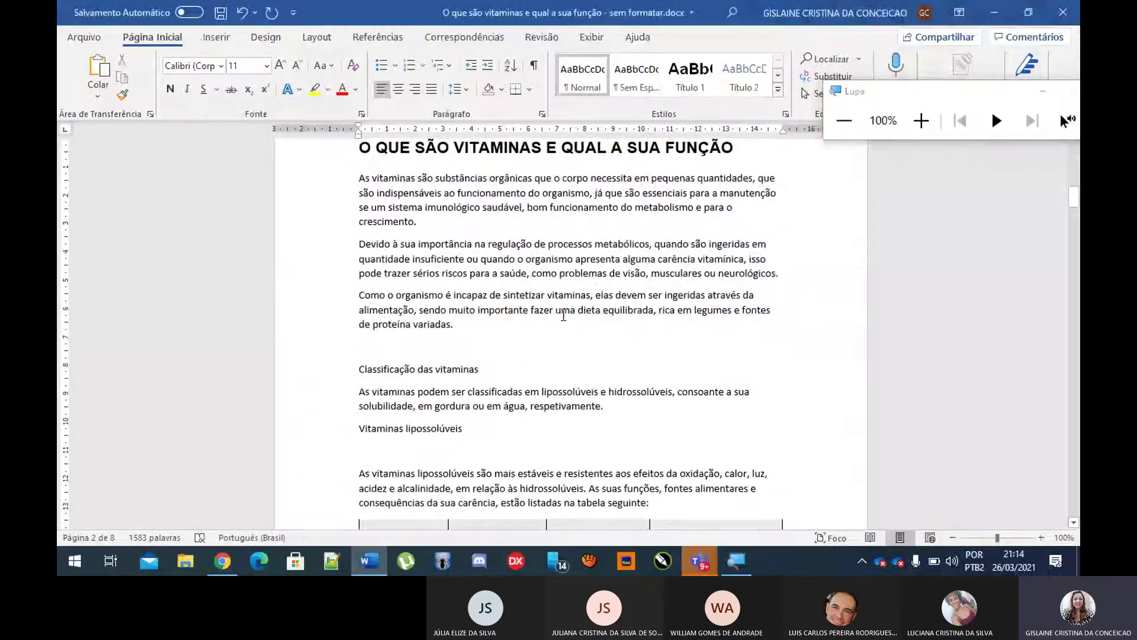
Step: Examine the heading "Classificação das vitaminas" and the three body paragraphs under the main title by selecting them in turn
drag(478, 333, 359, 333)
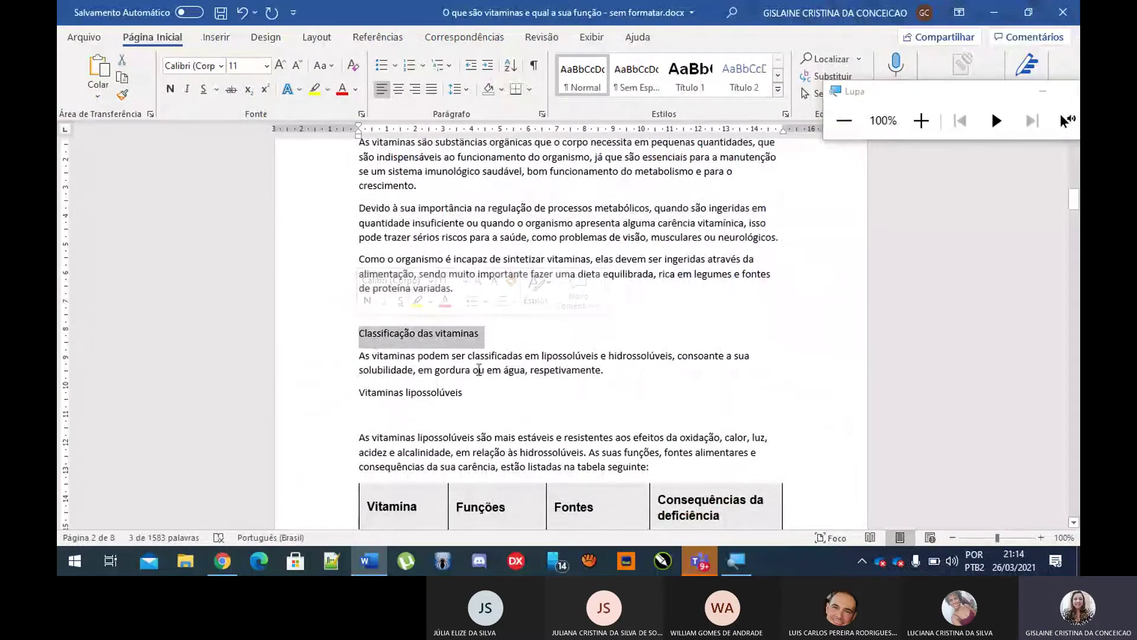
click(539, 395)
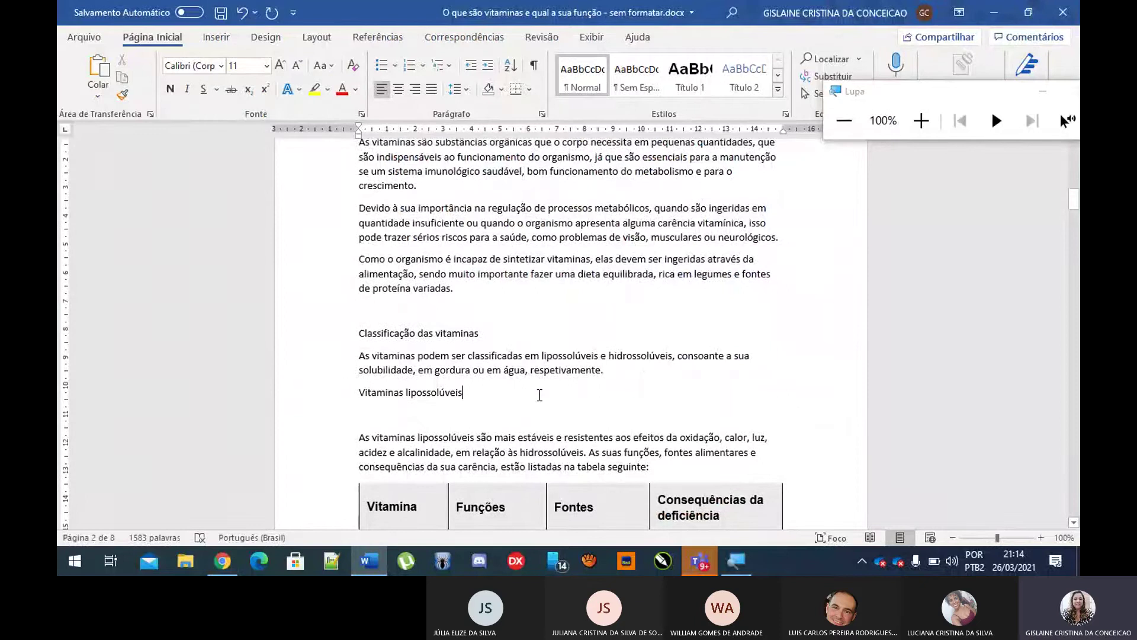
drag(500, 333, 359, 333)
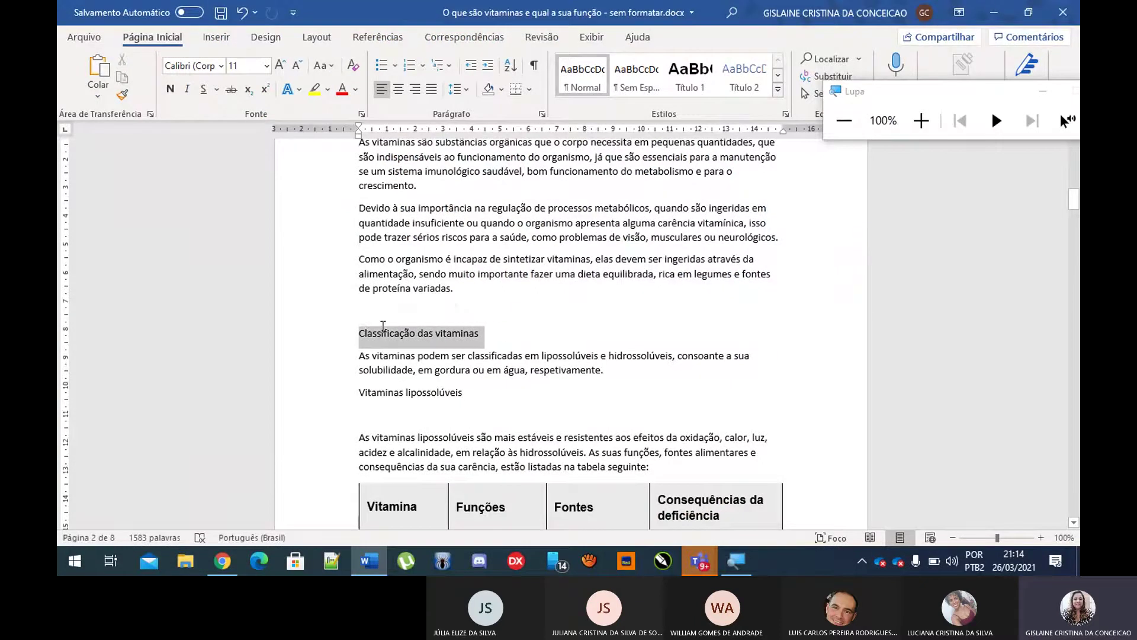
click(510, 370)
drag(481, 332, 366, 338)
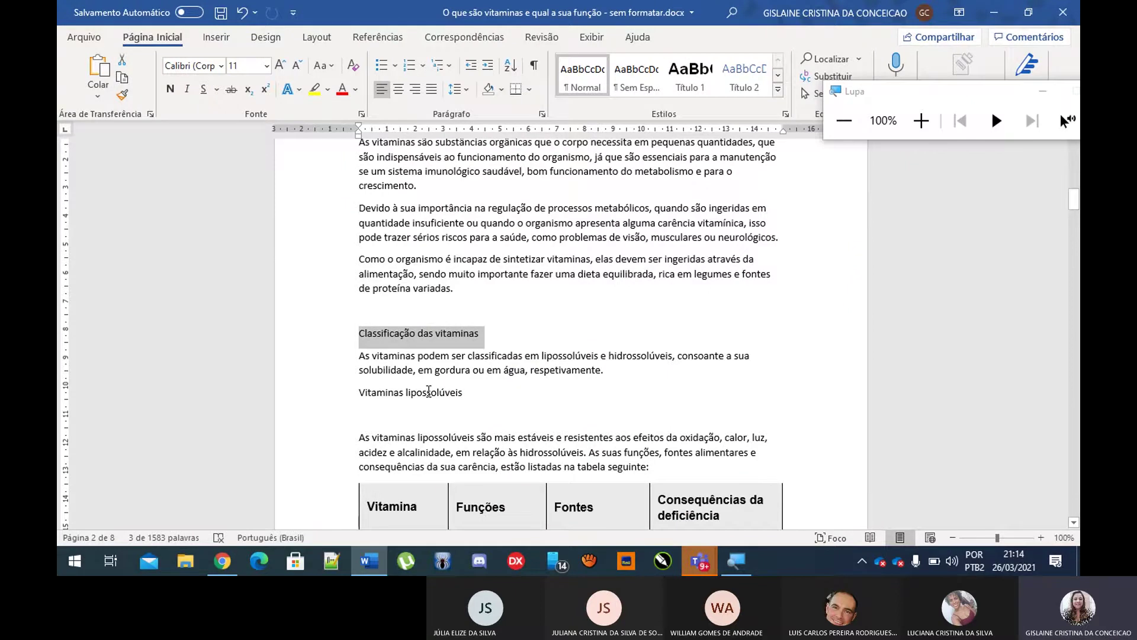
scroll(513, 306, up, 3)
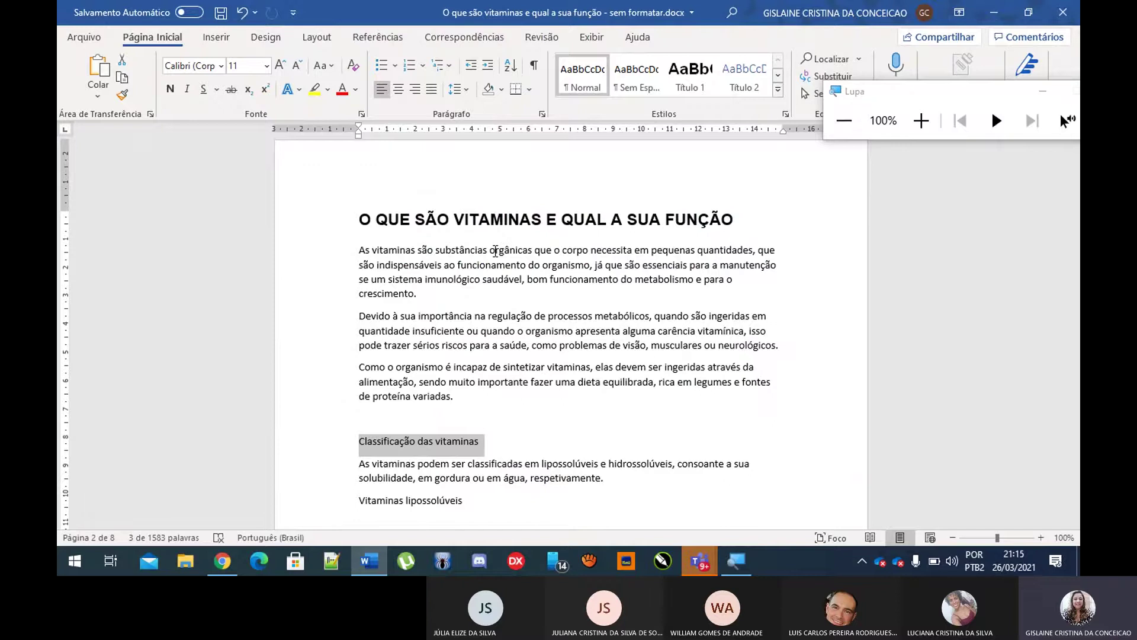
drag(359, 251, 468, 392)
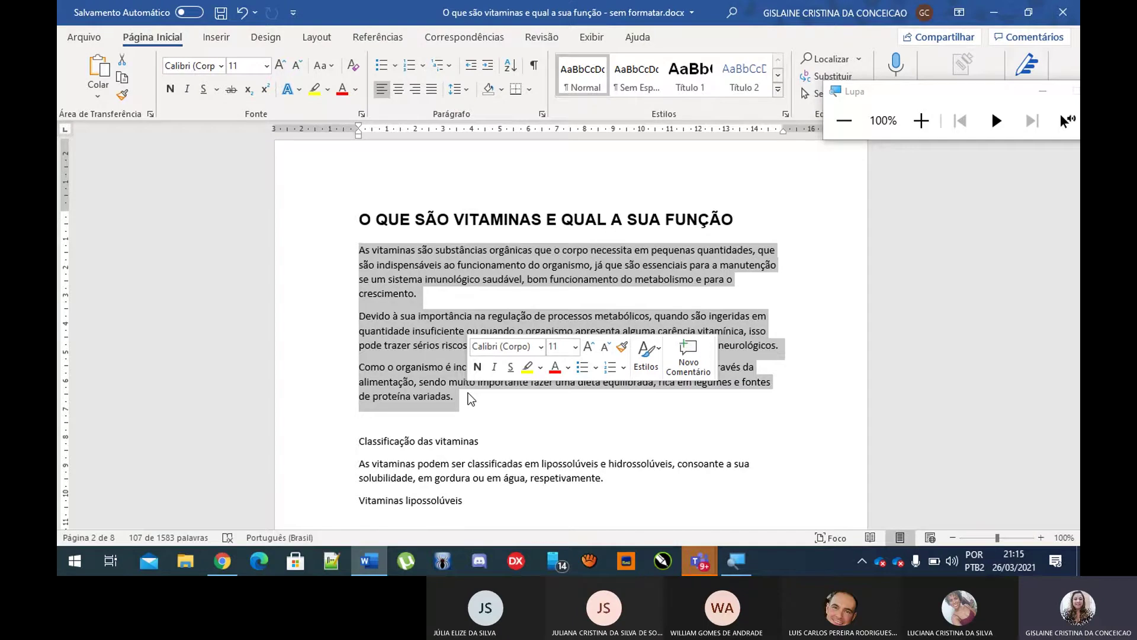
click(505, 409)
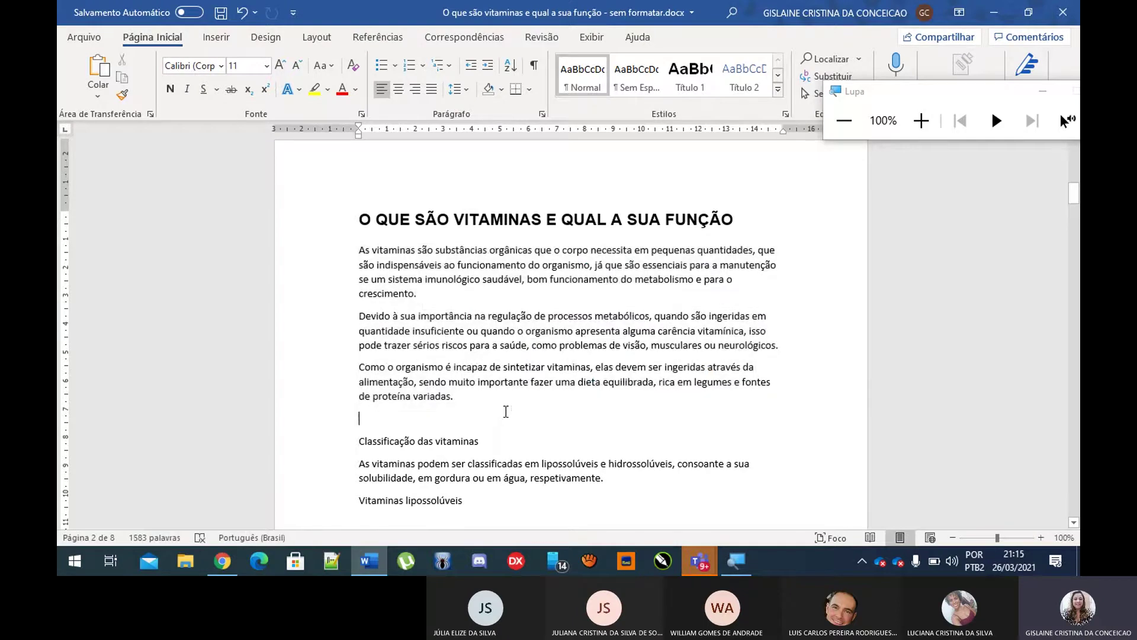
scroll(476, 408, down, 1)
triple_click(360, 406)
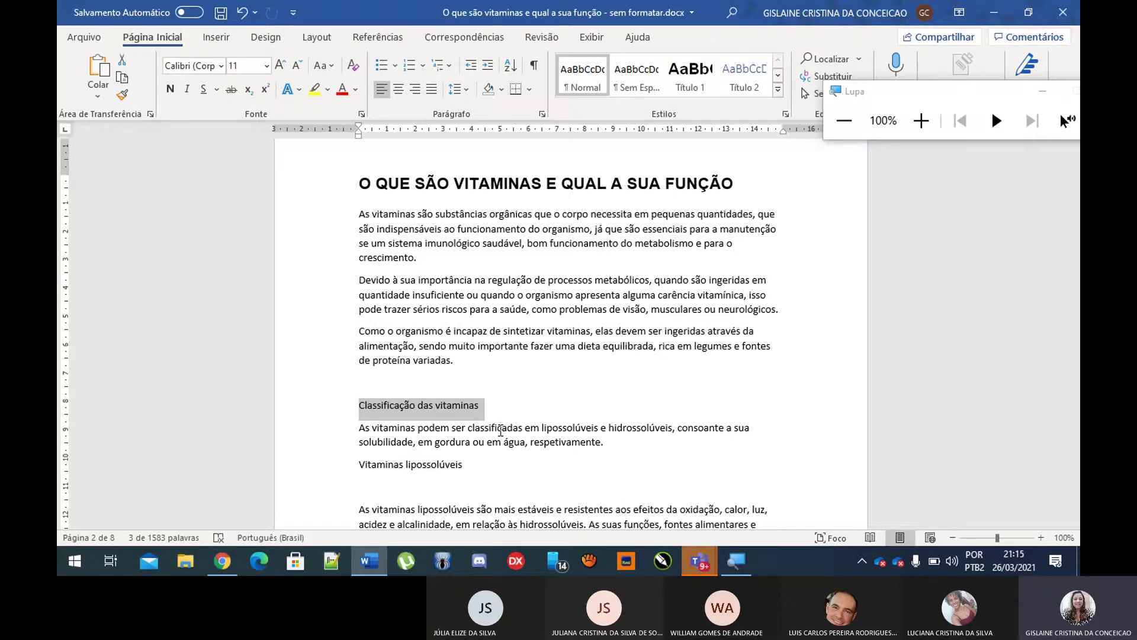
Step: Minimise the Word and Teams meeting windows to reach the desktop
key(super)
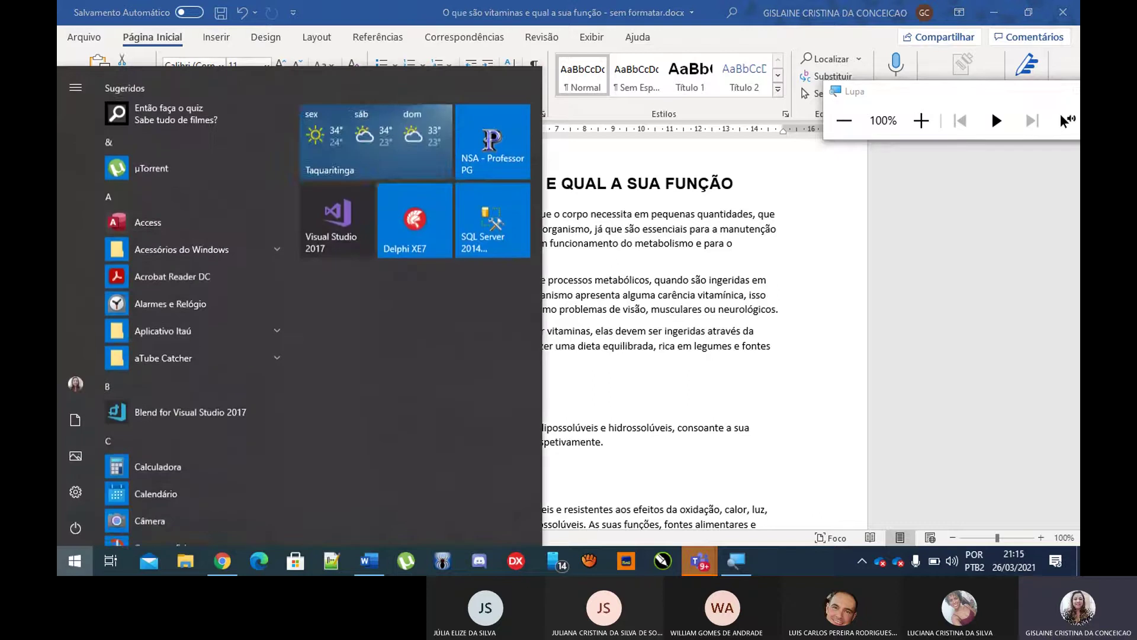
key(super)
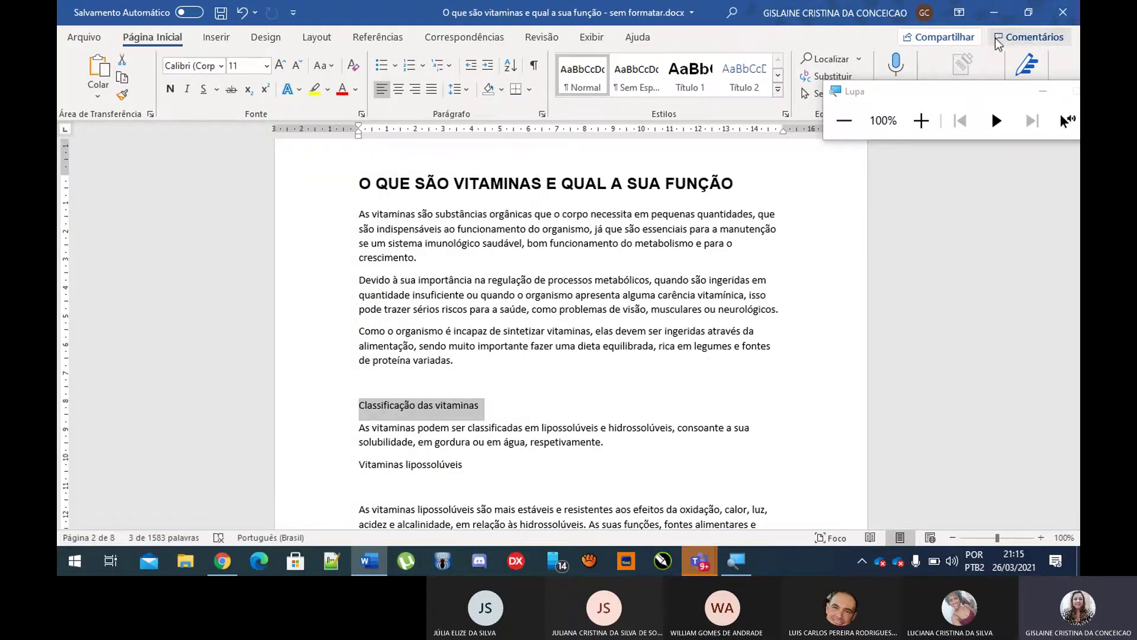
click(993, 13)
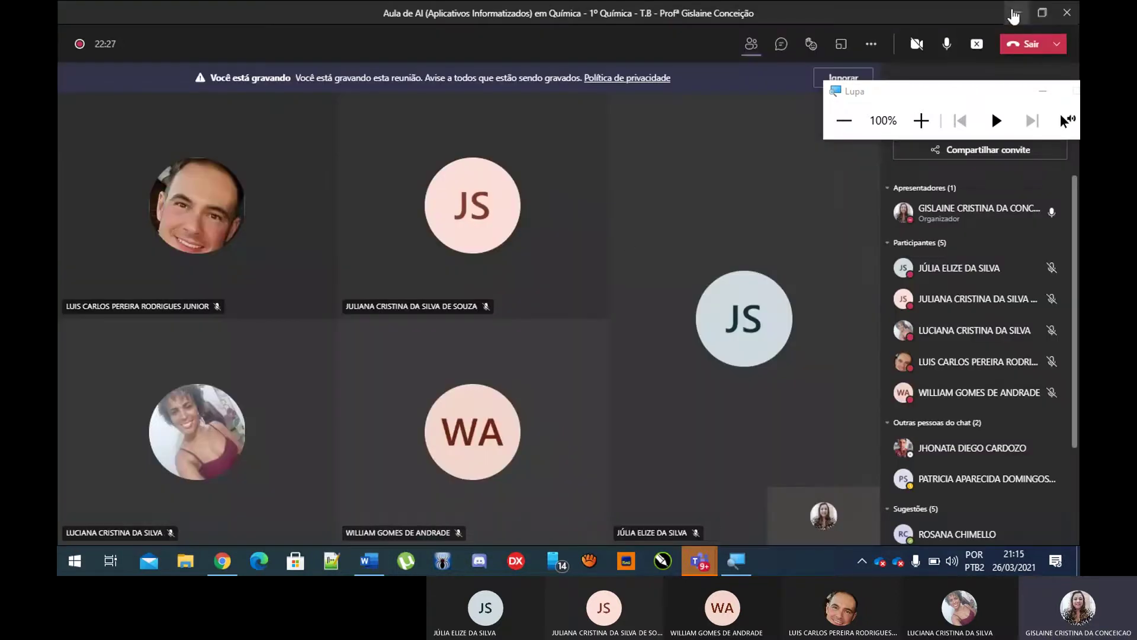
click(1014, 12)
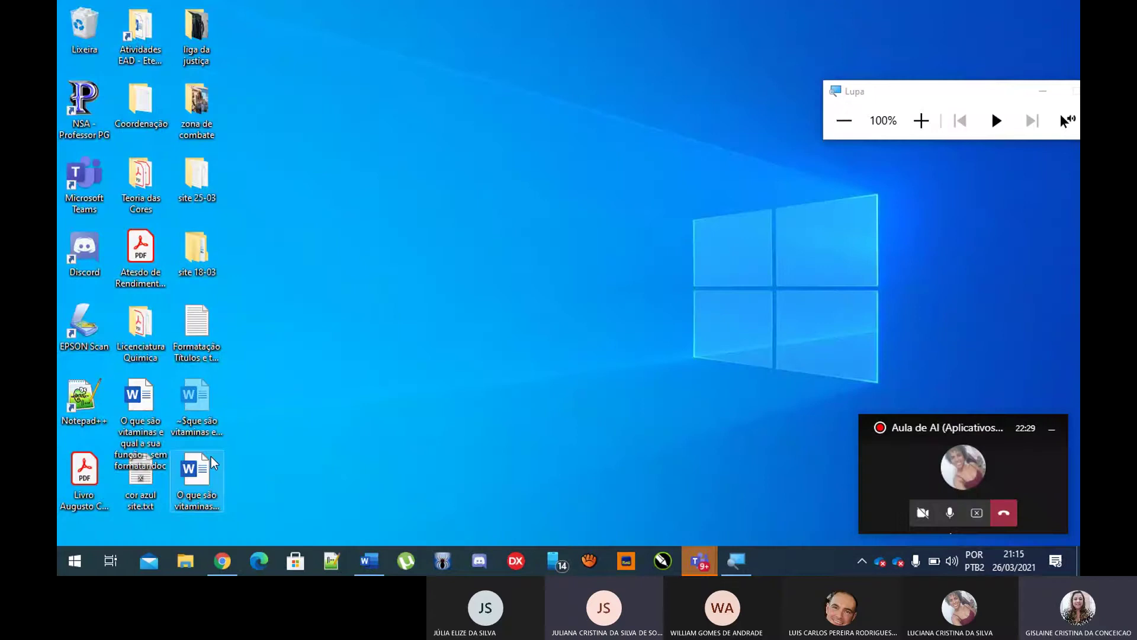
Step: Open the desktop file "Formatação Títulos e texto.txt" in Notepad and maximise its window, moving the Lupa window out of the way
double_click(202, 332)
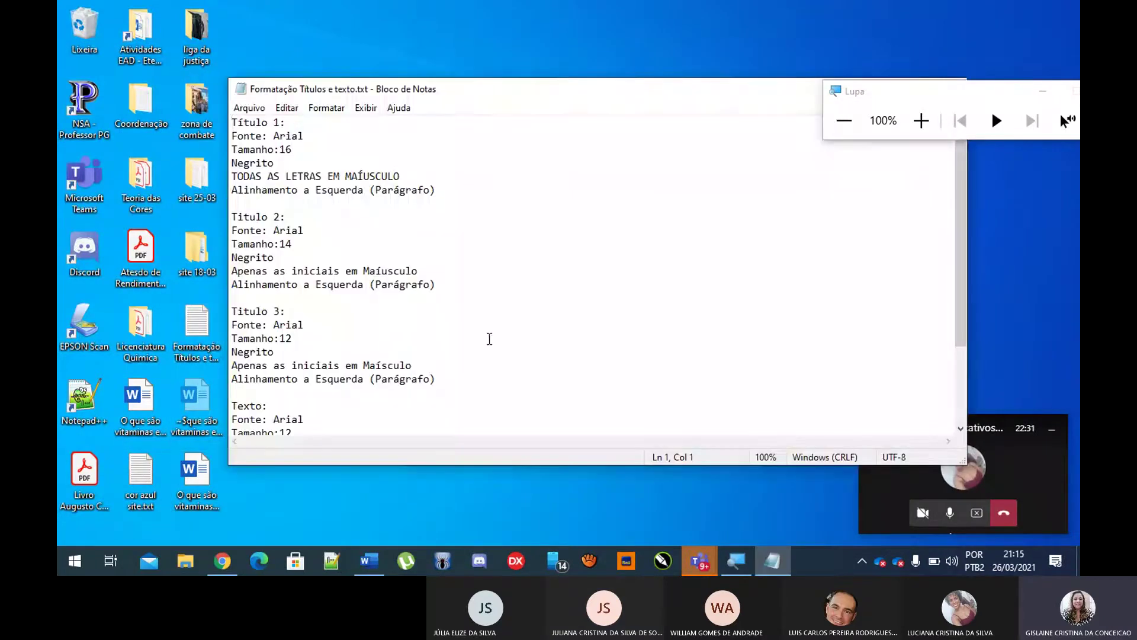
drag(991, 102, 1030, 45)
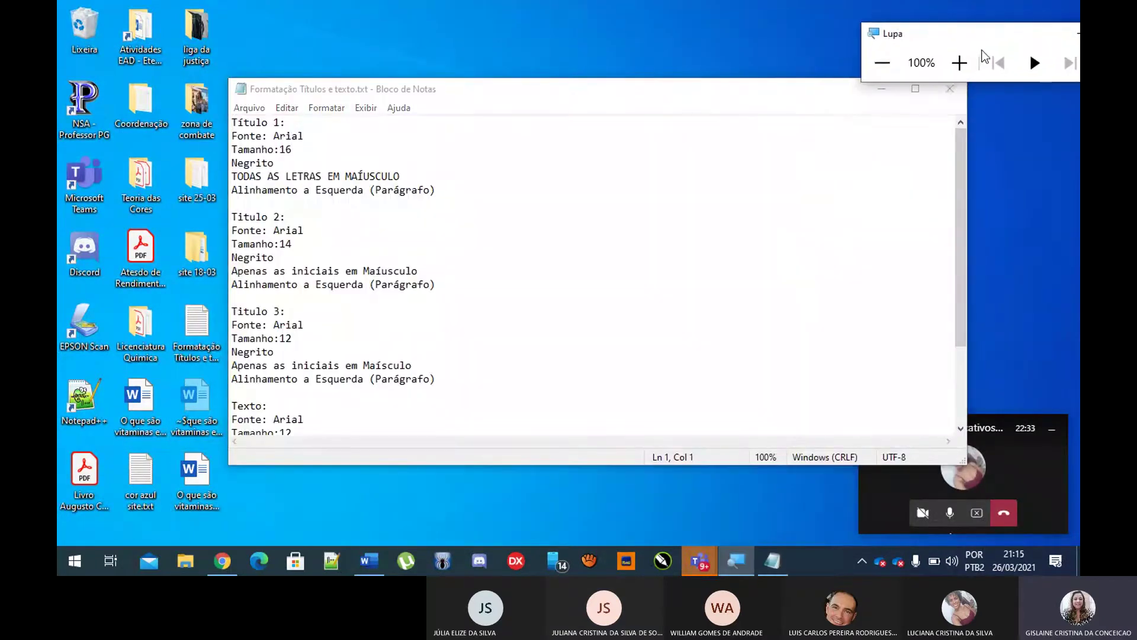
click(918, 93)
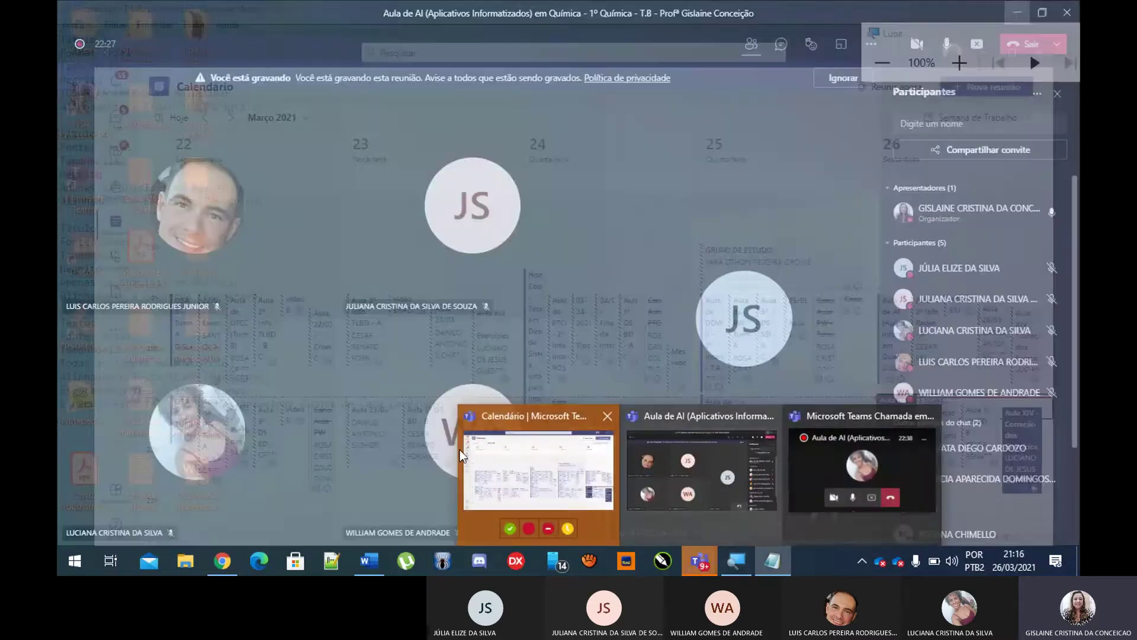
click(650, 320)
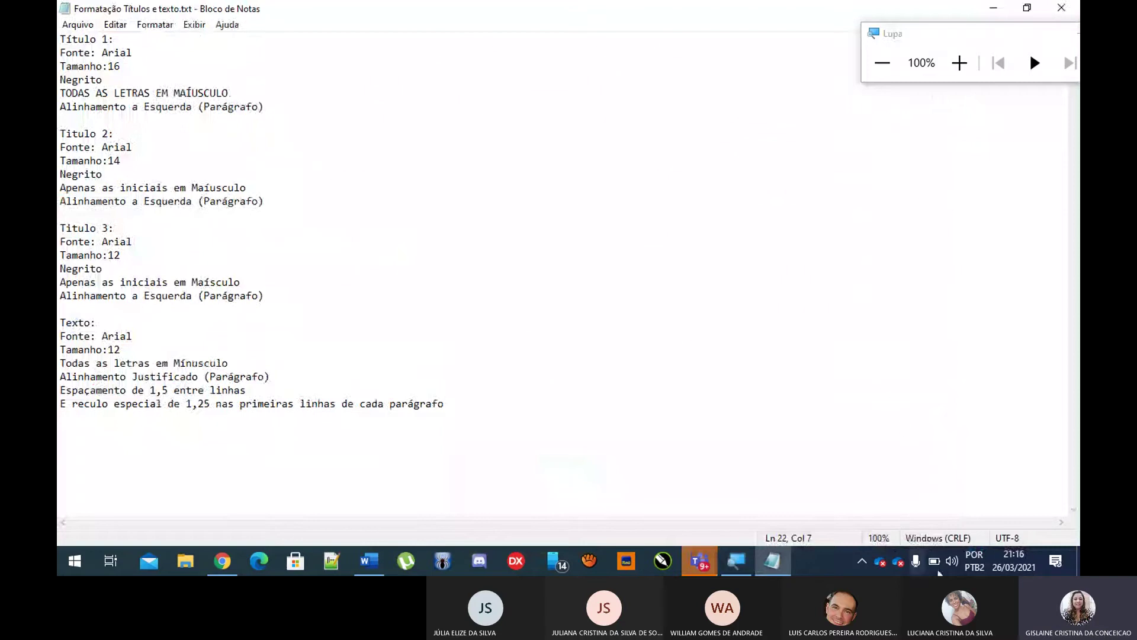
Step: Set the speaker volume to 85 and return to the Notepad text
click(952, 561)
click(1005, 521)
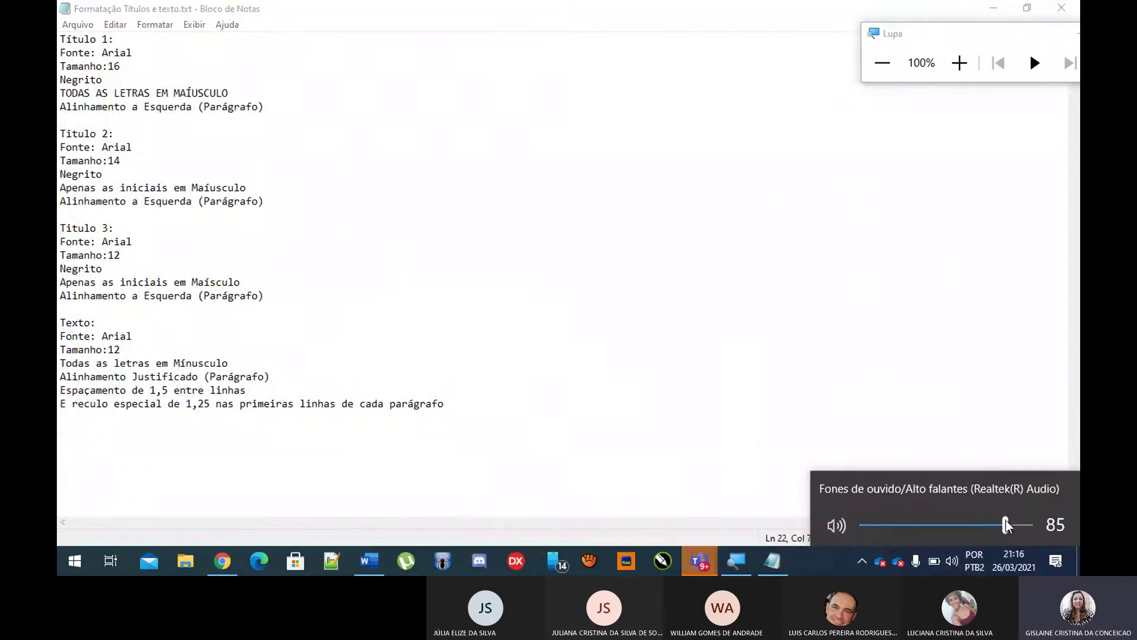
click(742, 308)
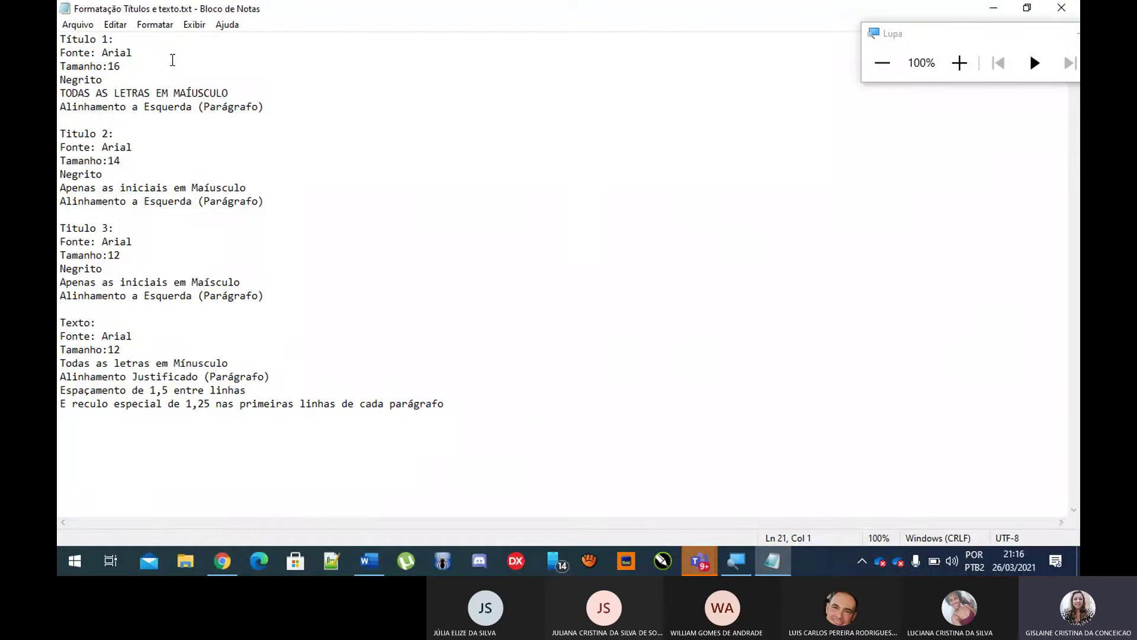
Step: Change the first heading line of the Notepad rules to "Título 1 (capitulo):"
click(161, 52)
drag(115, 38, 63, 44)
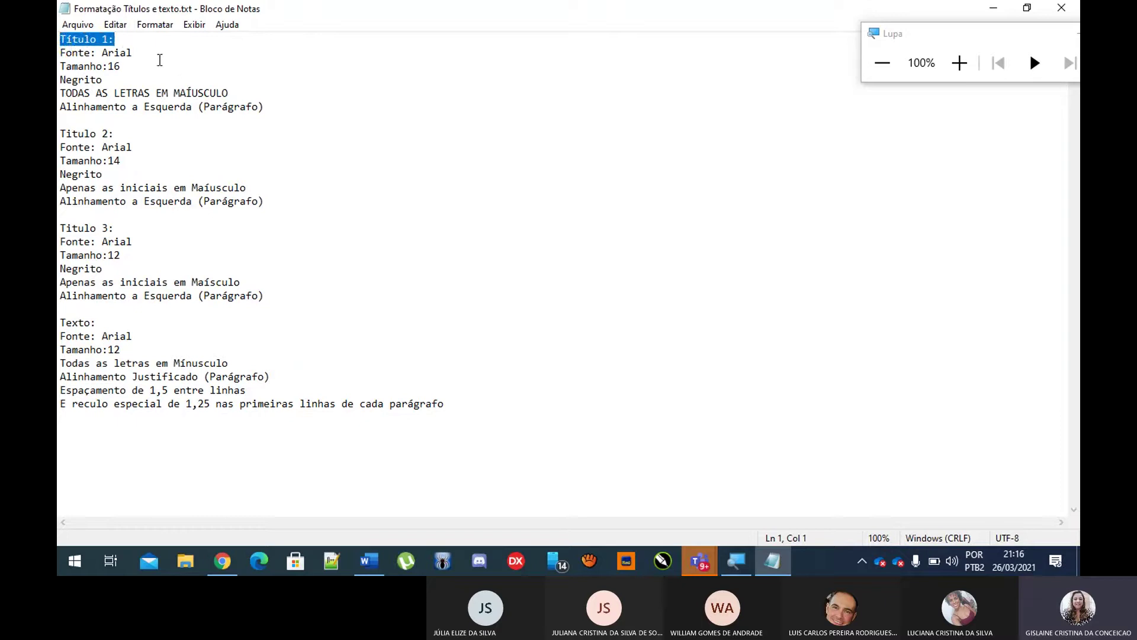
click(155, 43)
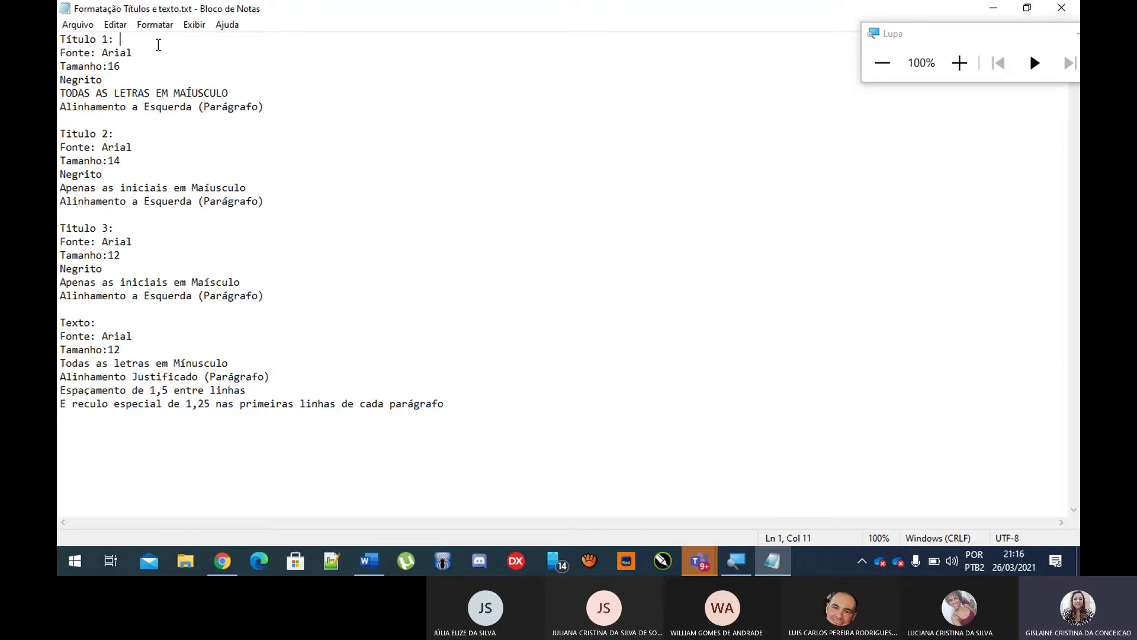
key(BackSpace)
key(BackSpace)
text(()
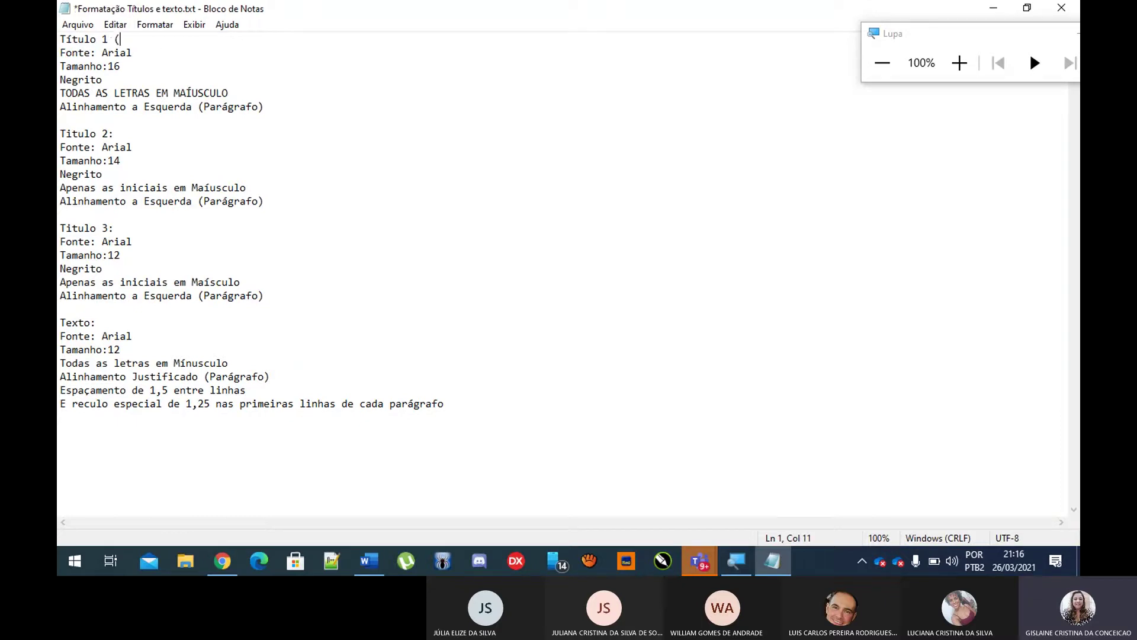
text(capit)
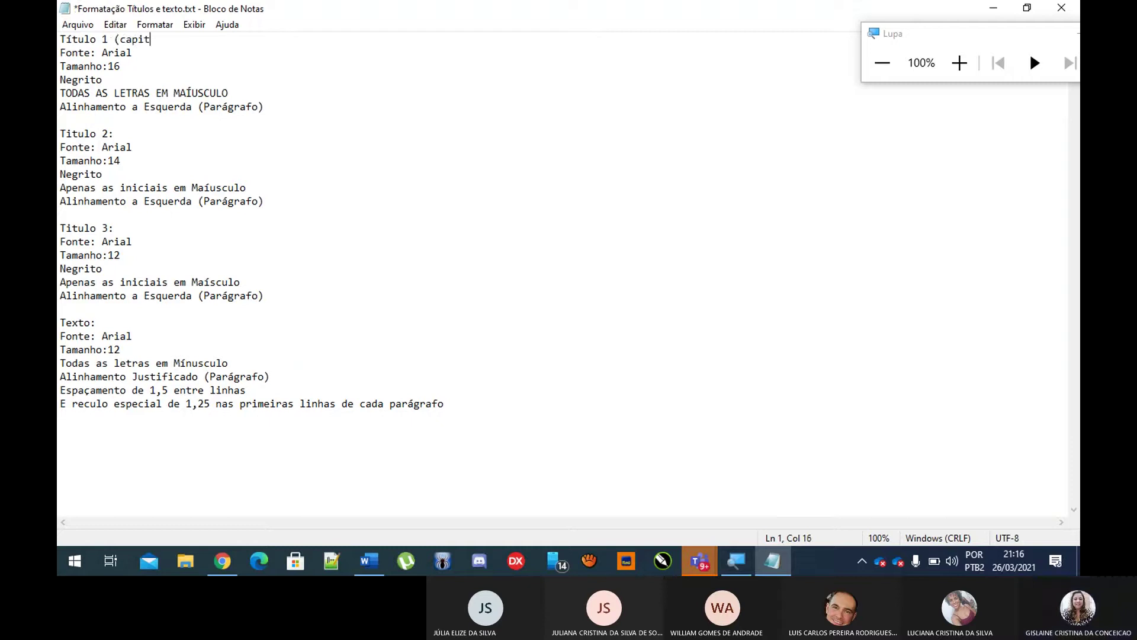
text(ulo):)
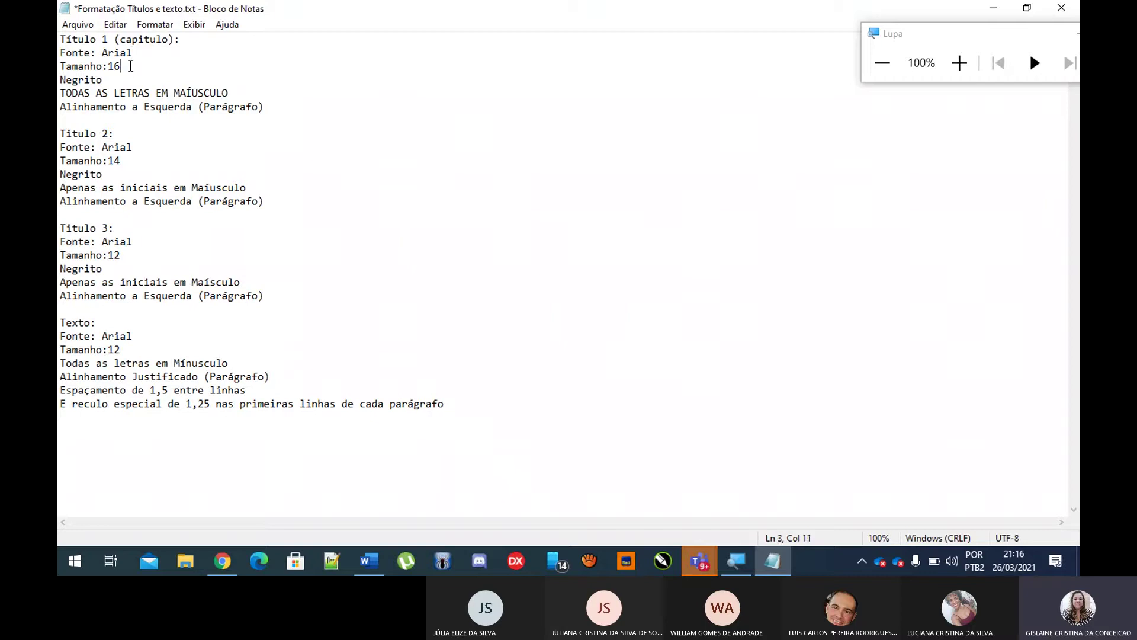
Step: Insert the missing "u" in "Maísculo" under Titulo 3 and minimise the Notepad window
click(124, 76)
click(151, 129)
click(144, 158)
click(254, 187)
click(122, 220)
click(116, 269)
click(209, 281)
text(u)
click(993, 8)
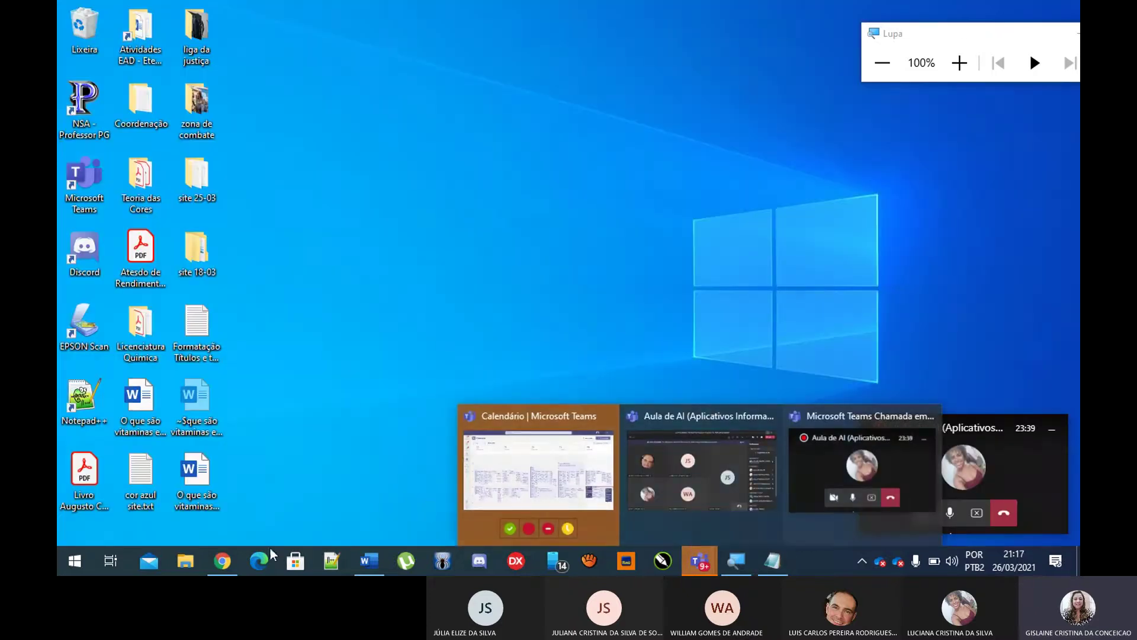
Step: Switch to the Word document "O que são vitaminas e qual a sua função - sem formatar.docx" and select its main title
double_click(196, 476)
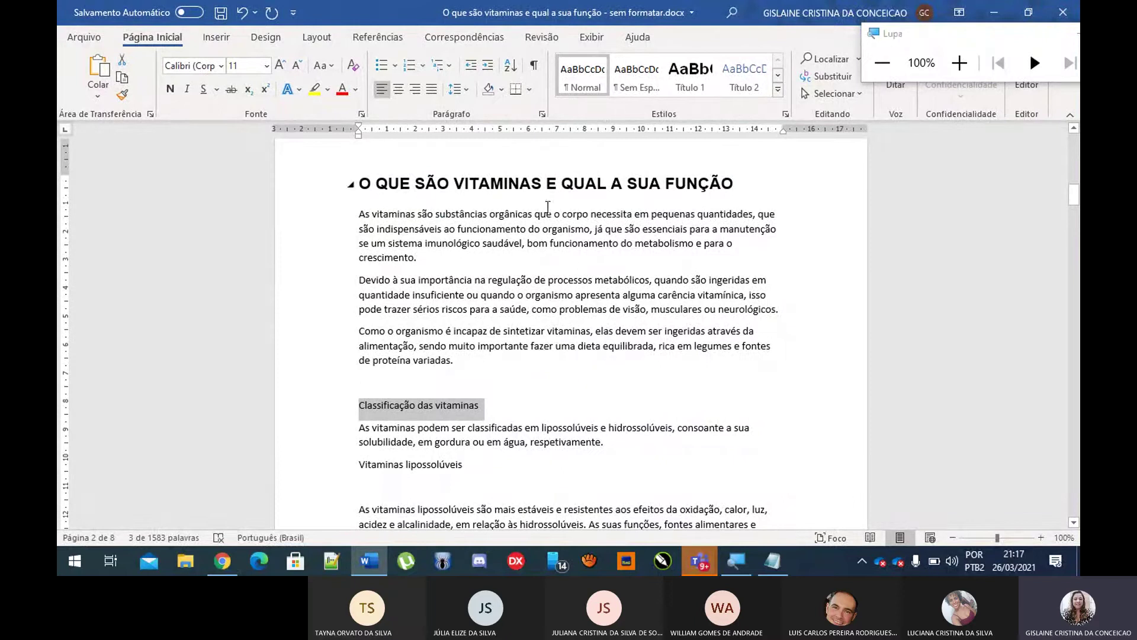
click(546, 185)
drag(365, 177, 738, 185)
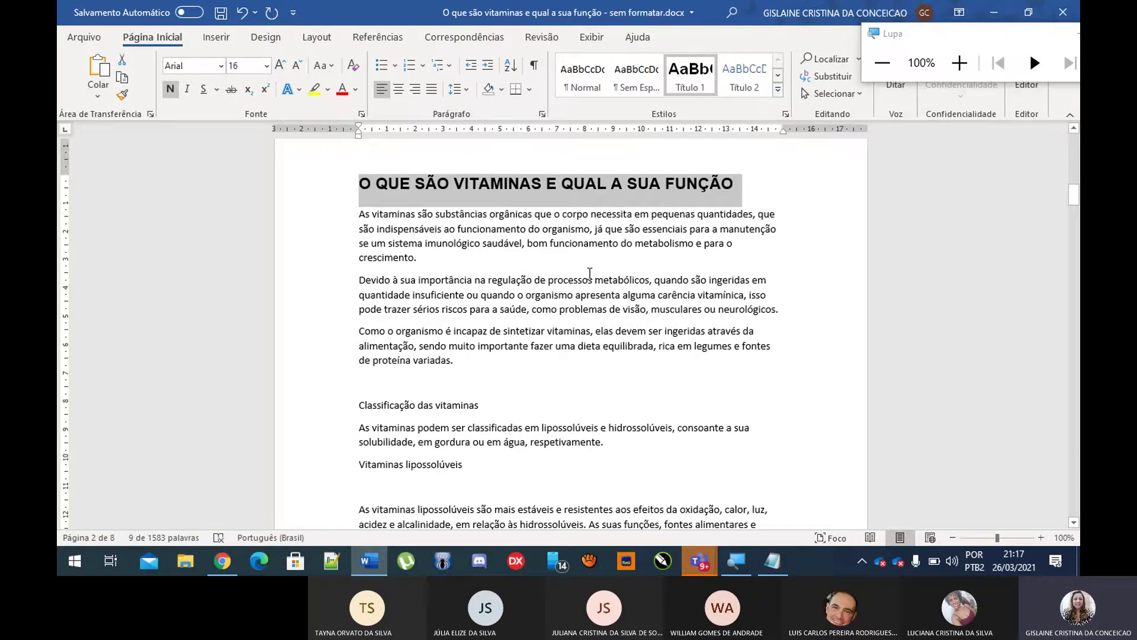
Step: Magnify the screen to 200% and apply the Título 2 style to the heading "Classificação das vitaminas"
drag(489, 405, 357, 406)
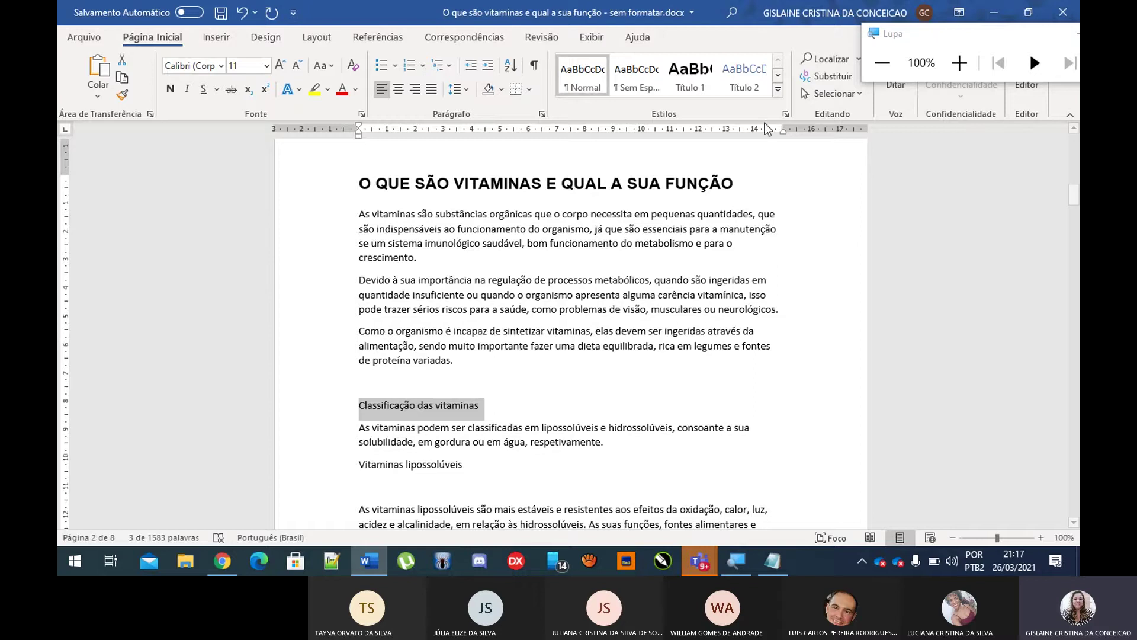
click(961, 79)
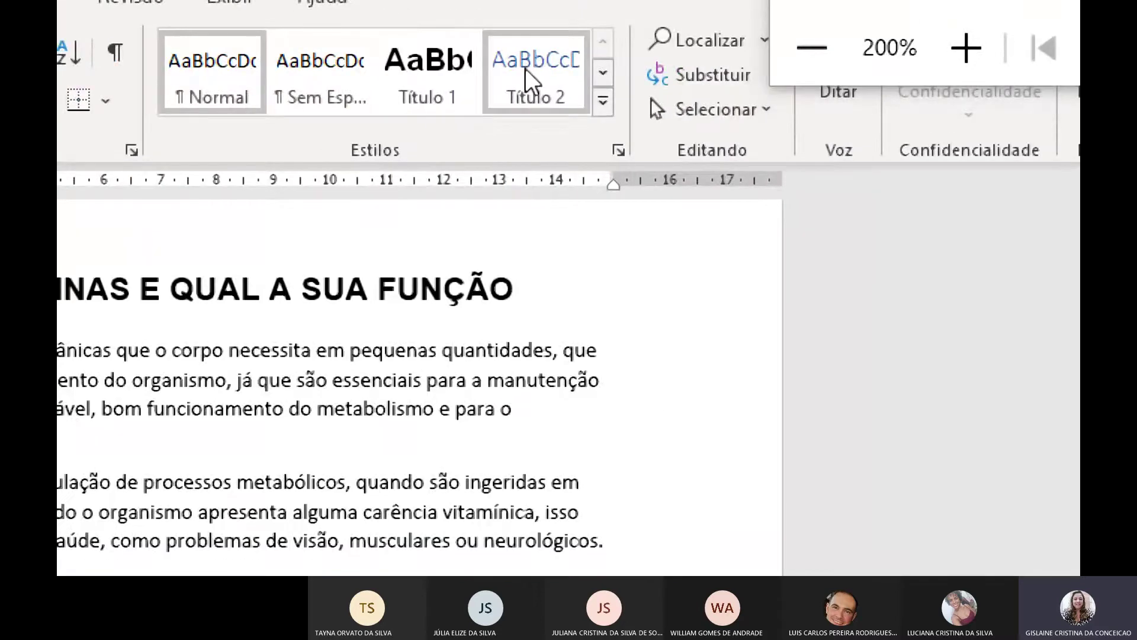
click(536, 83)
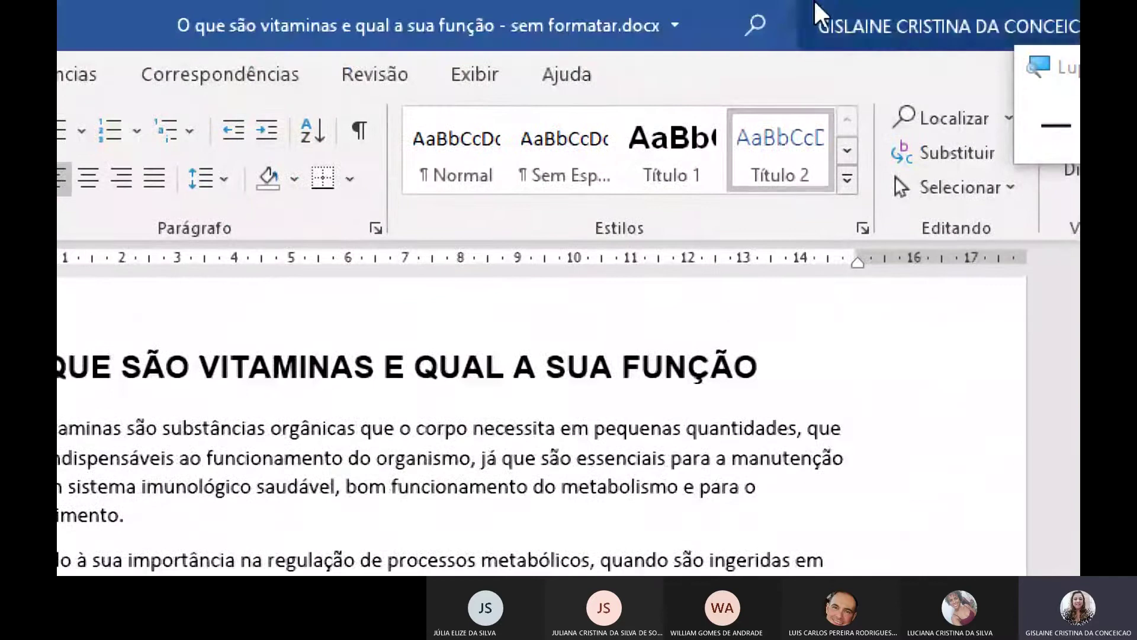
Step: Modify the Título 2 style to Arial, 14 pt, bold, with black text
right_click(785, 148)
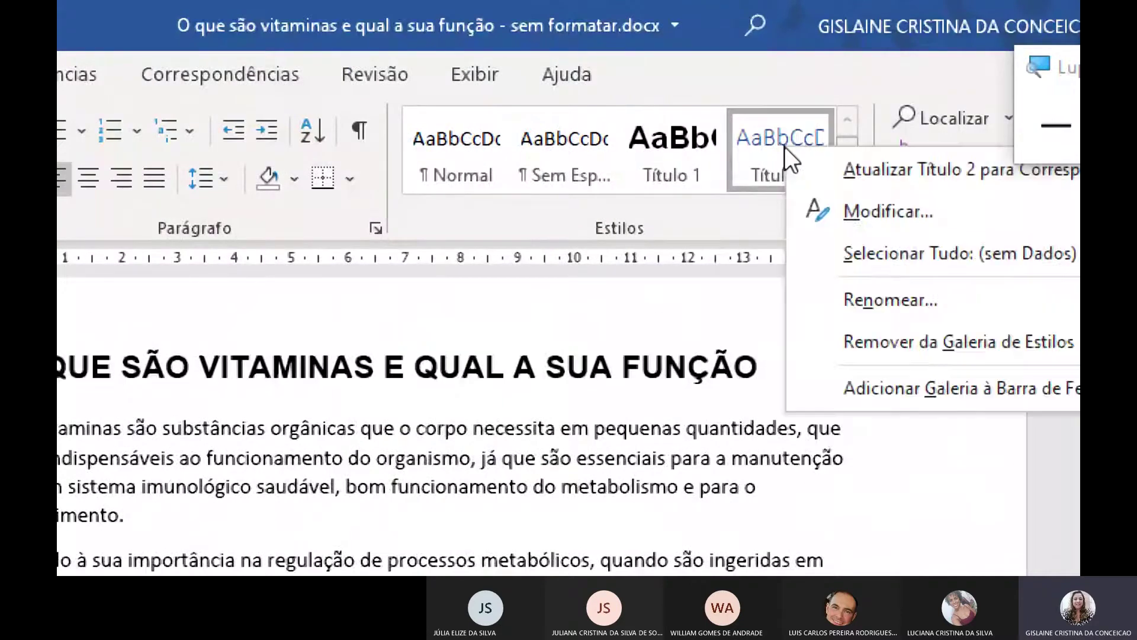
click(837, 213)
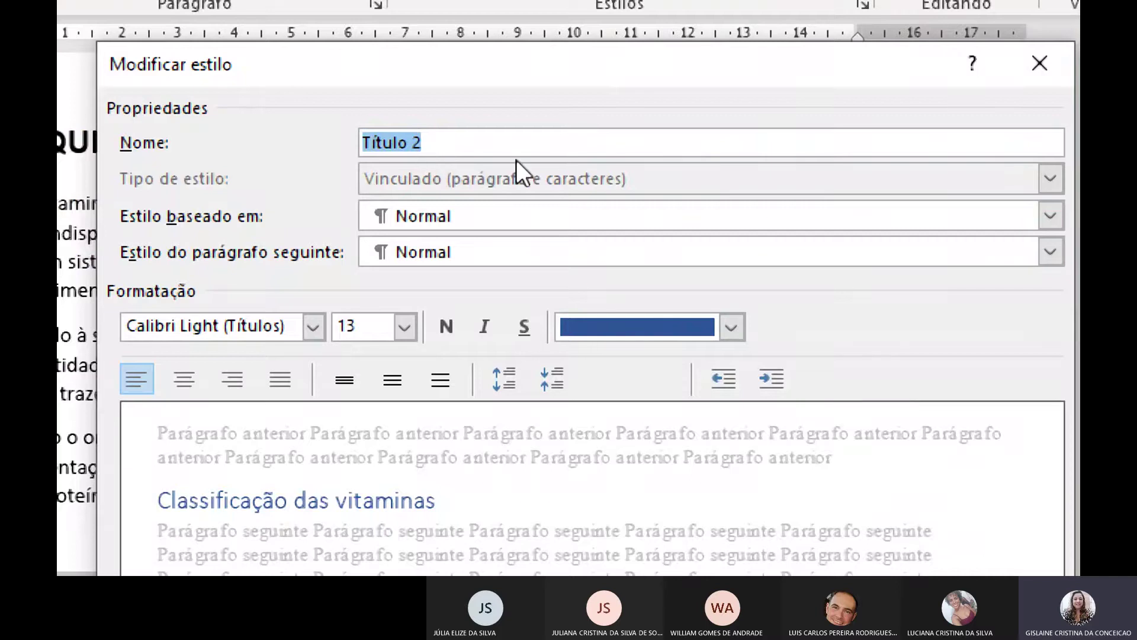
click(201, 326)
click(323, 322)
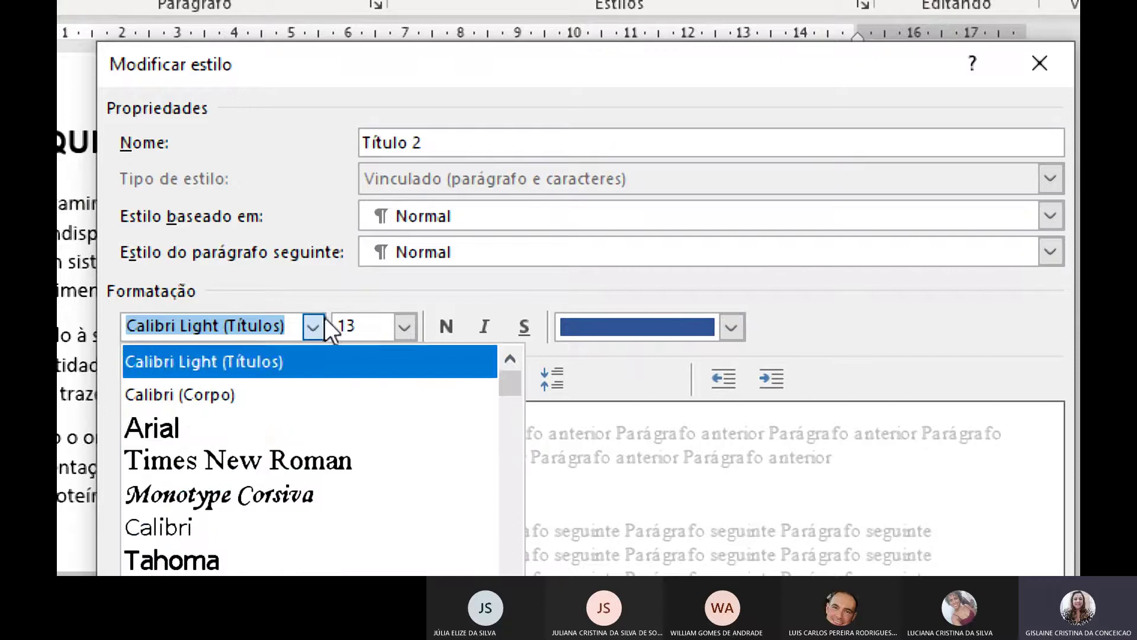
click(244, 428)
click(404, 327)
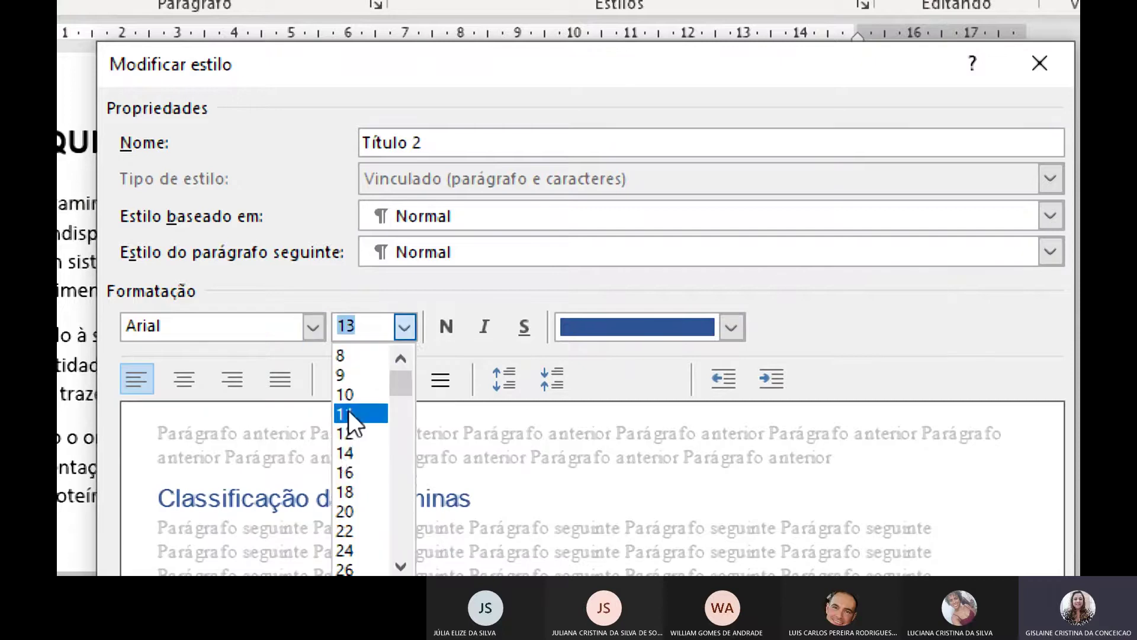
click(349, 451)
click(446, 326)
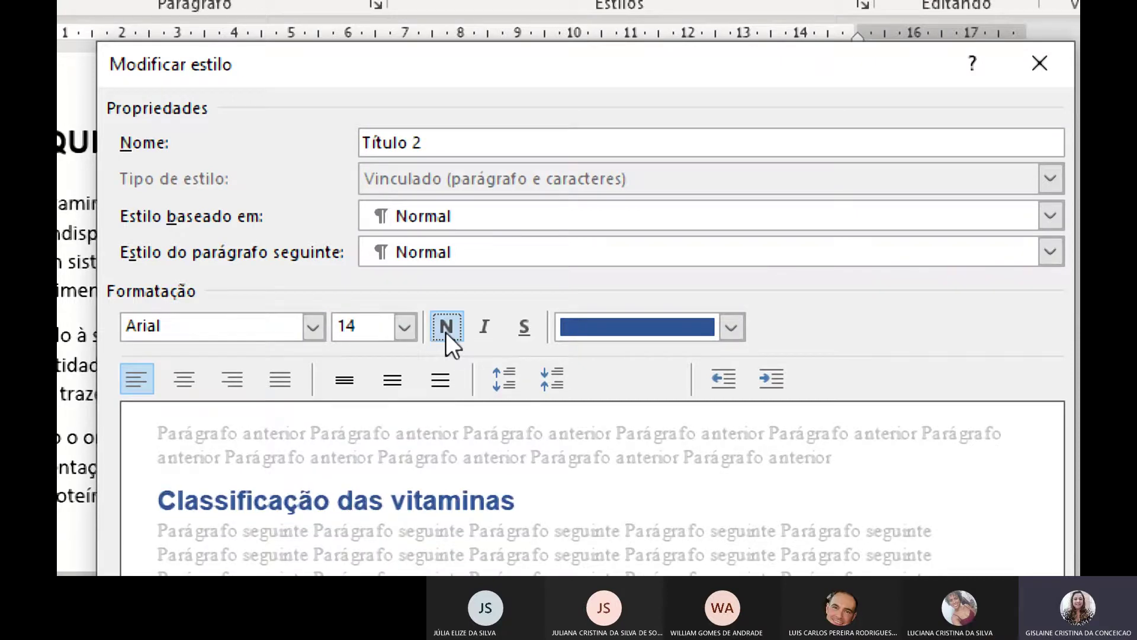
click(724, 327)
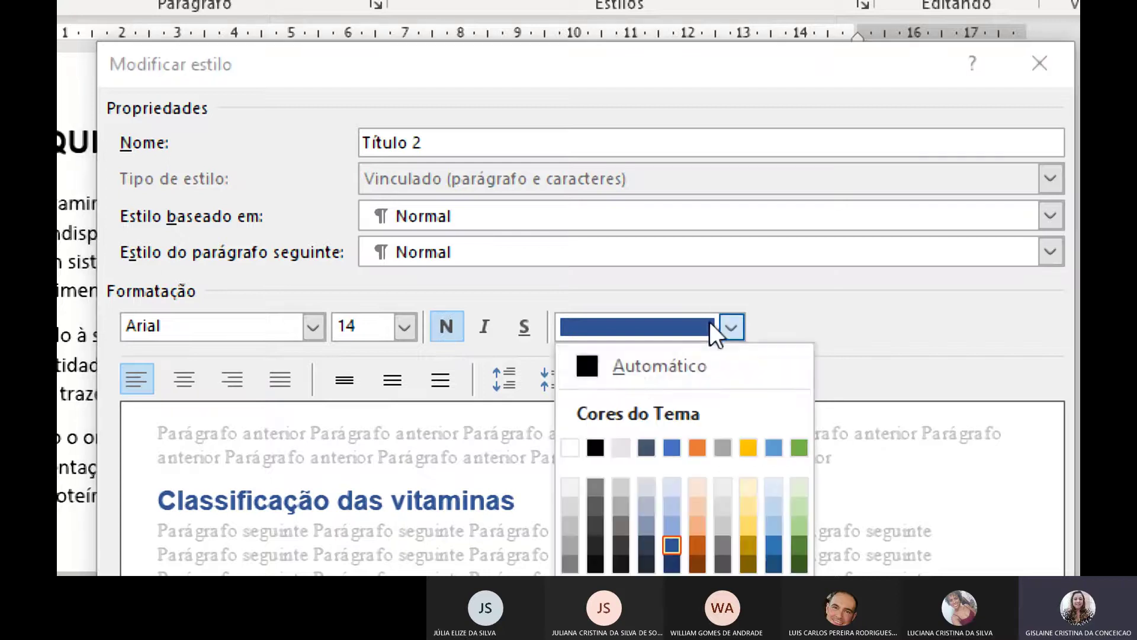
click(592, 444)
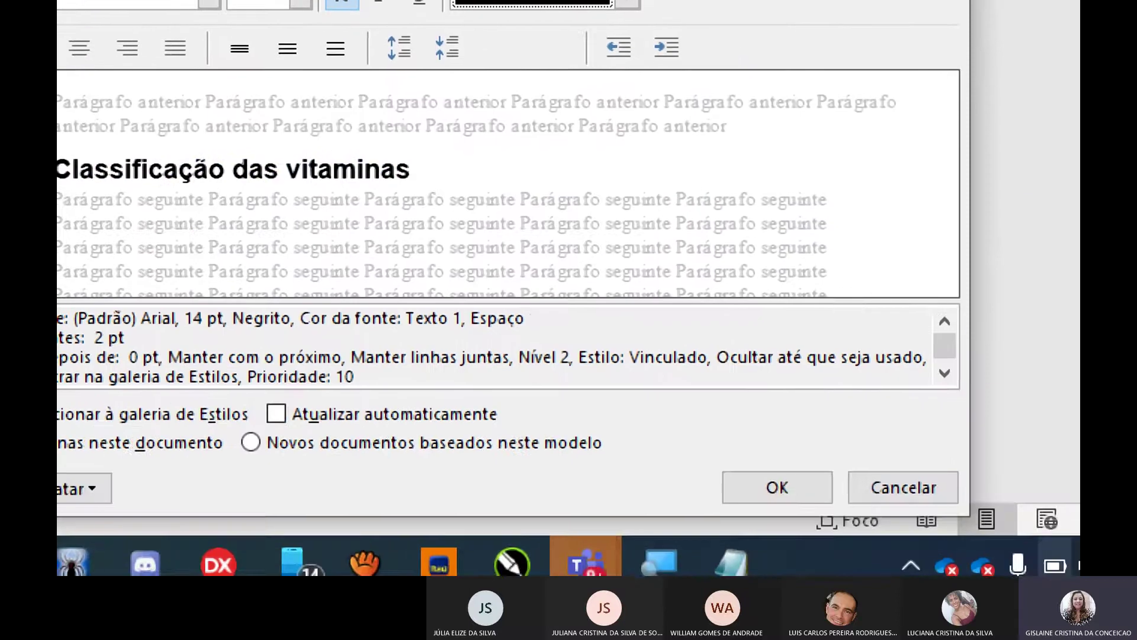
click(772, 484)
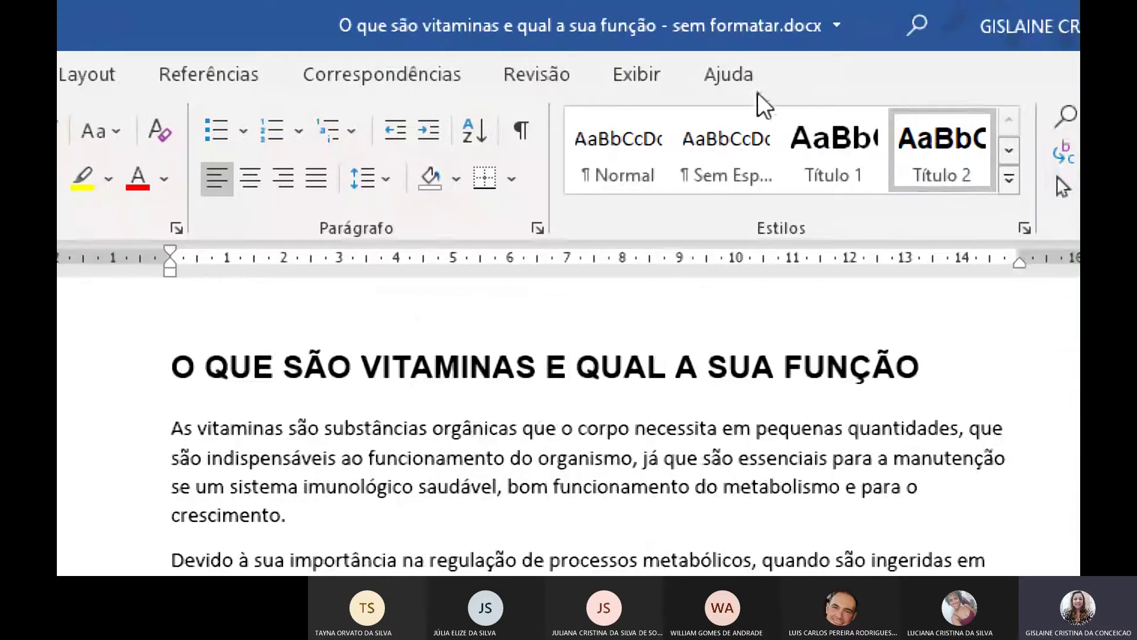
Step: Display the navigation pane and deselect the heading "Classificação das vitaminas"
click(619, 75)
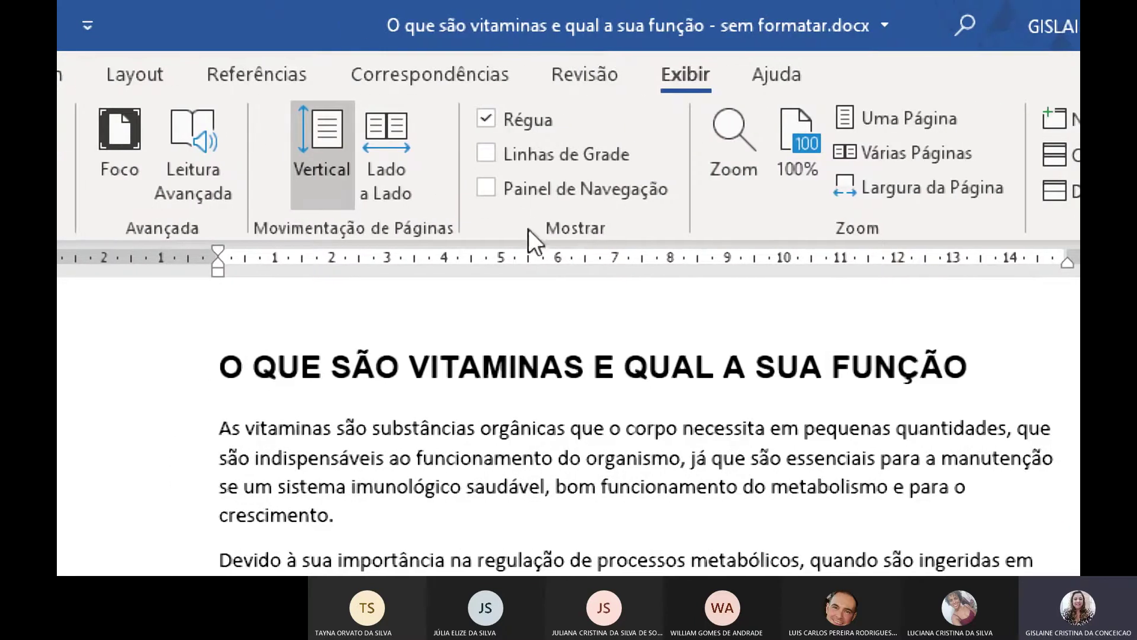
click(488, 184)
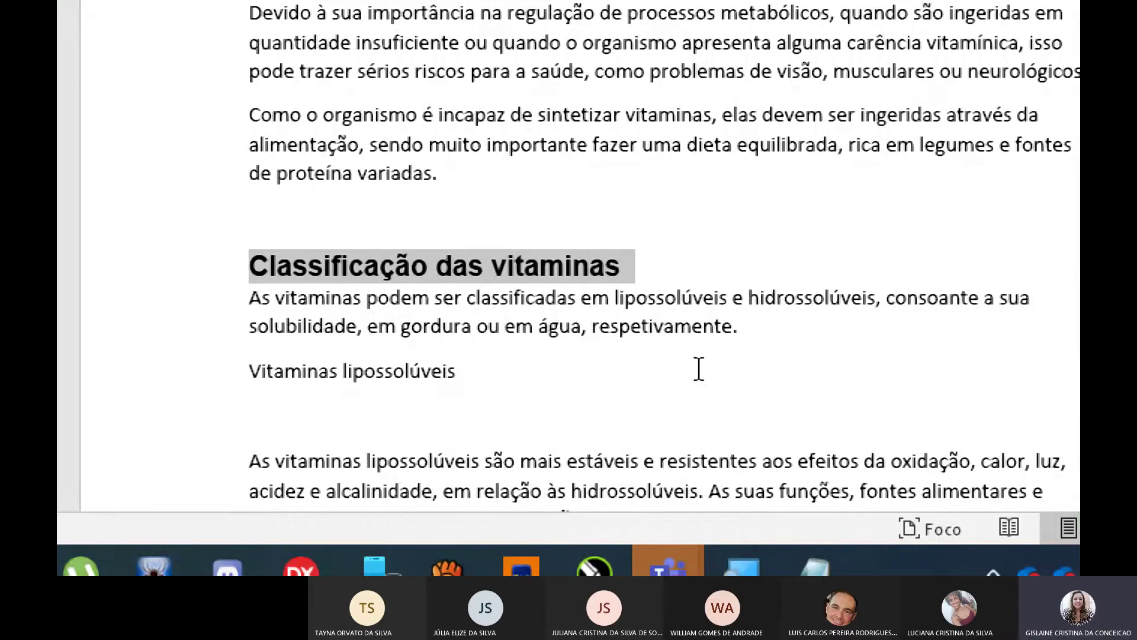
click(721, 297)
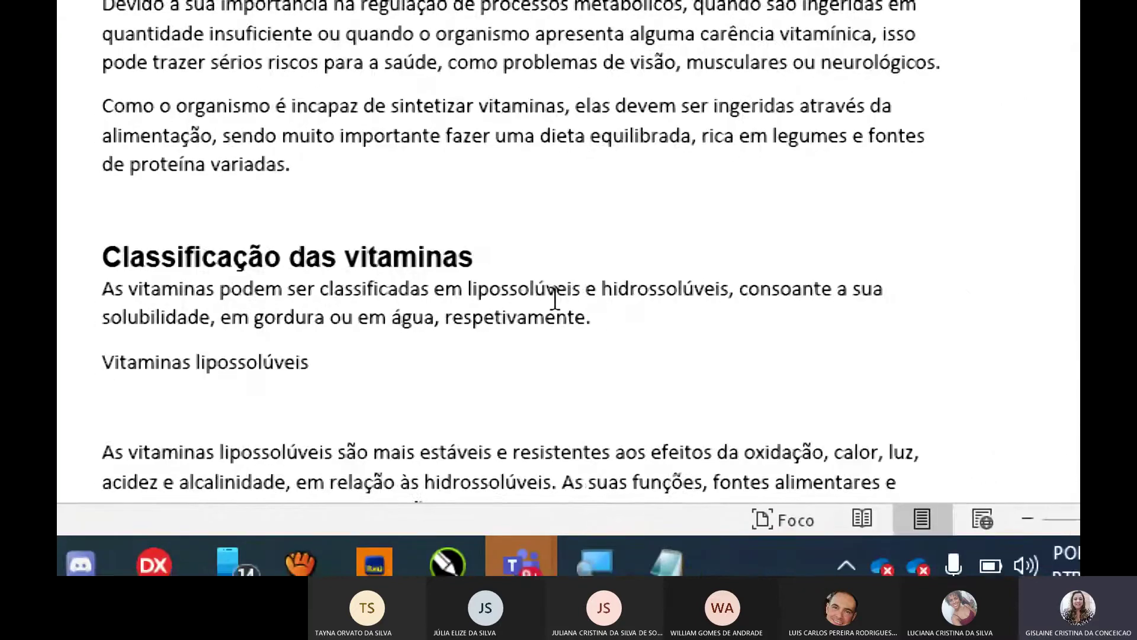
Step: Examine how "Classificação das vitaminas" relates to the subheadings "Vitaminas lipossolúveis" and "Vitaminas hidrossolúveis" further down the document
drag(558, 296, 687, 297)
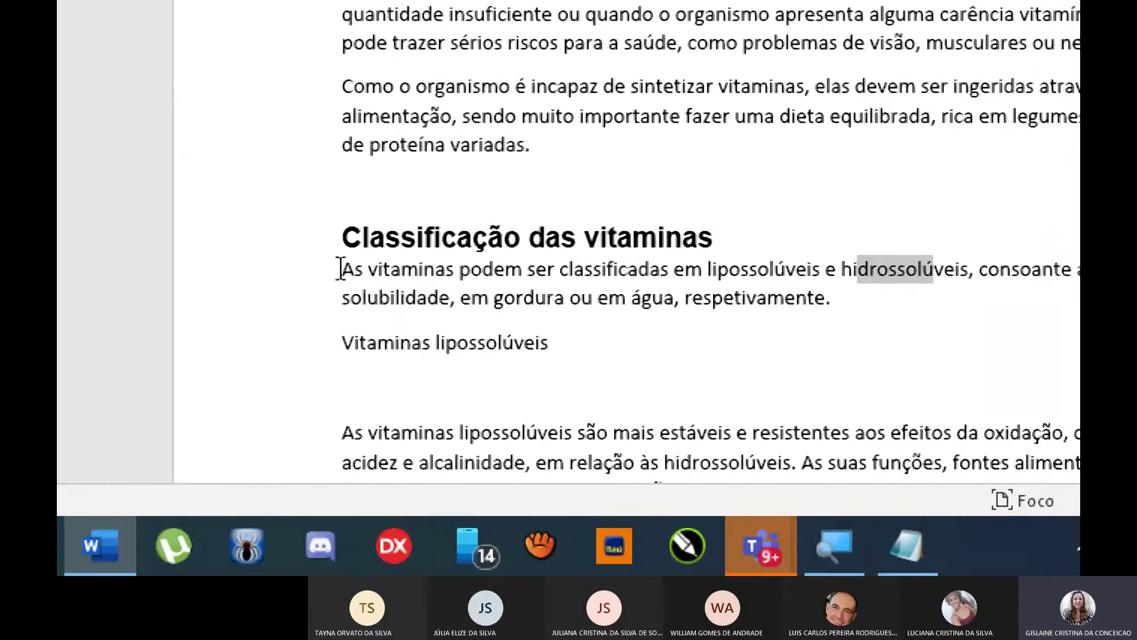
drag(350, 350, 529, 351)
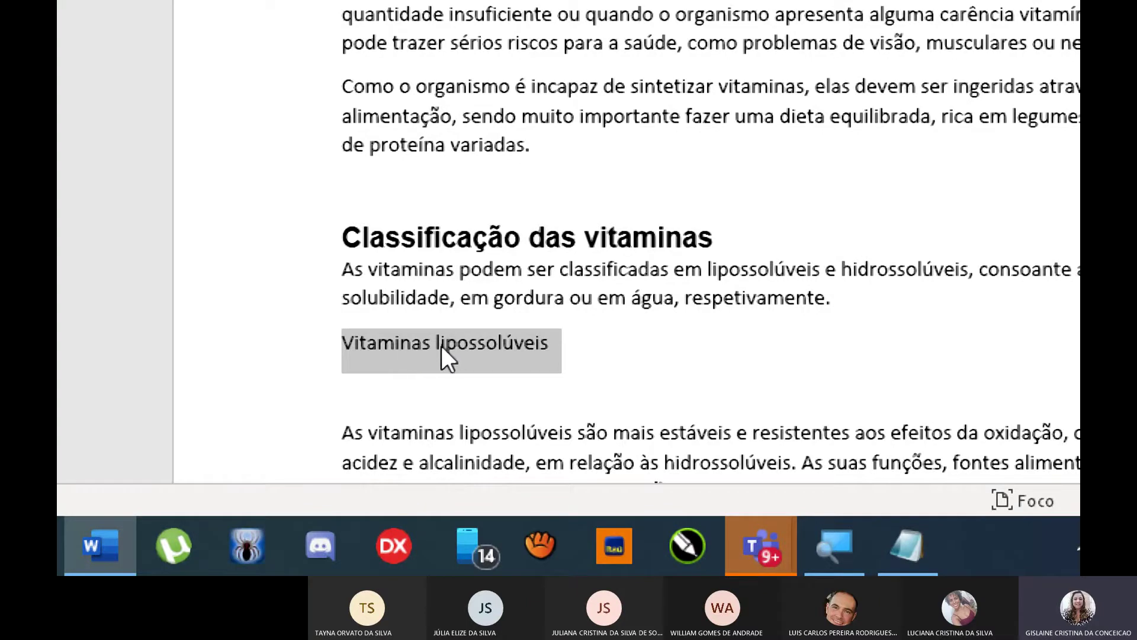
scroll(524, 340, down, 20)
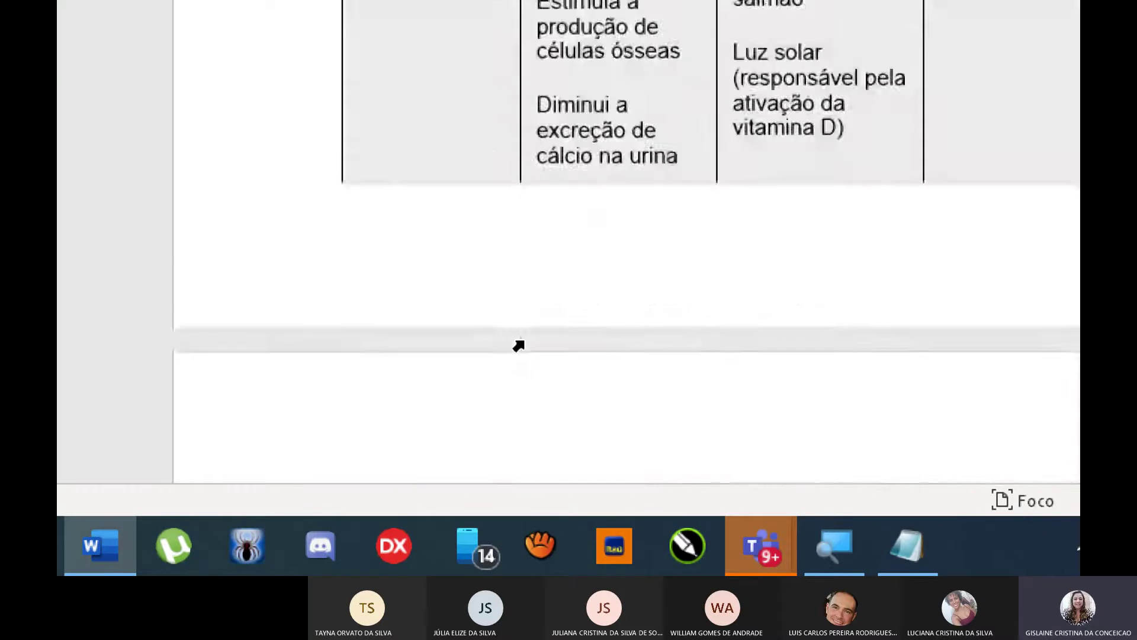
scroll(518, 345, down, 8)
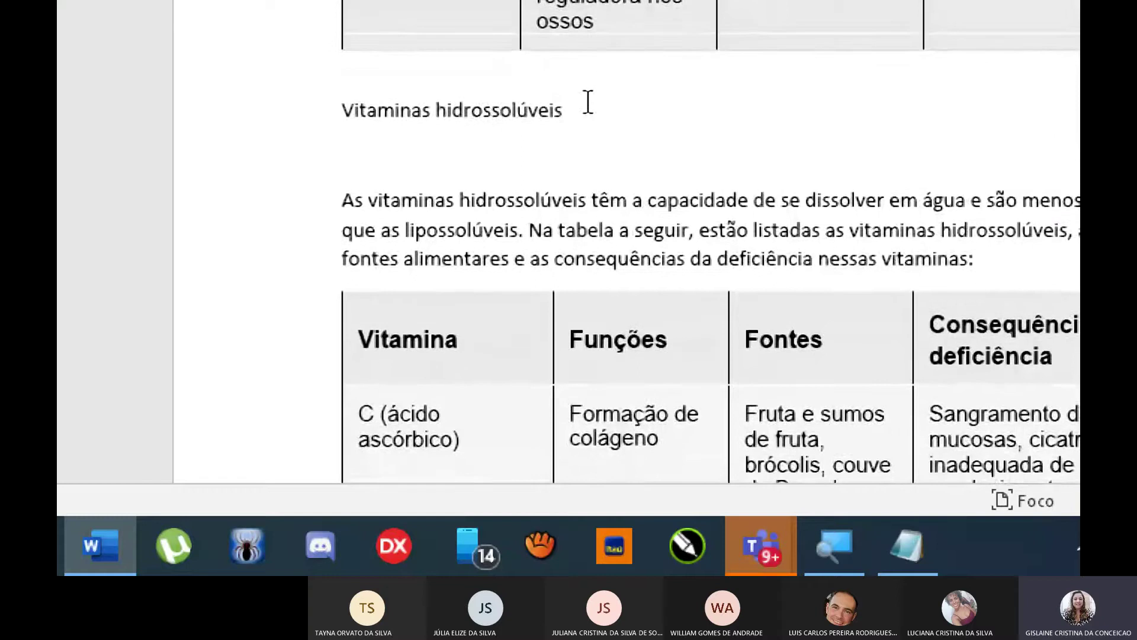
drag(499, 133, 442, 133)
scroll(491, 254, up, 15)
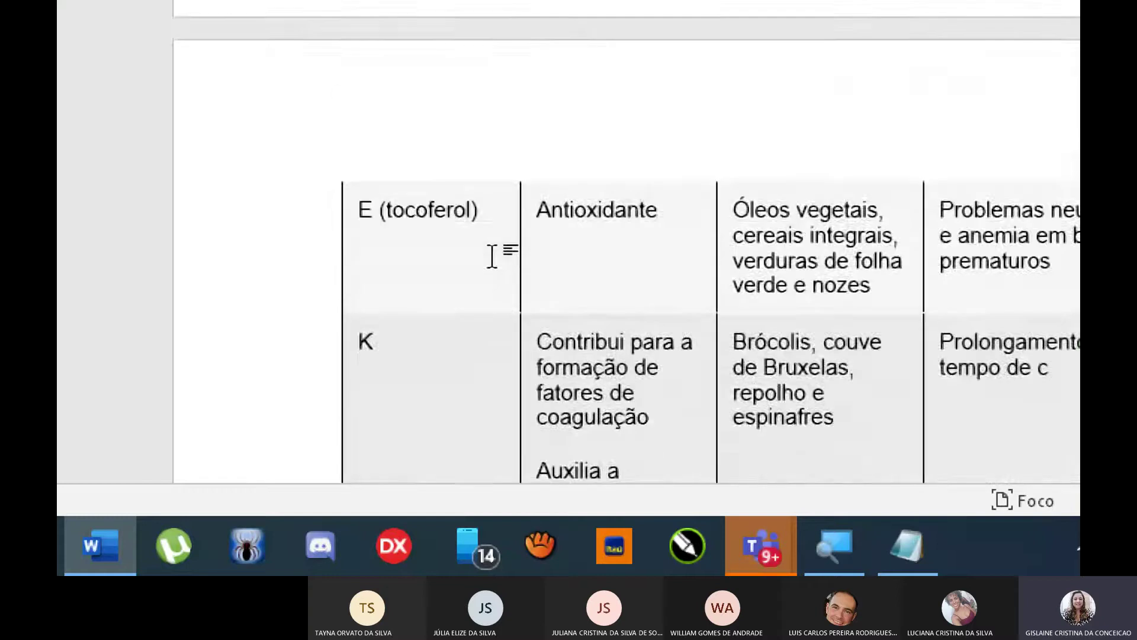
scroll(495, 256, up, 10)
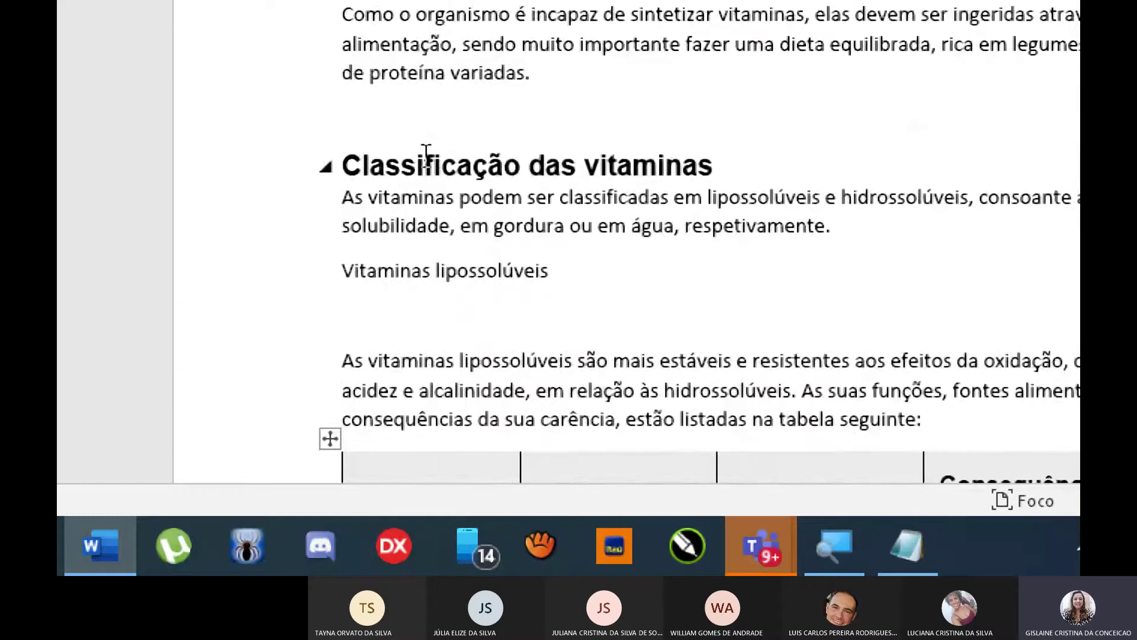
click(432, 160)
drag(432, 159, 424, 161)
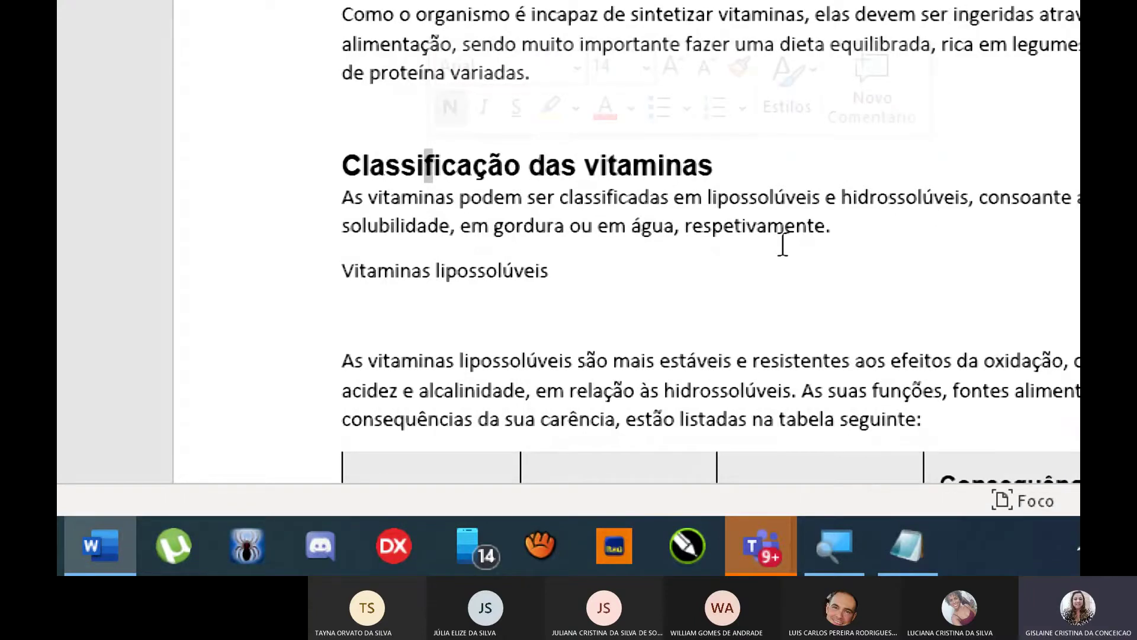
Step: Compare the subheading "Vitaminas lipossolúveis" with the heading "Classificação das vitaminas" and the types named in its introductory paragraph
click(558, 278)
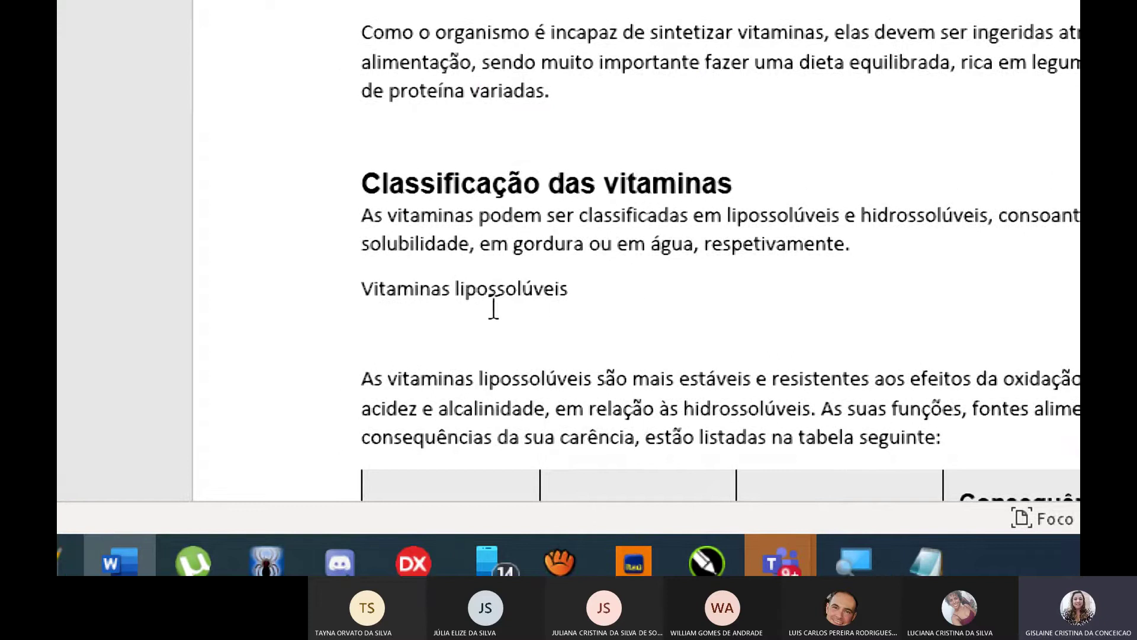
drag(379, 284, 469, 329)
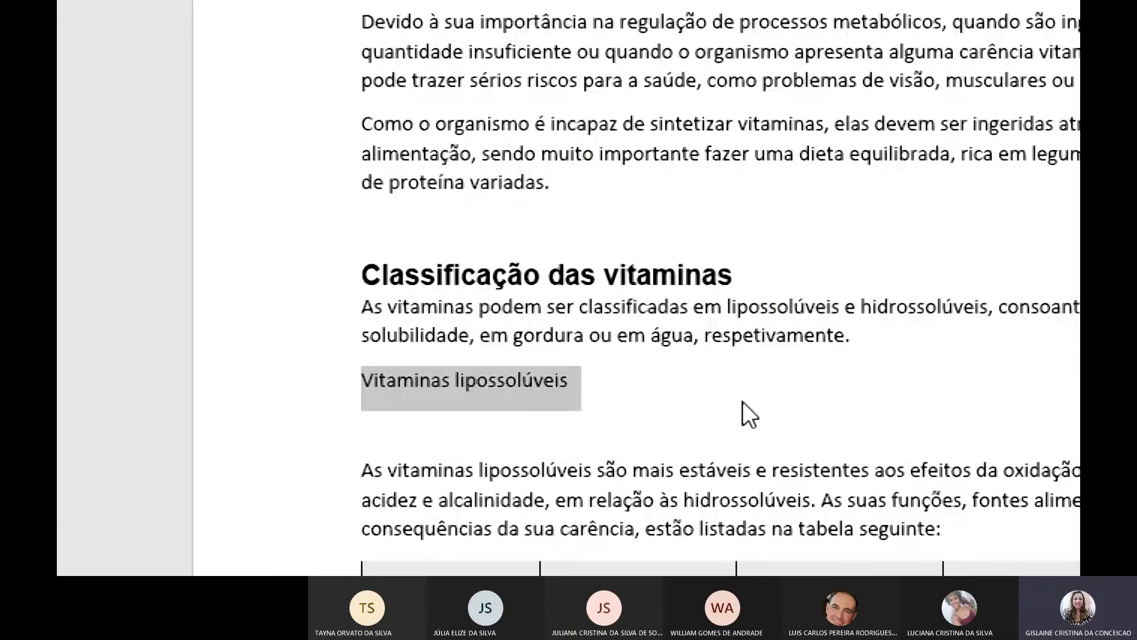
click(515, 370)
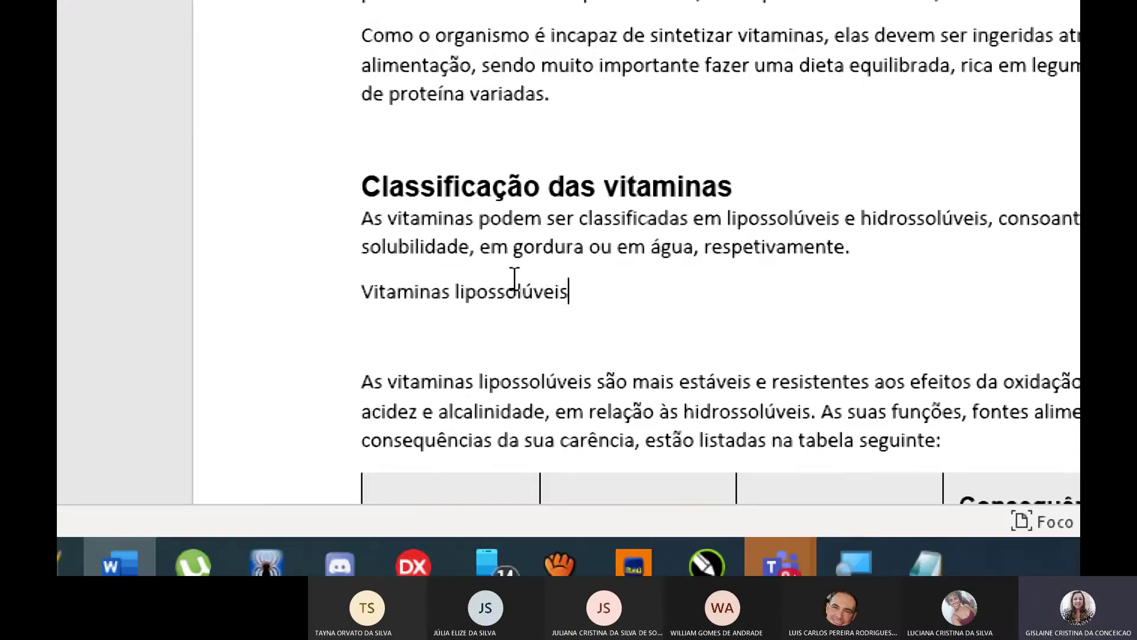
drag(609, 381, 318, 353)
key(Right)
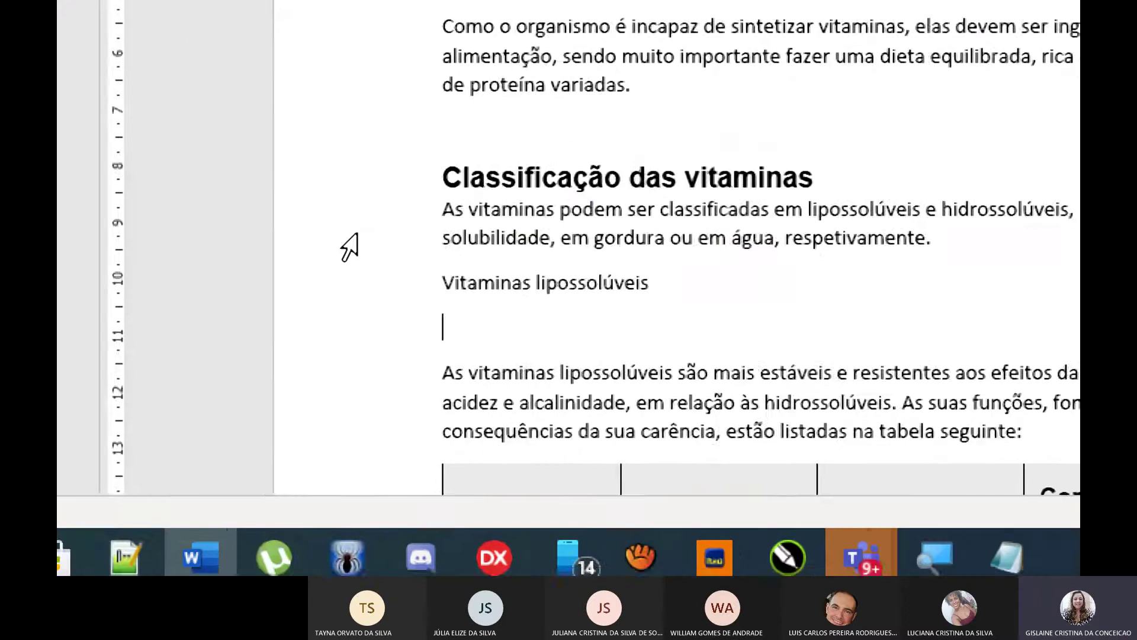
click(406, 187)
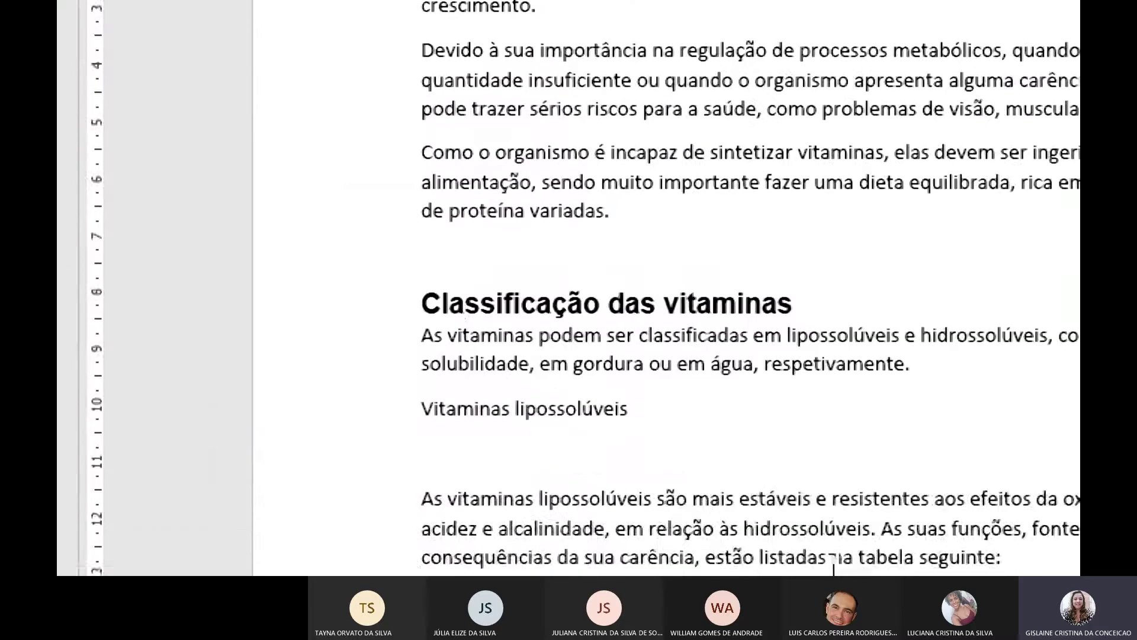
drag(430, 341, 638, 388)
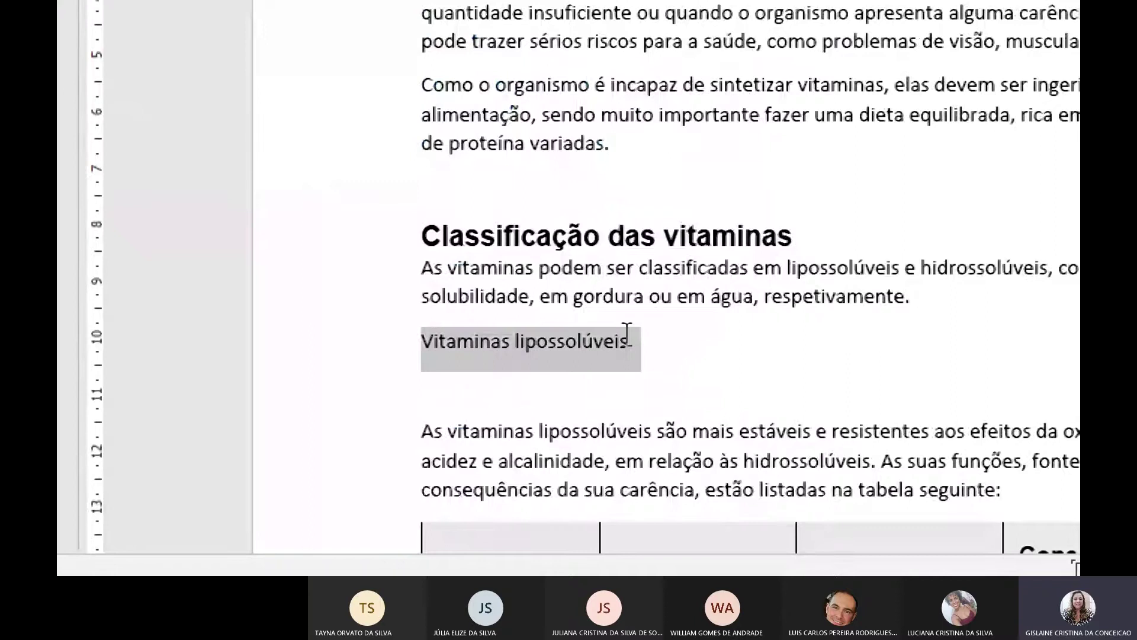
click(638, 387)
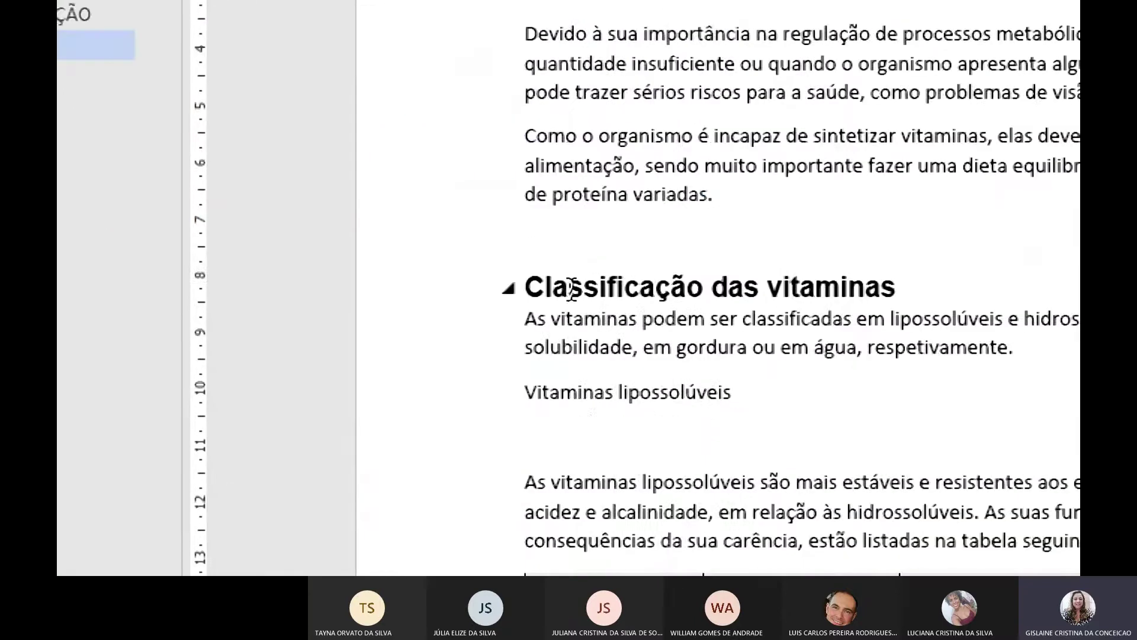
click(570, 289)
drag(478, 382, 270, 395)
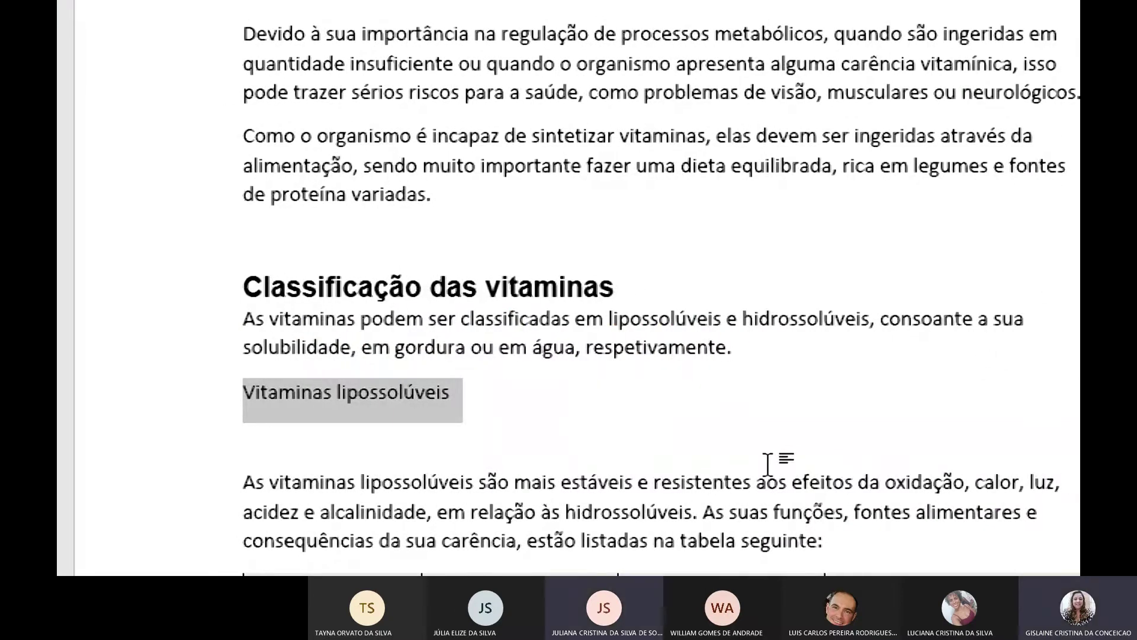
click(548, 429)
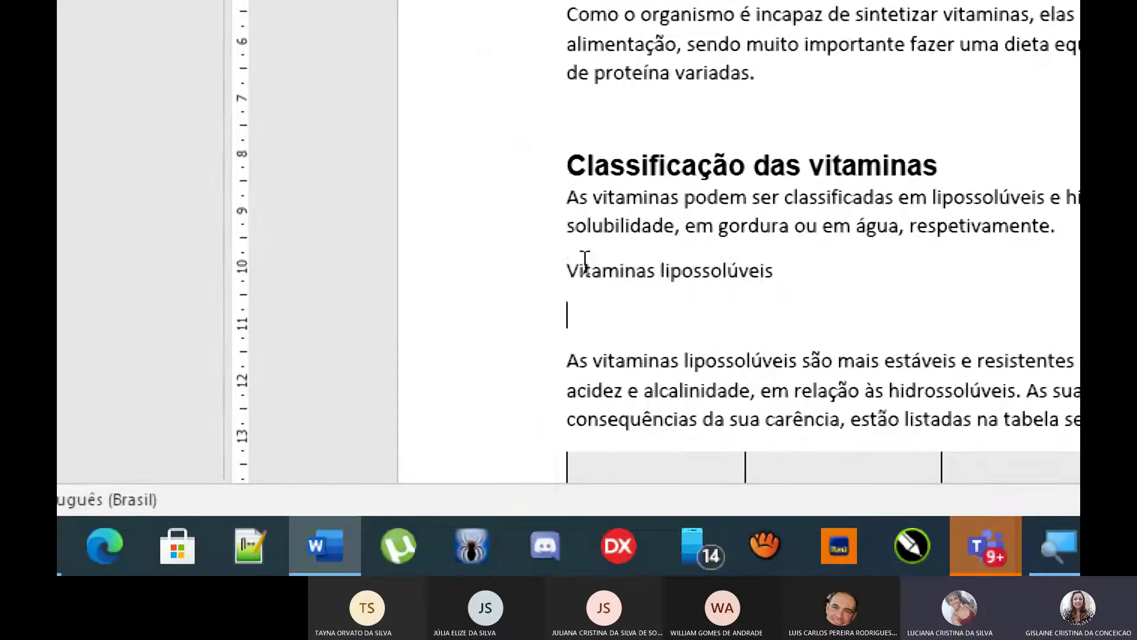
drag(793, 272, 586, 286)
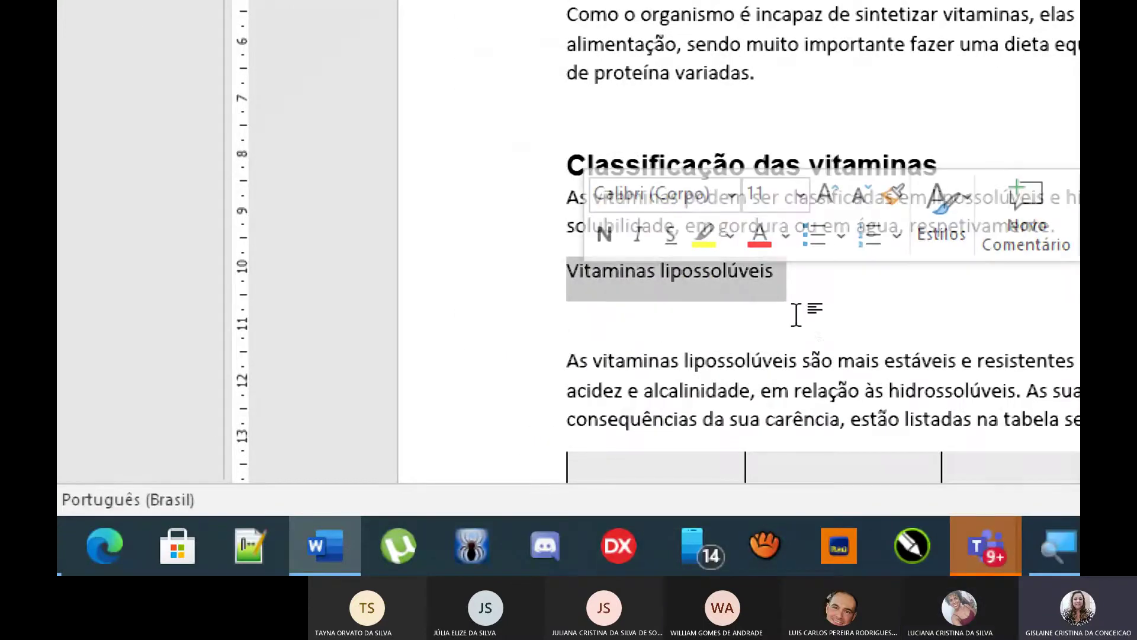
click(894, 317)
drag(945, 173, 569, 166)
click(903, 283)
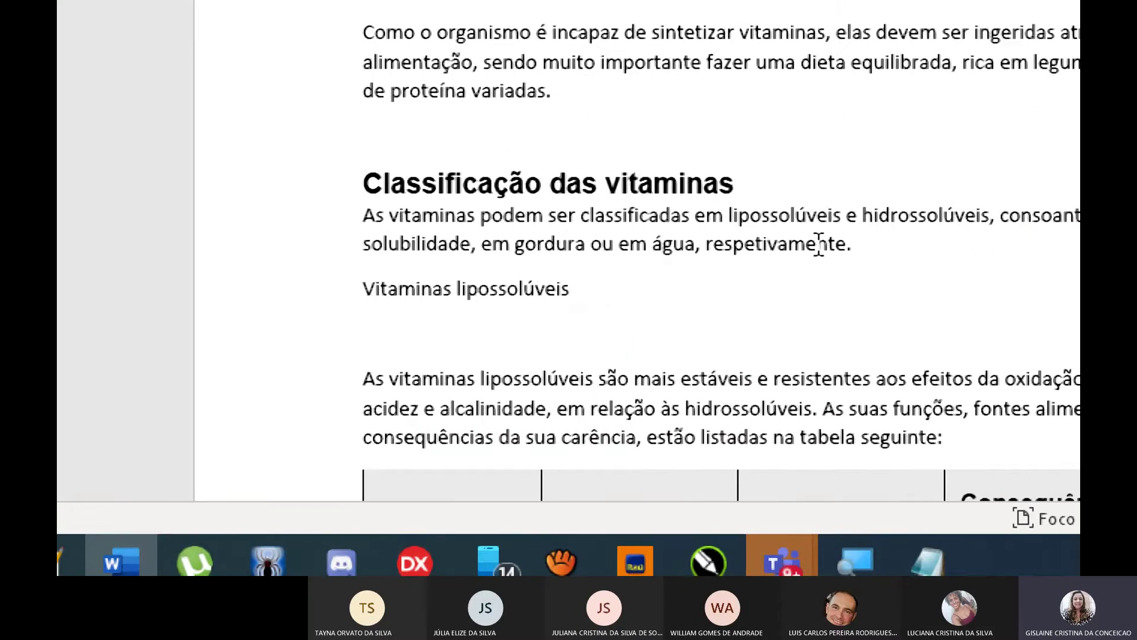
drag(773, 214, 864, 215)
click(938, 215)
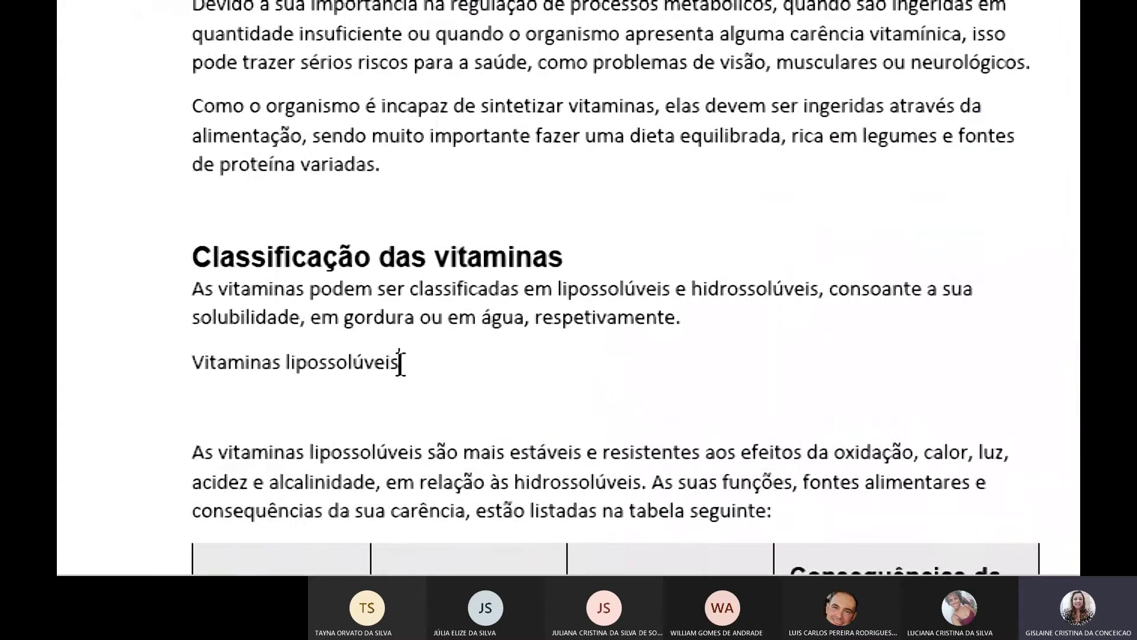
Step: Apply the Título 3 style to the subheading "Vitaminas lipossolúveis"
drag(400, 363, 196, 362)
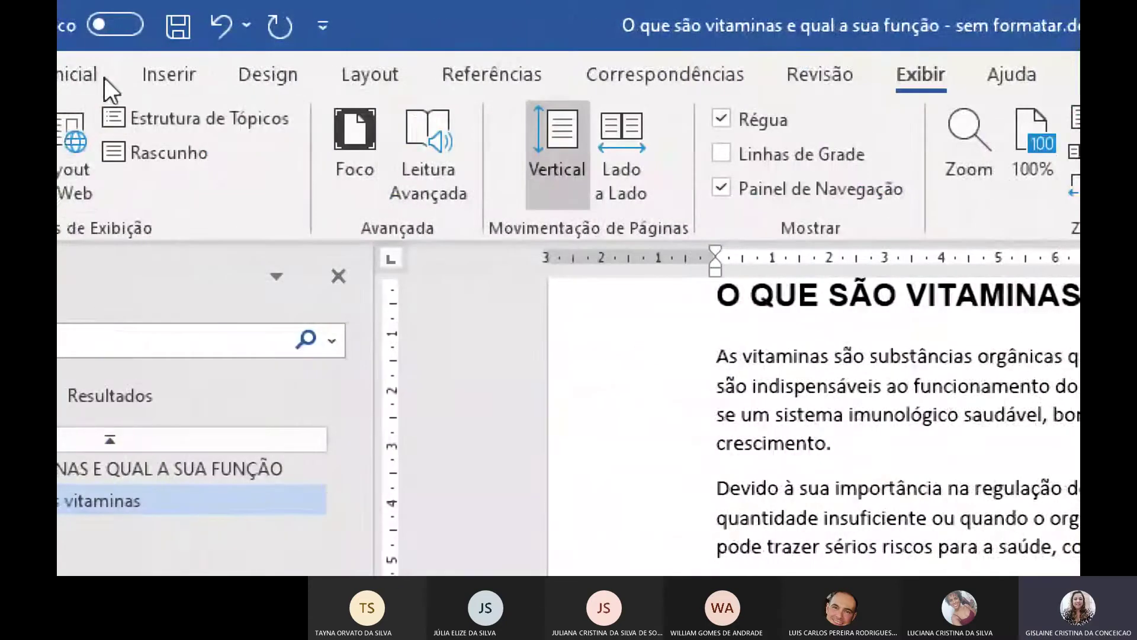
click(89, 76)
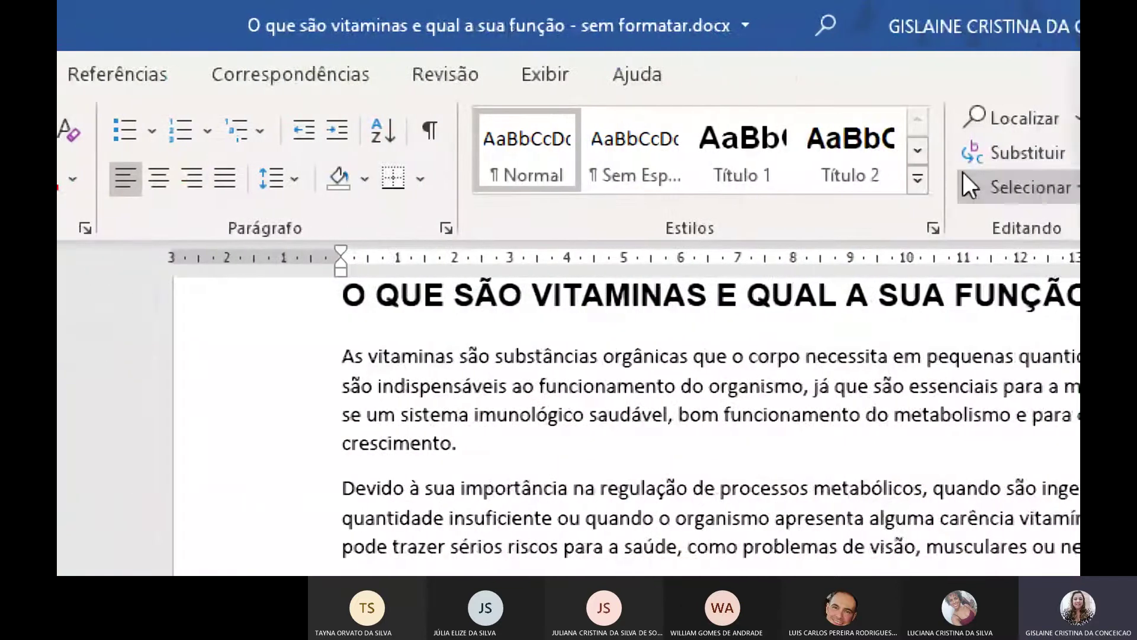
click(1052, 179)
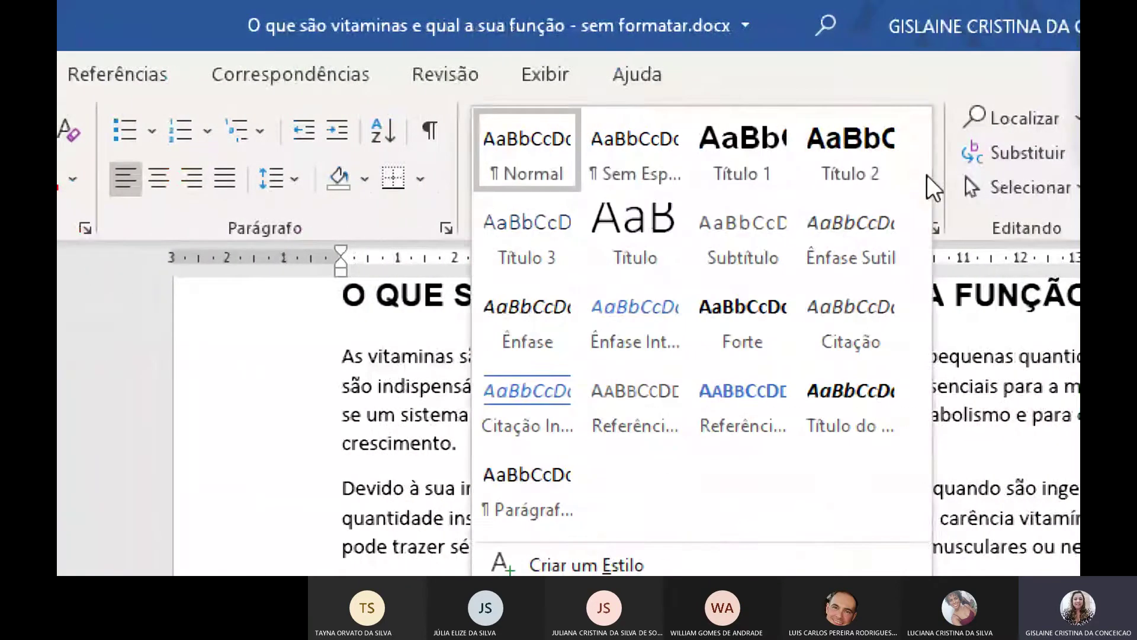
click(516, 252)
scroll(470, 554, down, 3)
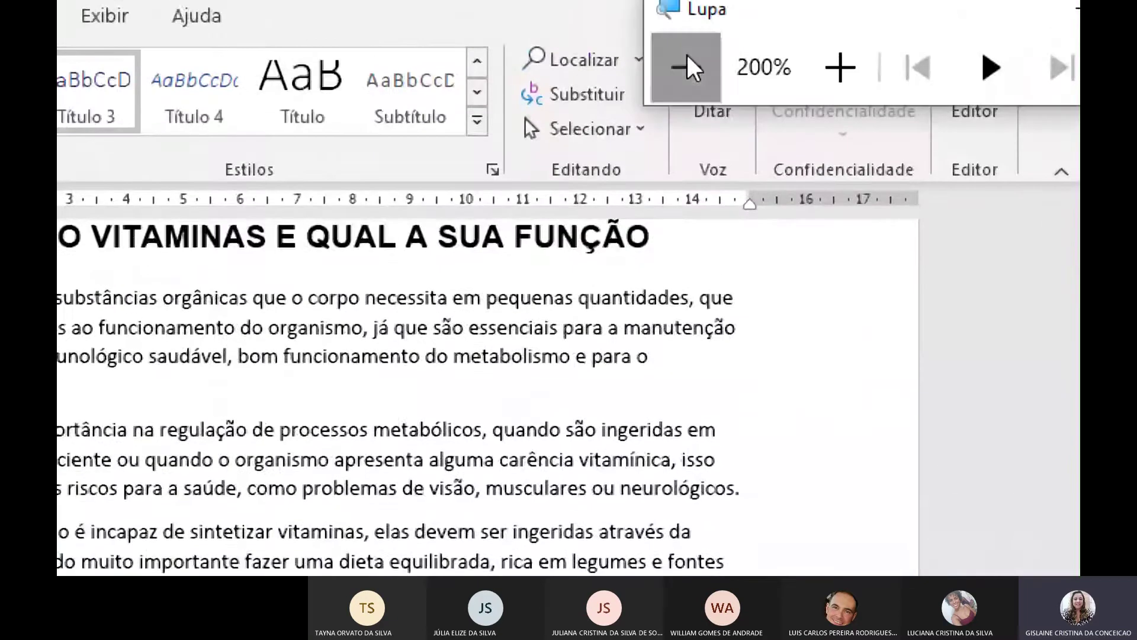
Step: Reduce the magnification to 100% and review the Título 3 formatting rules in the Notepad file, then return to the Word document
click(684, 54)
click(772, 561)
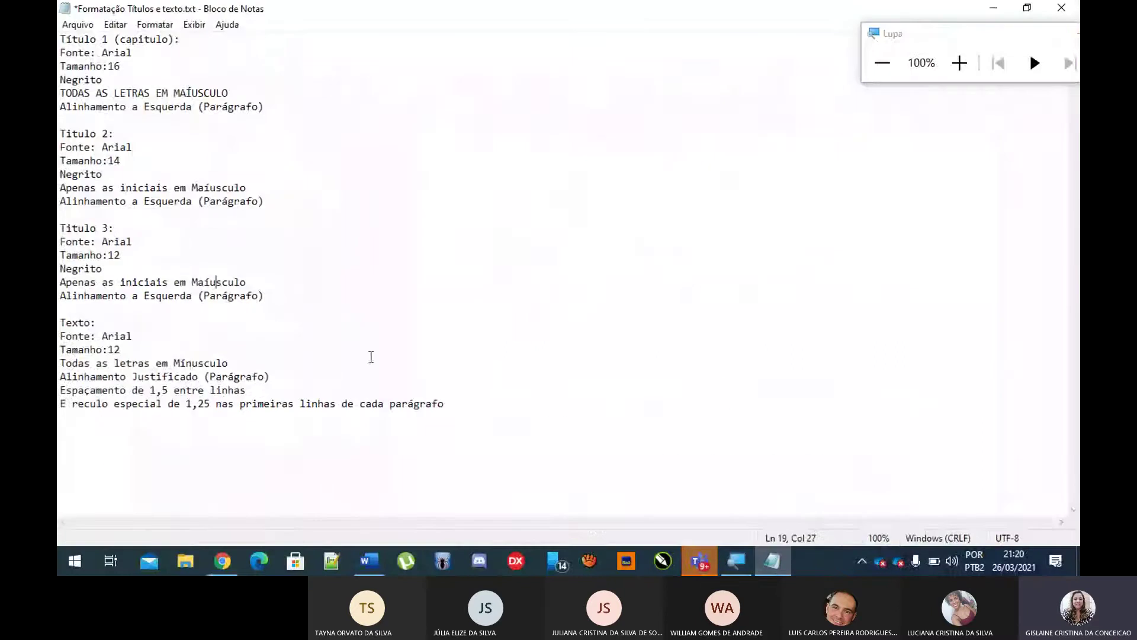
drag(85, 241, 114, 243)
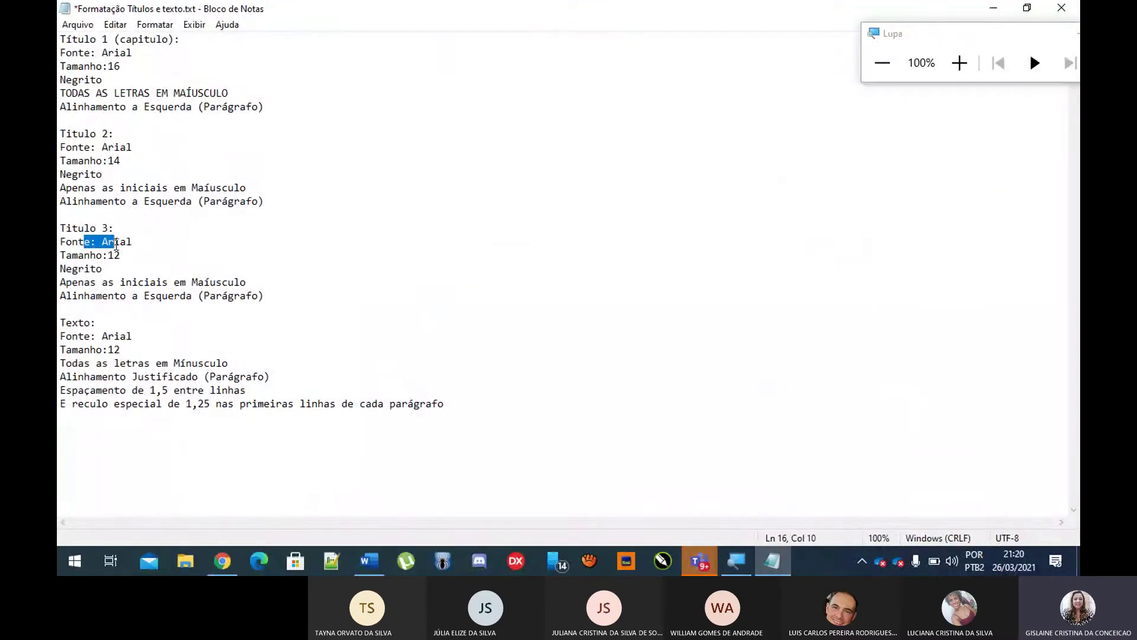
click(115, 255)
drag(139, 287, 235, 282)
drag(116, 296, 125, 296)
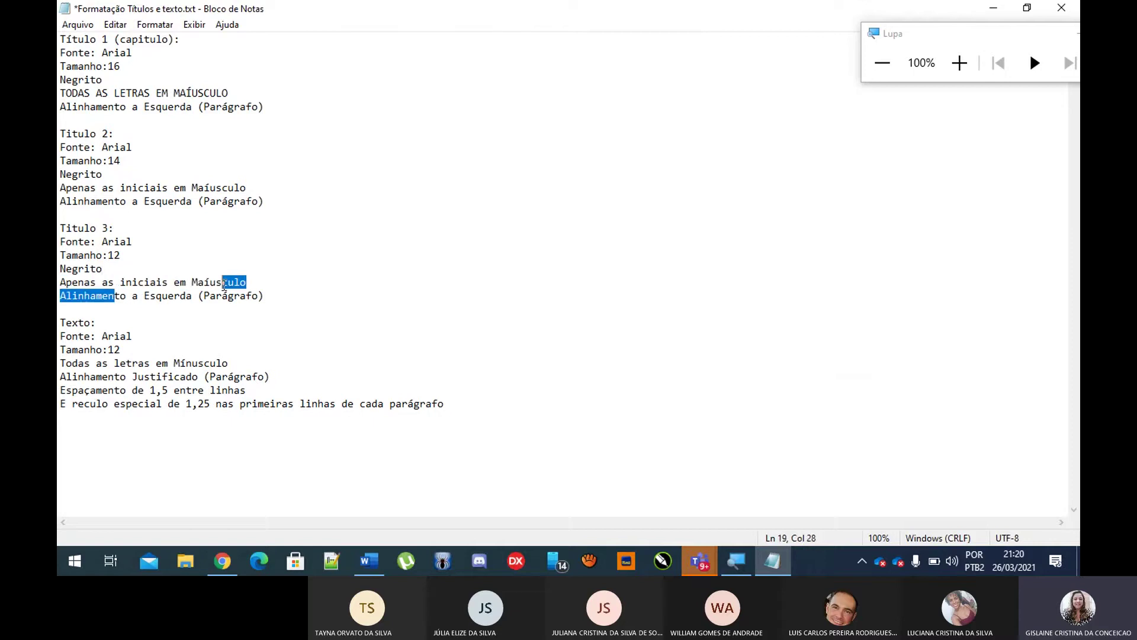
click(994, 8)
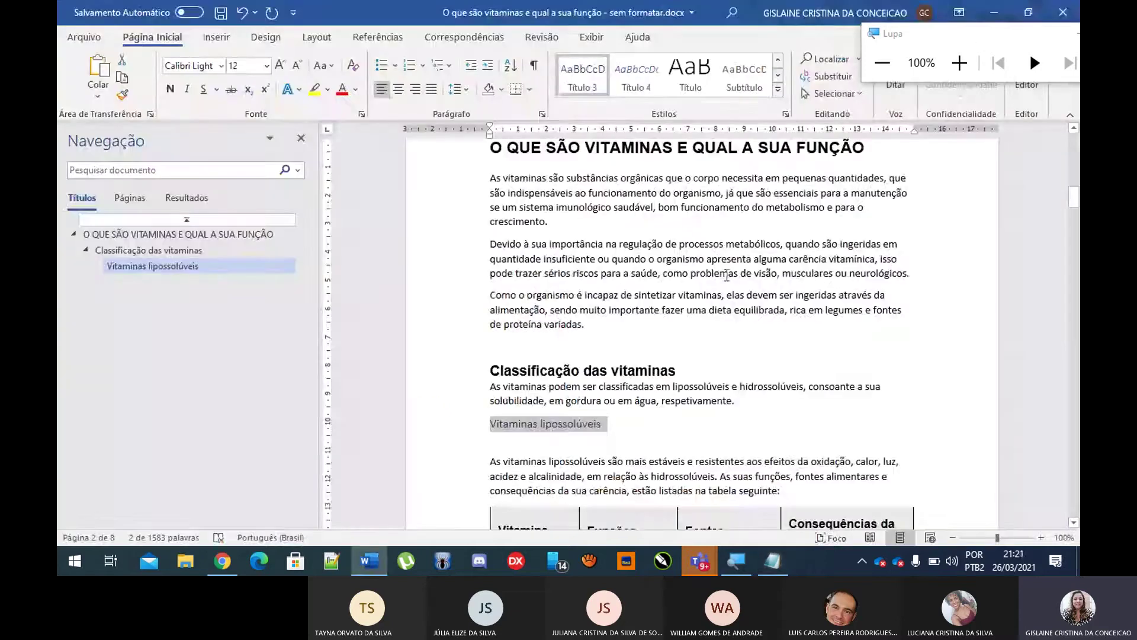
Step: Modify the Título 3 style to Arial, bold, with automatic text colour, working at 200% magnification and returning to 100%
click(960, 63)
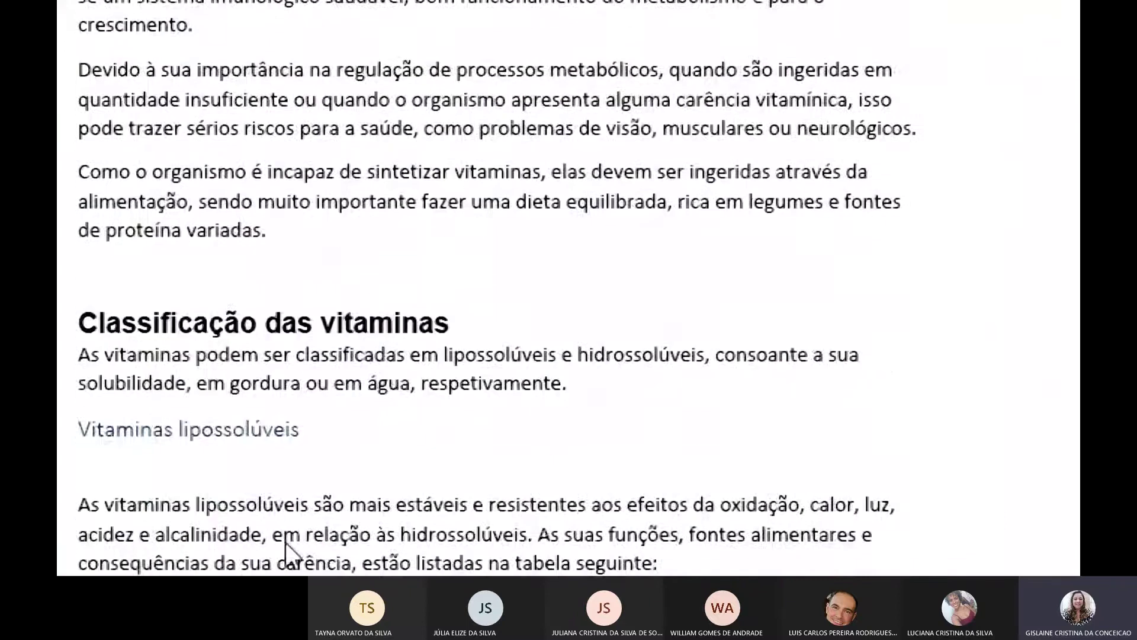
triple_click(309, 435)
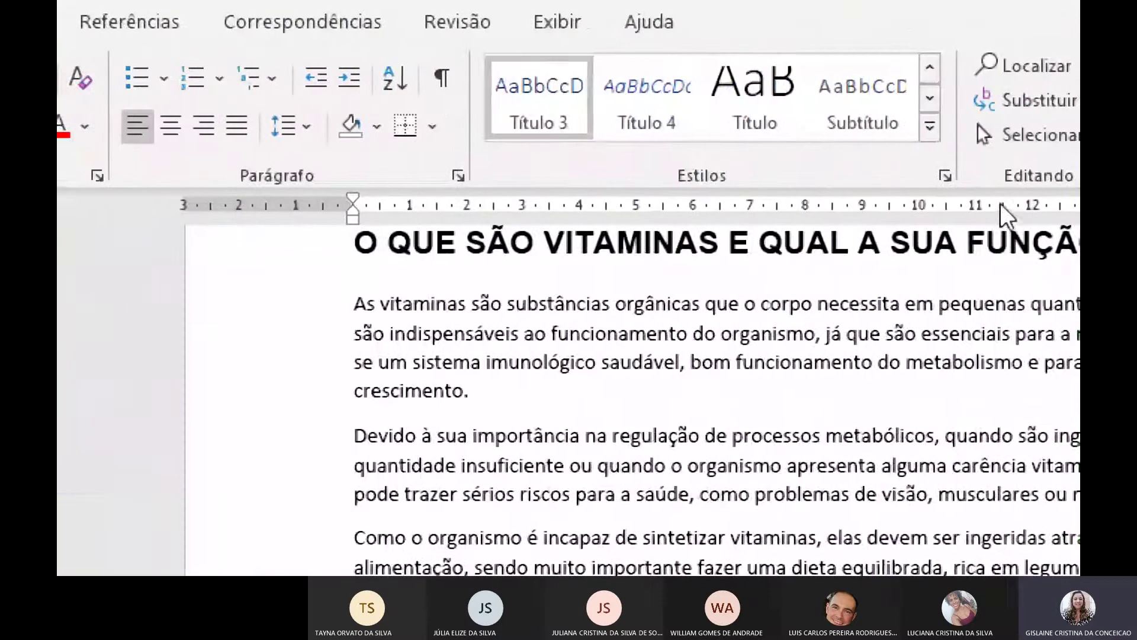
right_click(513, 90)
click(557, 156)
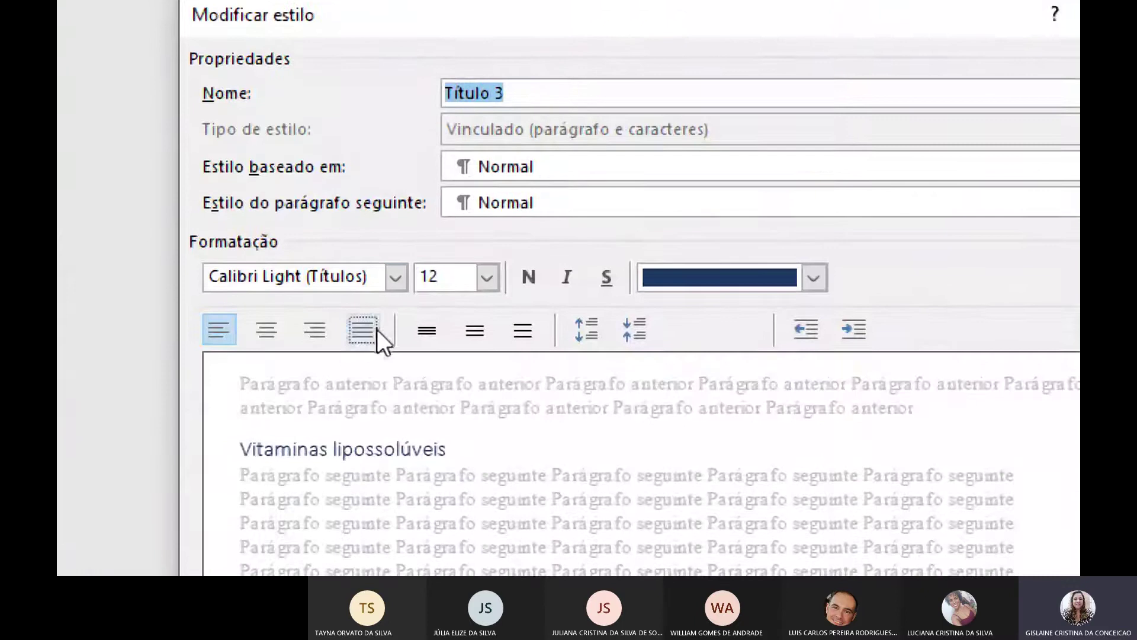
click(393, 279)
click(323, 367)
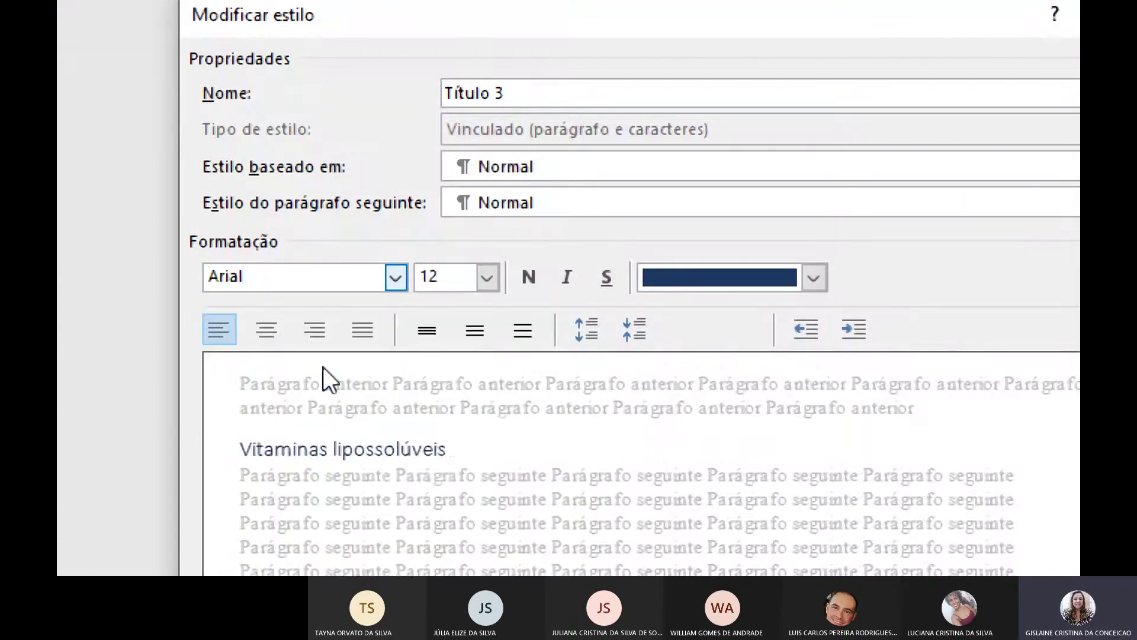
click(528, 277)
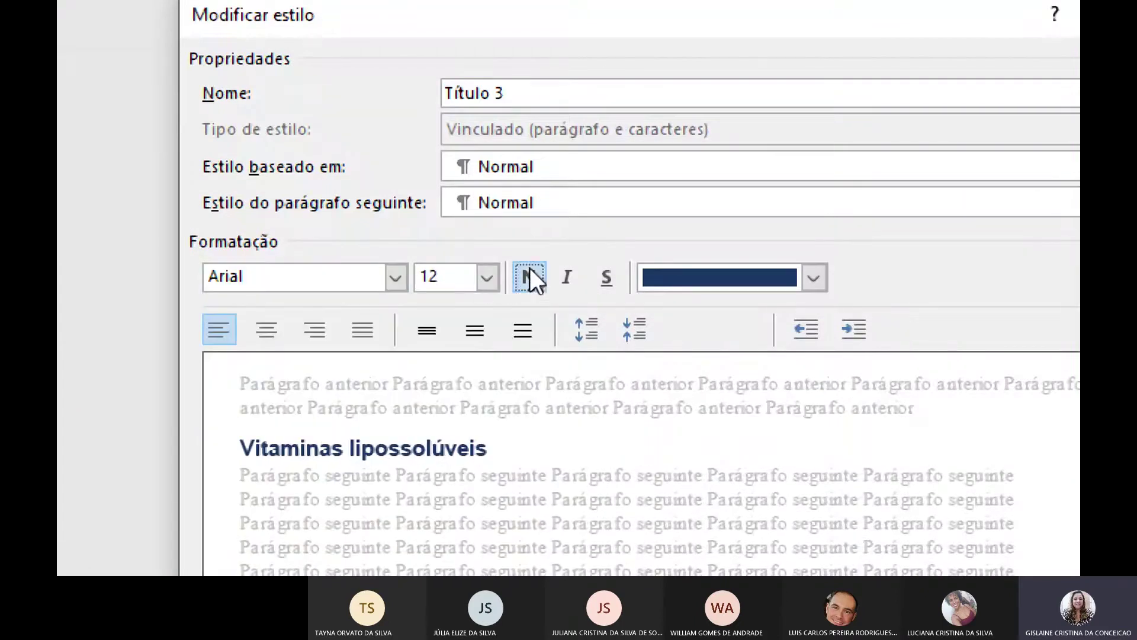
click(697, 272)
click(672, 319)
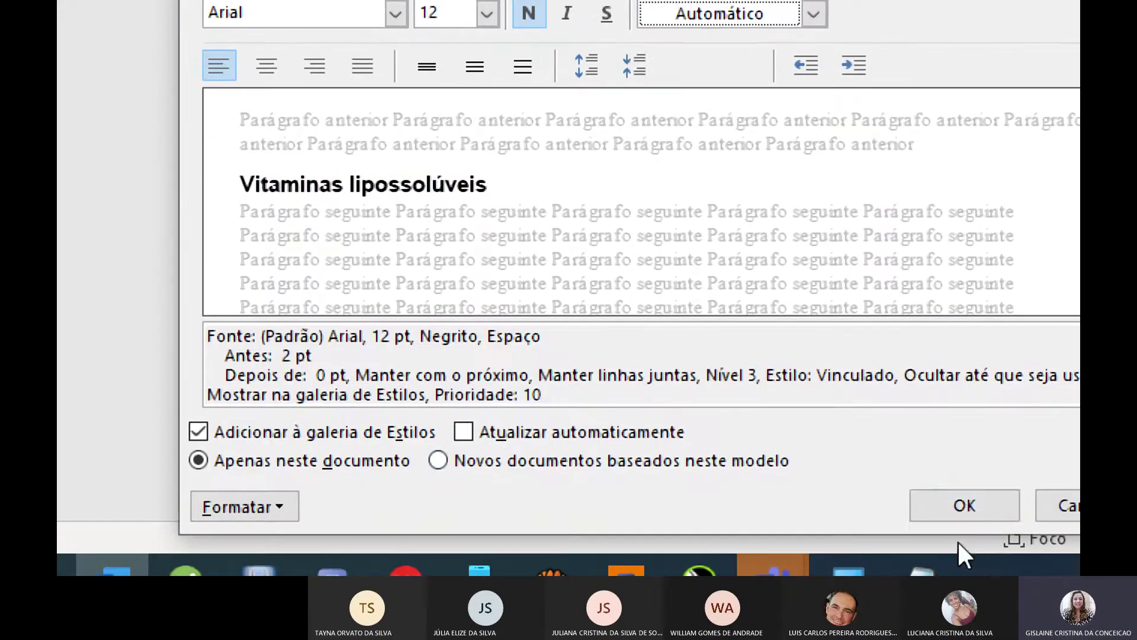
click(964, 505)
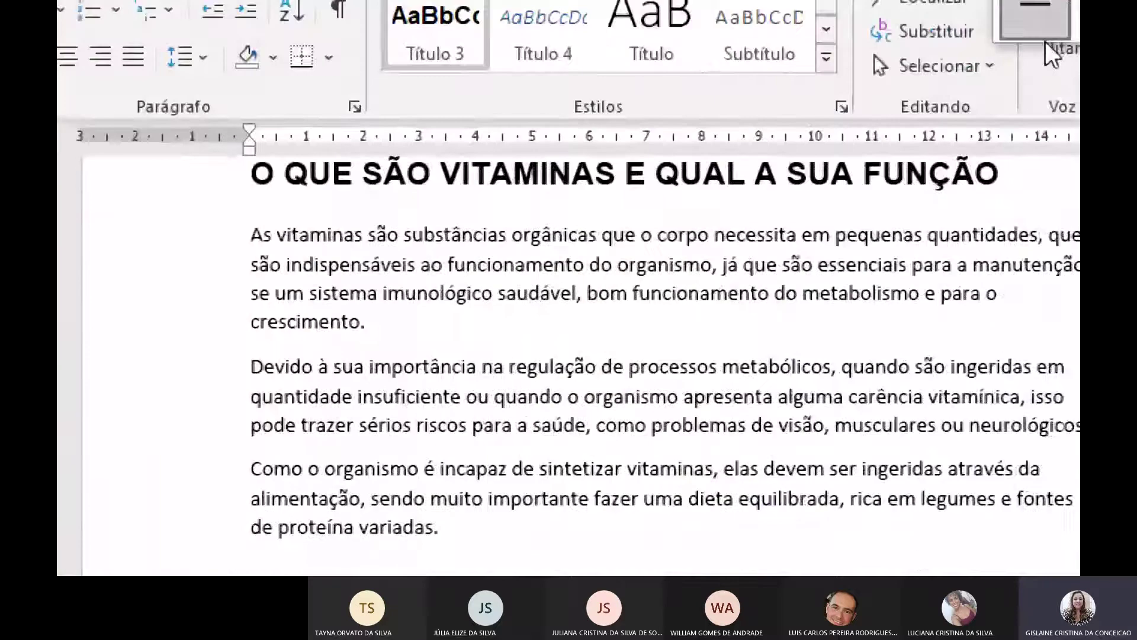
click(969, 24)
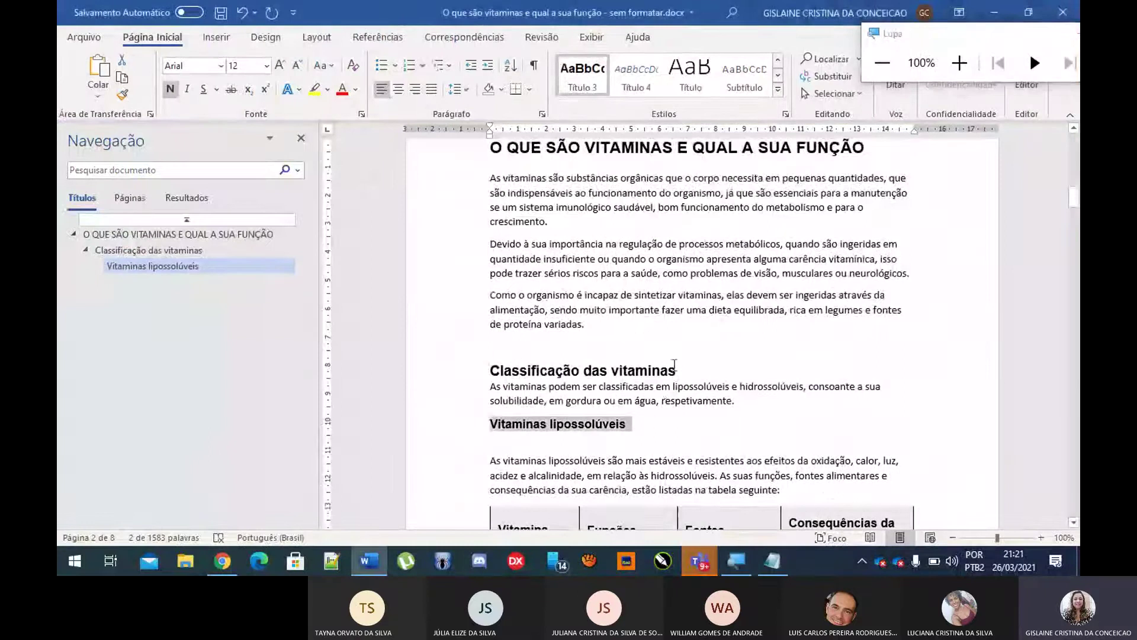
Step: Compare the plain line "Vitaminas hidrossolúveis" with the subheading "Vitaminas lipossolúveis" and the types named under "Classificação das vitaminas"
scroll(634, 320, down, 2)
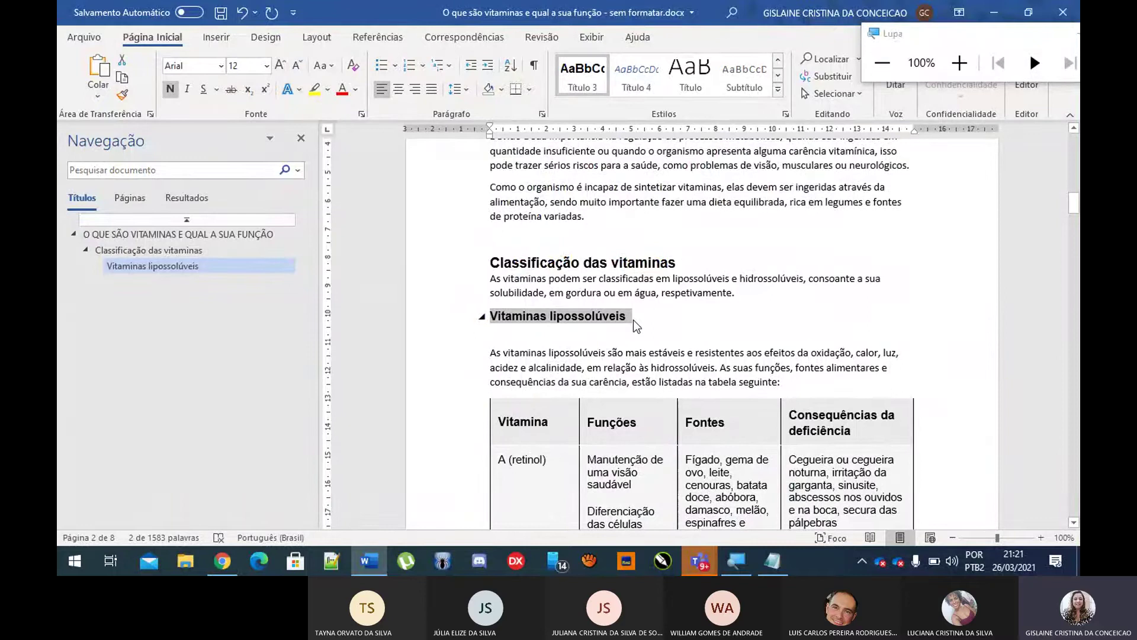
scroll(633, 326, down, 2)
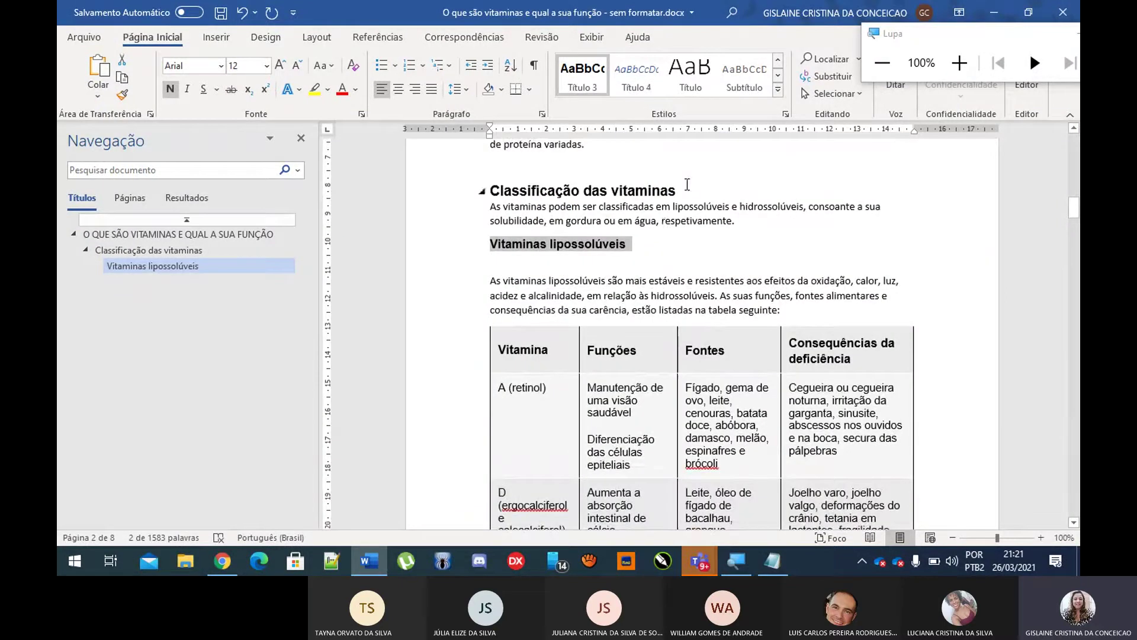
scroll(685, 197, down, 1)
scroll(685, 197, down, 1)
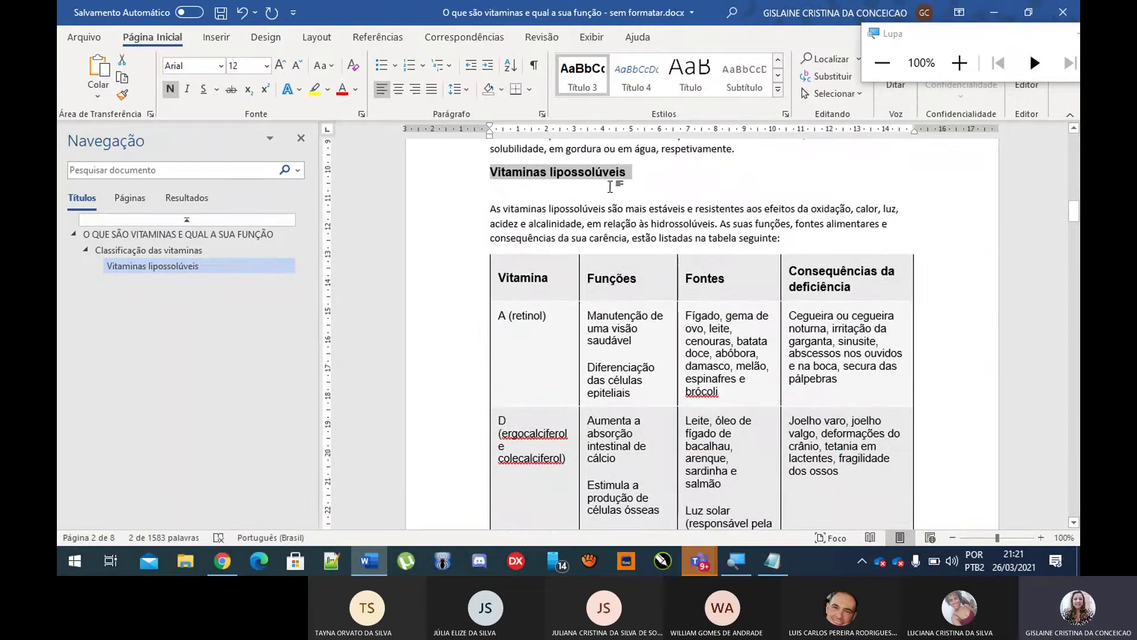
scroll(608, 187, down, 6)
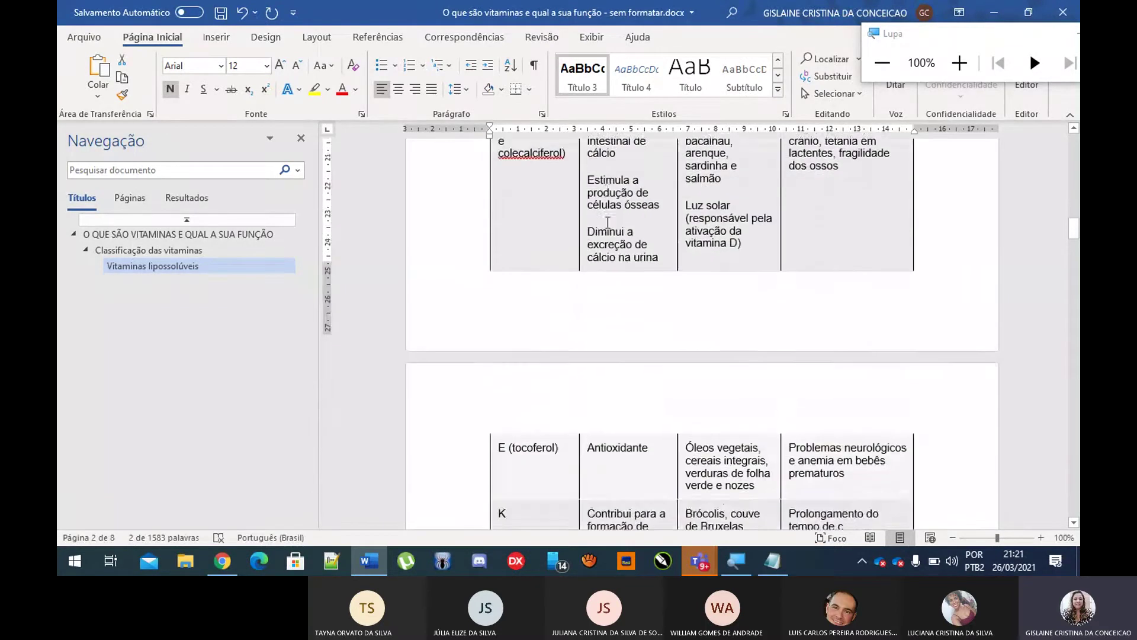
scroll(611, 192, up, 8)
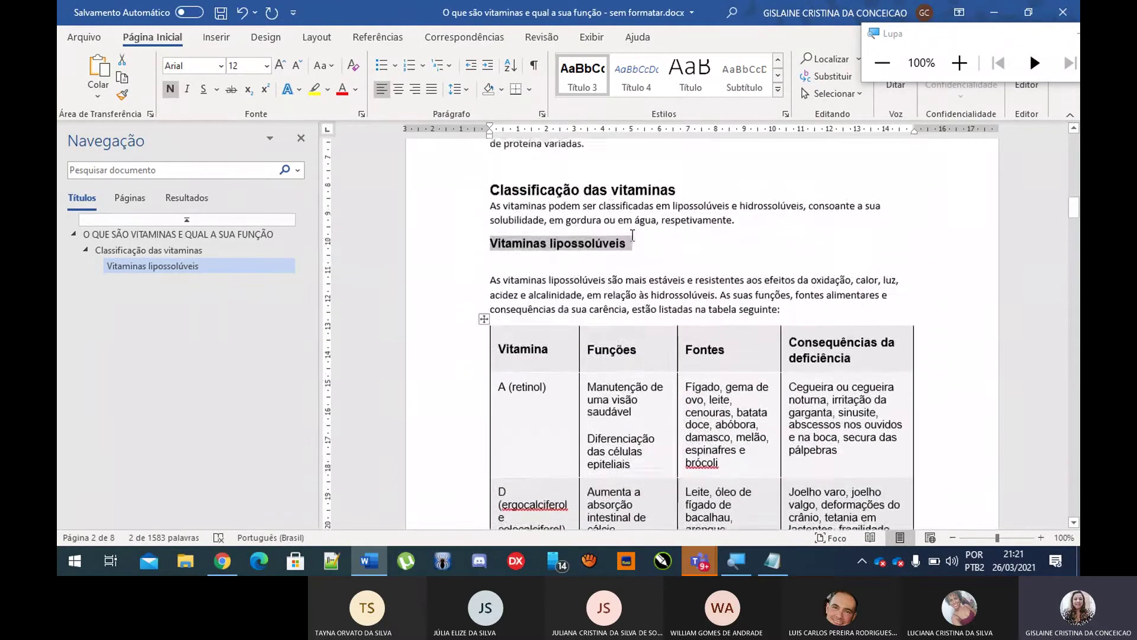
scroll(600, 194, down, 12)
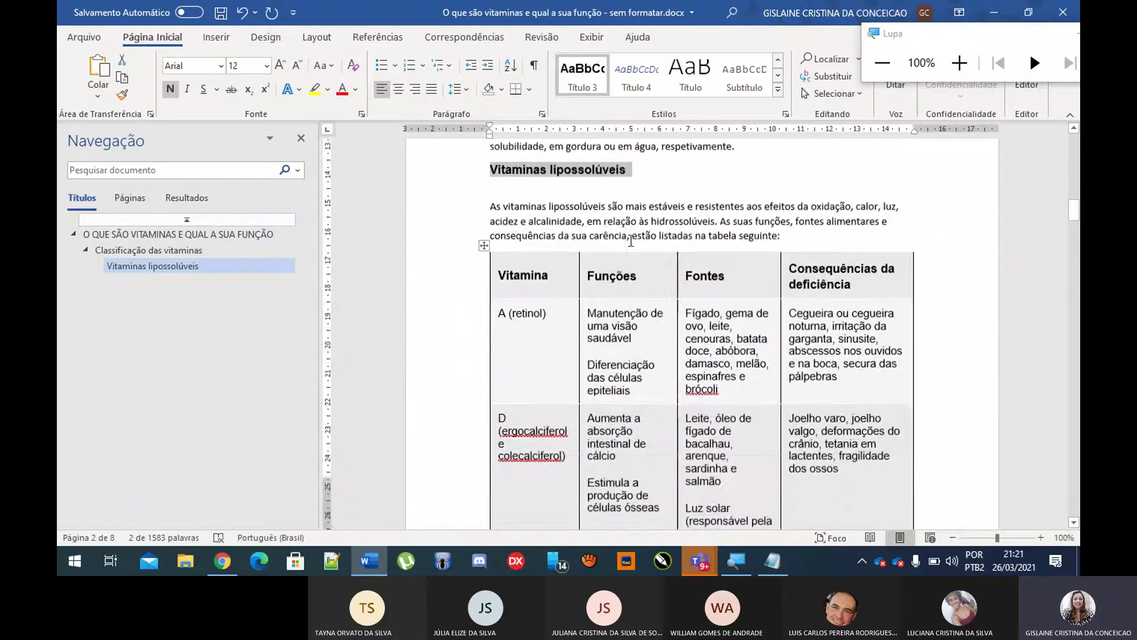
click(566, 272)
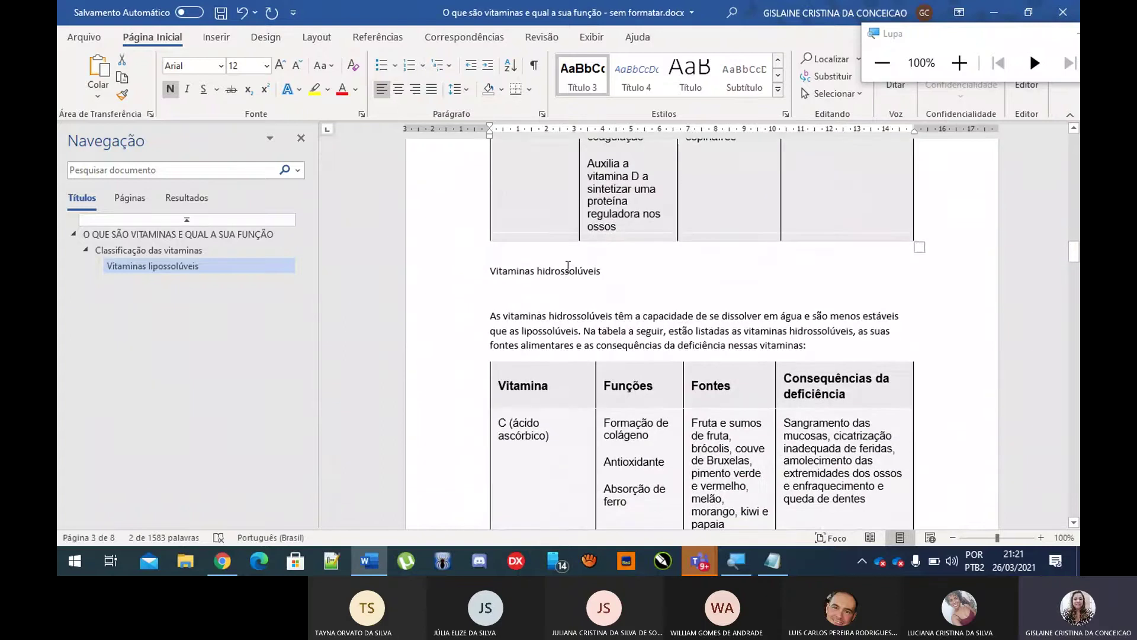
double_click(494, 273)
scroll(596, 237, up, 15)
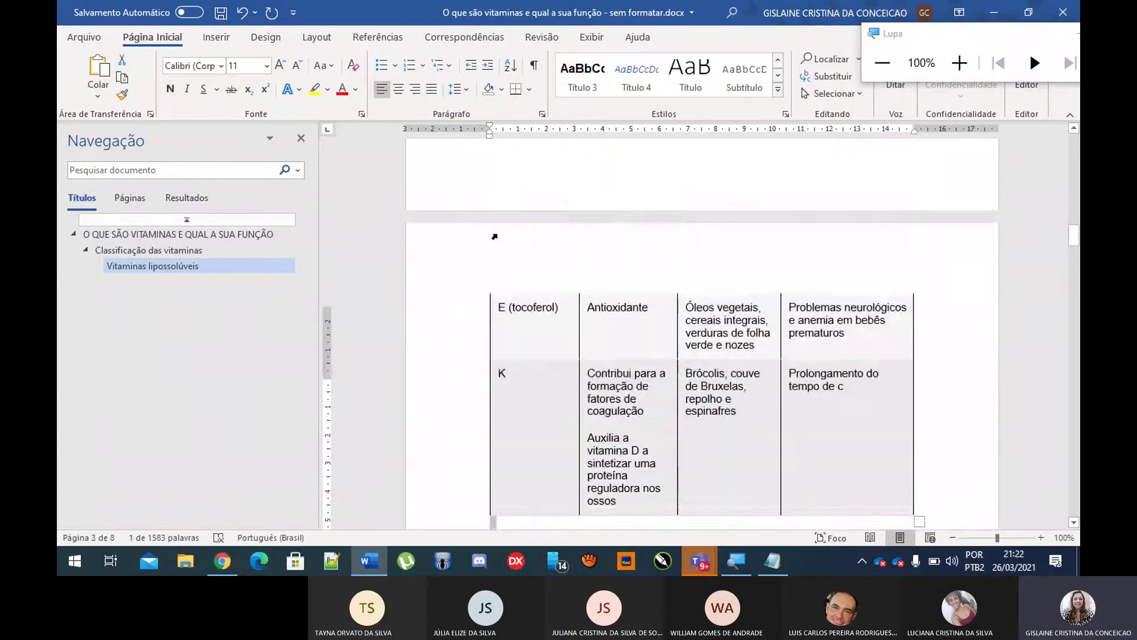
scroll(595, 237, up, 1)
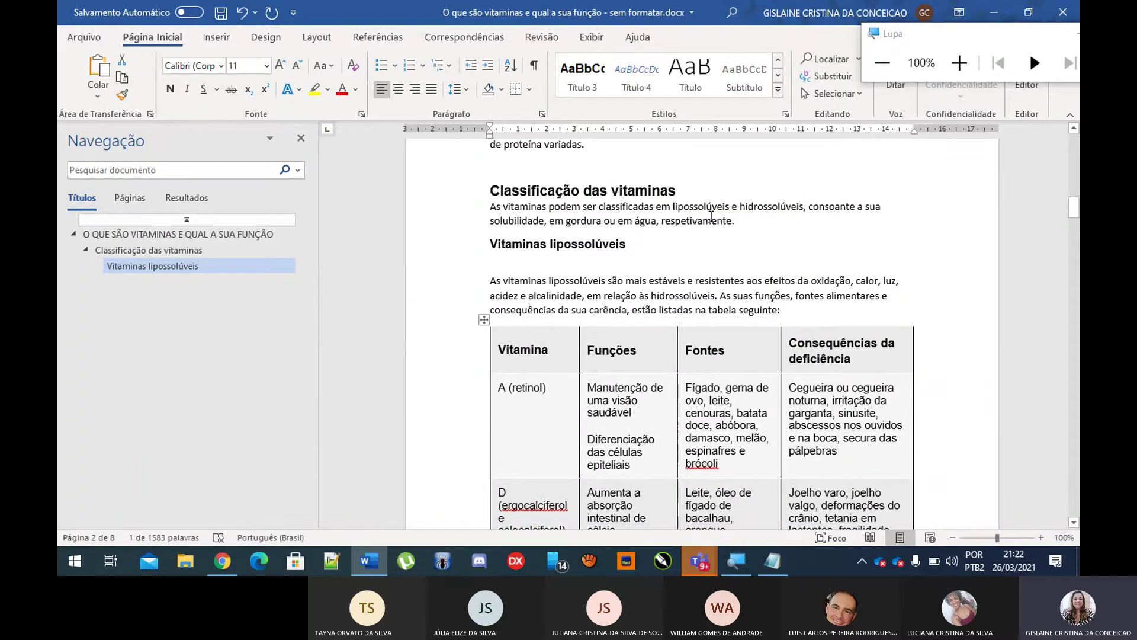
click(657, 241)
scroll(574, 259, down, 20)
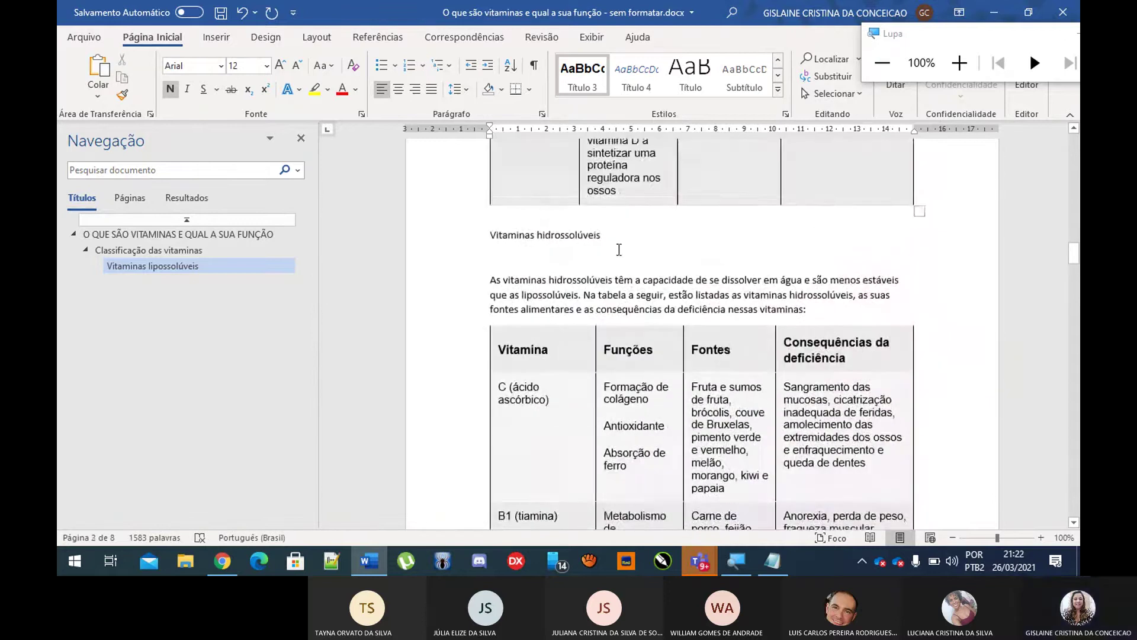
Step: Apply the Título 3 style to the line "Vitaminas hidrossolúveis", working magnified and returning to 100%
click(473, 237)
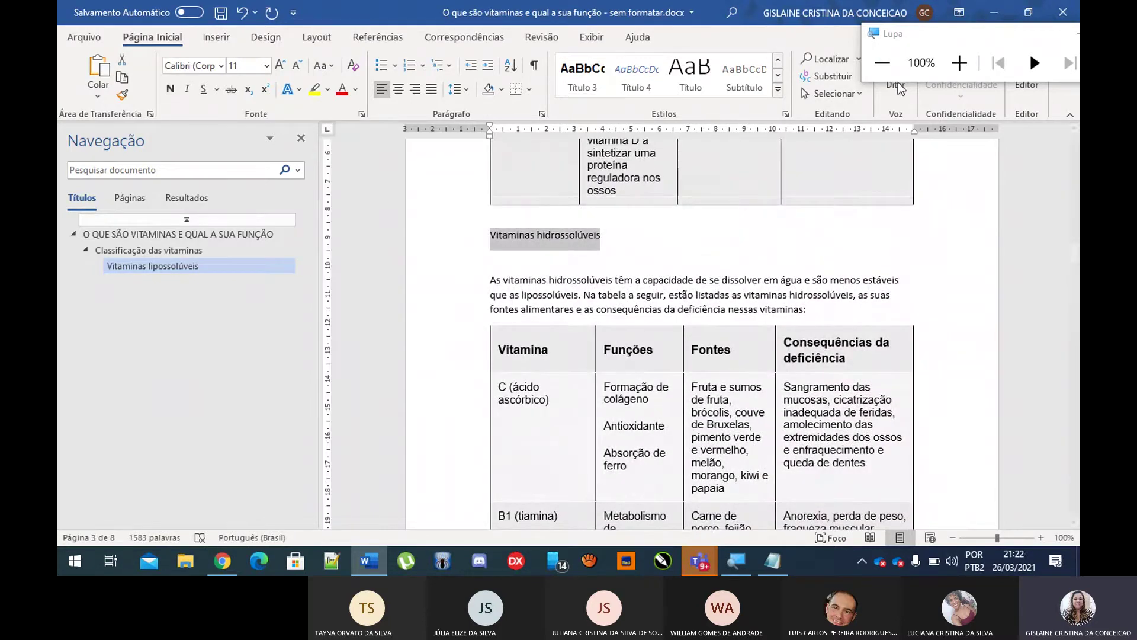
click(960, 62)
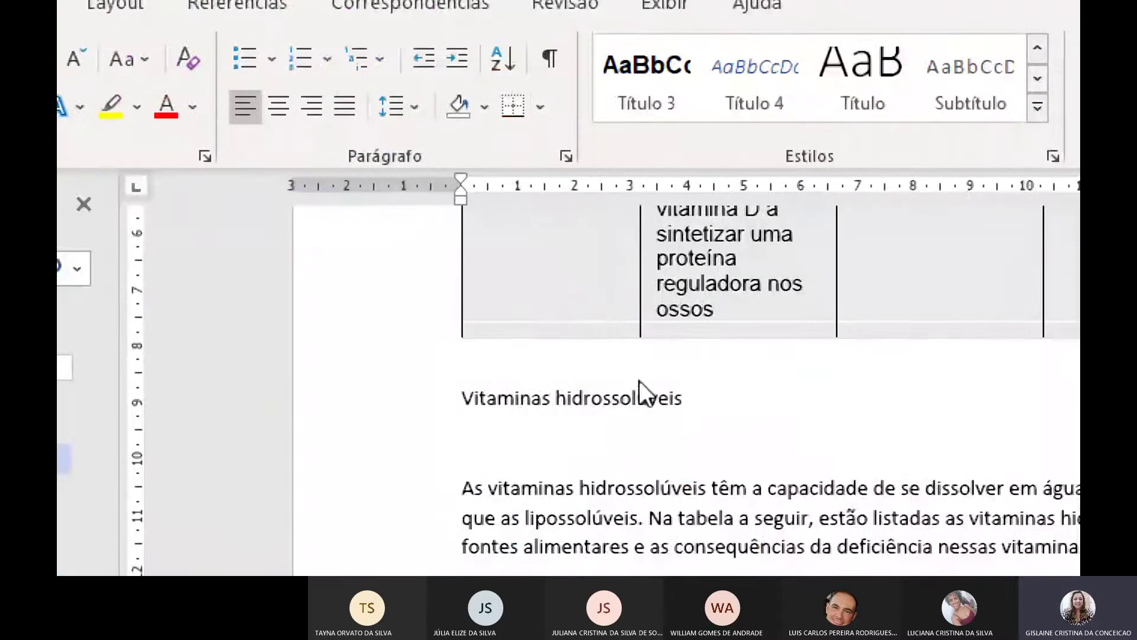
triple_click(638, 385)
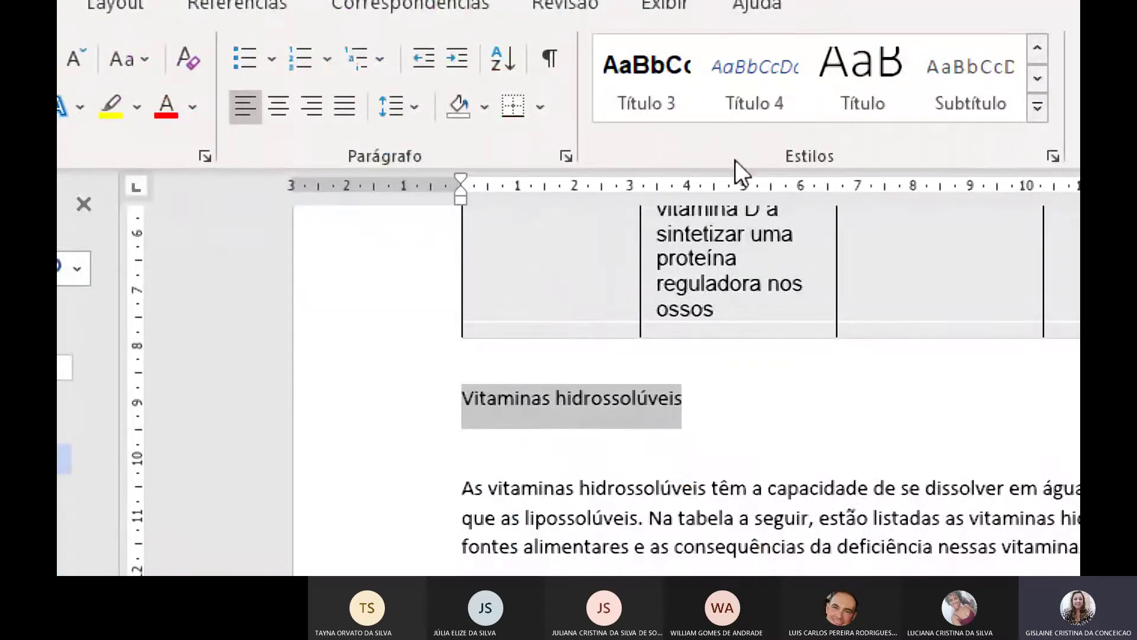
click(651, 84)
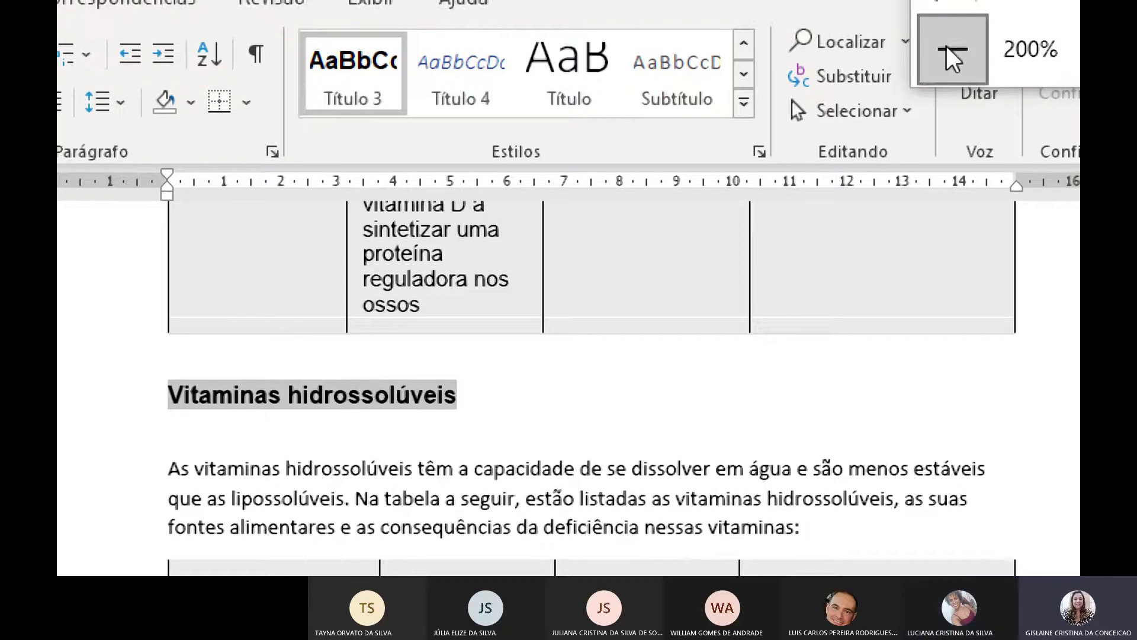
click(952, 48)
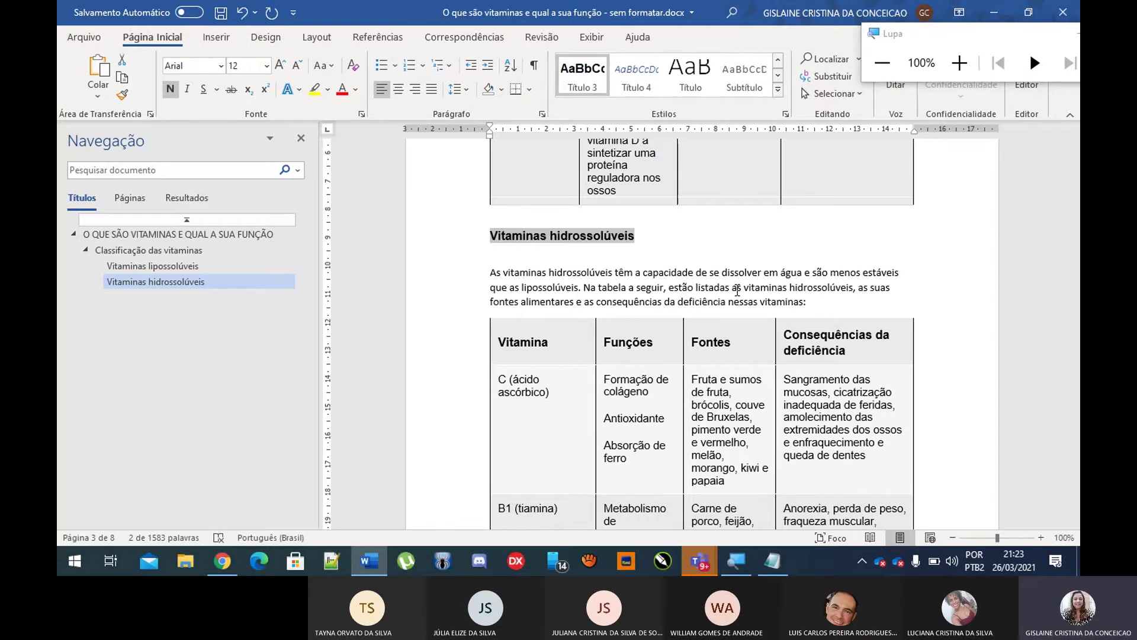
Step: Select the line "Vitaminas e onde encontrá-las" above the vitamin wheel image on page 5
scroll(679, 280, down, 20)
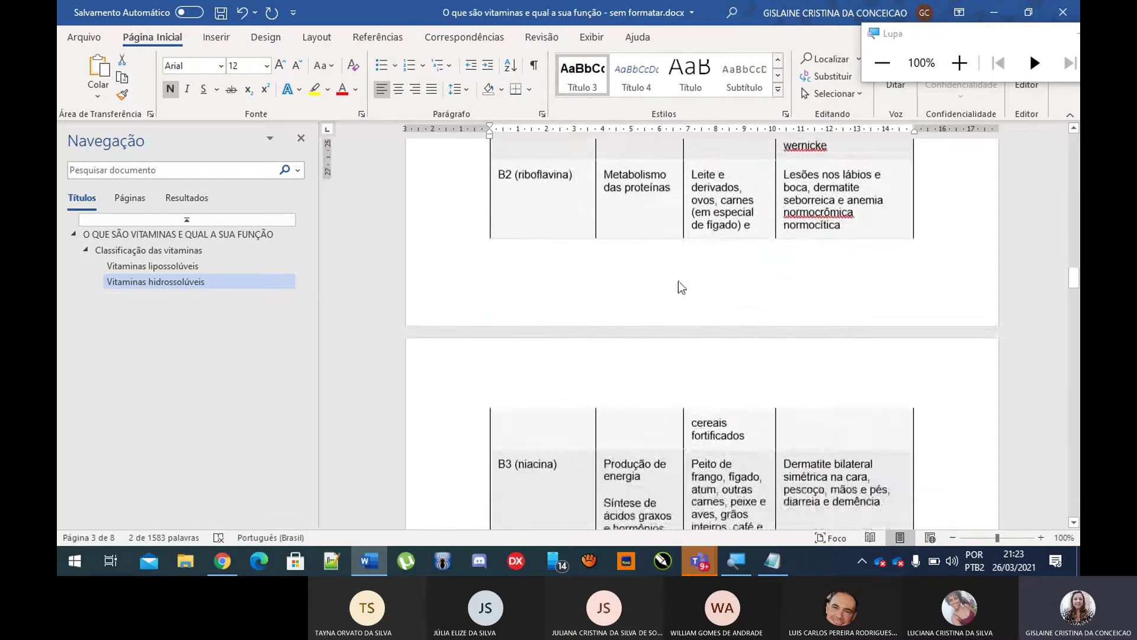
scroll(673, 286, down, 9)
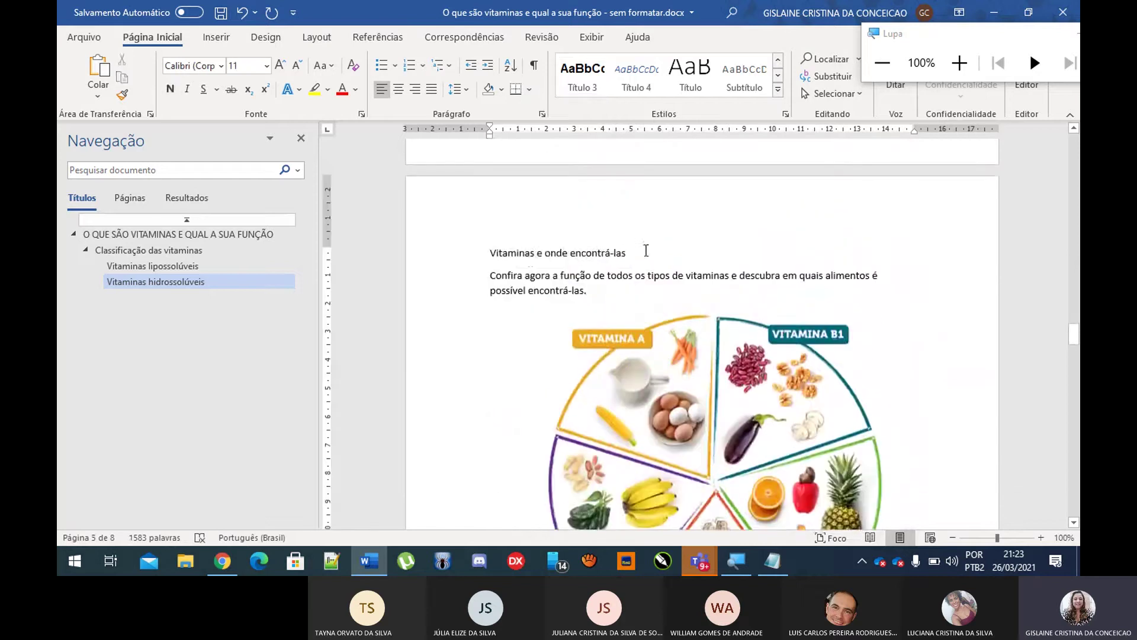
drag(646, 252, 490, 255)
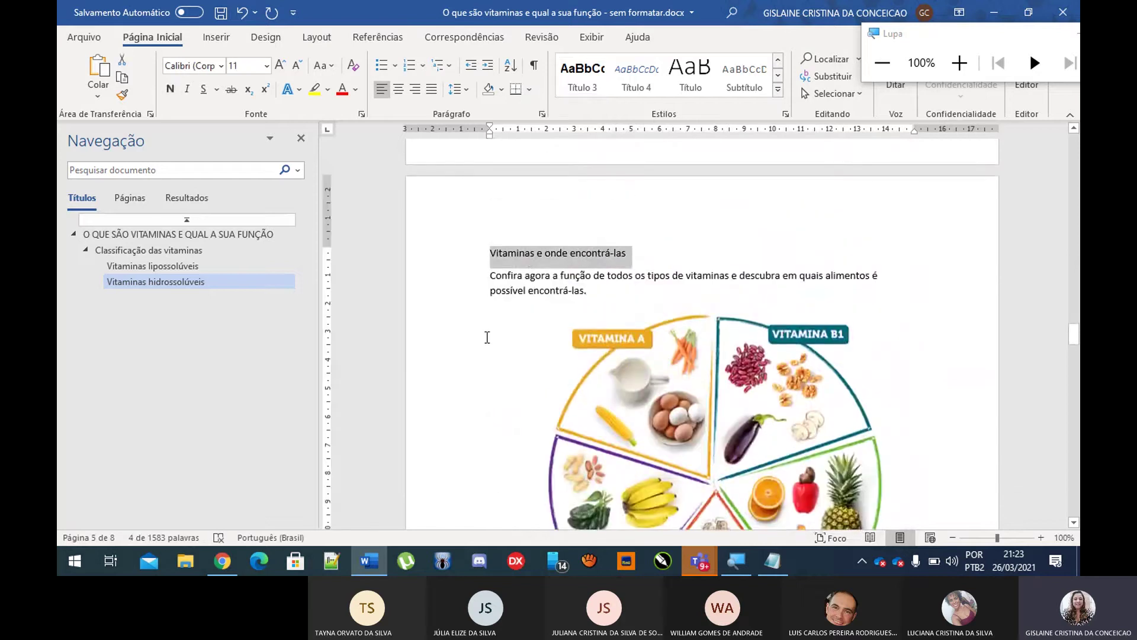
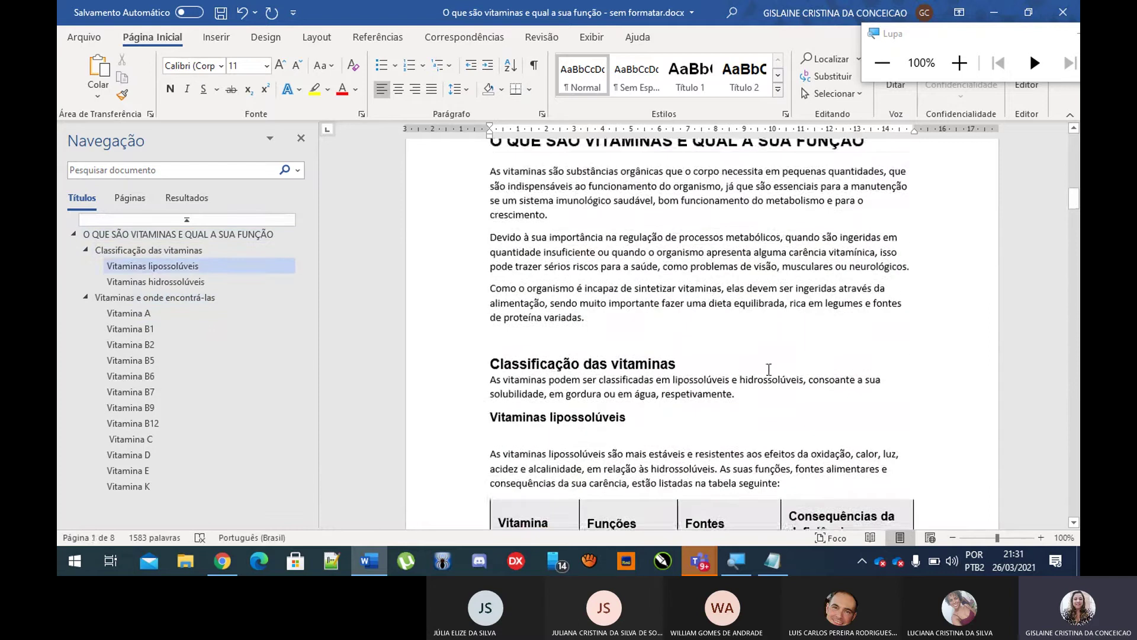
Step: Select the three introductory paragraphs under the title "O QUE SÃO VITAMINAS E QUAL A SUA FUNÇÃO"
scroll(682, 321, up, 2)
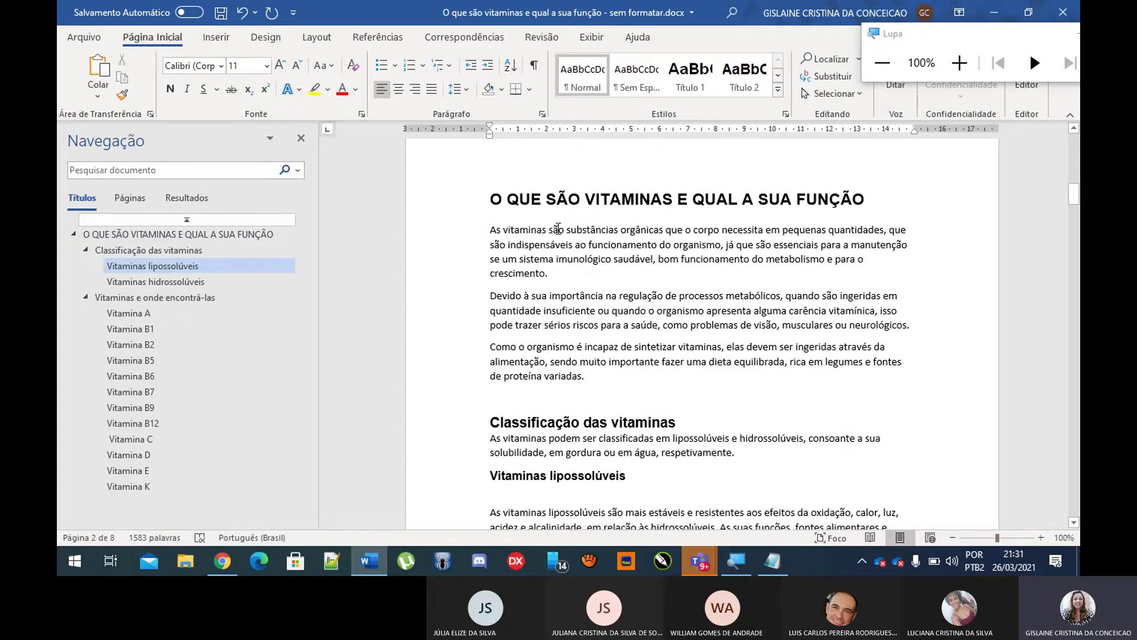
click(558, 228)
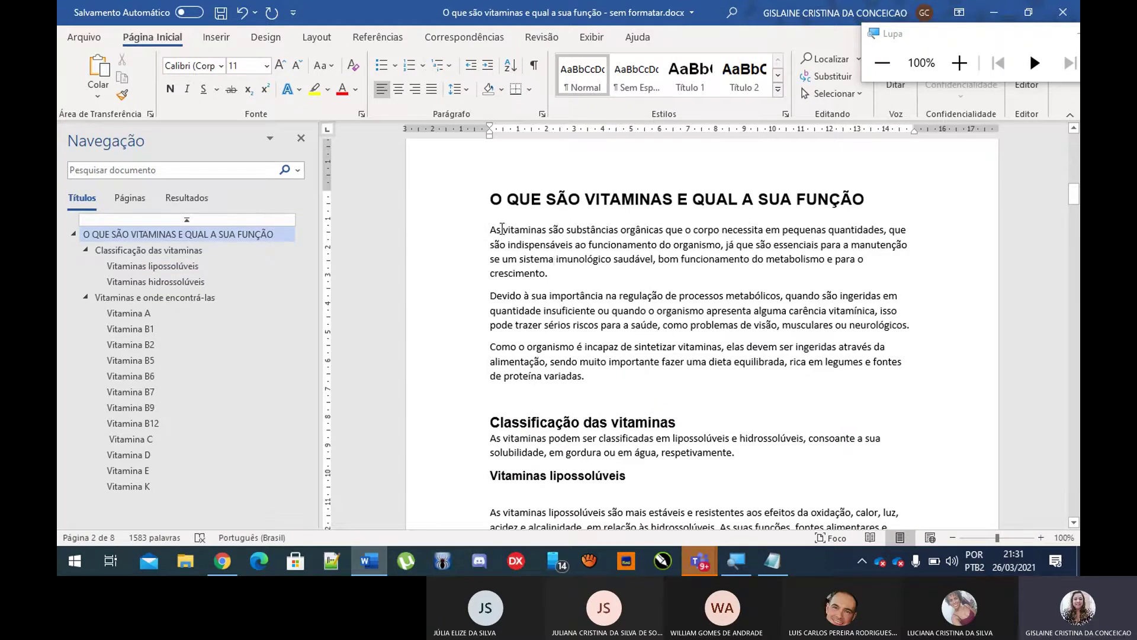
click(491, 229)
shift+click(586, 377)
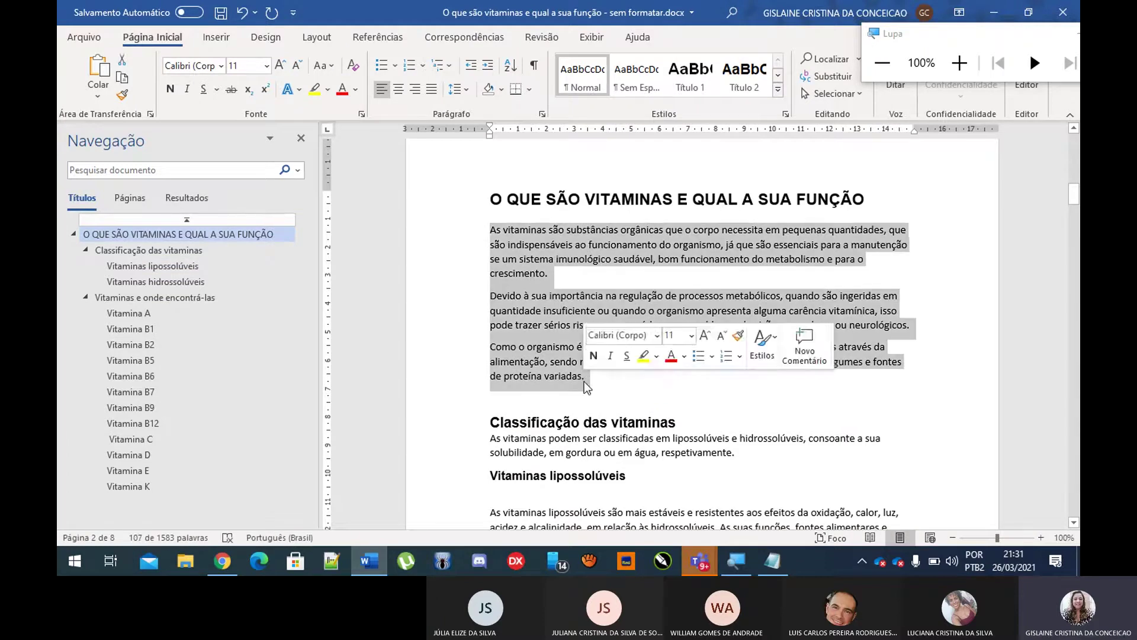
Step: Switch to the Notepad file and review the Texto rules on font, size, letter case, alignment, line spacing and first-line indent
click(772, 561)
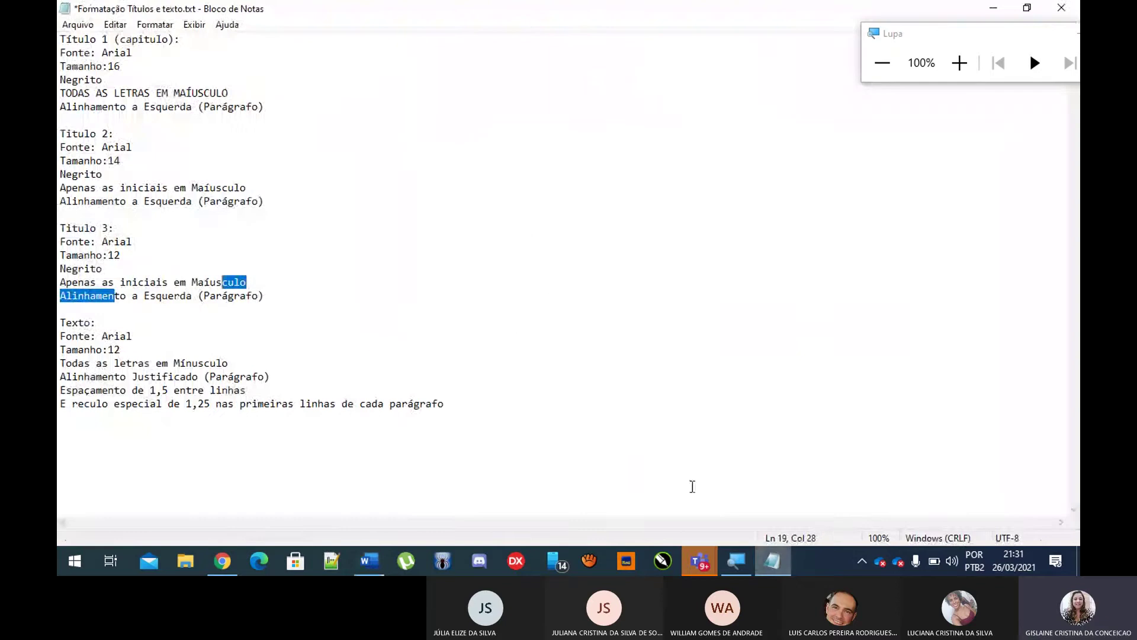
click(136, 337)
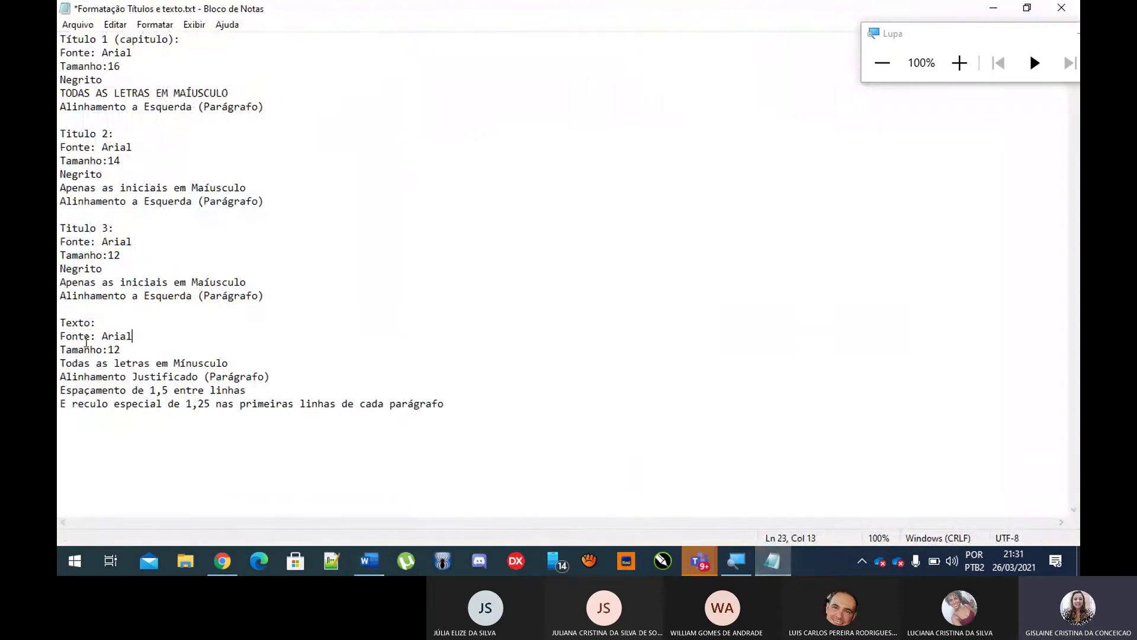
drag(93, 336, 219, 369)
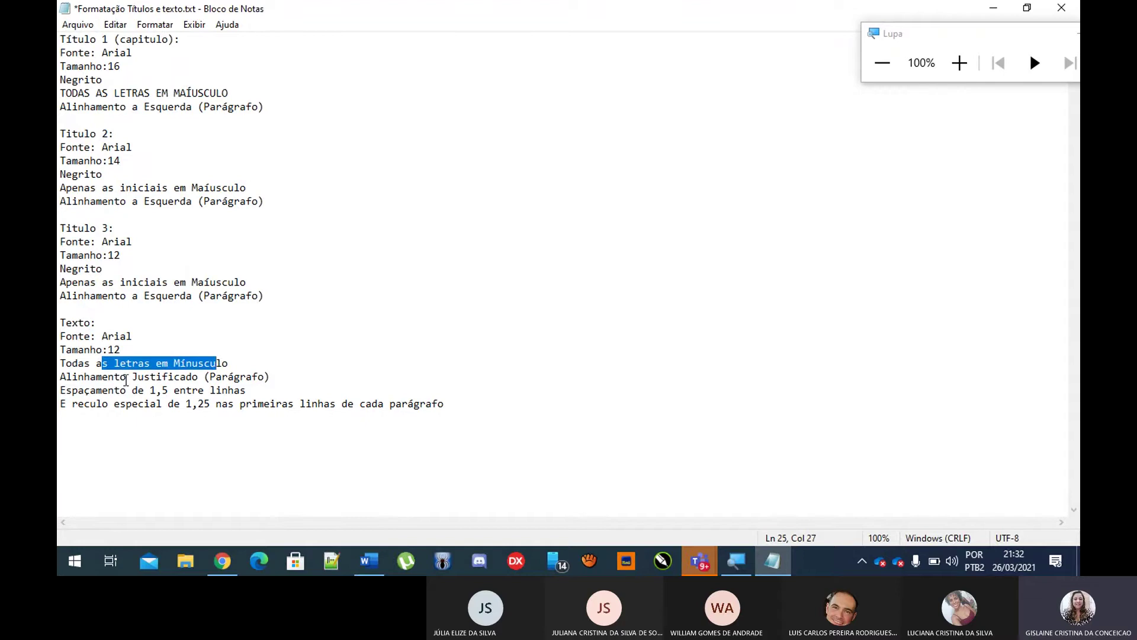
drag(120, 379, 240, 385)
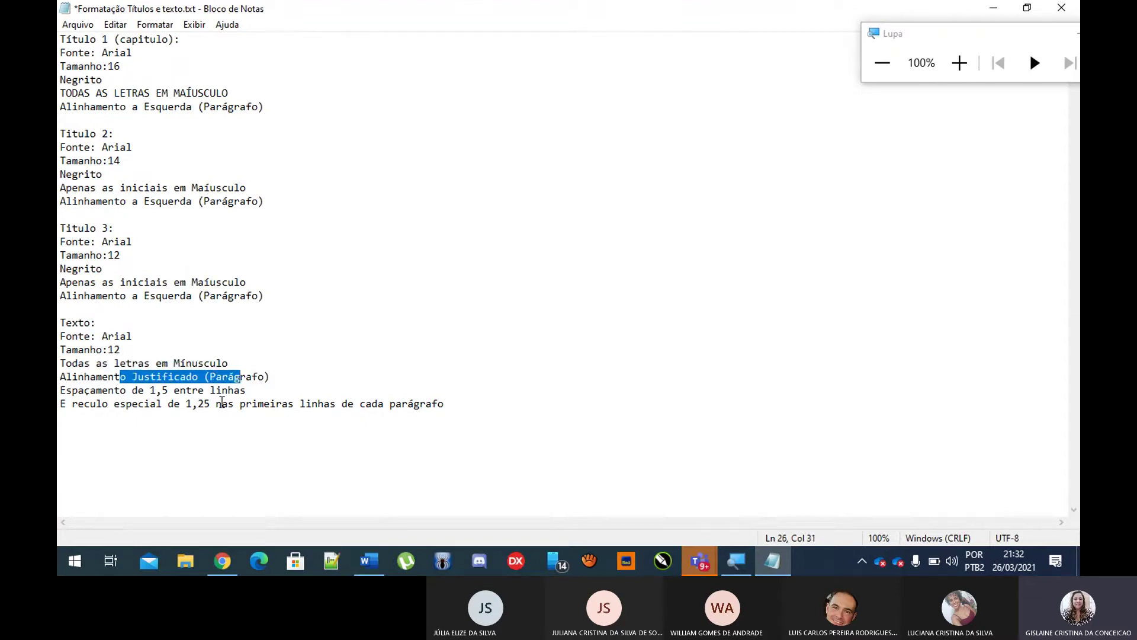
drag(151, 391, 200, 386)
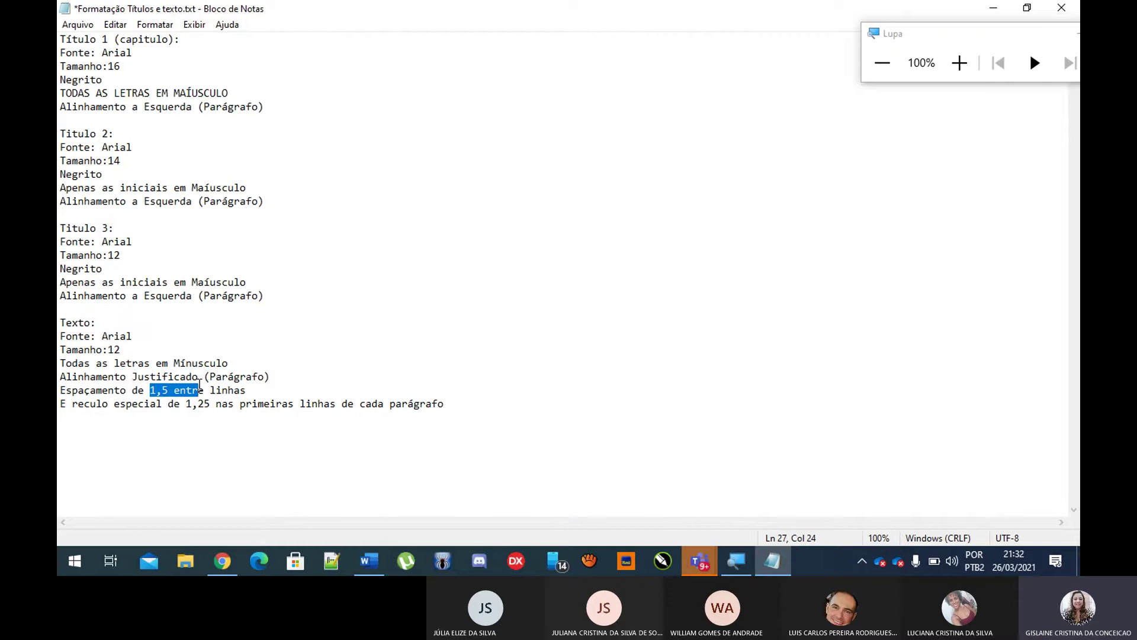
drag(112, 405, 217, 416)
click(148, 419)
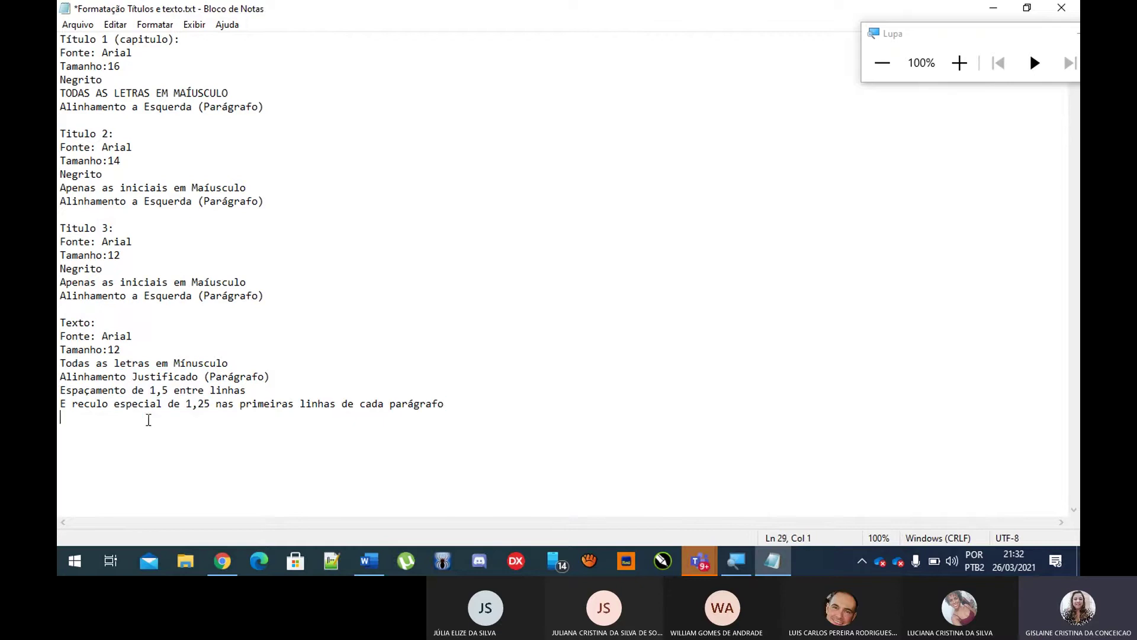
Step: Correct "reculo" to "recuo" in the last Texto rule of the Notepad file, and return to the Word document
click(102, 404)
key(BackSpace)
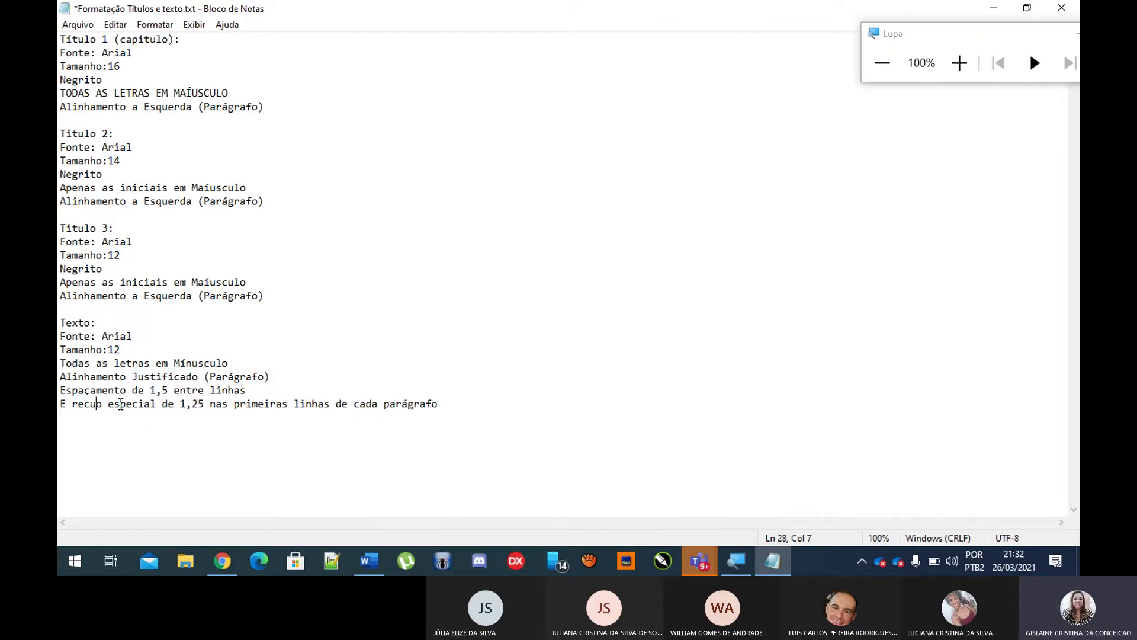
click(154, 438)
drag(76, 348, 246, 404)
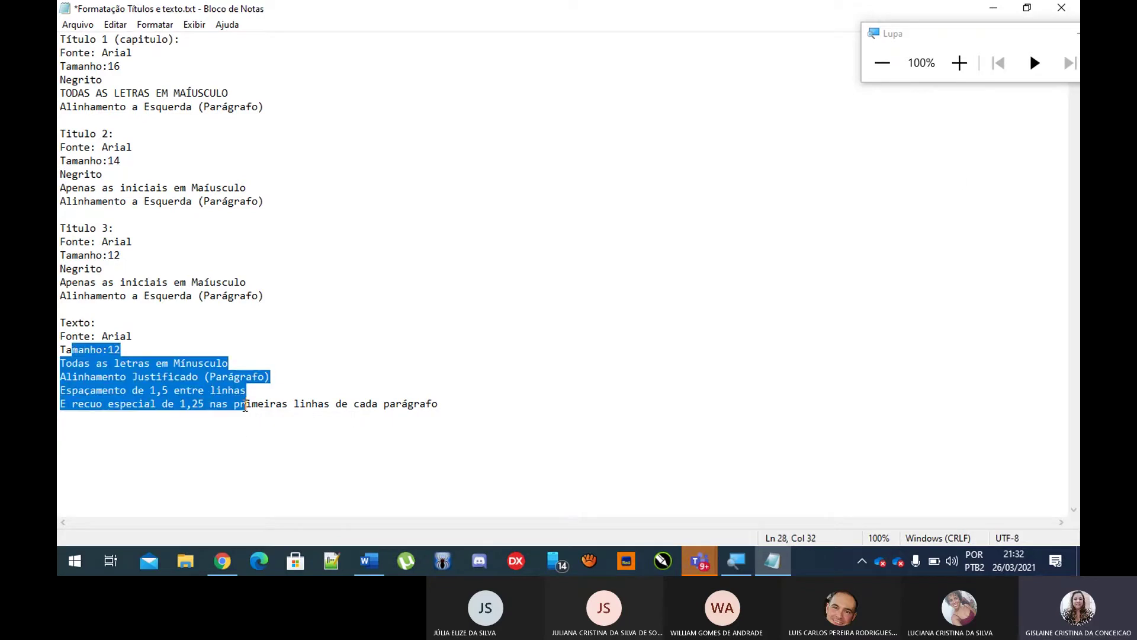
click(995, 8)
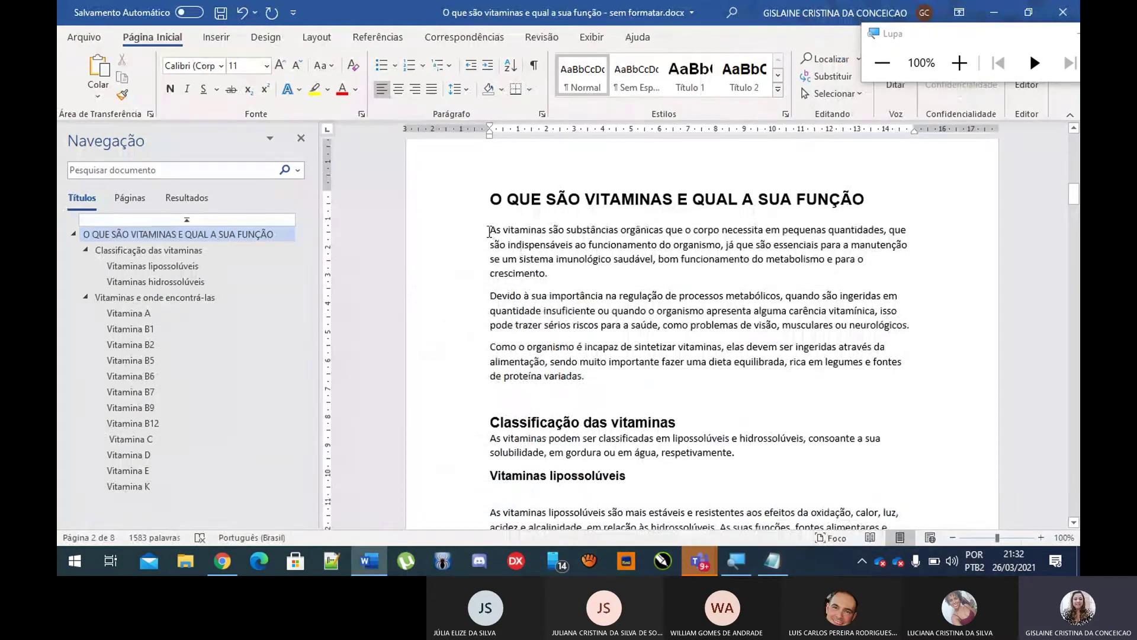
Step: Set the three introductory paragraphs under the main title to Arial, size 12, with justified alignment
drag(491, 230, 635, 373)
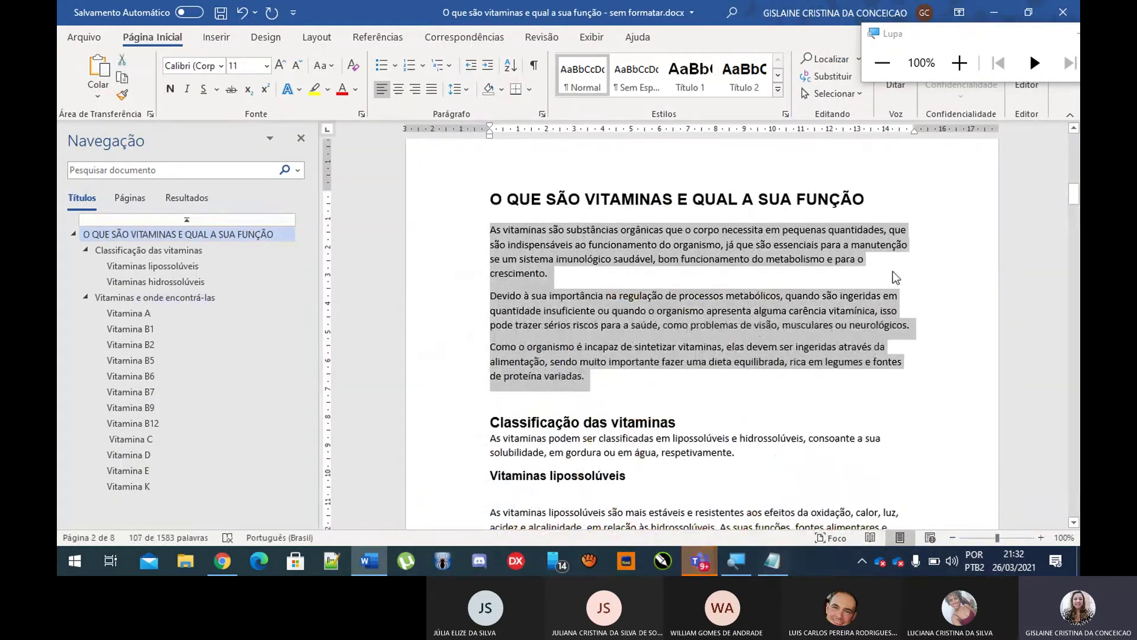
click(959, 62)
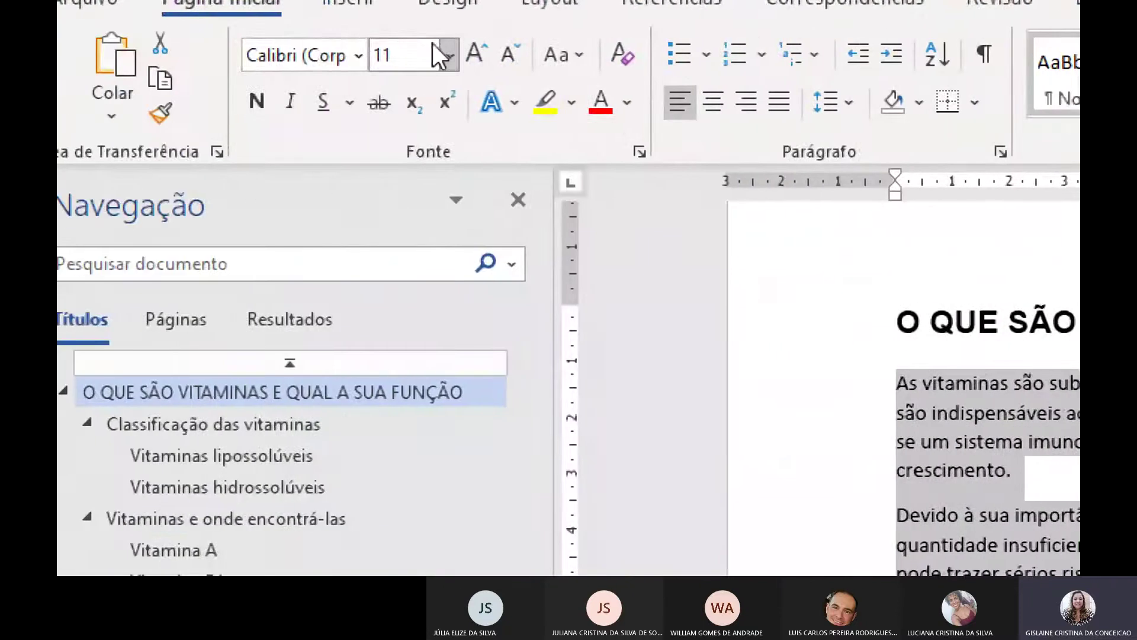
click(357, 58)
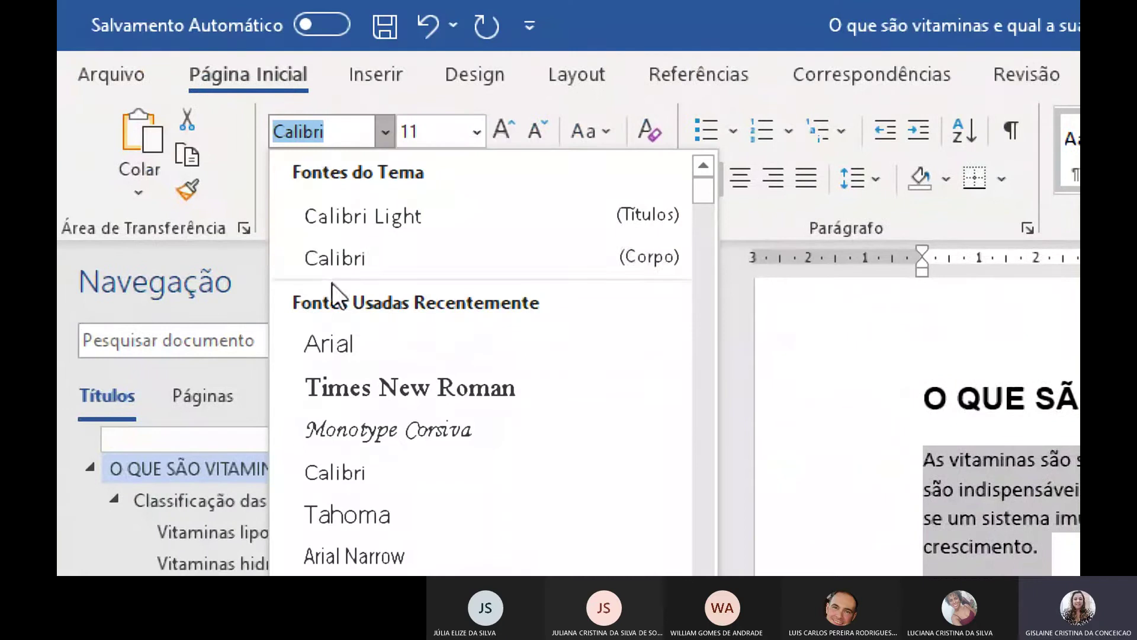
click(328, 347)
click(477, 131)
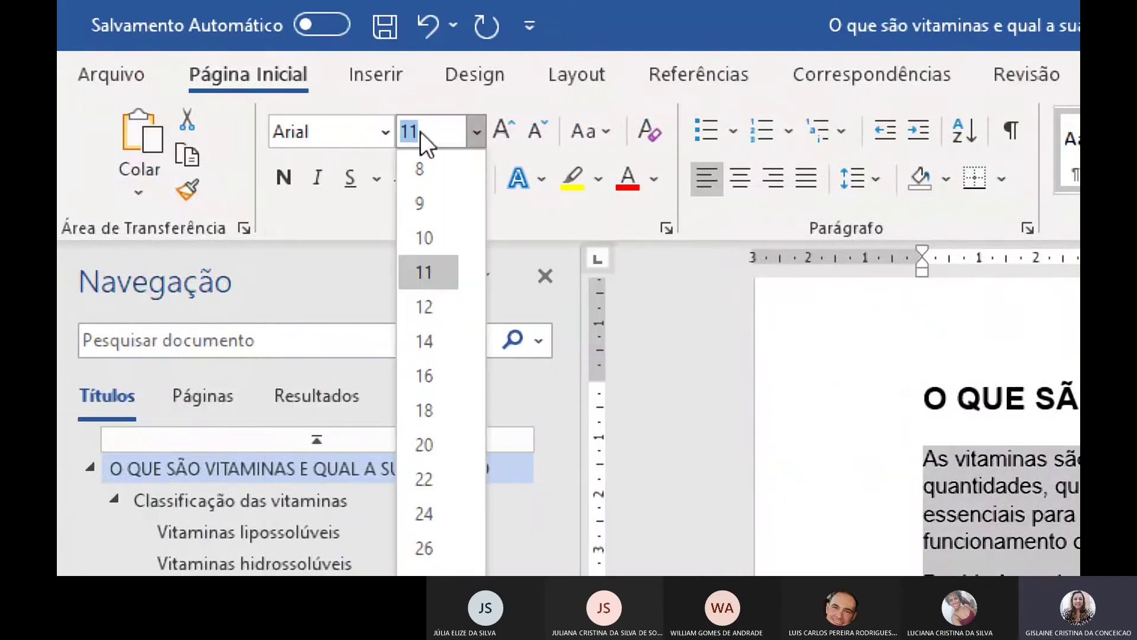
click(438, 313)
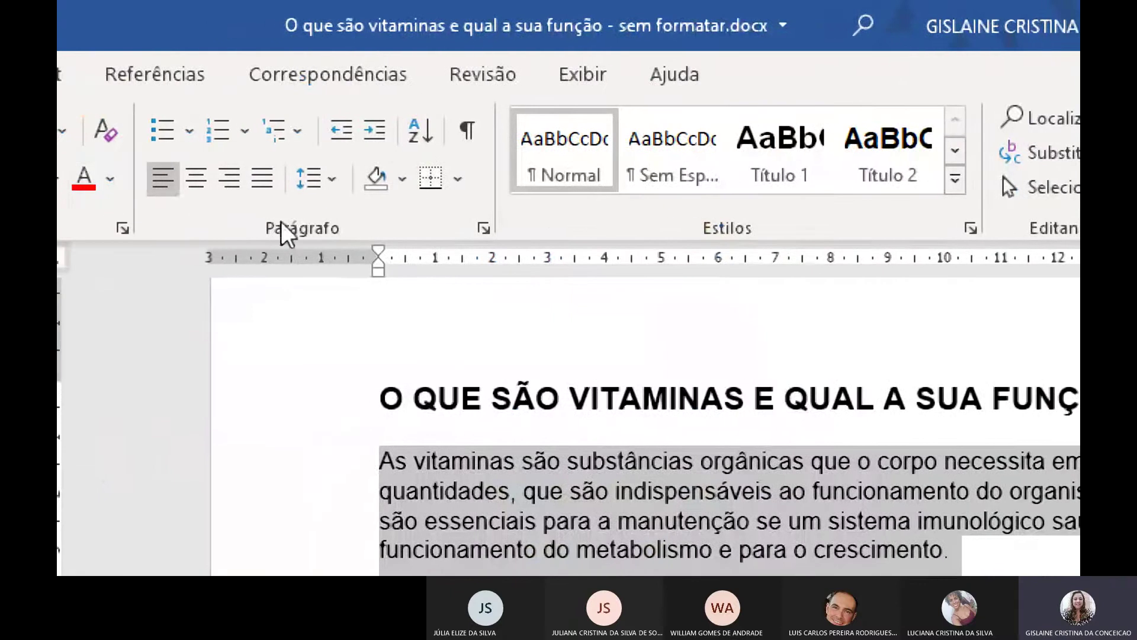
click(261, 179)
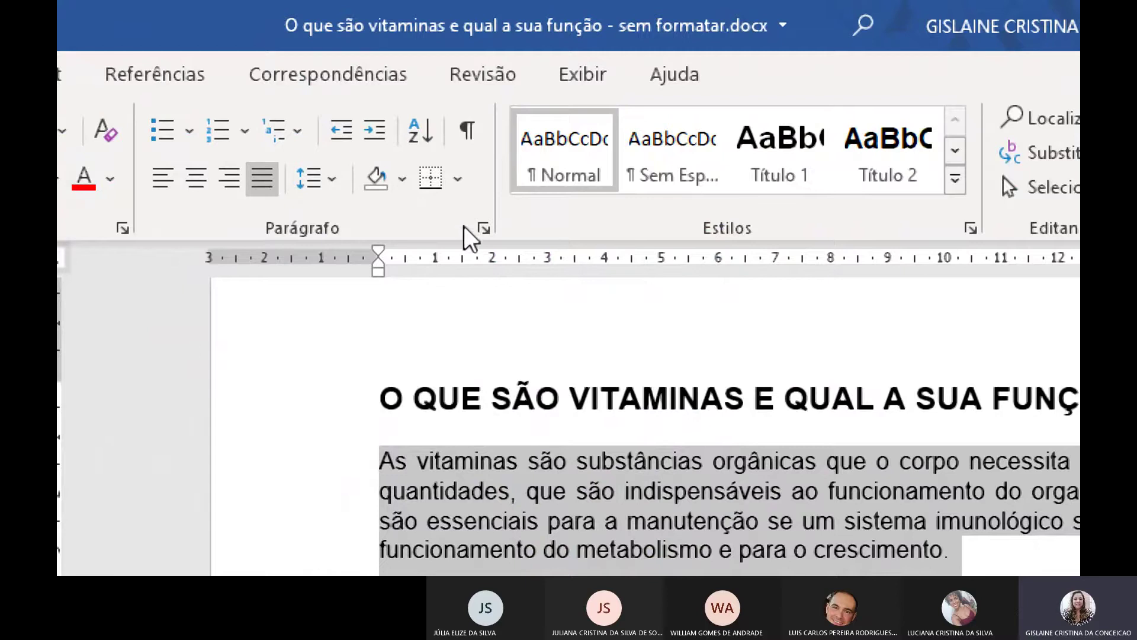
Step: Give the three introductory paragraphs a 1,25 cm first-line indent, 1,5 line spacing and 0 pt spacing after
click(483, 224)
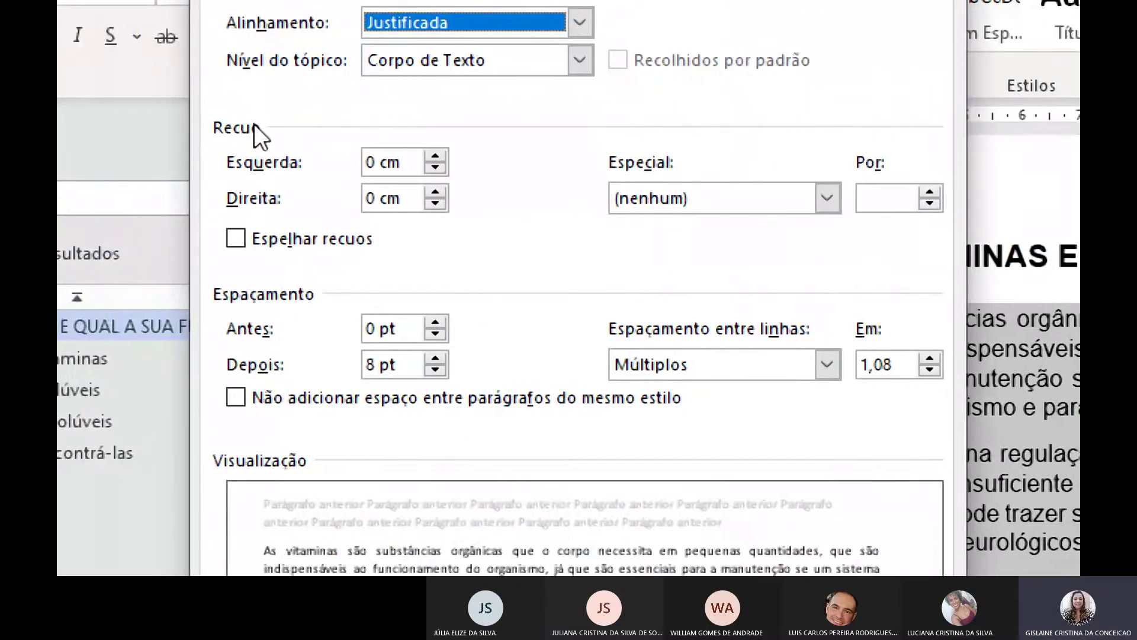
click(669, 196)
click(653, 240)
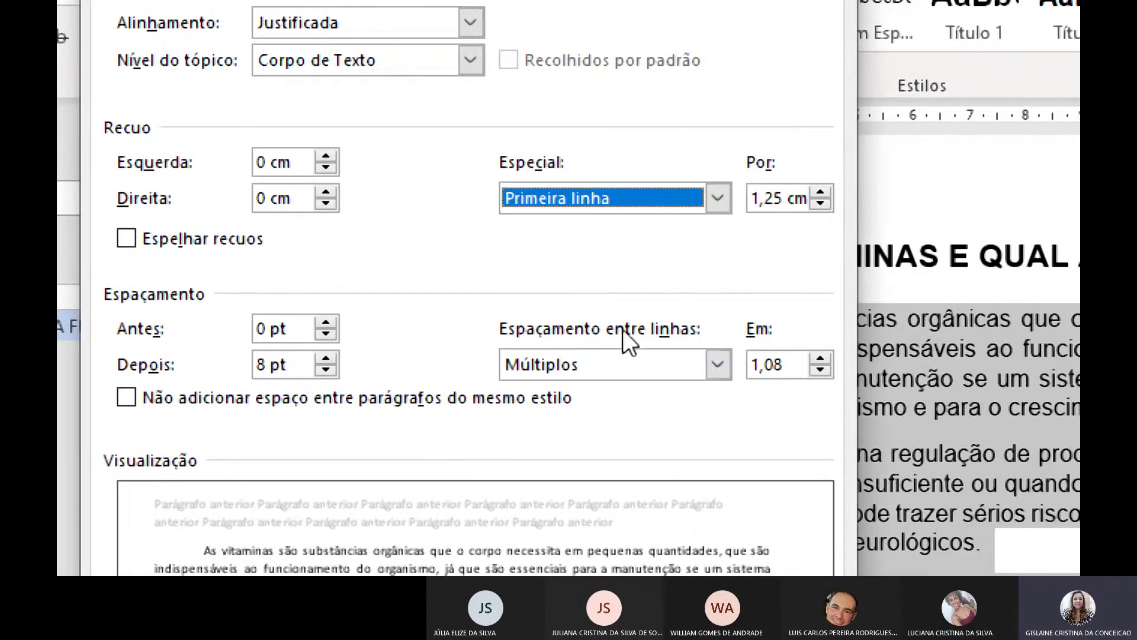
click(599, 368)
click(567, 414)
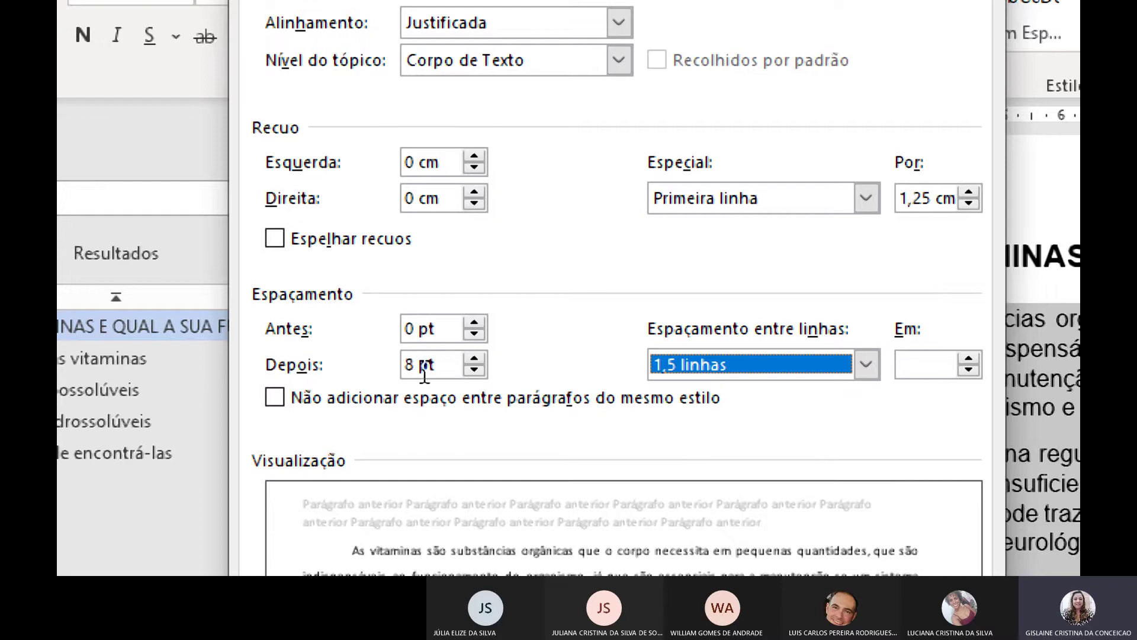
click(474, 368)
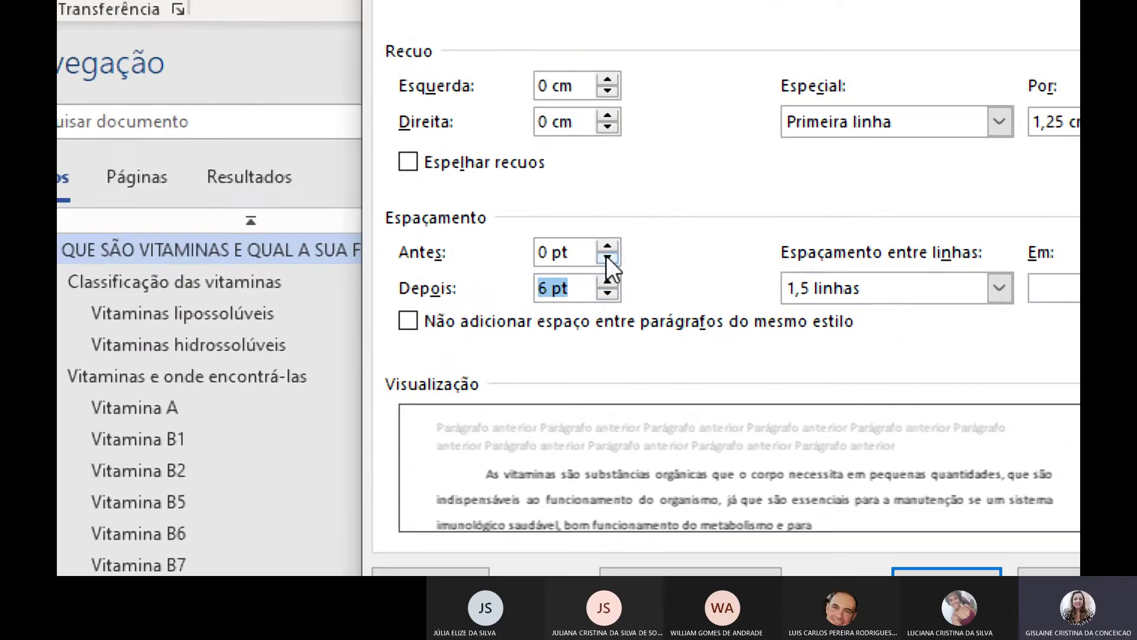
click(602, 293)
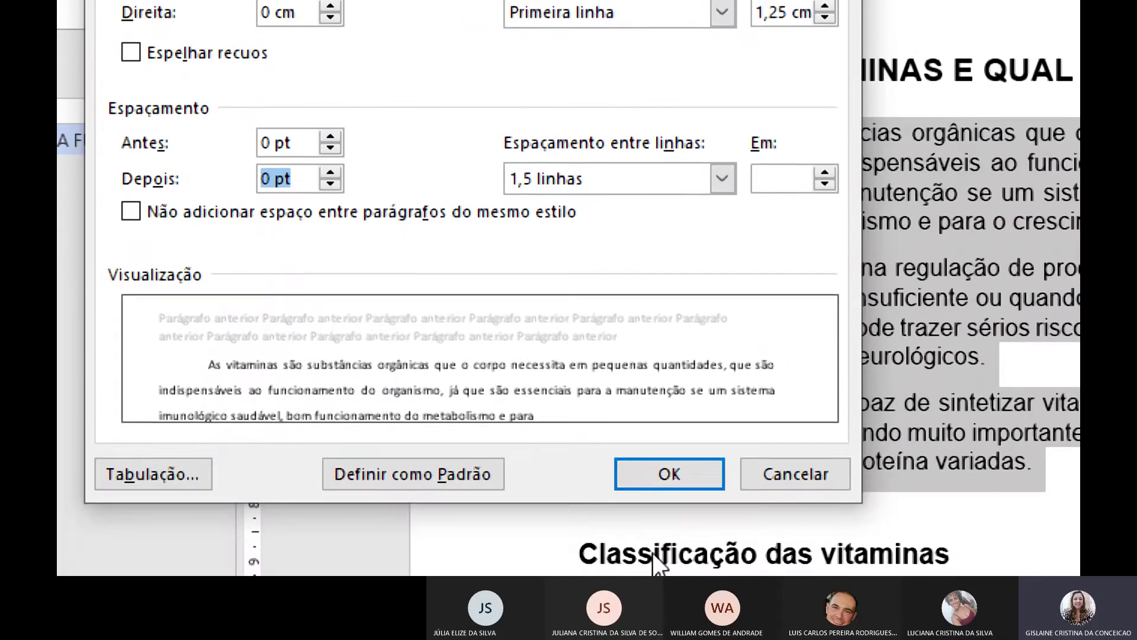
click(670, 468)
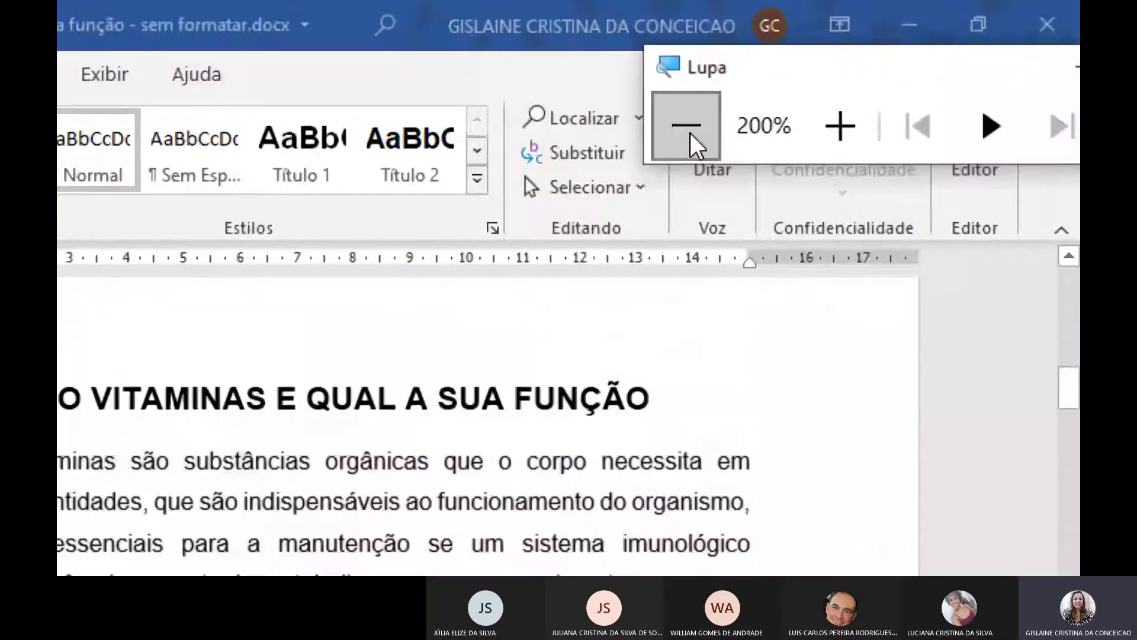
click(687, 129)
Step: Look over the headings, body text and vitamin table below the introductory paragraphs on page 2
triple_click(764, 350)
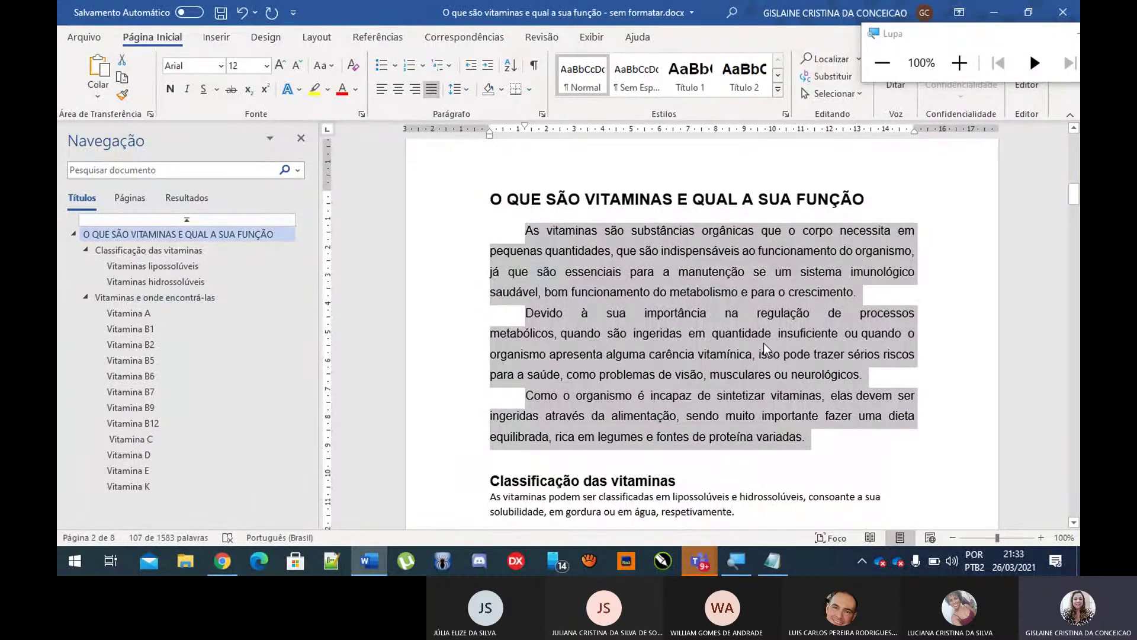
scroll(731, 324, down, 3)
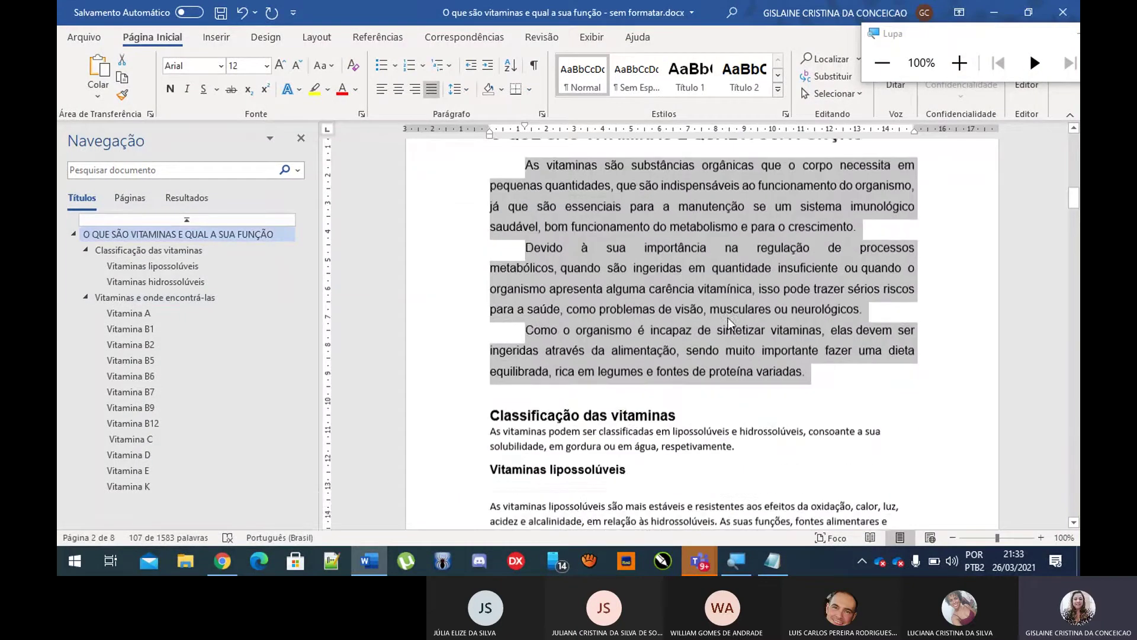
scroll(616, 294, down, 3)
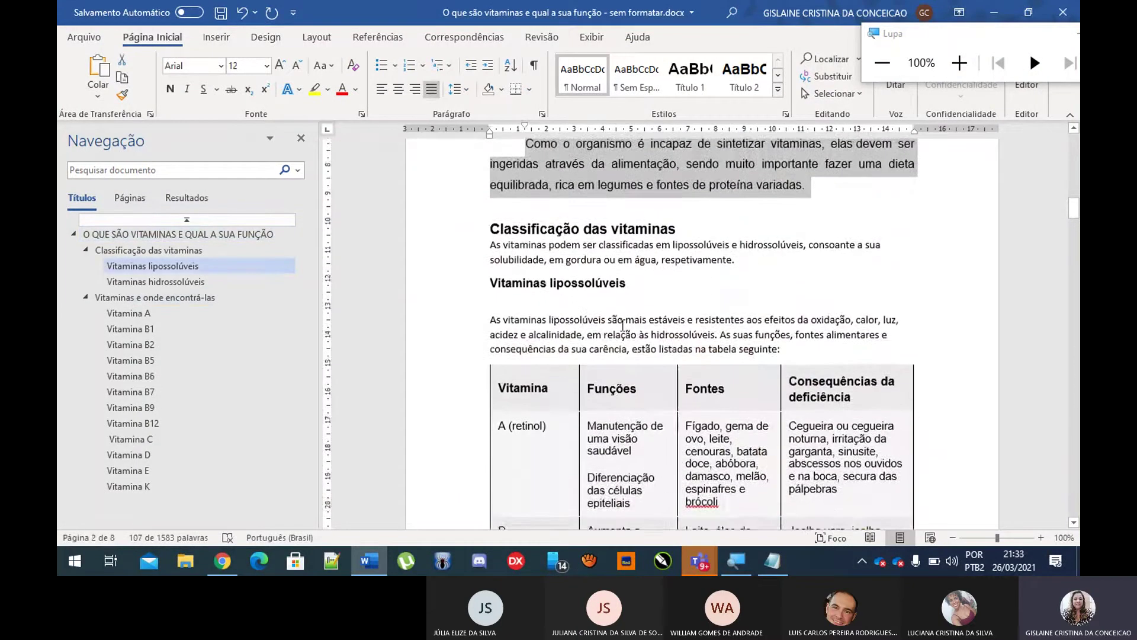
scroll(623, 325, down, 2)
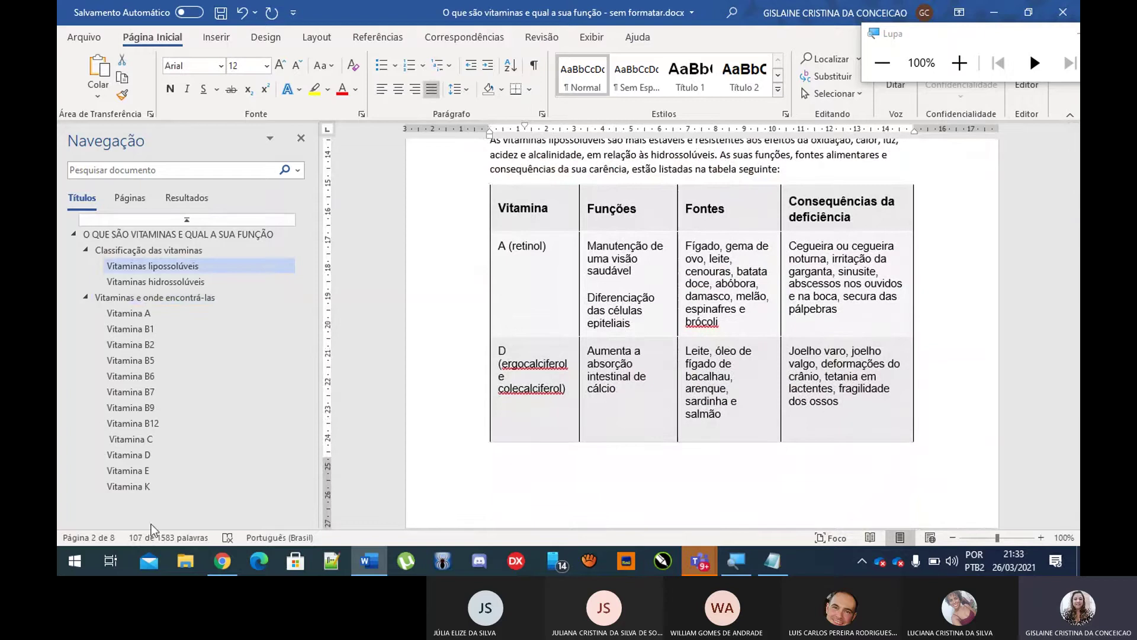
scroll(662, 384, up, 8)
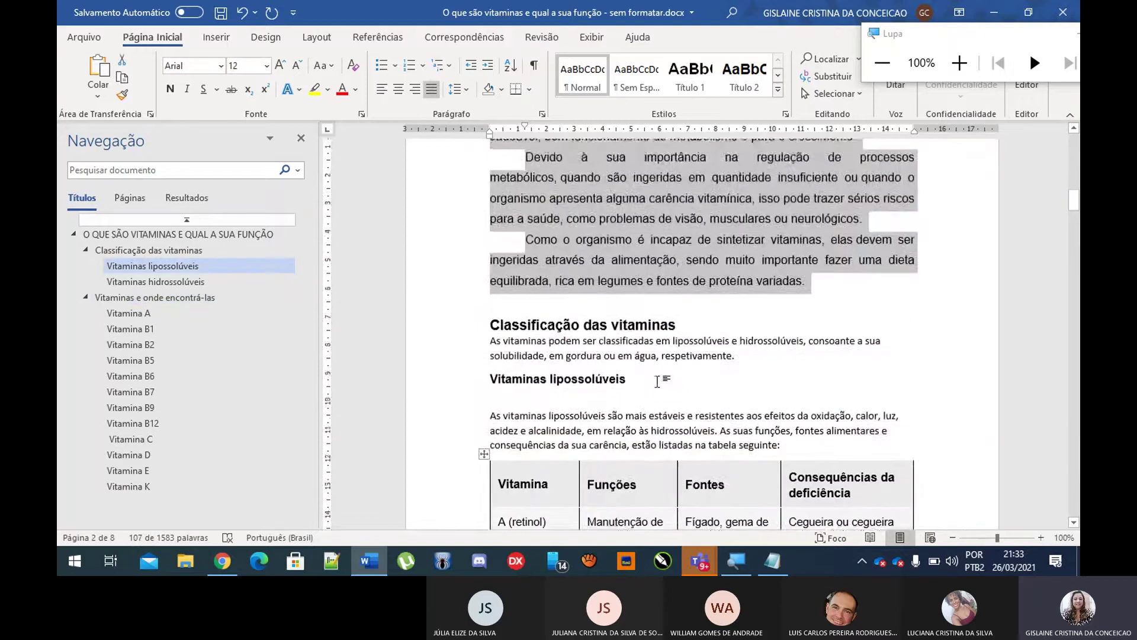
scroll(675, 339, down, 1)
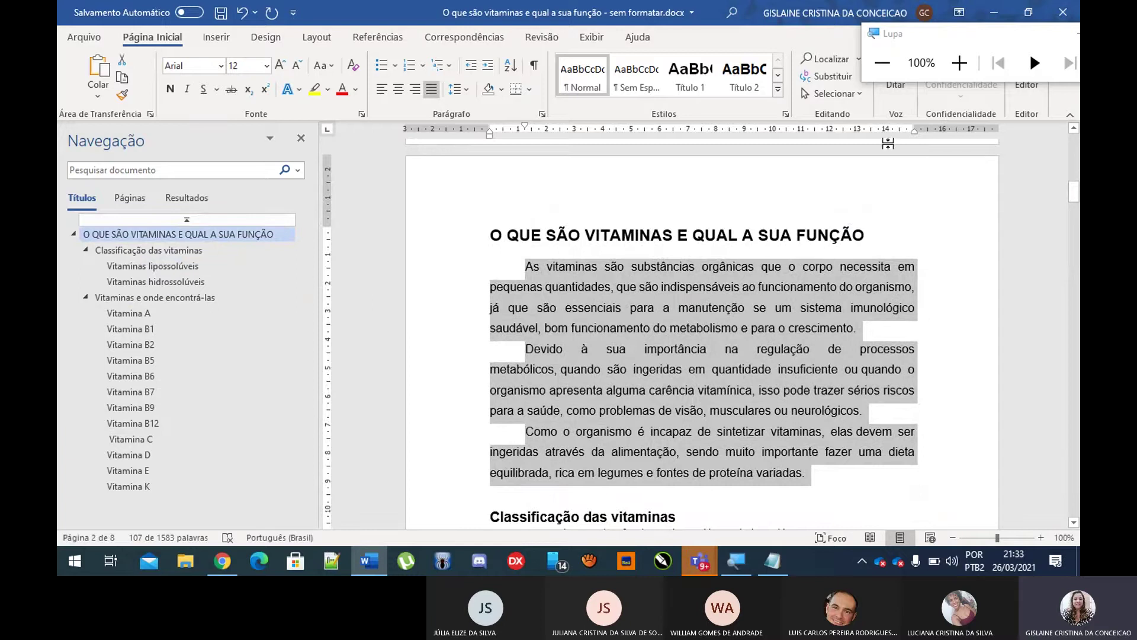
Step: Start a new paragraph style from the first introductory paragraph's formatting and name it TextoFormatado
click(810, 160)
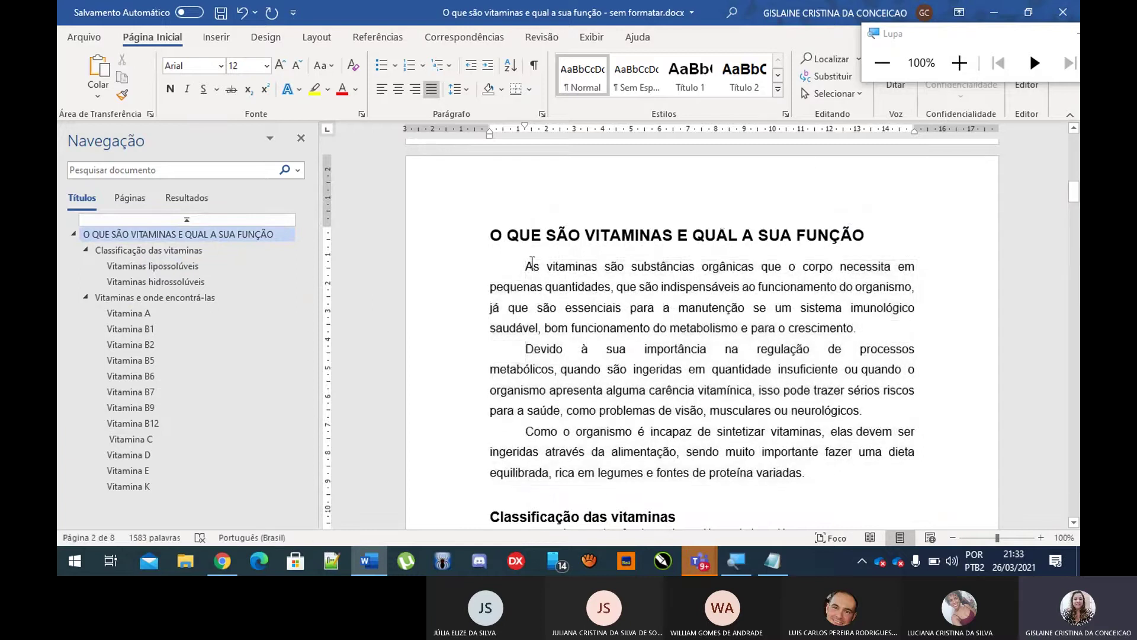
drag(525, 266, 850, 331)
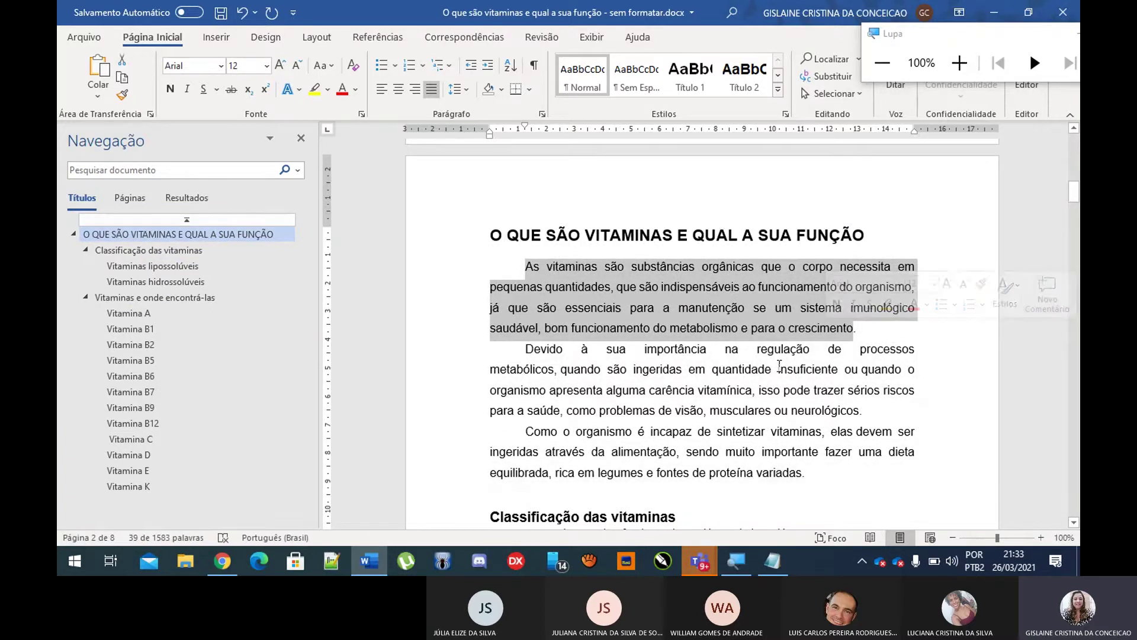
click(960, 62)
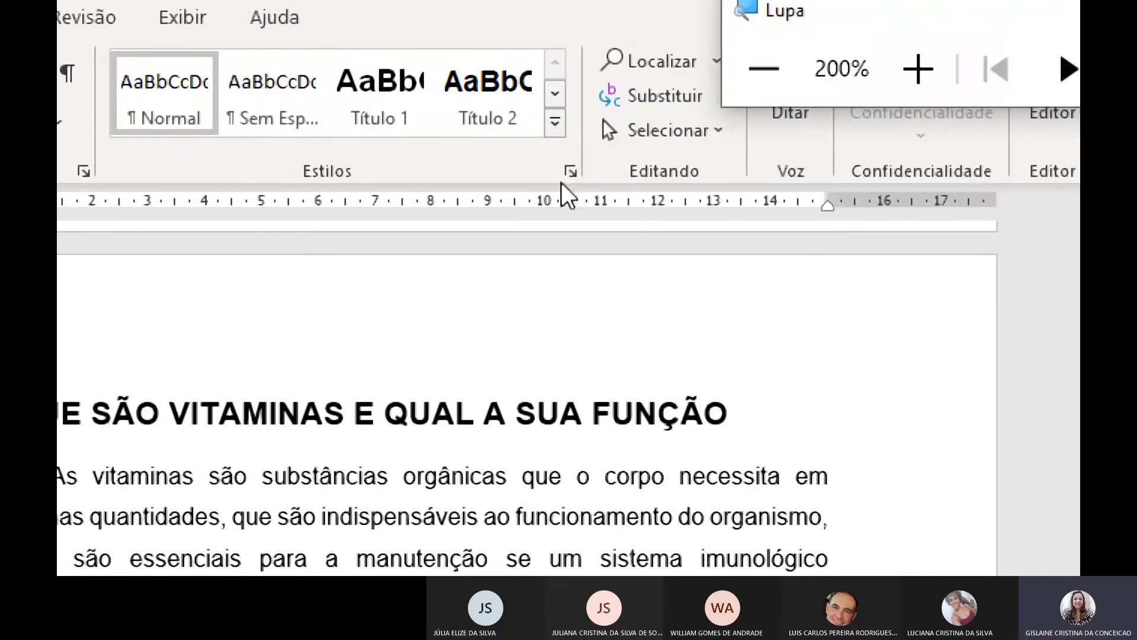
click(571, 171)
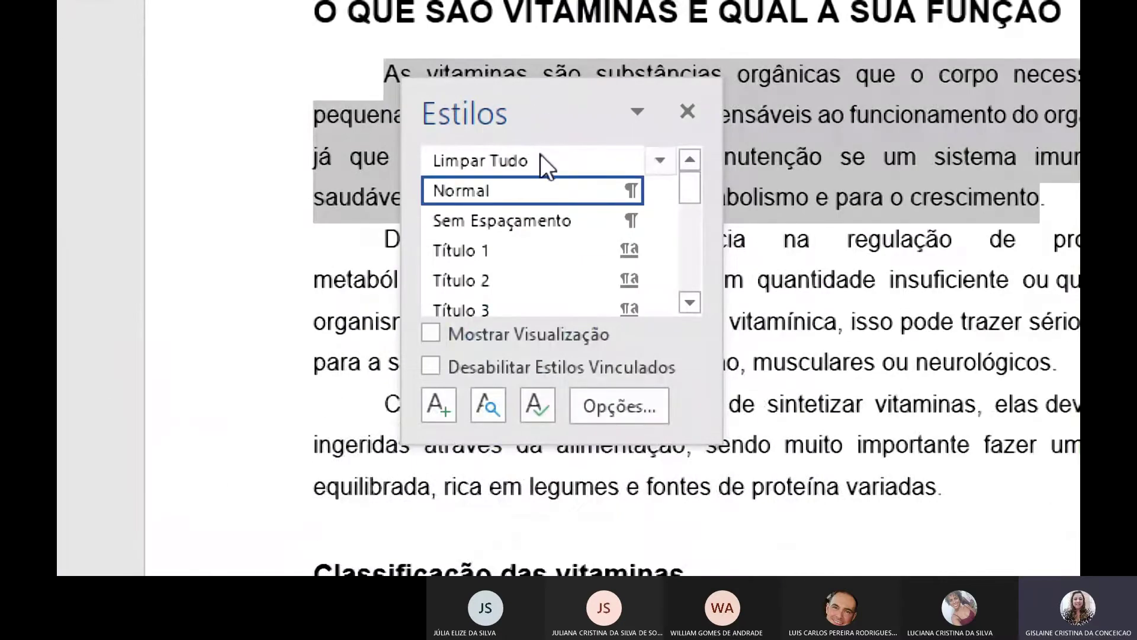
mouse_move(540, 191)
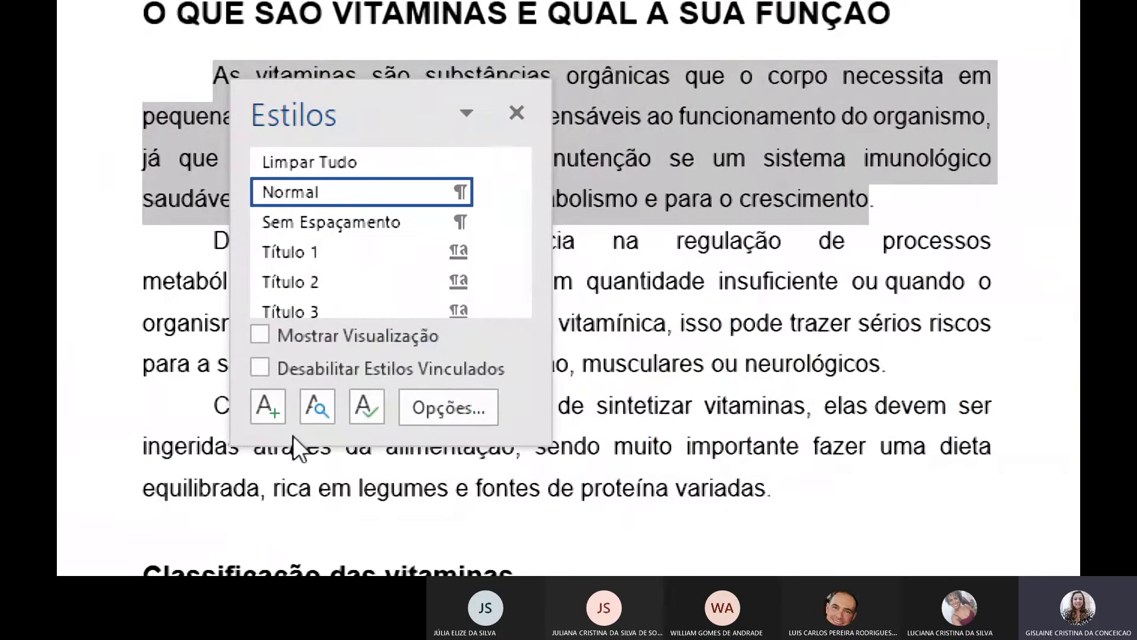
click(264, 403)
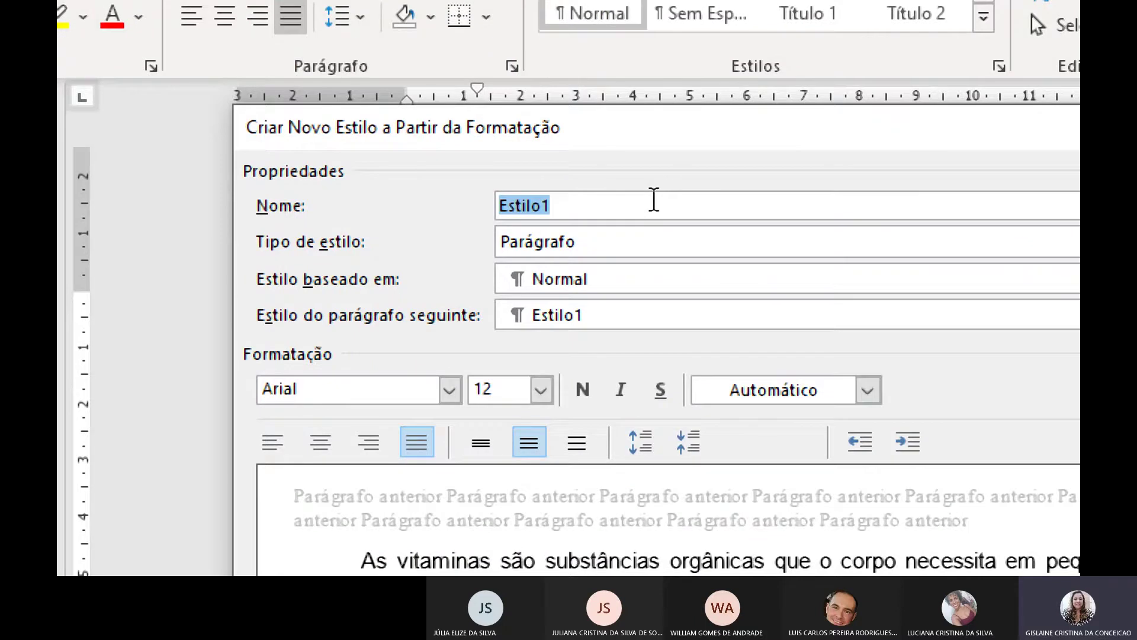
text(T)
key(BackSpace)
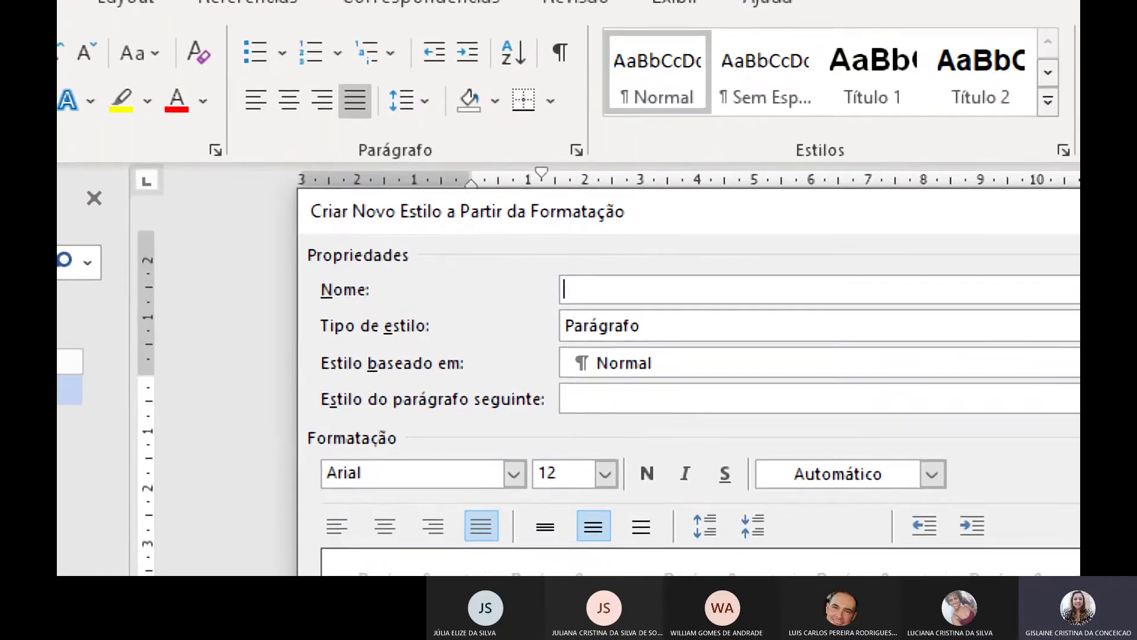
text(TextoFo)
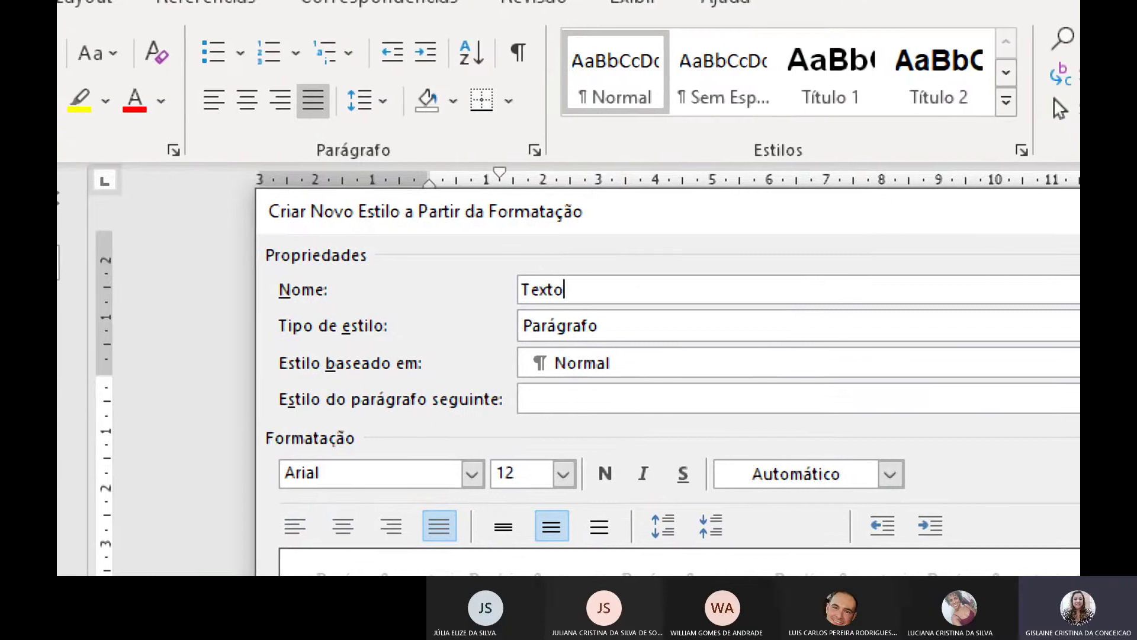
text(rmatad)
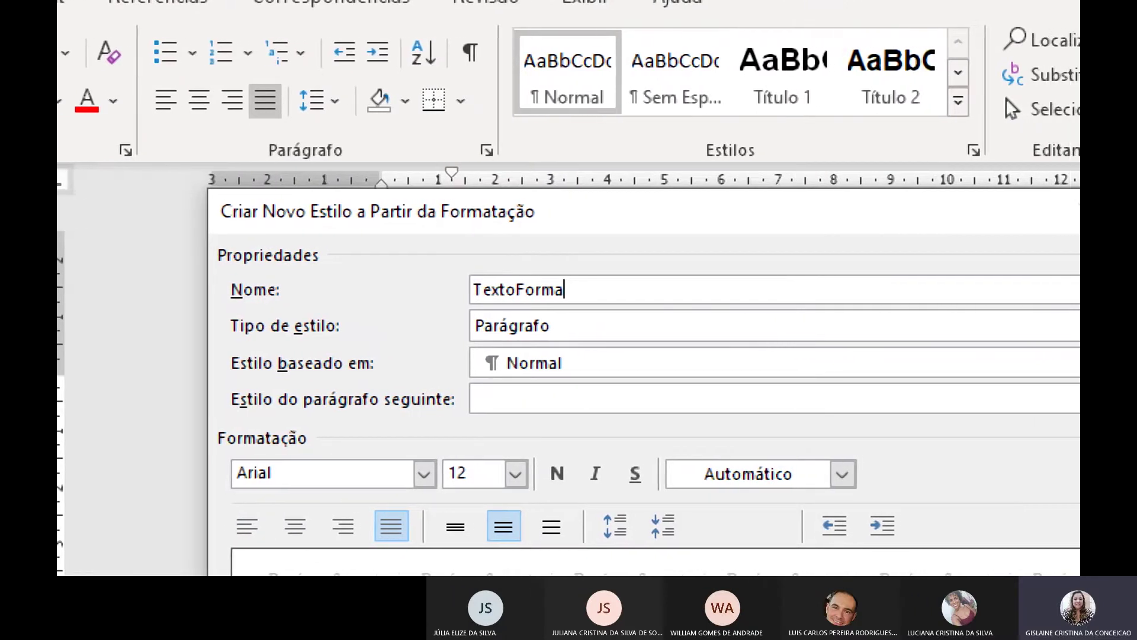
text(o)
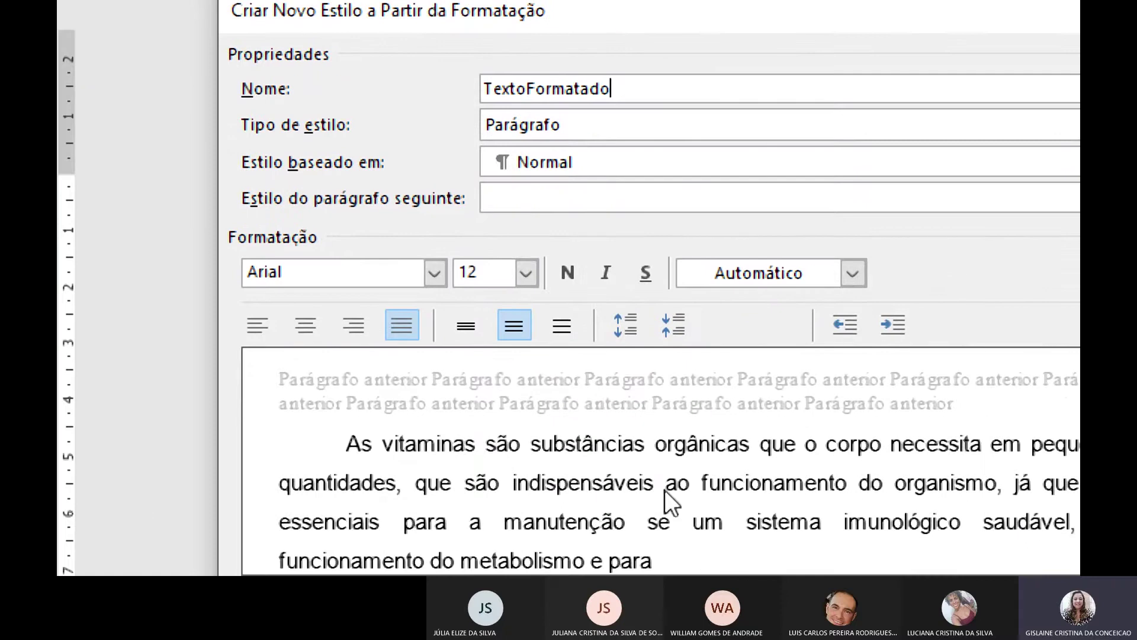
Step: Review the new style's summary for font, size, first-line indent, alignment and line spacing
click(314, 336)
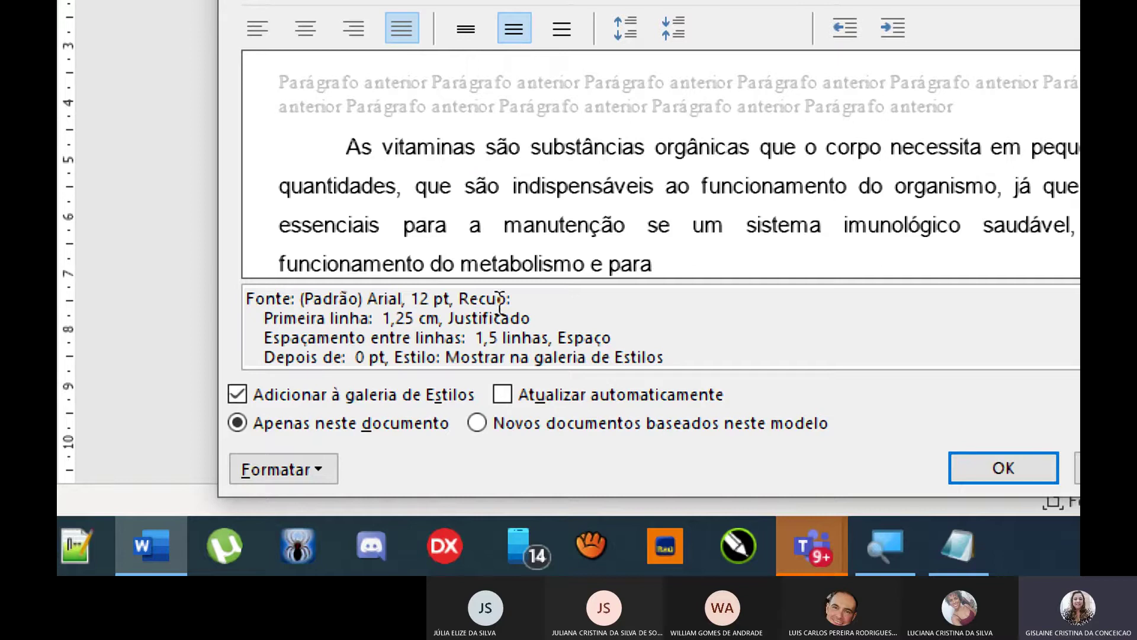
drag(247, 299, 475, 289)
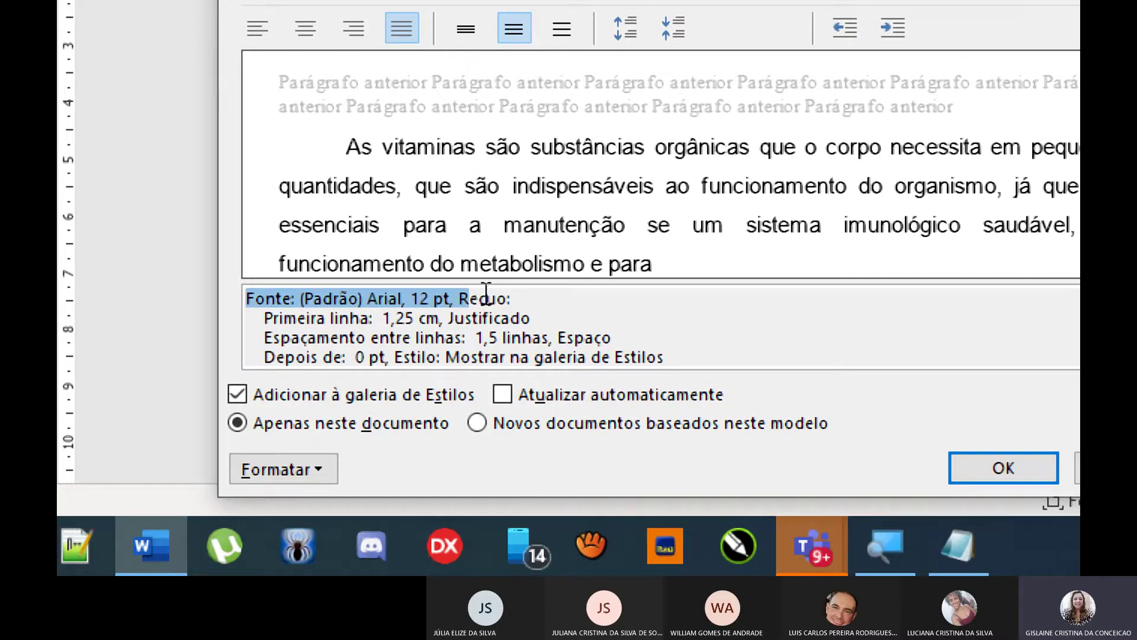
drag(310, 318, 553, 314)
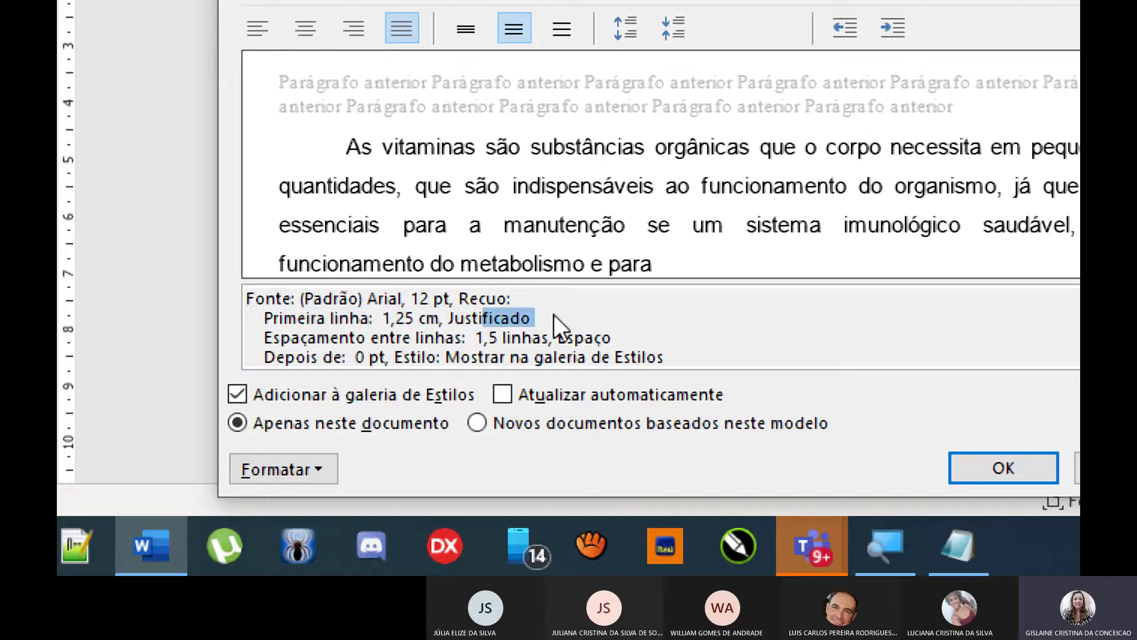
drag(280, 336, 410, 345)
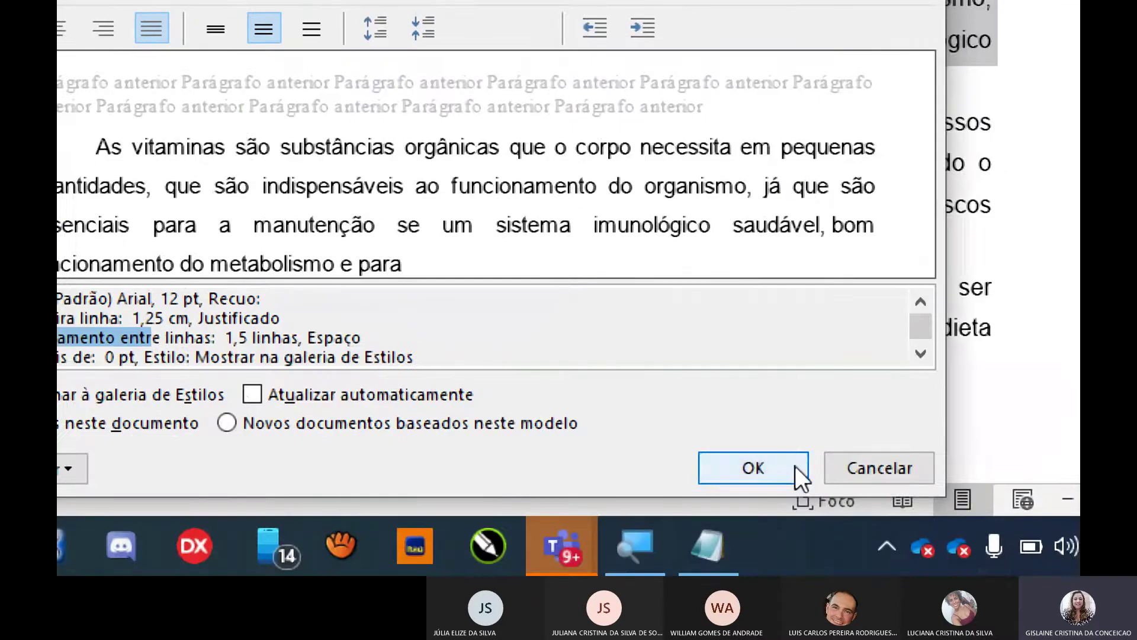
Step: Save the TextoFormatado style, close the styles list and show the full style gallery
click(794, 467)
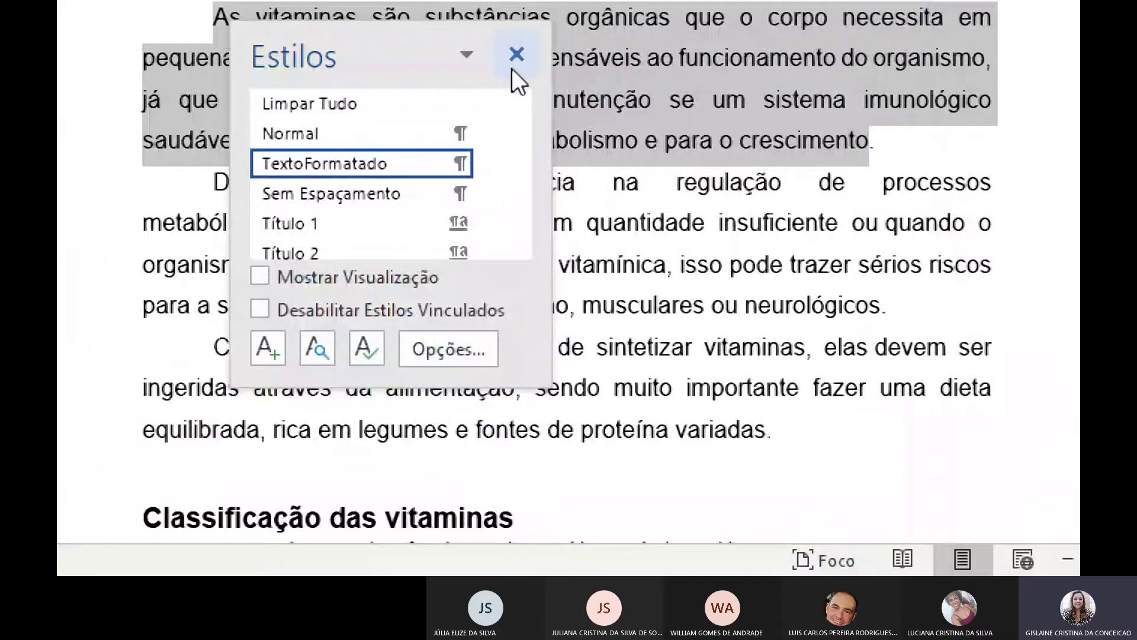
click(514, 56)
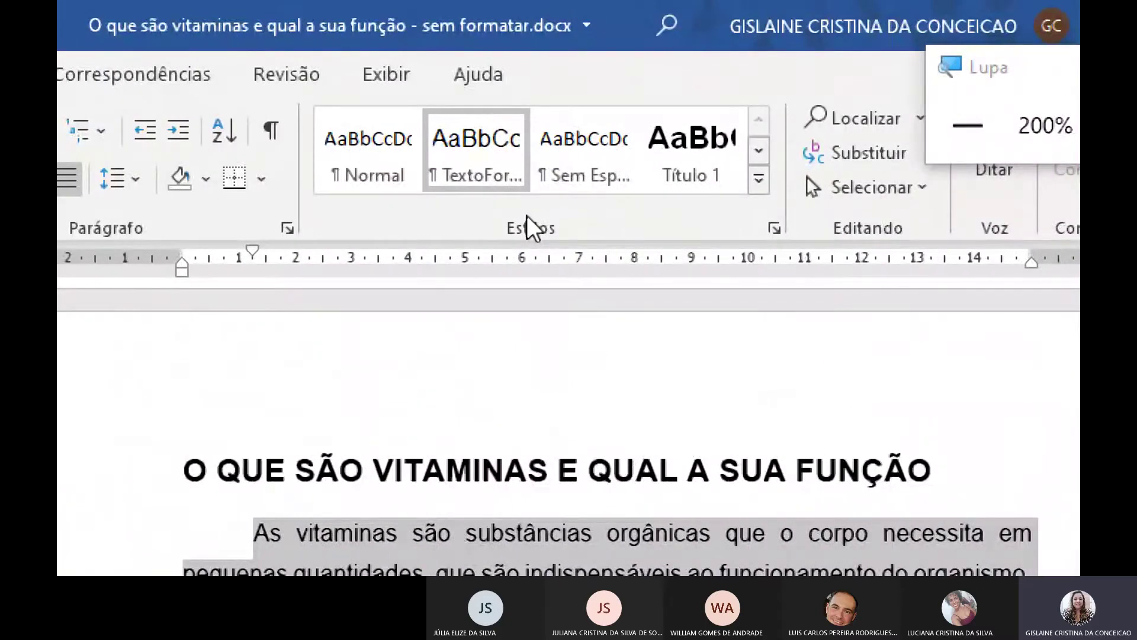
click(758, 178)
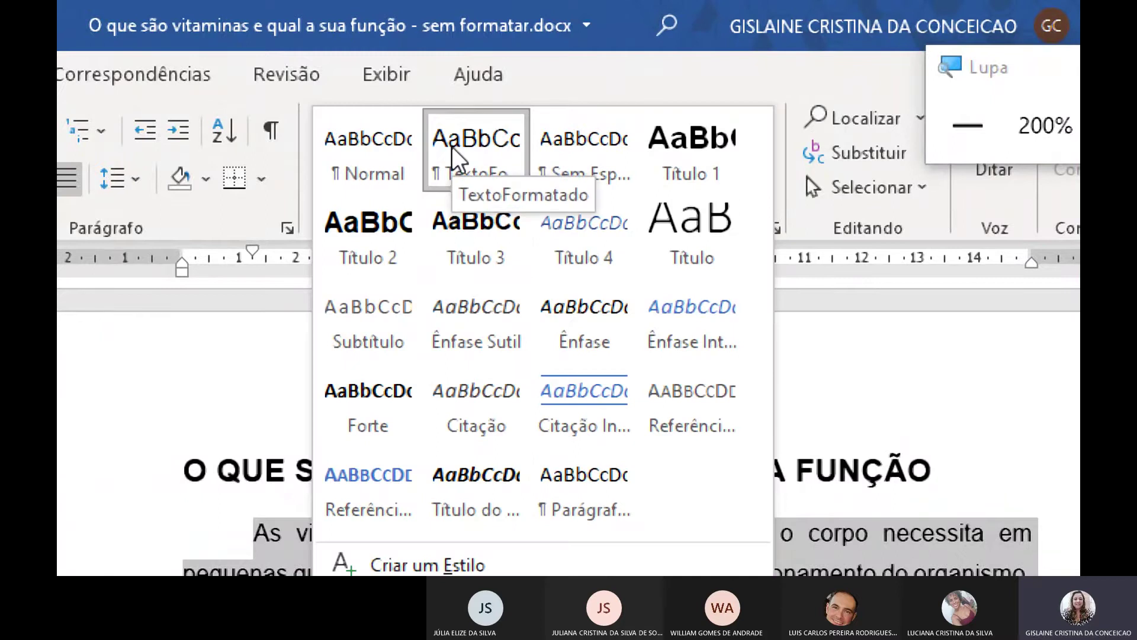
Step: Apply the TextoFormatado style to the paragraph under the "Classificação das vitaminas" heading
click(642, 65)
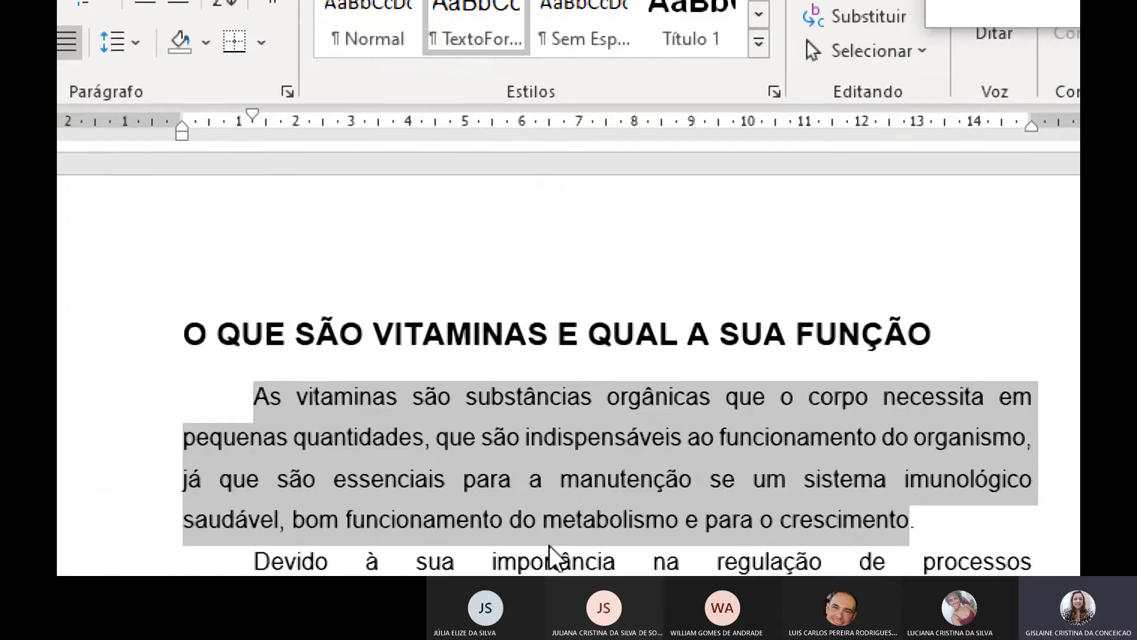
scroll(537, 328, down, 2)
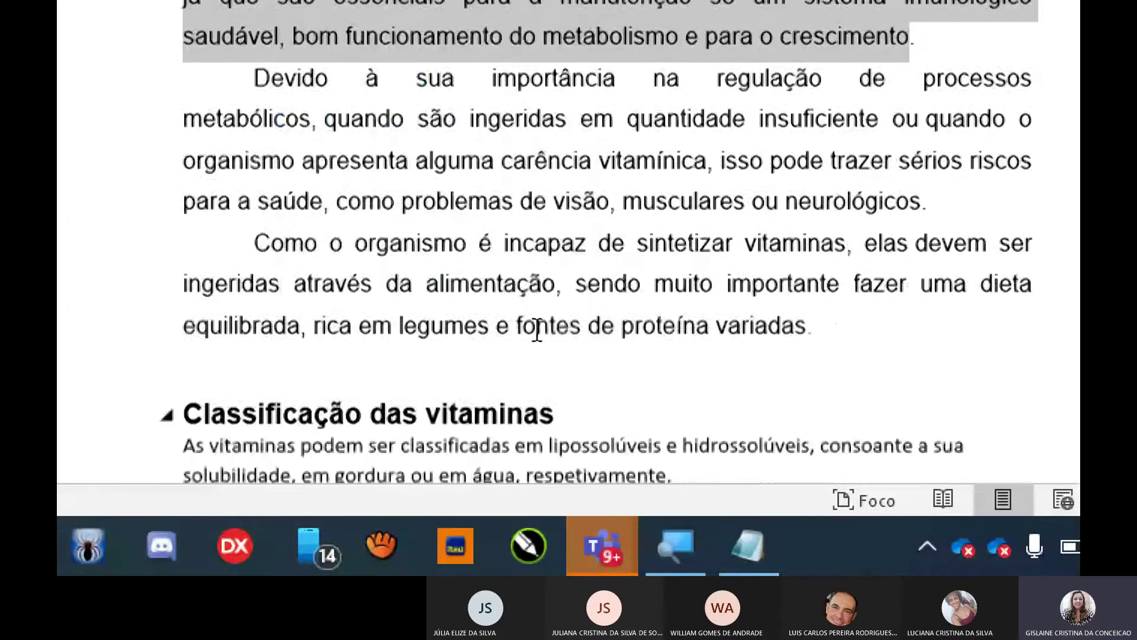
scroll(537, 329, down, 3)
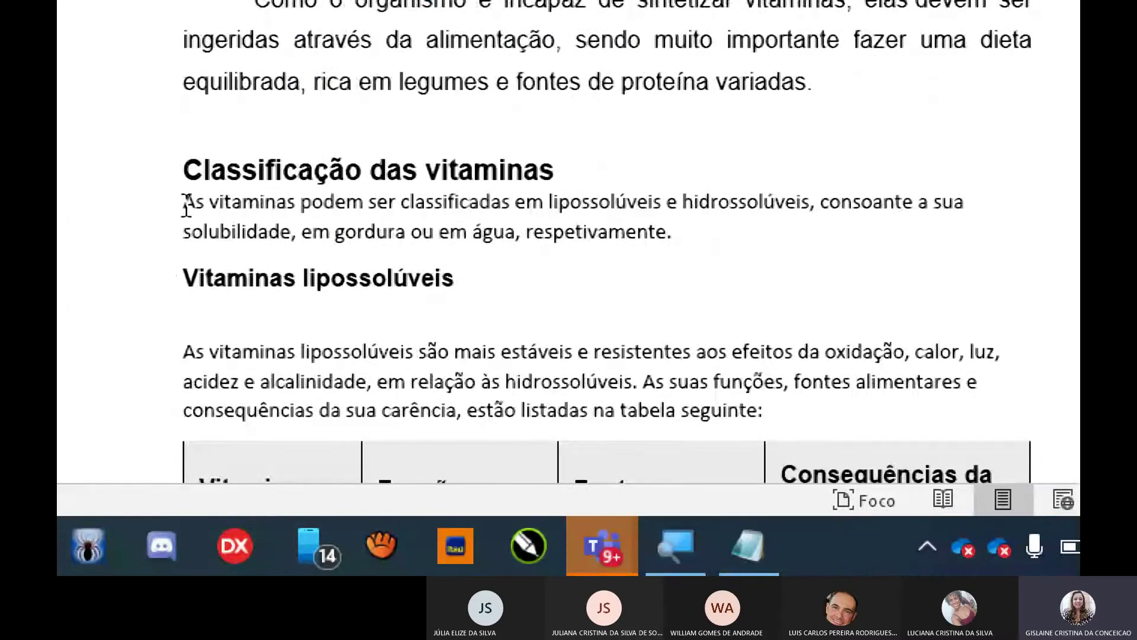
drag(185, 204, 711, 246)
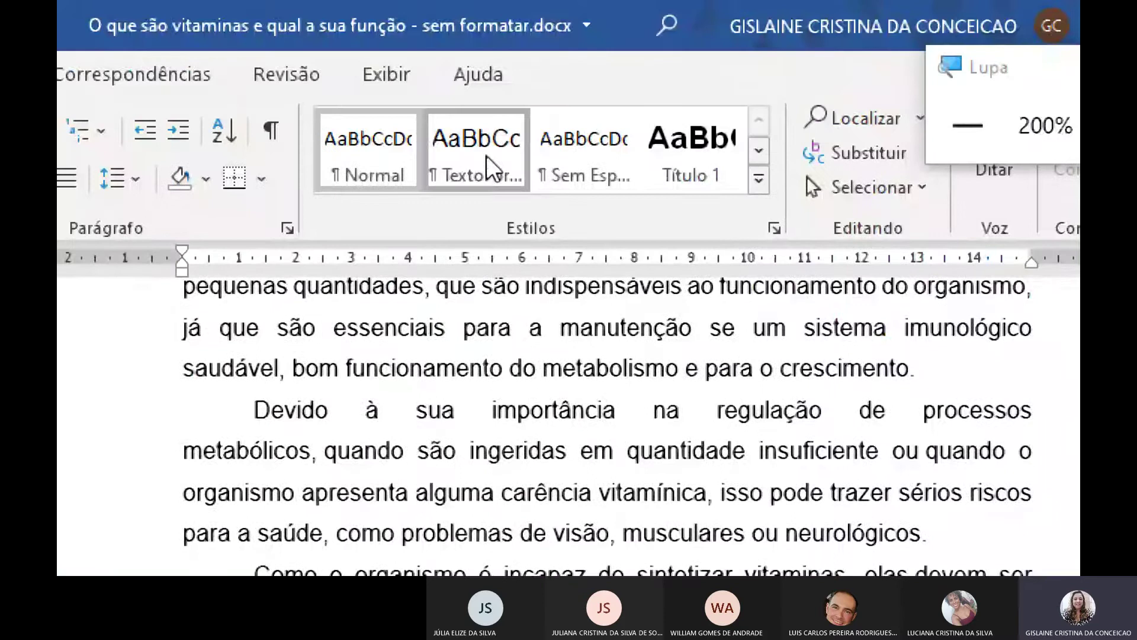
click(485, 36)
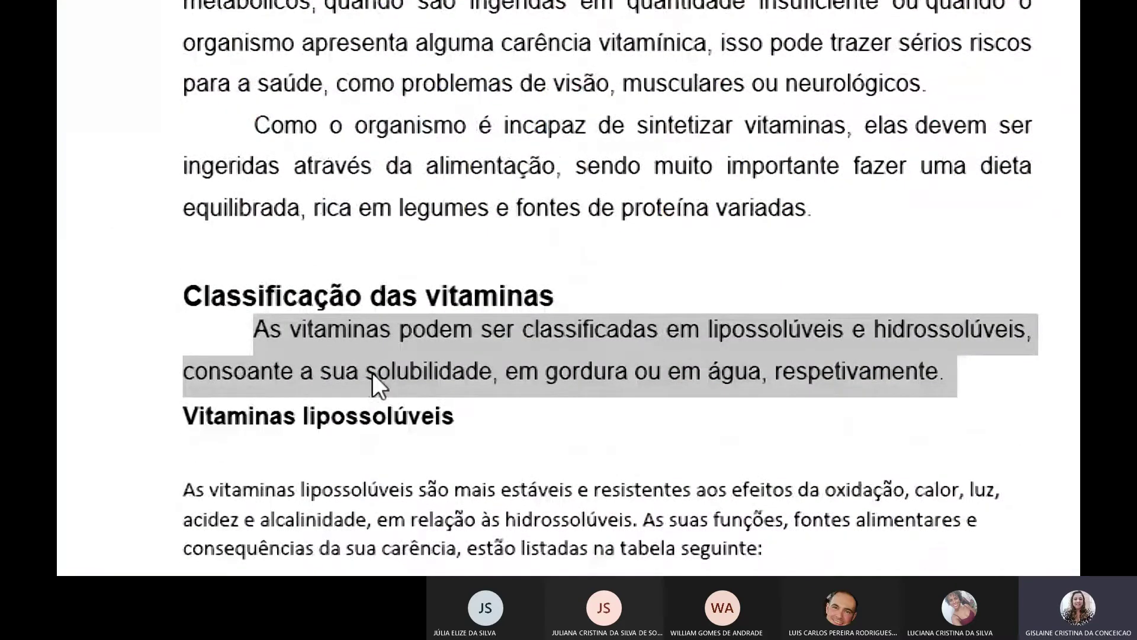
Step: Apply the TextoFormatado style to the paragraph under "Vitaminas lipossolúveis", above the vitamin table
scroll(373, 372, down, 3)
drag(184, 373, 379, 374)
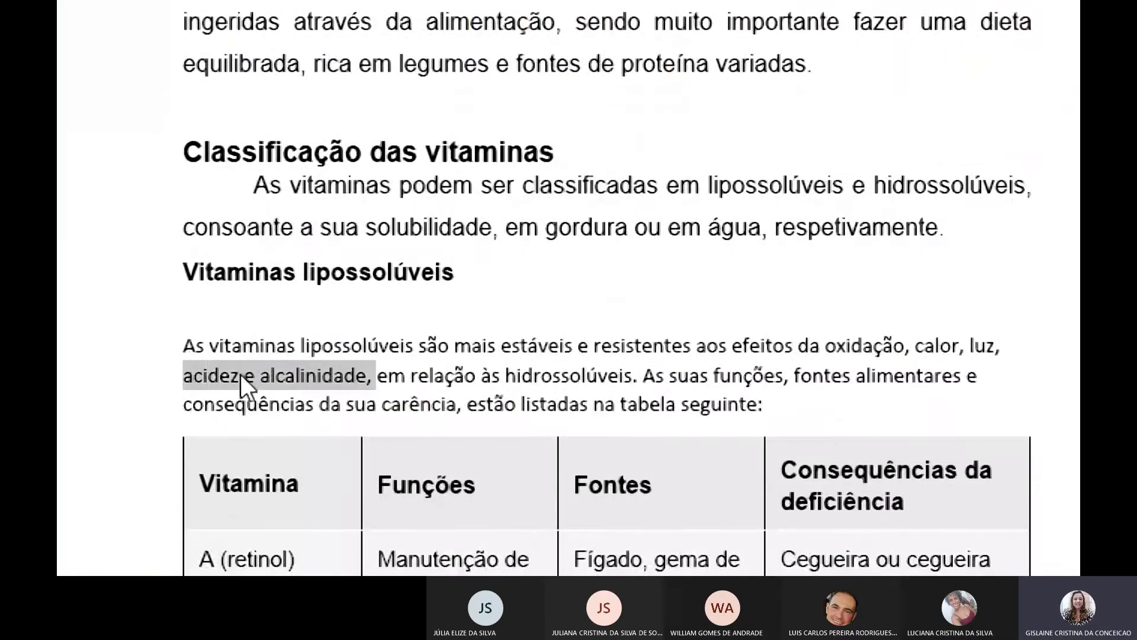
click(203, 375)
triple_click(535, 265)
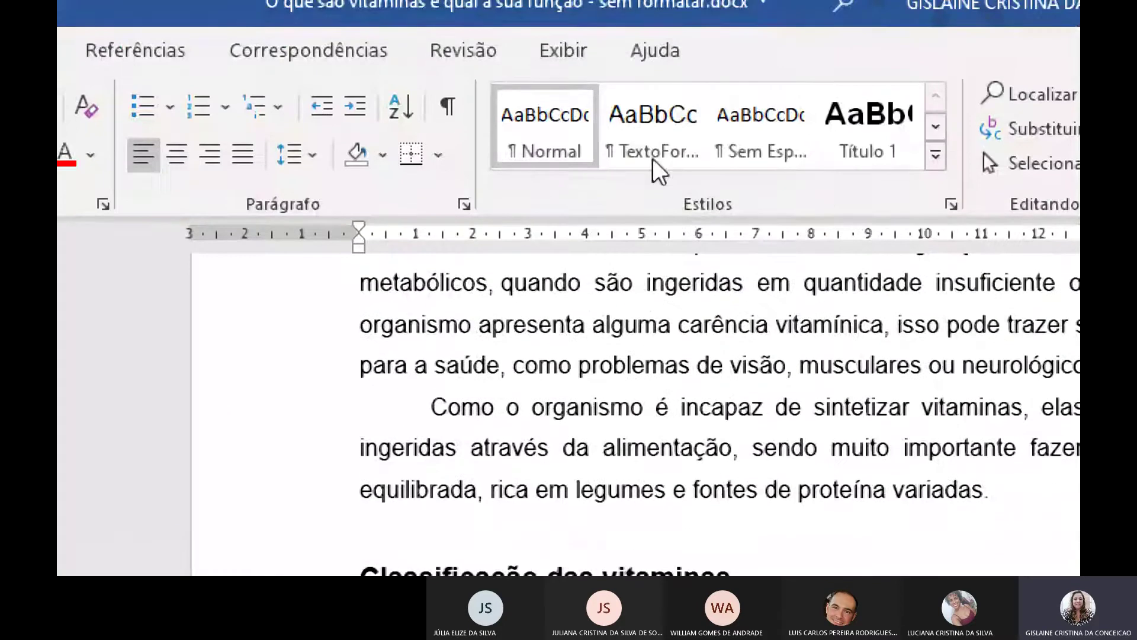
click(657, 17)
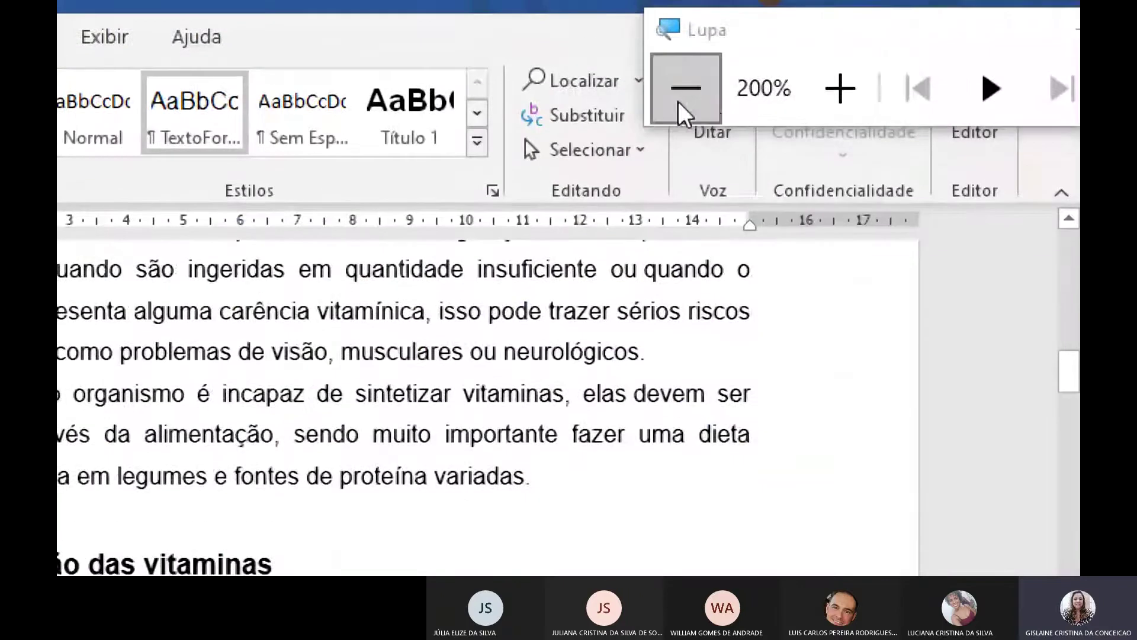
click(678, 101)
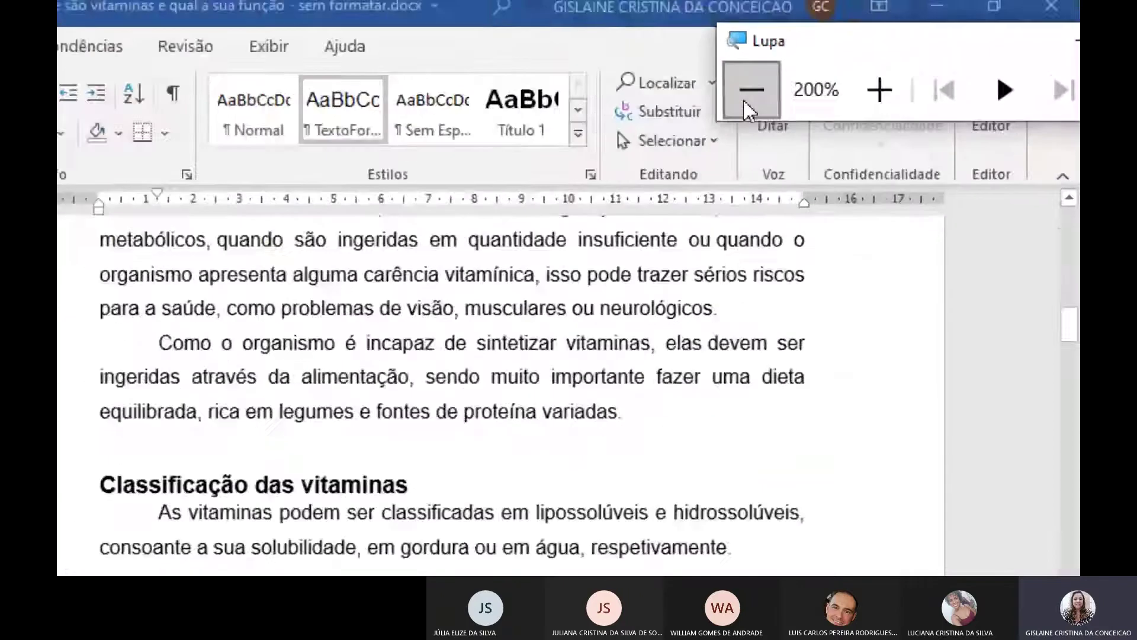
Step: Select the paragraph under "Vitaminas hidrossolúveis" and look over the vitamin table that follows it
scroll(752, 306, down, 12)
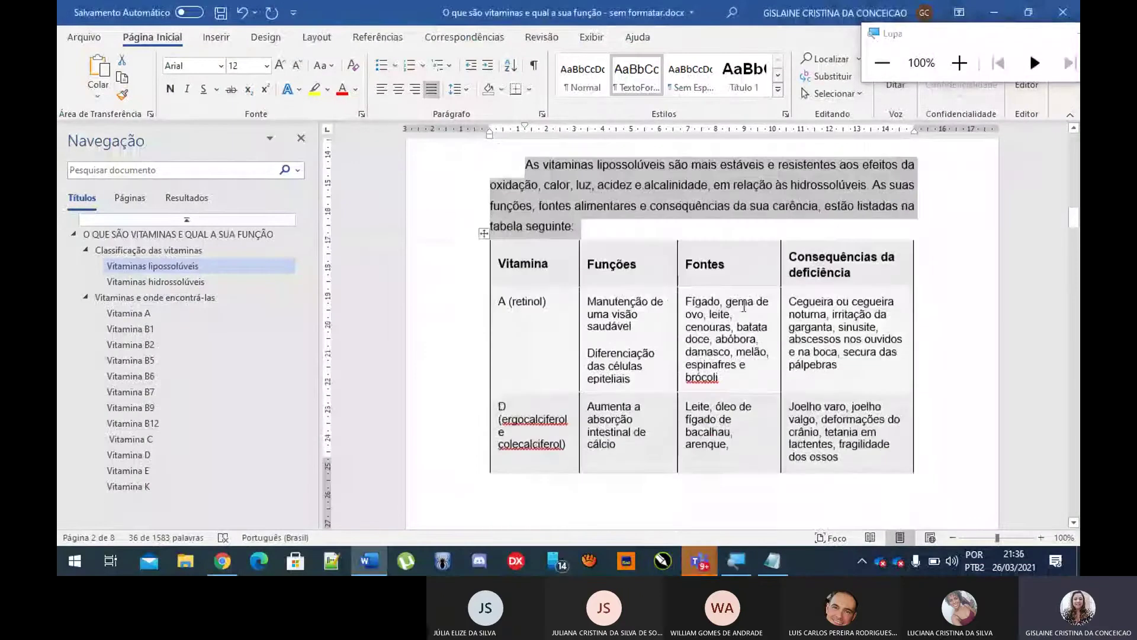
scroll(638, 338, down, 3)
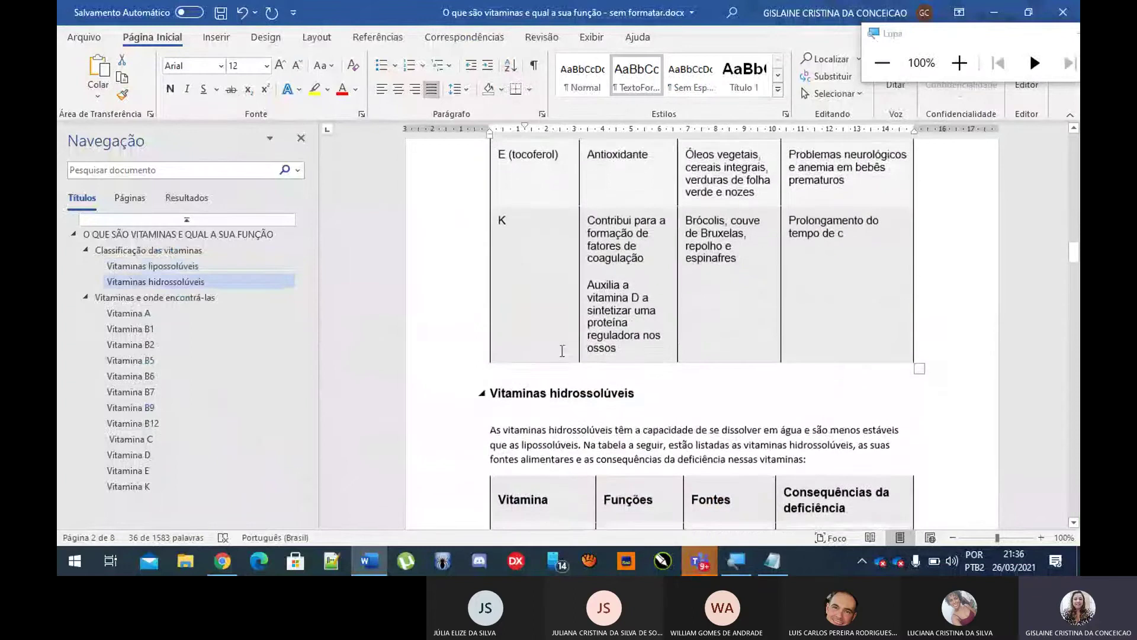
drag(492, 396, 809, 424)
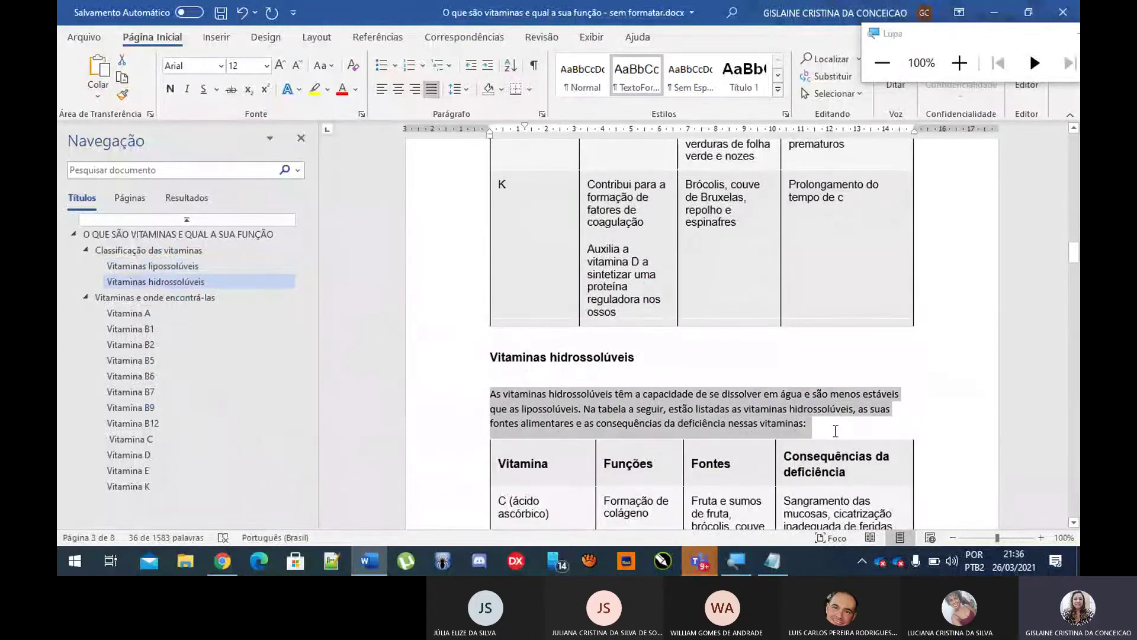
scroll(628, 418, down, 8)
scroll(628, 418, down, 16)
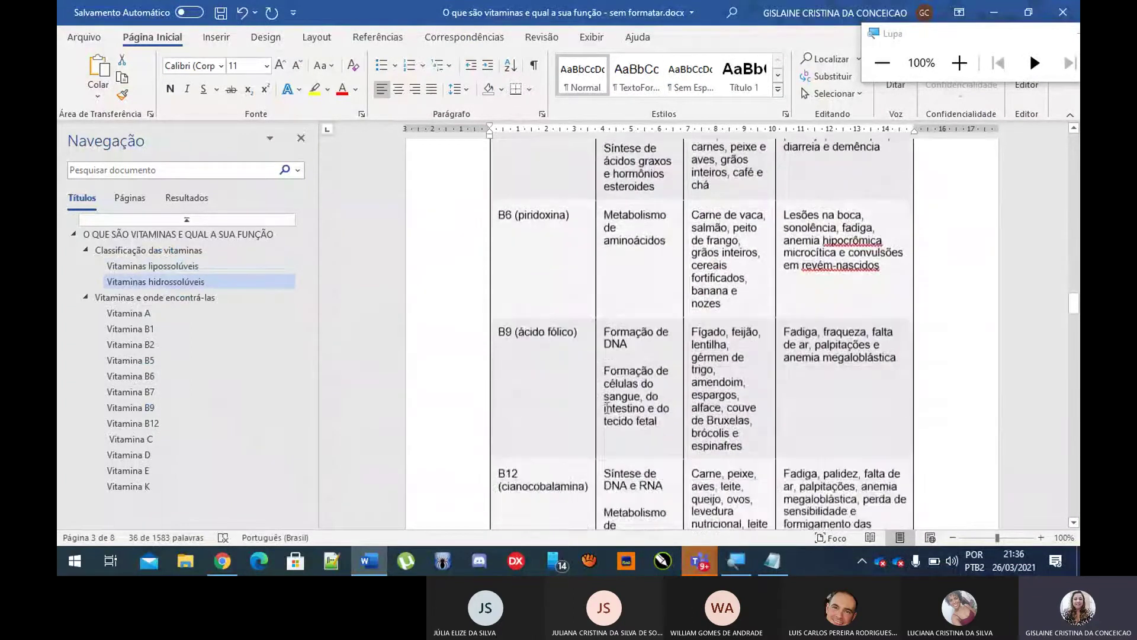
scroll(570, 403, down, 2)
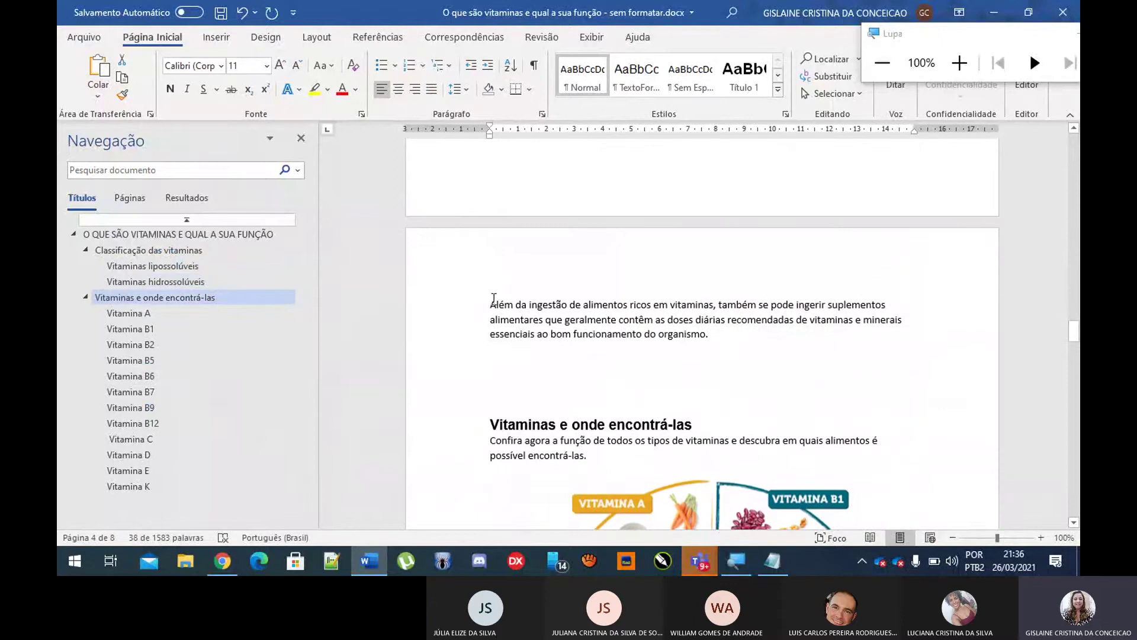
Step: Apply TextoFormatado to the "Além da ingestão de alimentos" paragraph and remove the extra blank lines before "Vitaminas e onde encontrá-las"
drag(490, 304, 714, 359)
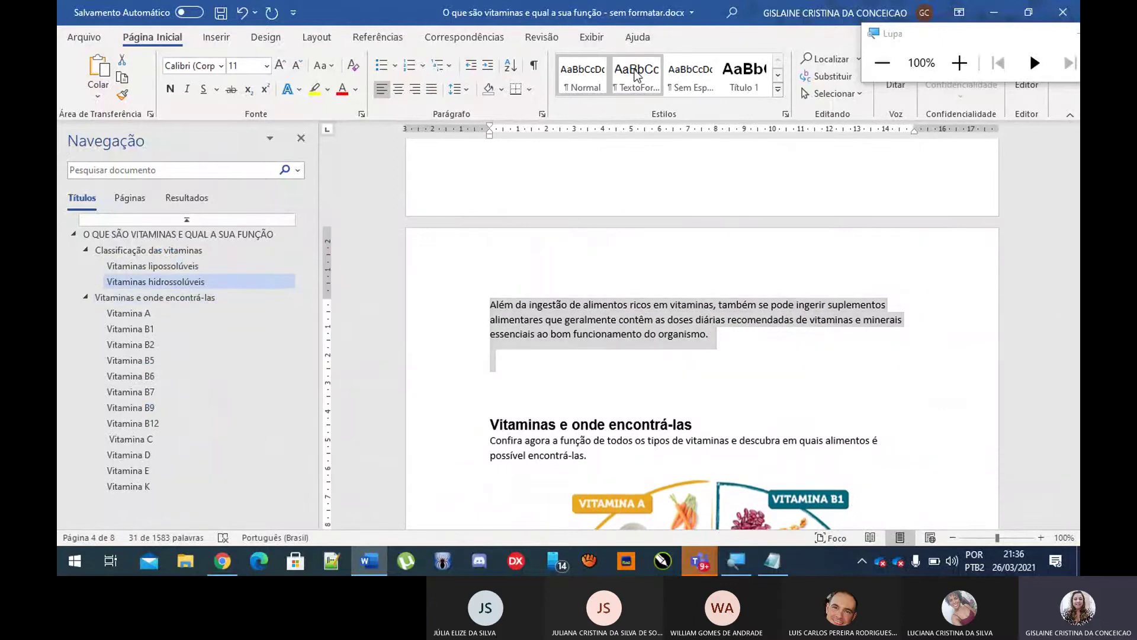
click(636, 77)
click(581, 382)
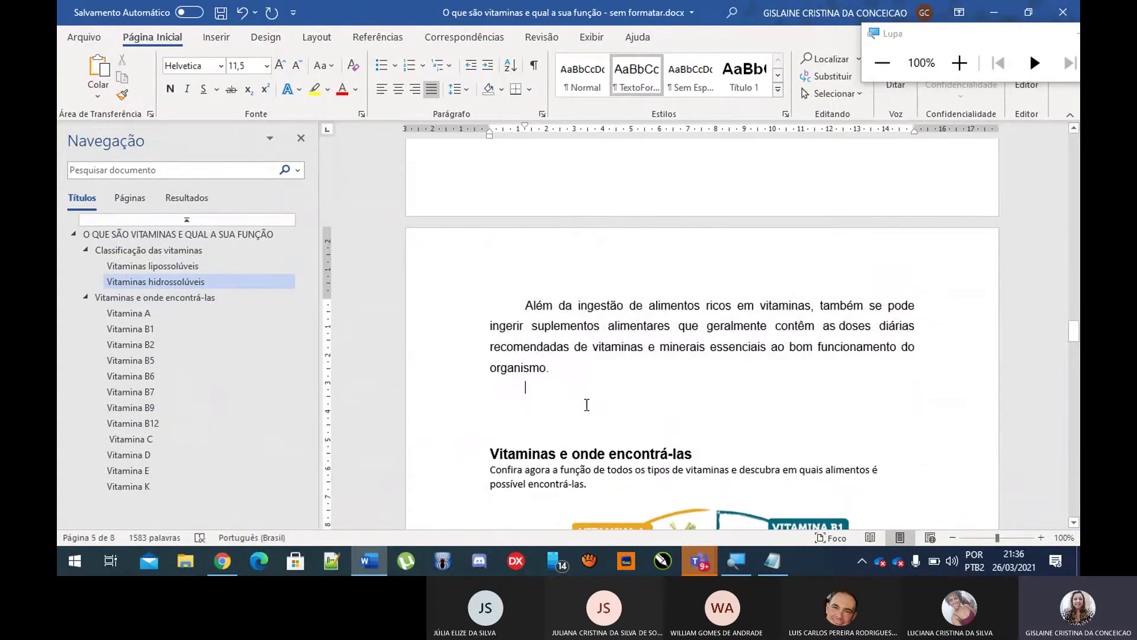
key(Delete)
key(Delete)
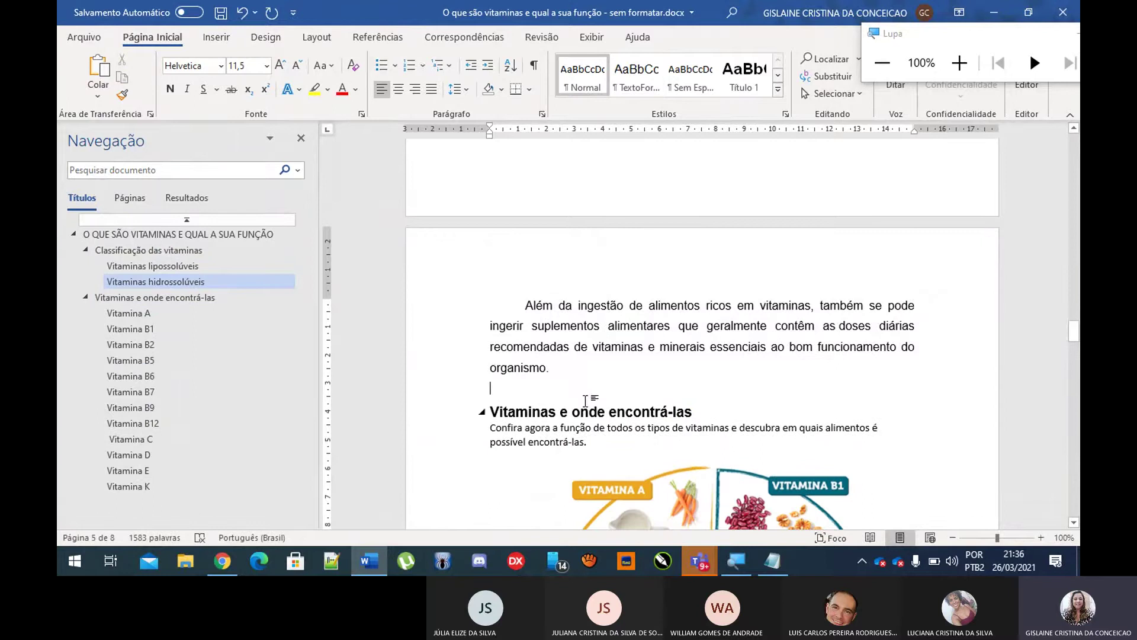
Step: Apply TextoFormatado to the "Confira agora" paragraph and insert a blank line beneath the "Vitaminas e onde encontrá-las" heading
scroll(586, 401, down, 12)
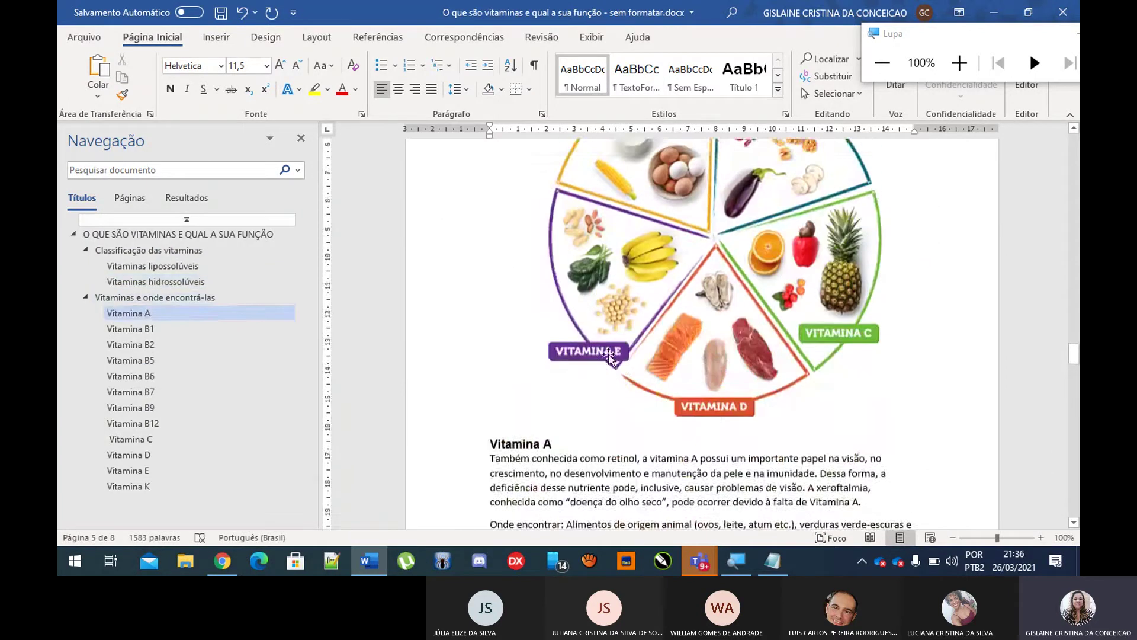
scroll(610, 355, up, 5)
drag(489, 210, 586, 227)
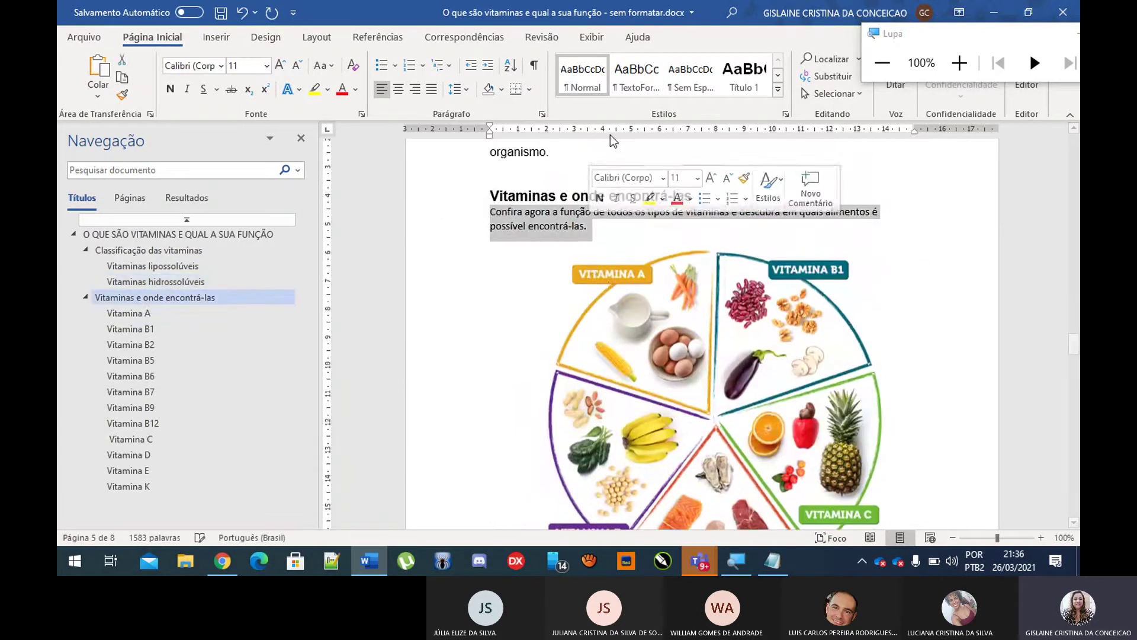
click(638, 87)
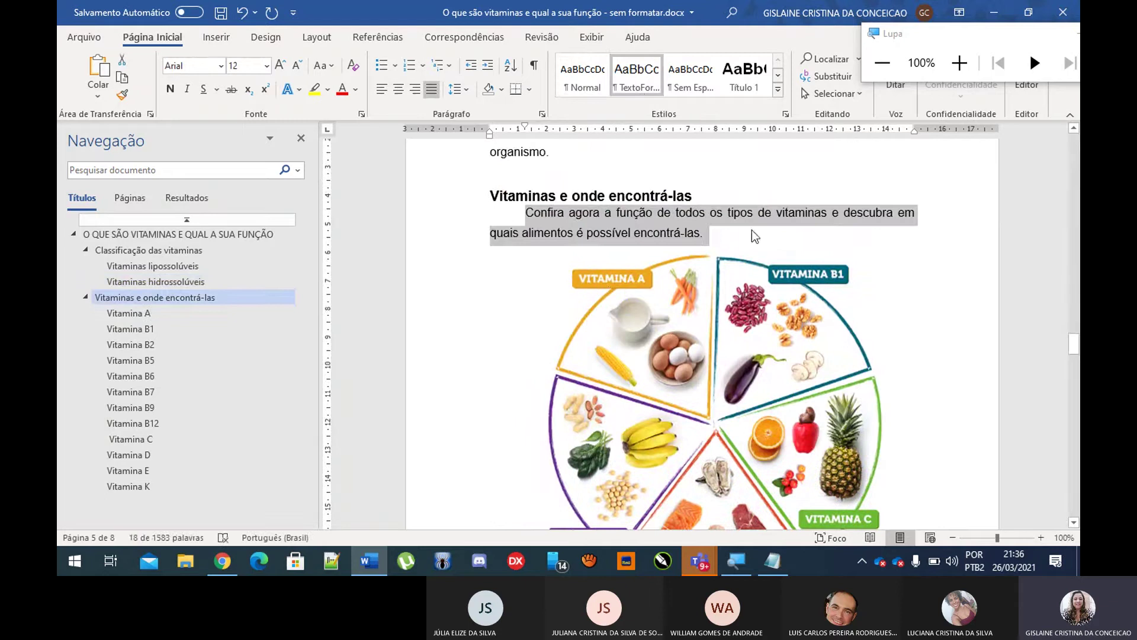
click(721, 196)
key(Return)
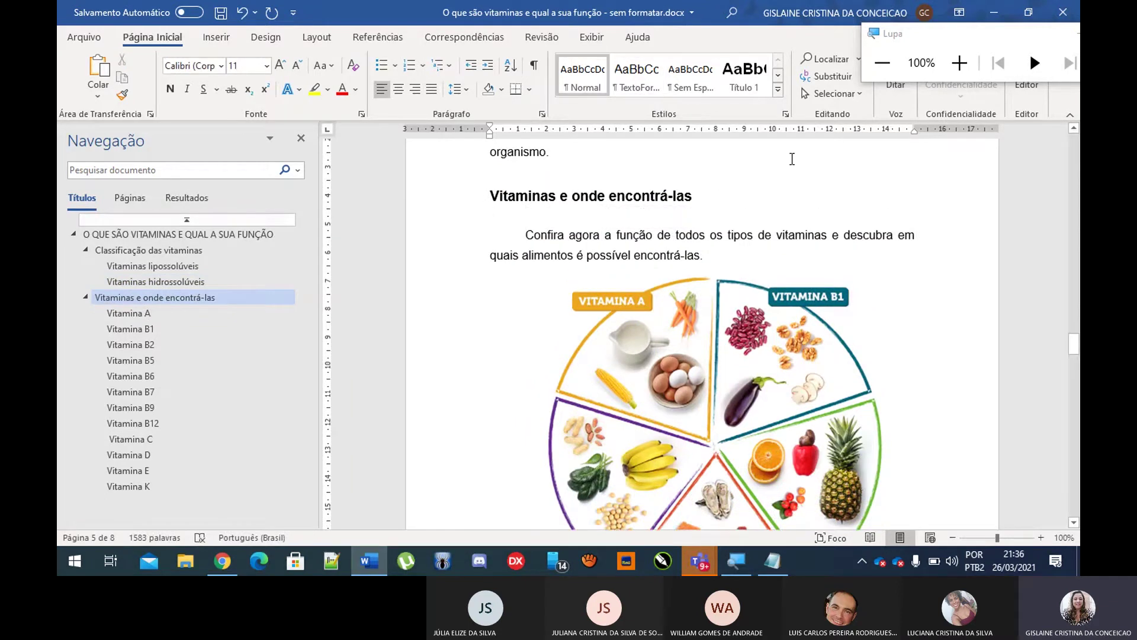
Step: Review the alignment, first-line indent and line spacing in the first introductory paragraph's paragraph settings
click(958, 62)
click(959, 63)
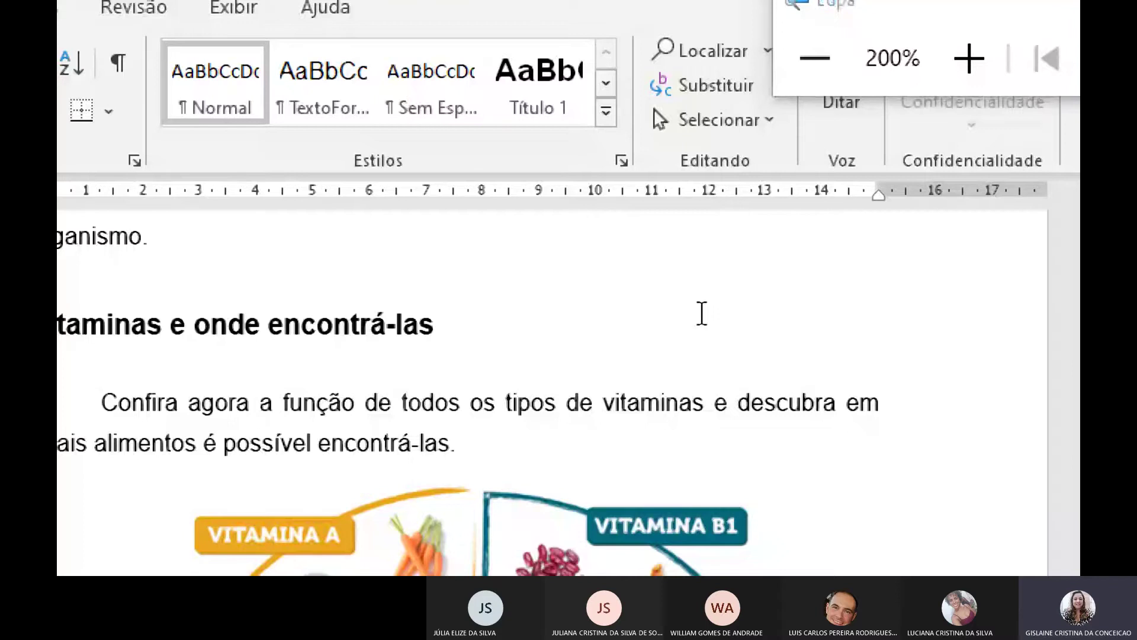
click(815, 57)
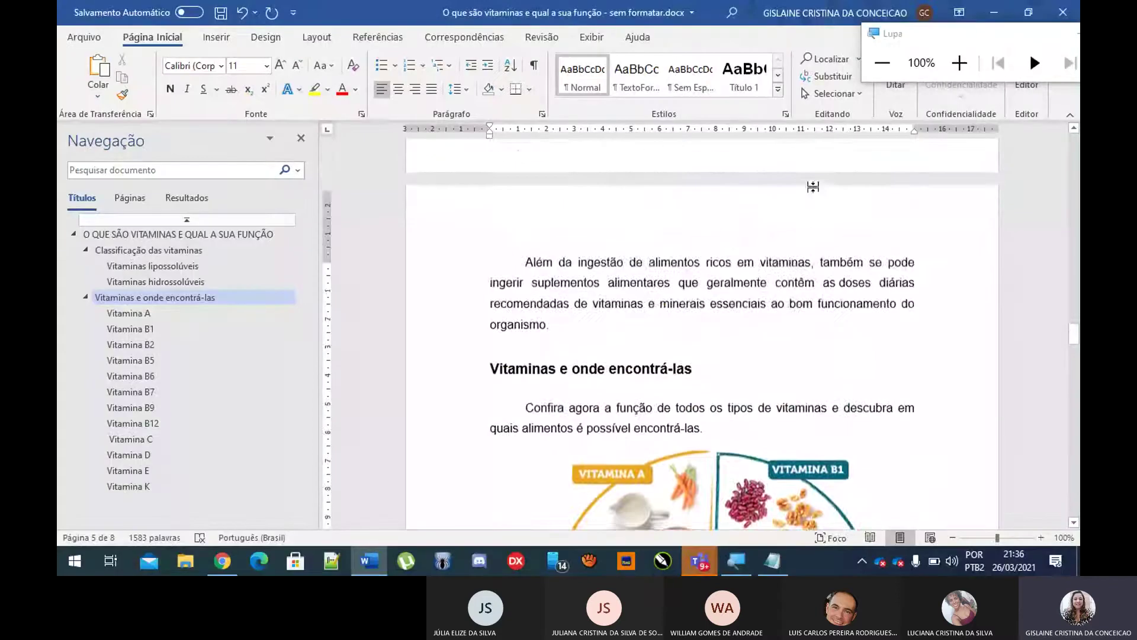
scroll(812, 187, up, 2)
drag(1073, 328, 1073, 145)
scroll(837, 247, down, 10)
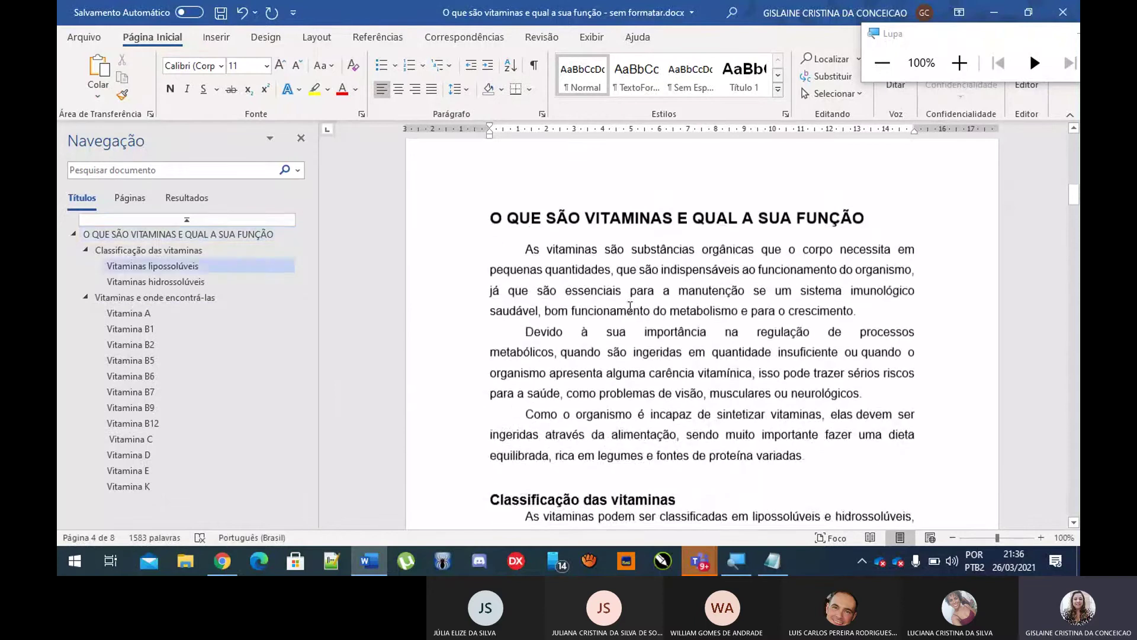
scroll(629, 306, down, 4)
scroll(630, 306, up, 3)
drag(525, 215, 847, 283)
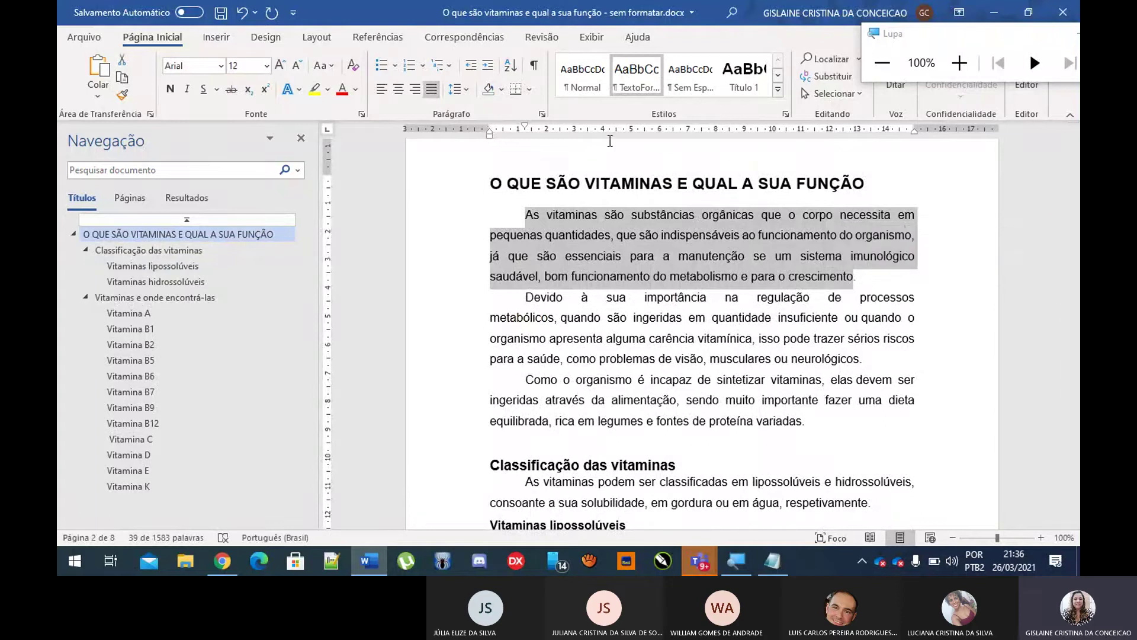
click(541, 114)
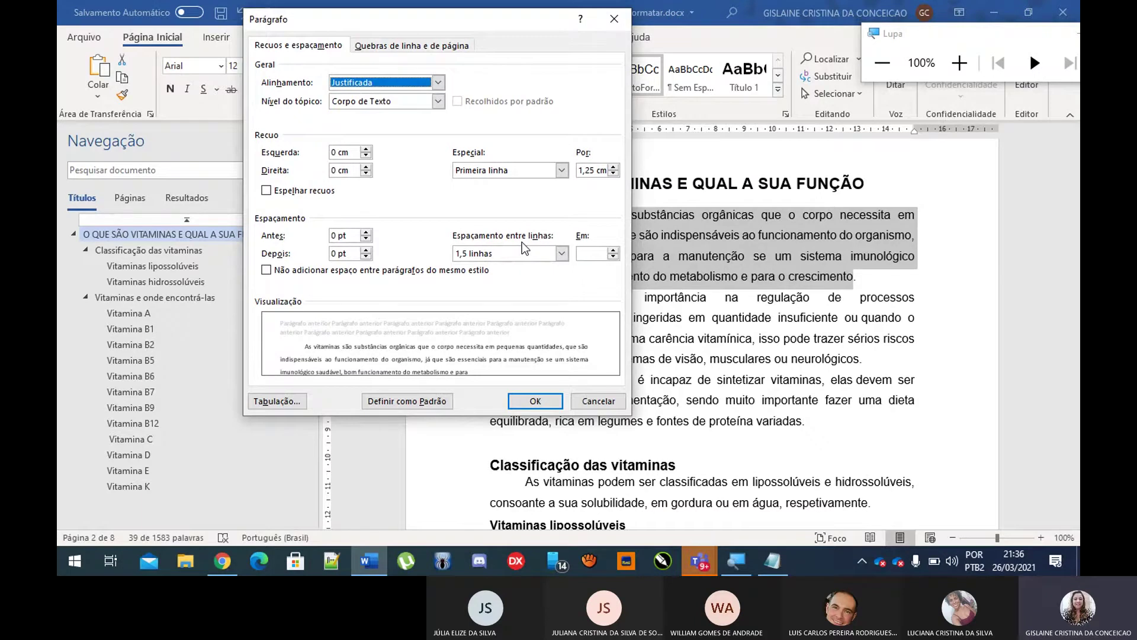
click(530, 401)
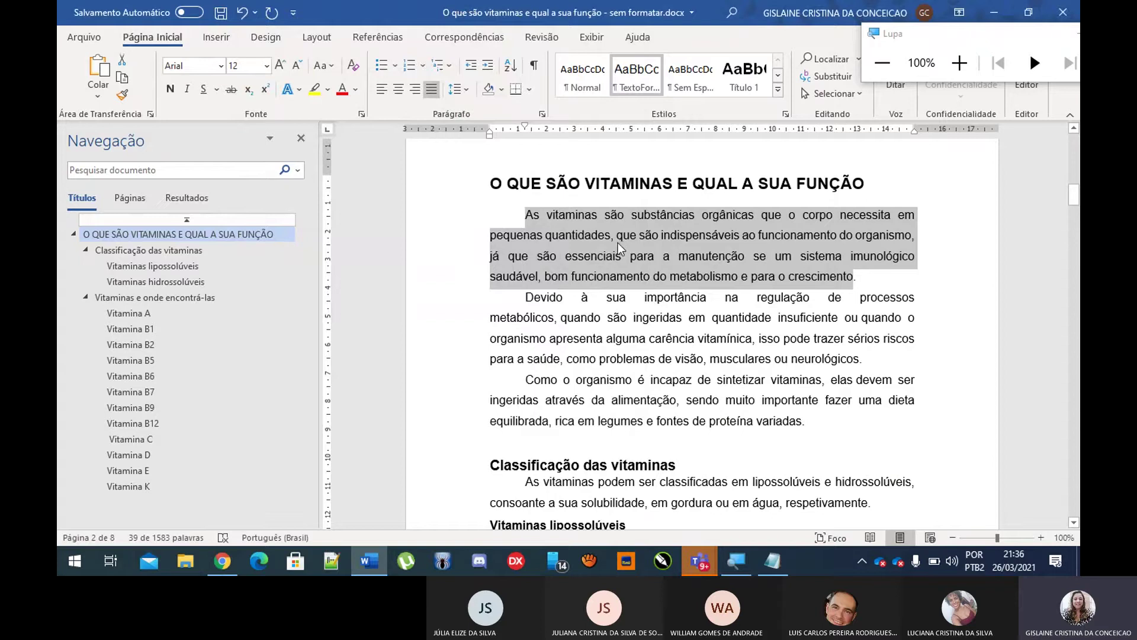
Step: Open a new style definition from the first introductory paragraph and examine its formatting summary and base style
click(575, 218)
drag(526, 216, 859, 278)
click(960, 63)
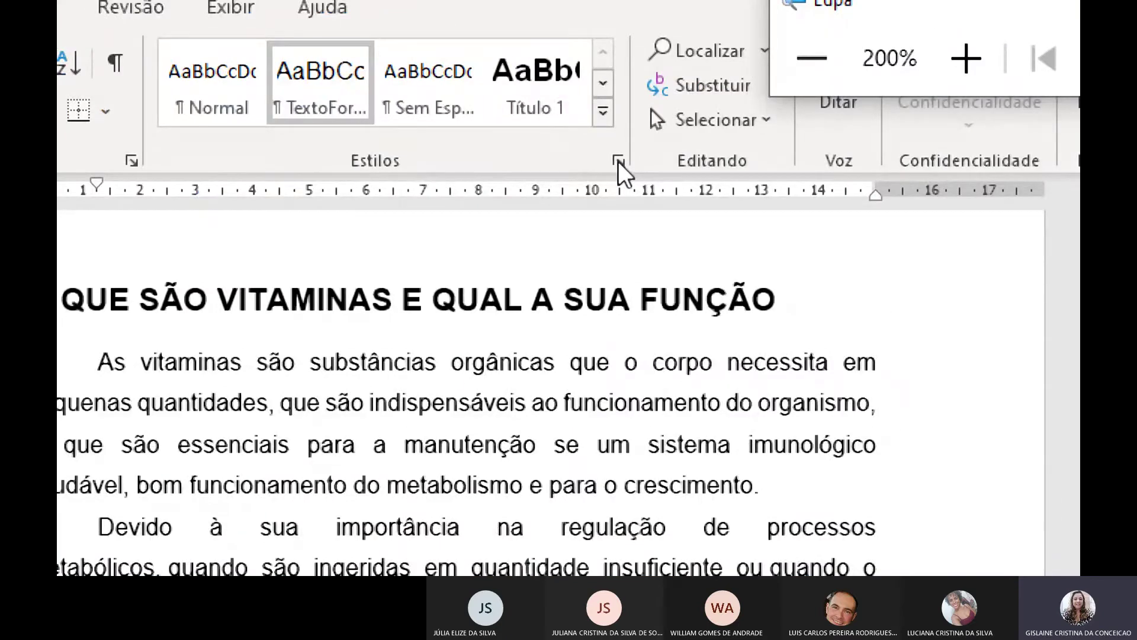
click(617, 161)
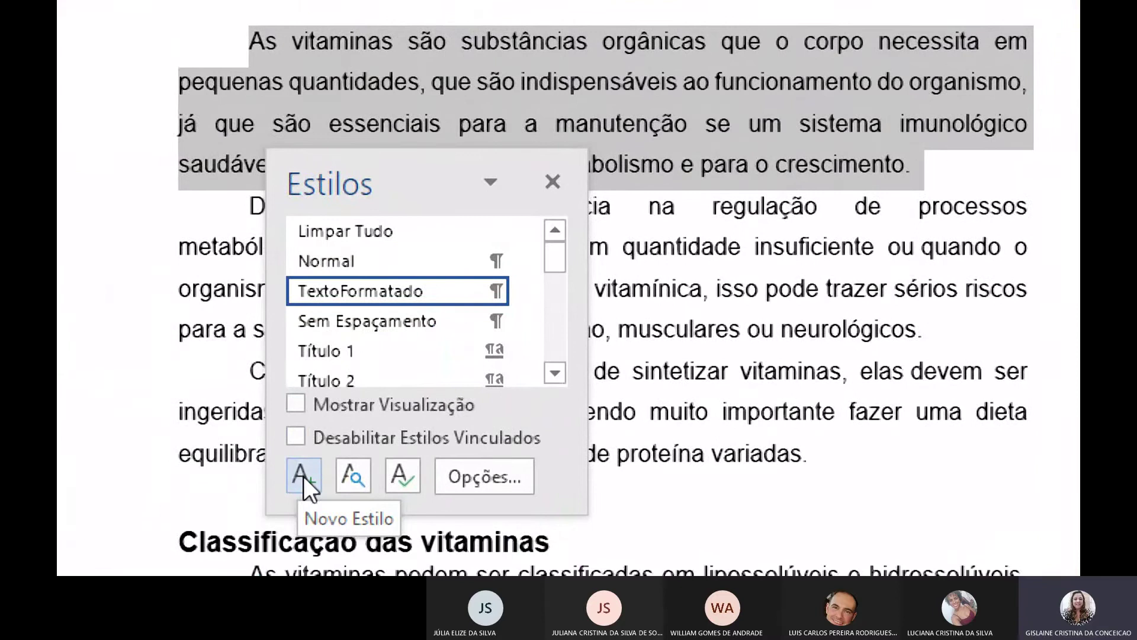
click(304, 475)
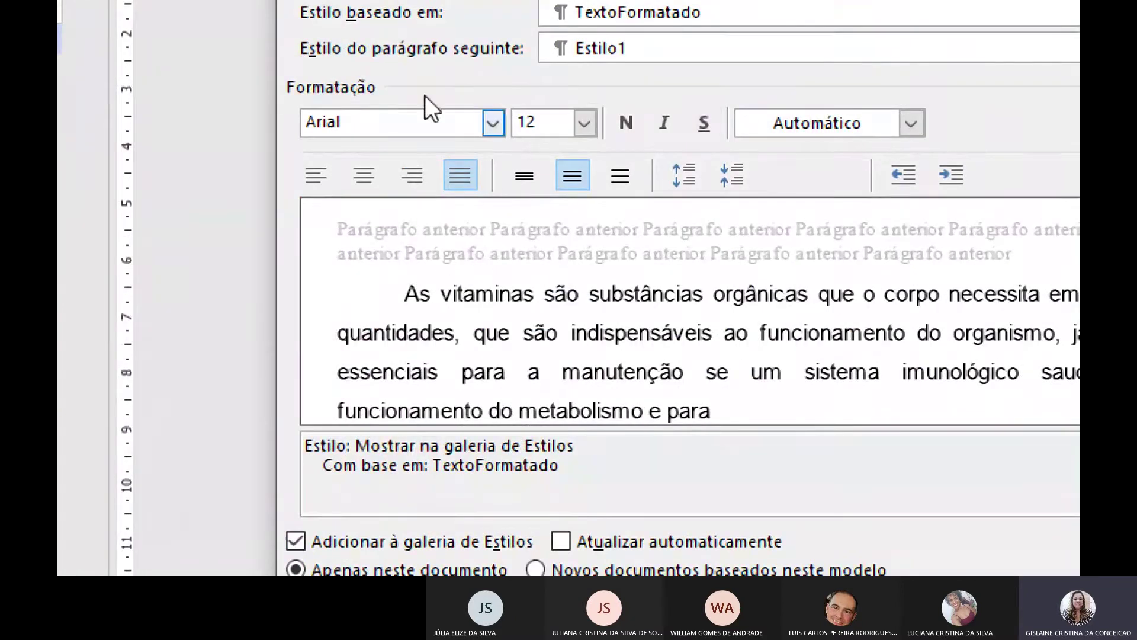
click(450, 186)
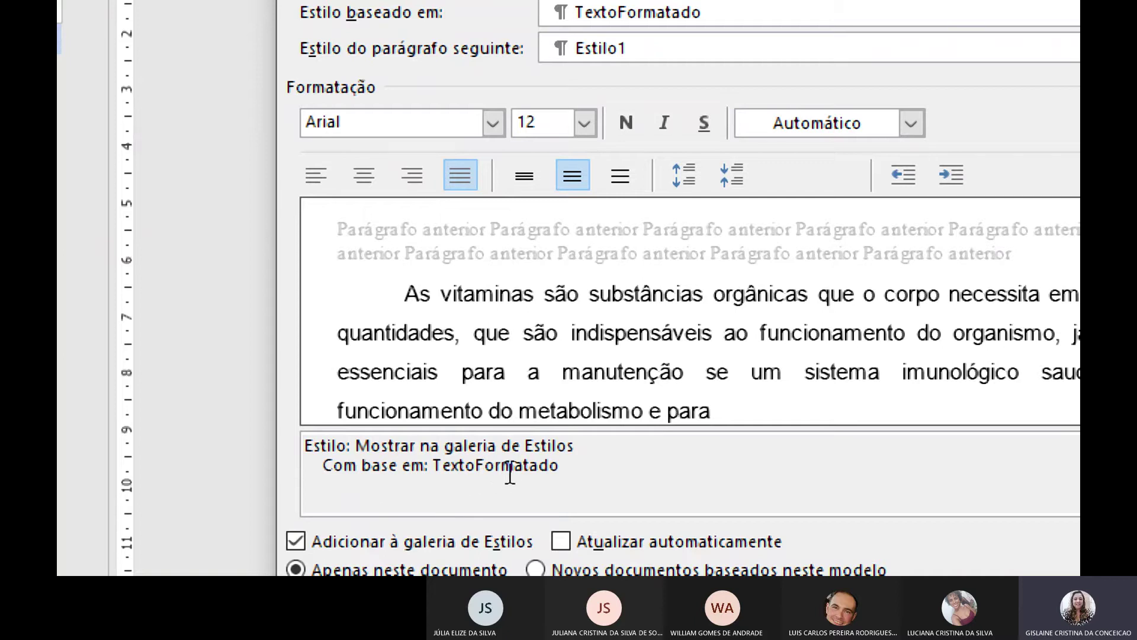
drag(395, 445, 548, 443)
drag(309, 470, 570, 477)
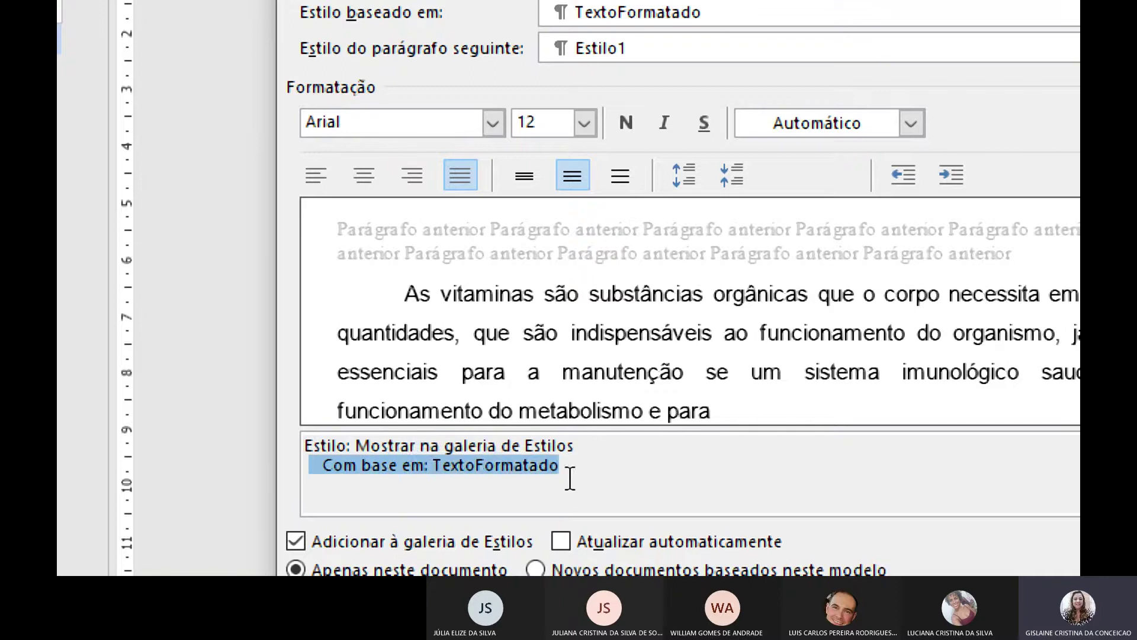
Step: Check which style the new style is based on, then cancel its dialog and close the Estilos window
click(547, 479)
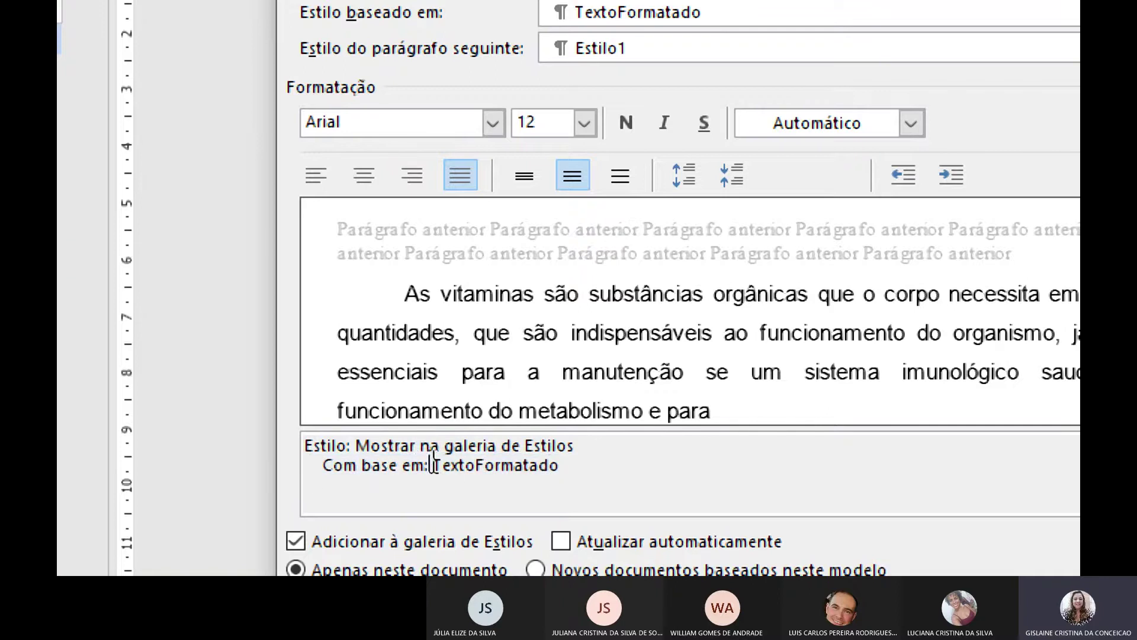
drag(433, 463, 609, 466)
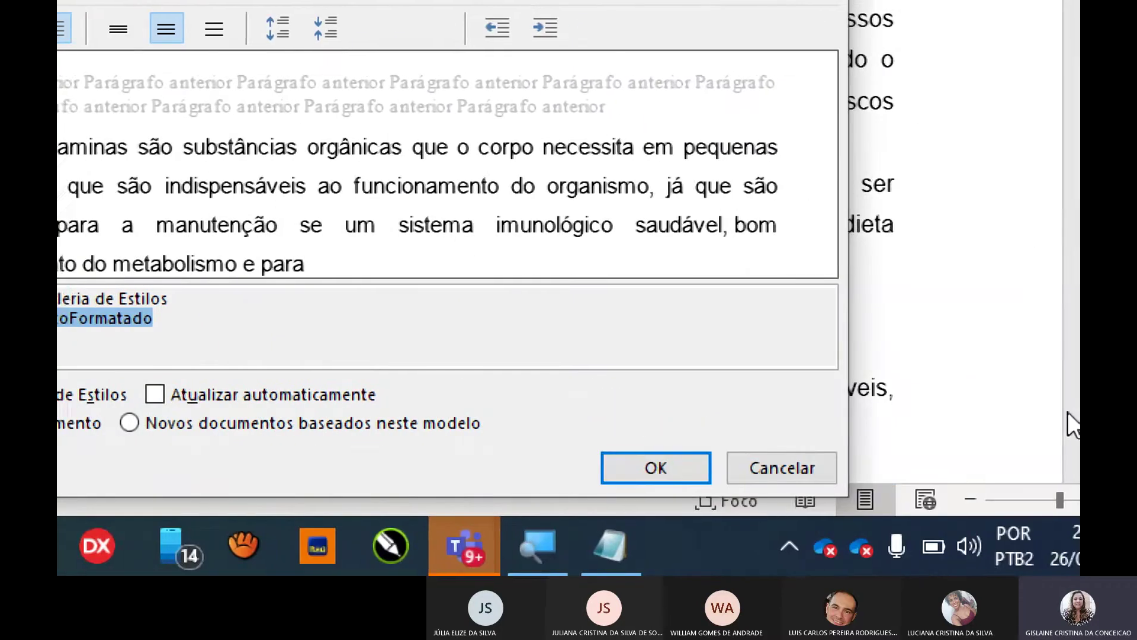
click(761, 478)
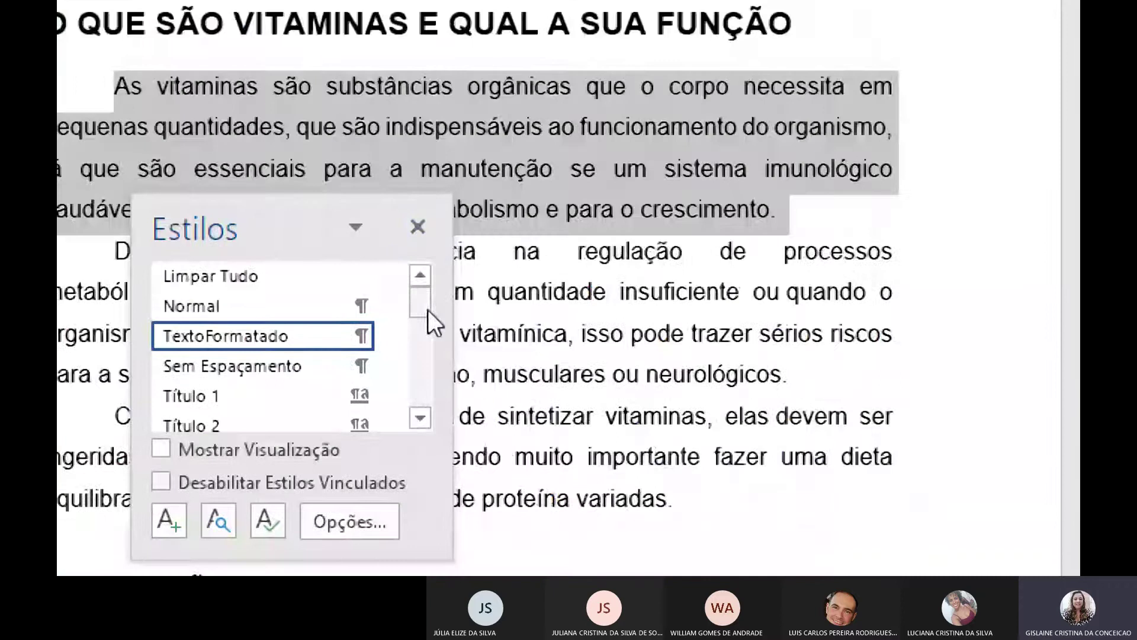
click(418, 226)
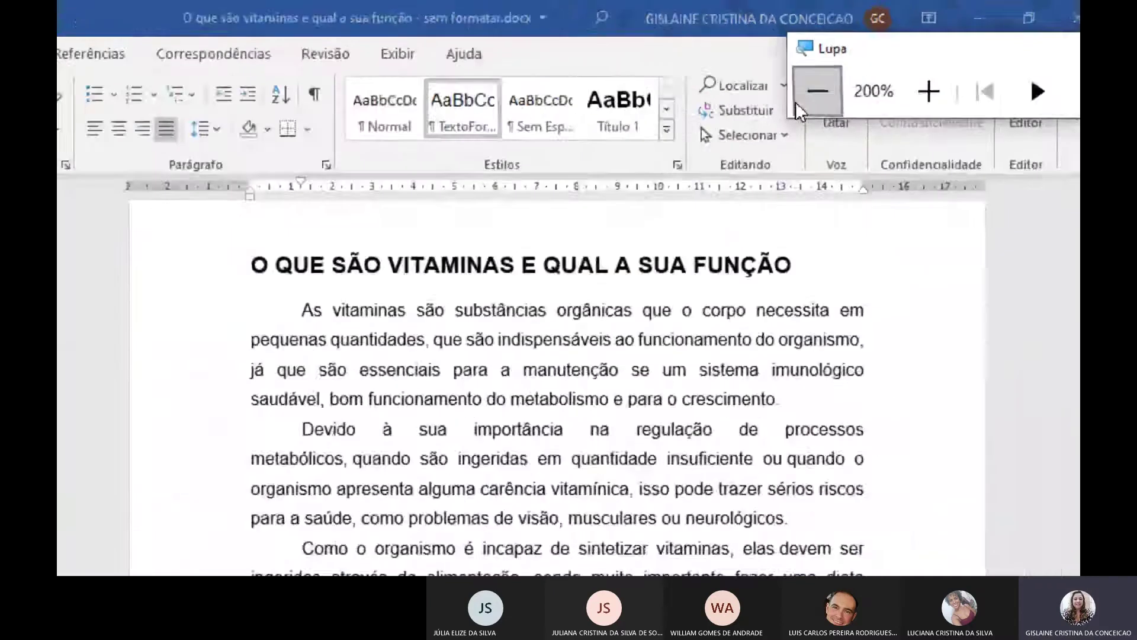
Step: Apply the TextoFormatado style to both body paragraphs under the Vitamina A heading
click(798, 104)
scroll(724, 296, down, 15)
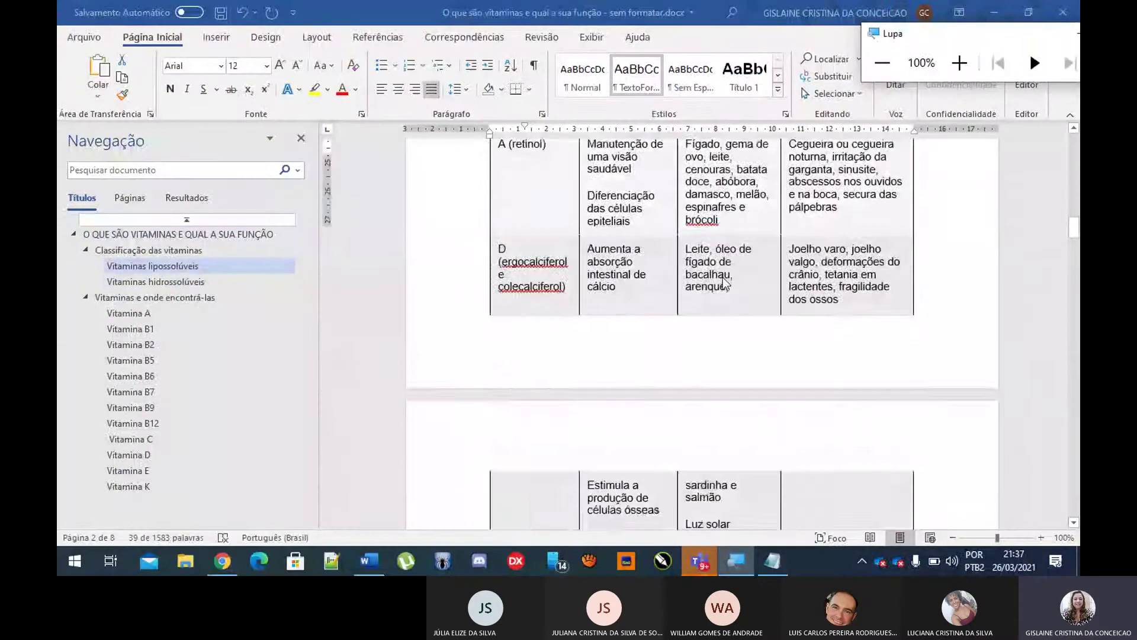
scroll(722, 296, down, 20)
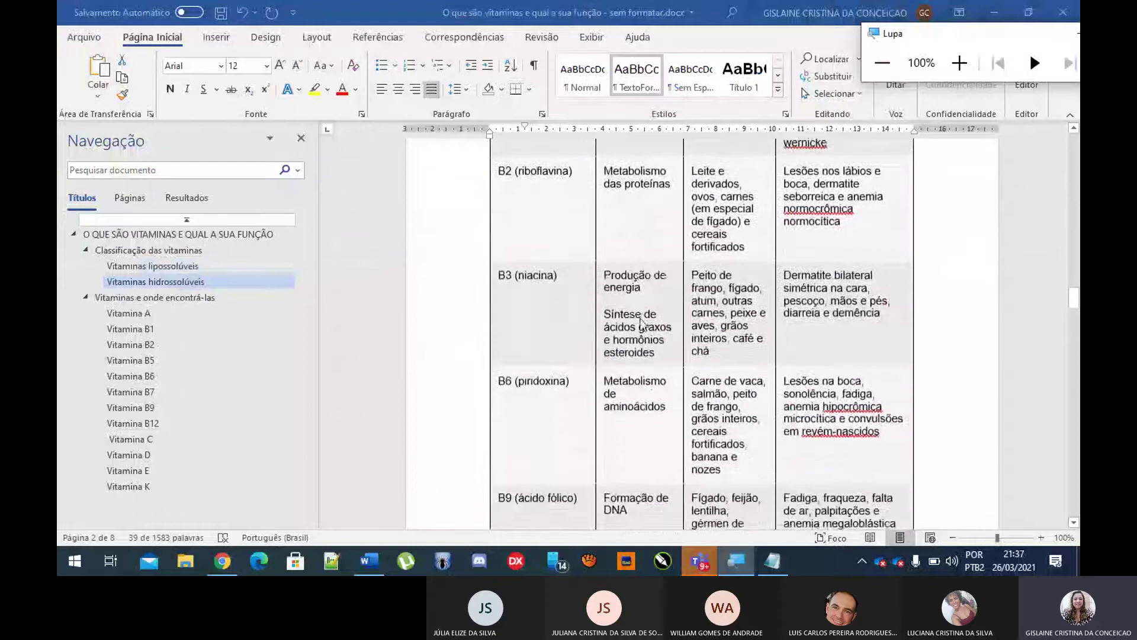
scroll(630, 334, down, 20)
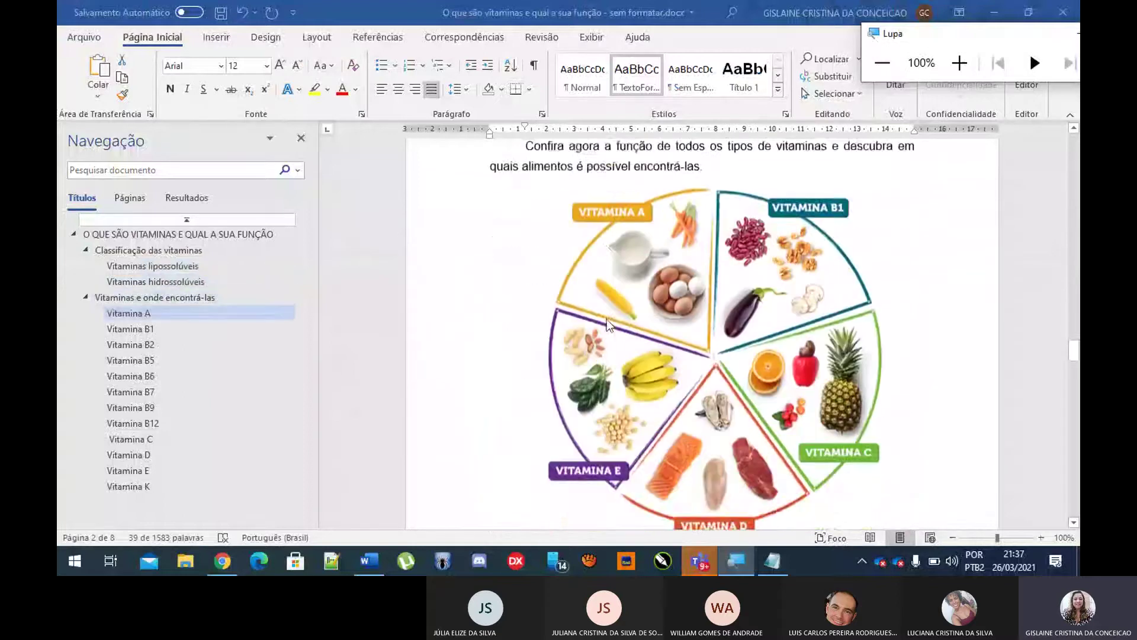
scroll(608, 324, down, 3)
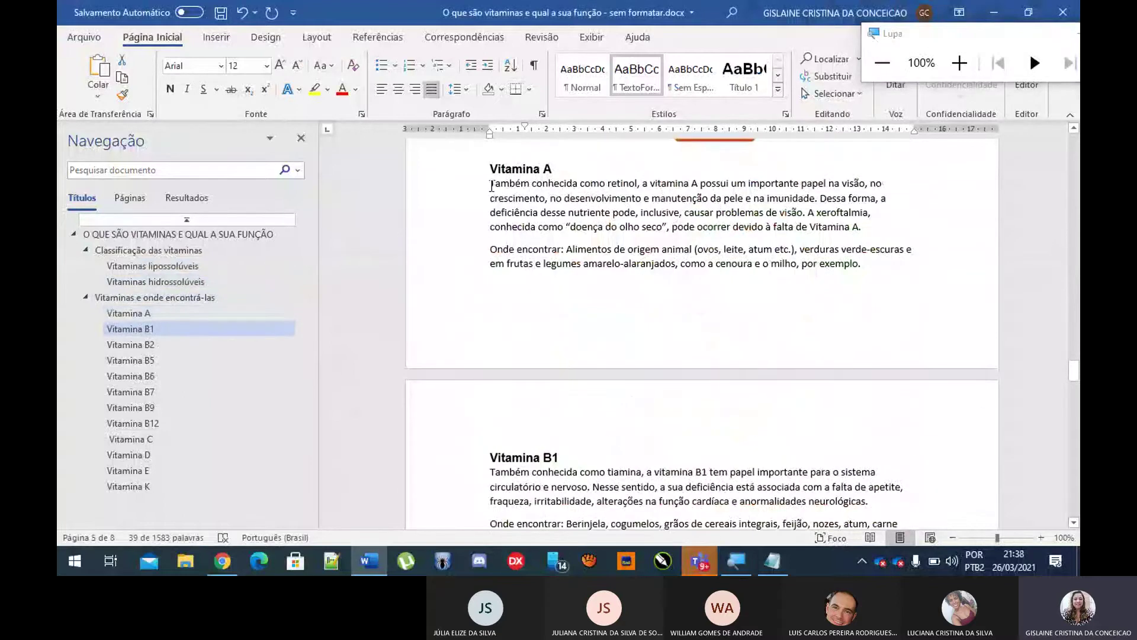
drag(491, 185, 876, 272)
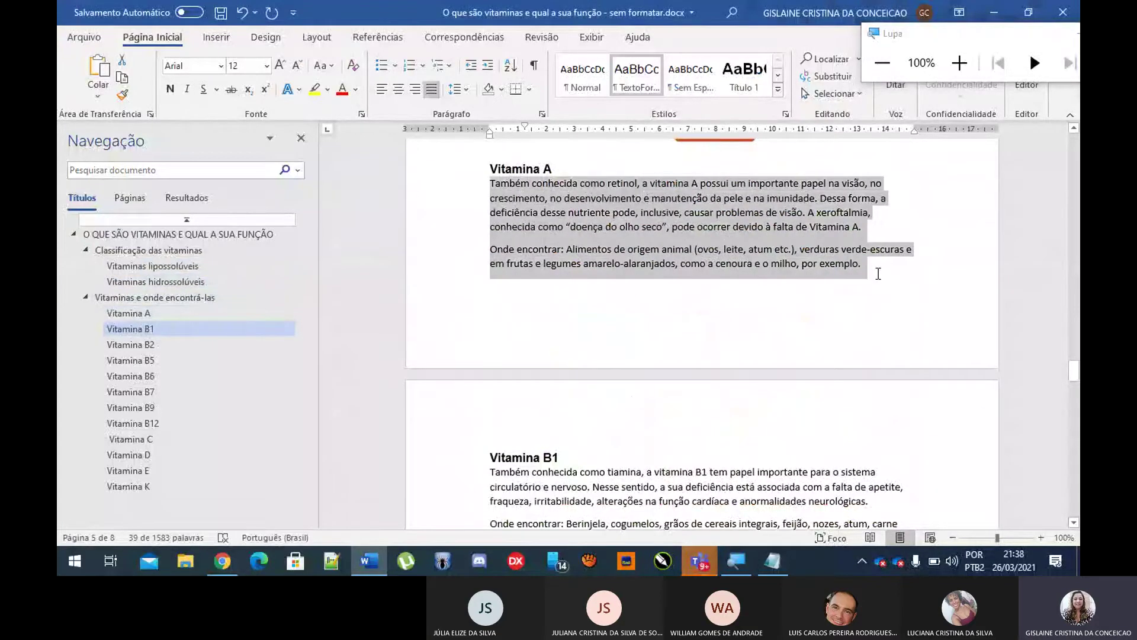
click(647, 90)
Step: Apply the TextoFormatado style to both body paragraphs under the Vitamina B1 heading
scroll(675, 288, down, 5)
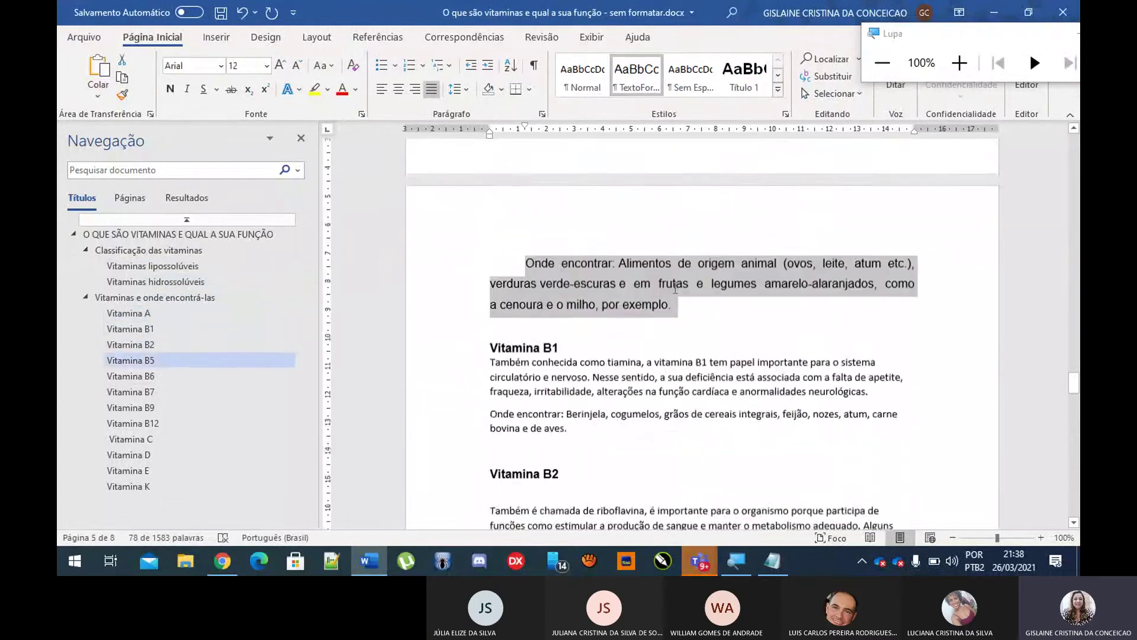
scroll(675, 288, down, 8)
scroll(593, 189, up, 5)
click(491, 236)
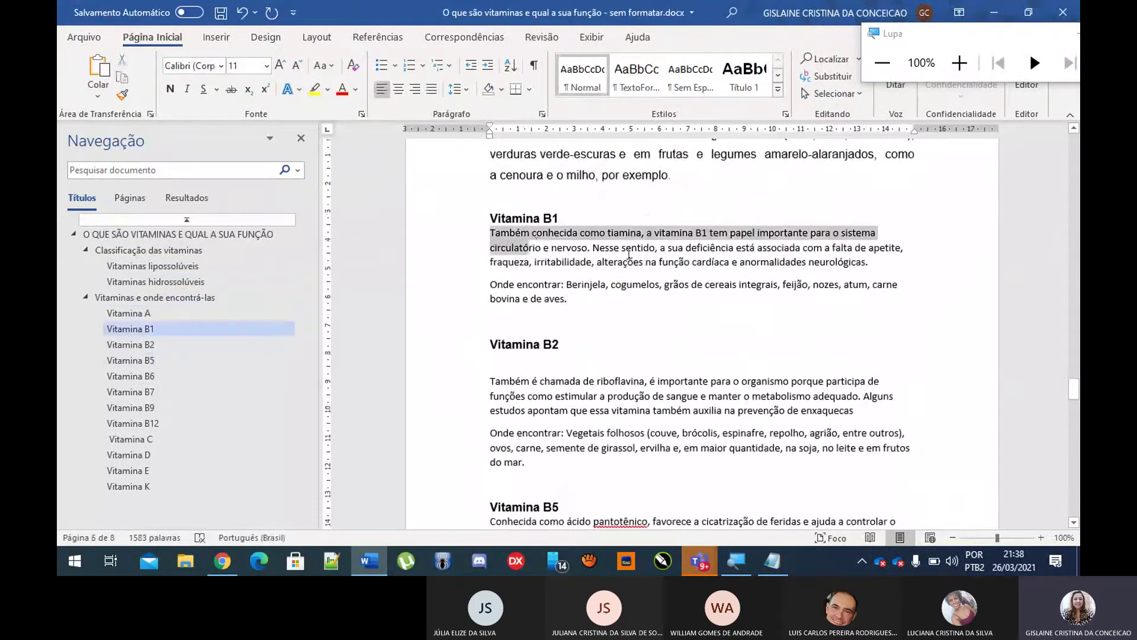
click(637, 77)
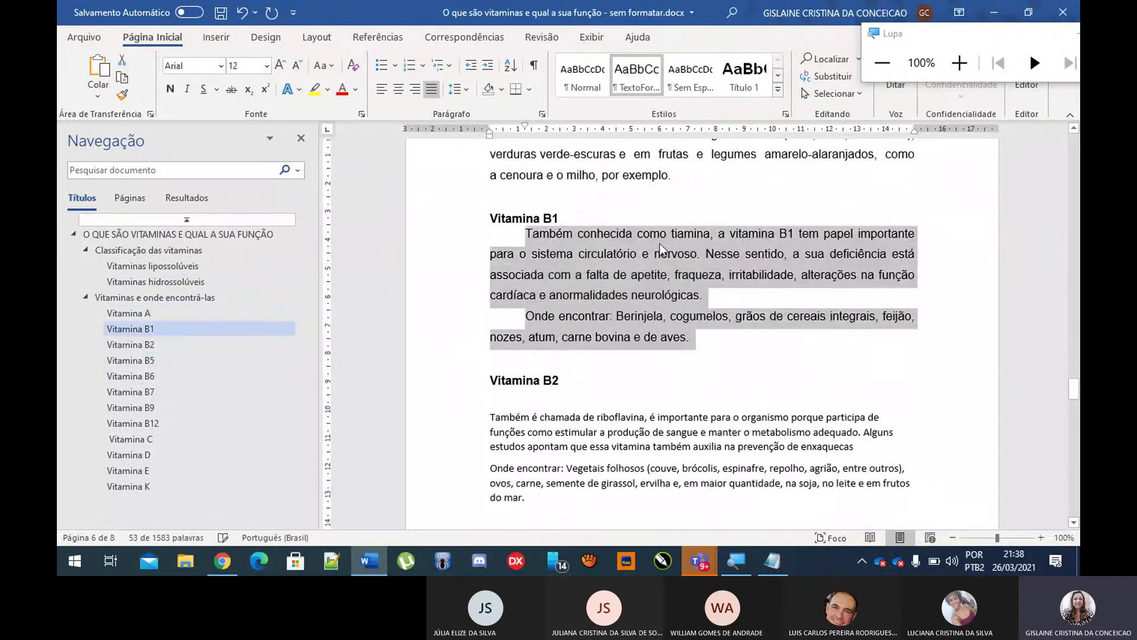
Step: Apply the TextoFormatado style to the body paragraphs of the Vitamina B2 and Vitamina B5 sections
scroll(592, 285, down, 5)
drag(489, 202, 531, 284)
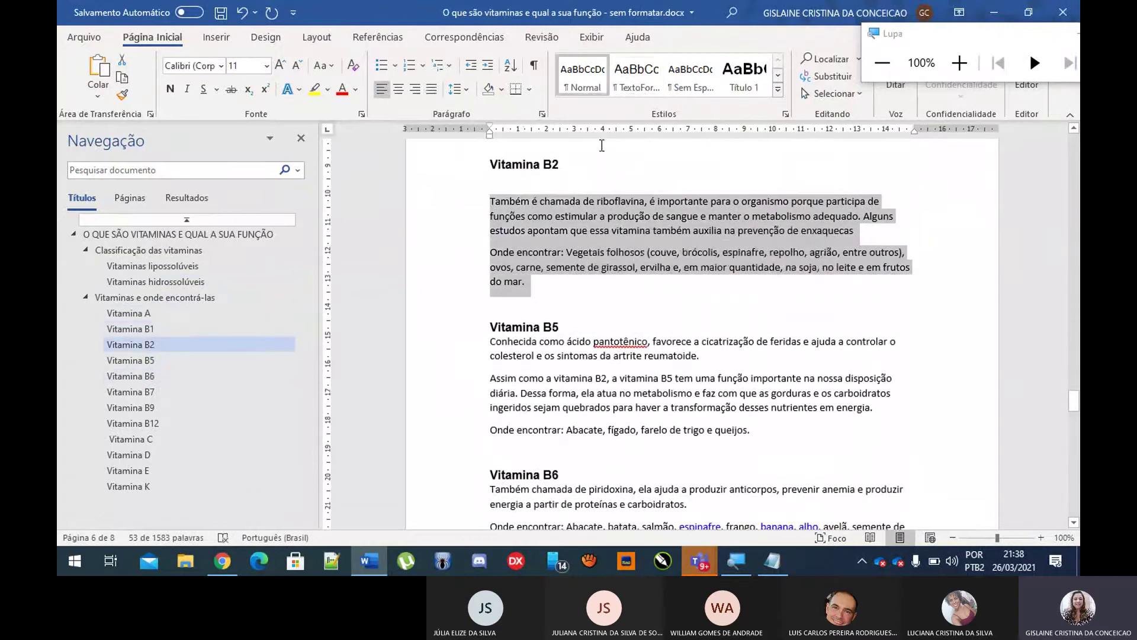
click(623, 89)
scroll(533, 222, down, 3)
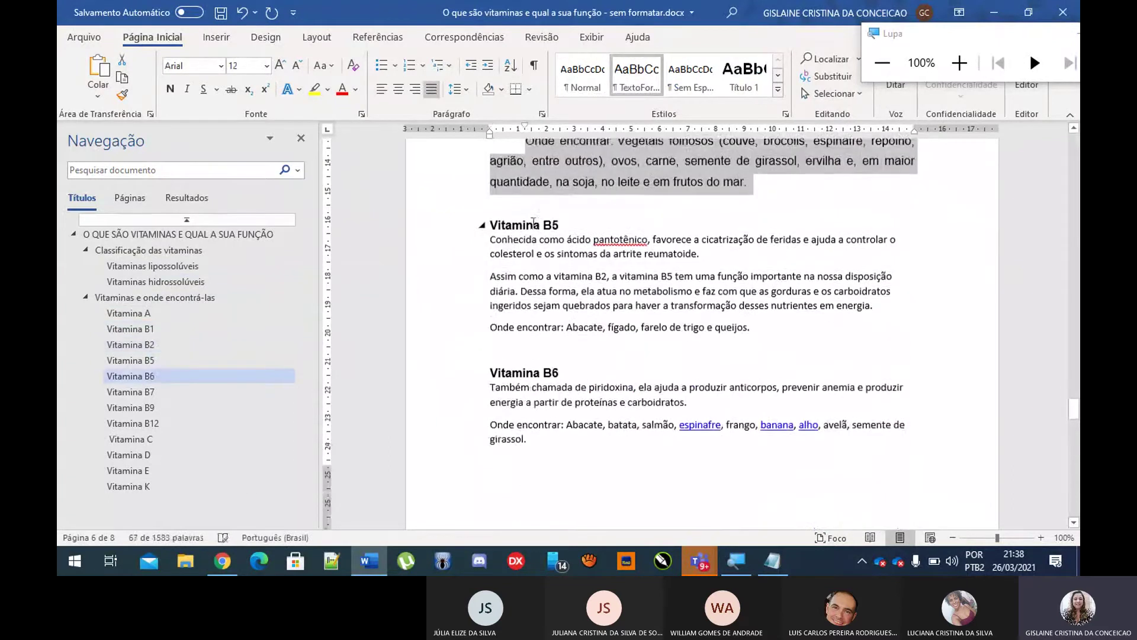
drag(495, 246, 790, 328)
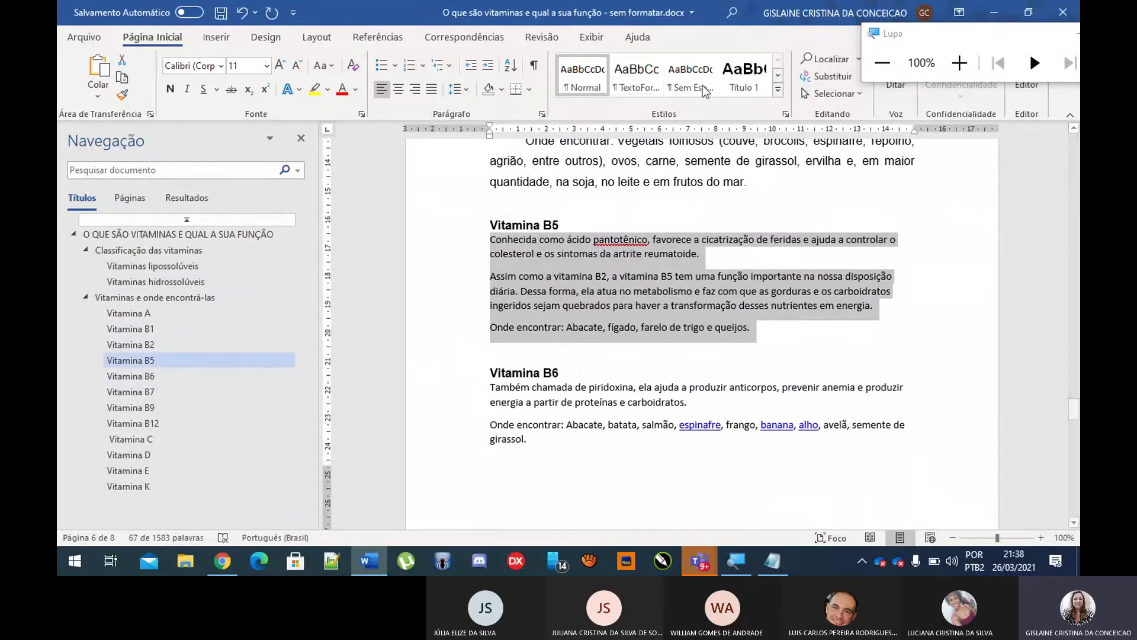
click(650, 74)
Step: Apply the TextoFormatado style to the body paragraphs of the Vitamina B6 and Vitamina B7 sections
scroll(502, 210, down, 5)
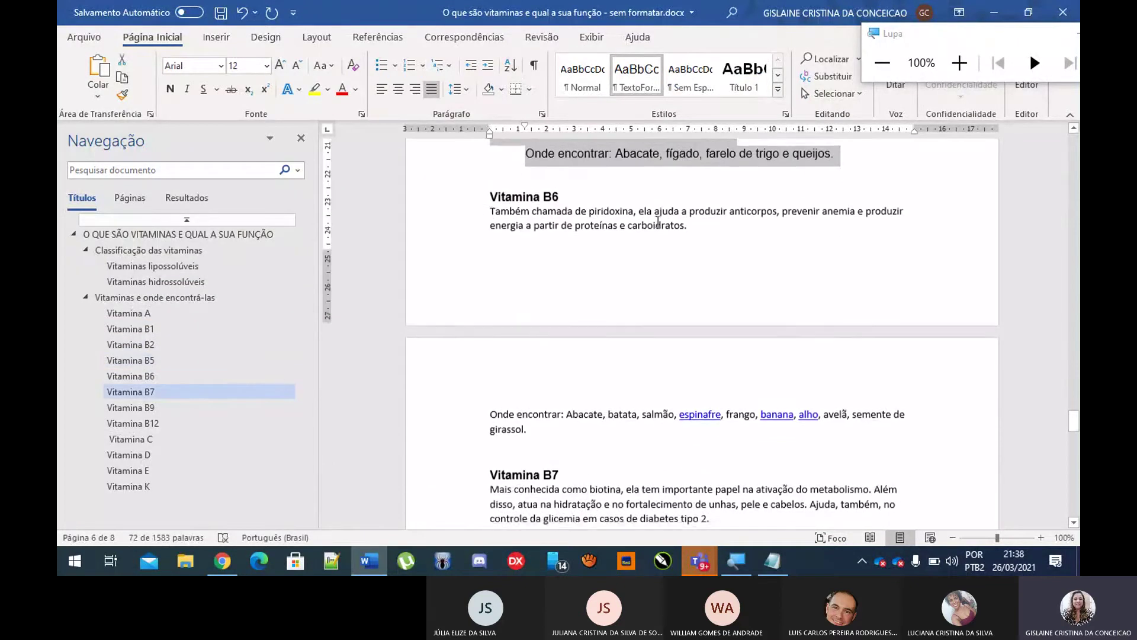
click(501, 209)
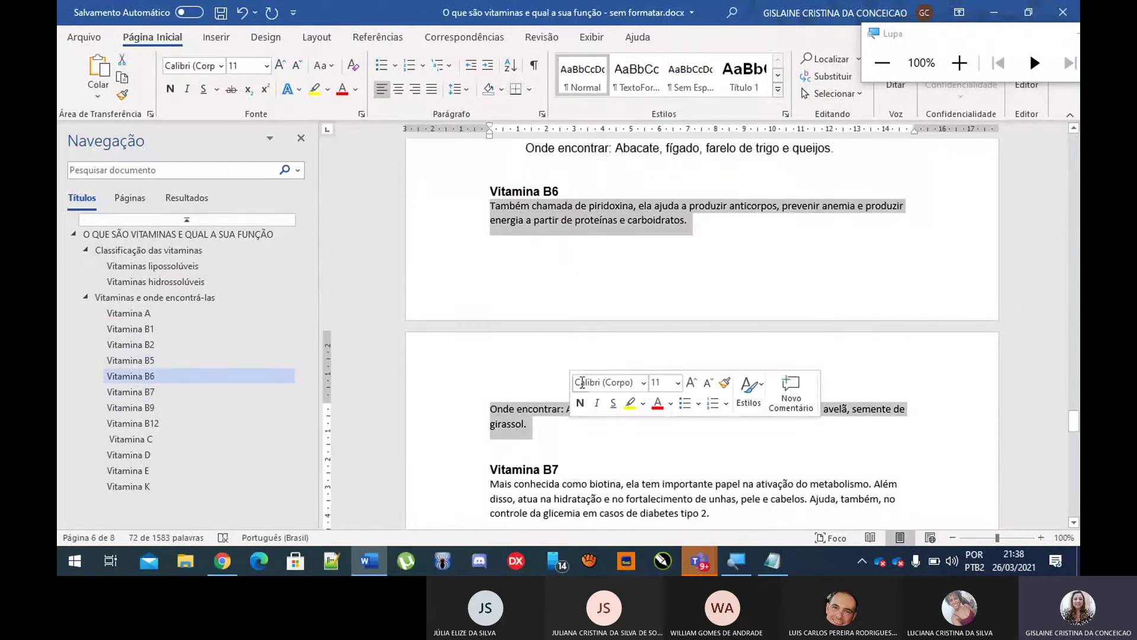
click(636, 77)
scroll(616, 218, down, 5)
scroll(616, 217, down, 2)
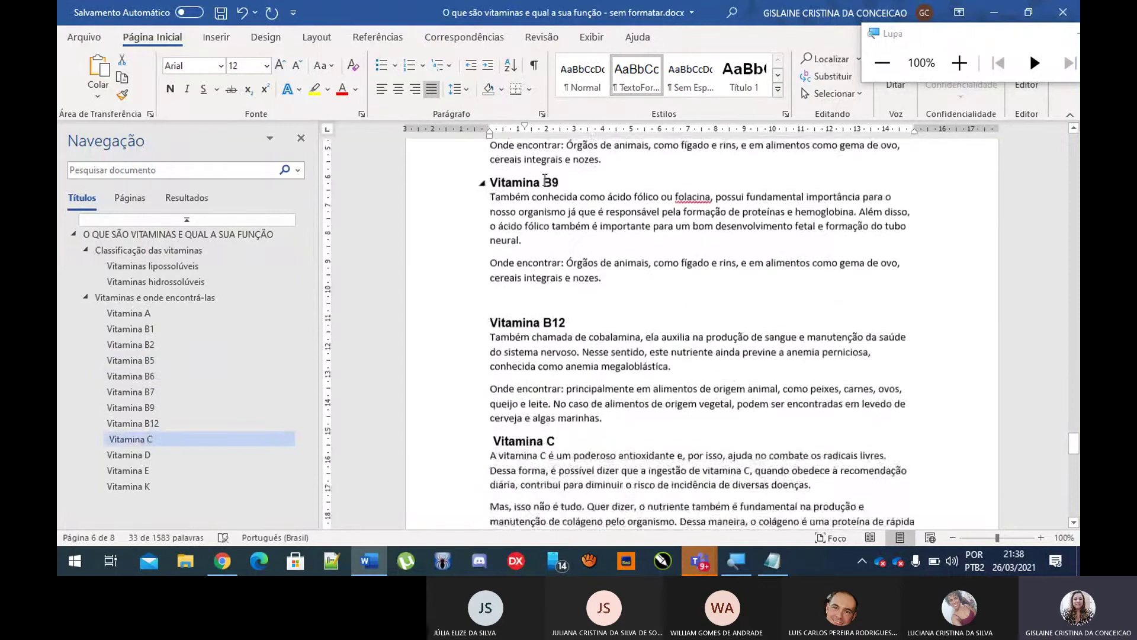
scroll(616, 217, up, 2)
drag(491, 202, 636, 264)
click(642, 88)
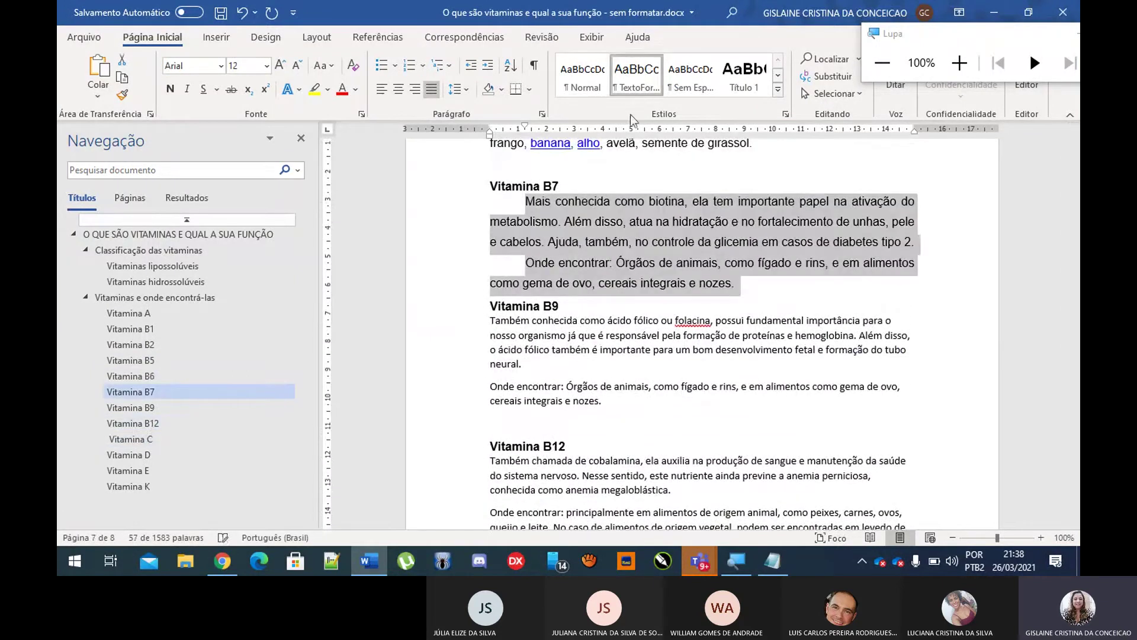
Step: Apply the TextoFormatado style to the body paragraphs of the Vitamina B9 and Vitamina B12 sections
drag(504, 327, 634, 404)
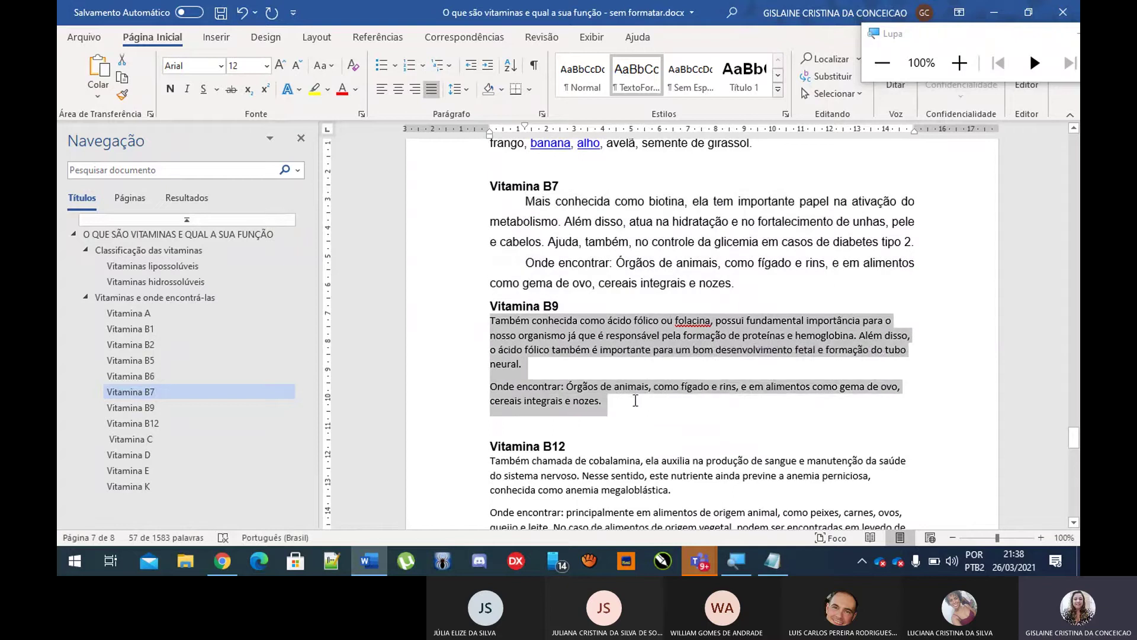
click(638, 83)
scroll(657, 237, down, 5)
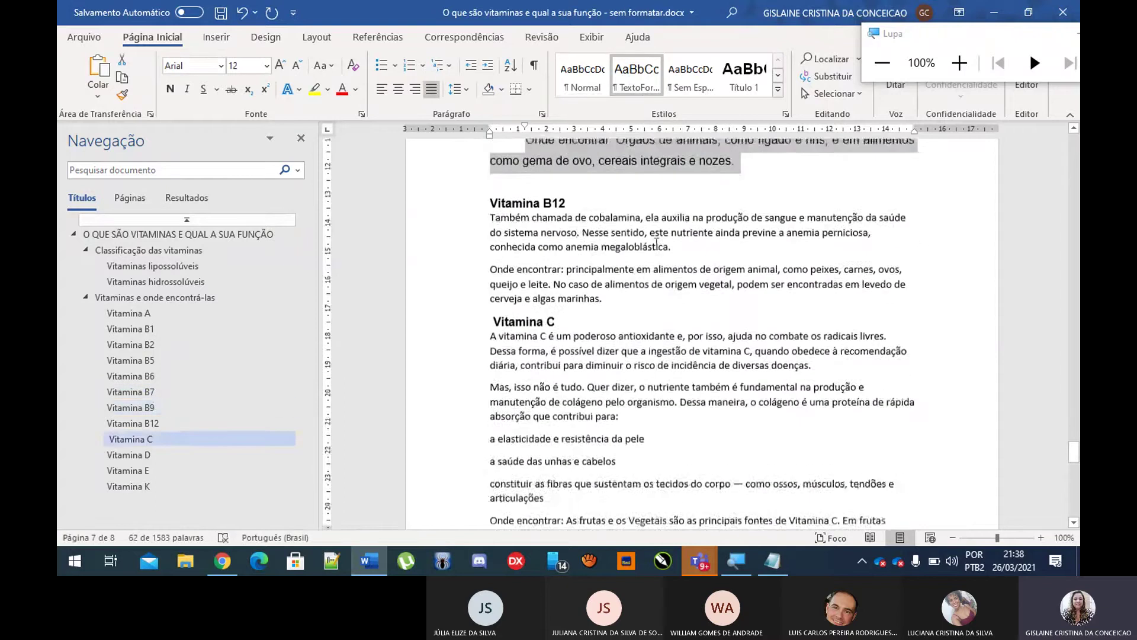
drag(522, 200, 640, 280)
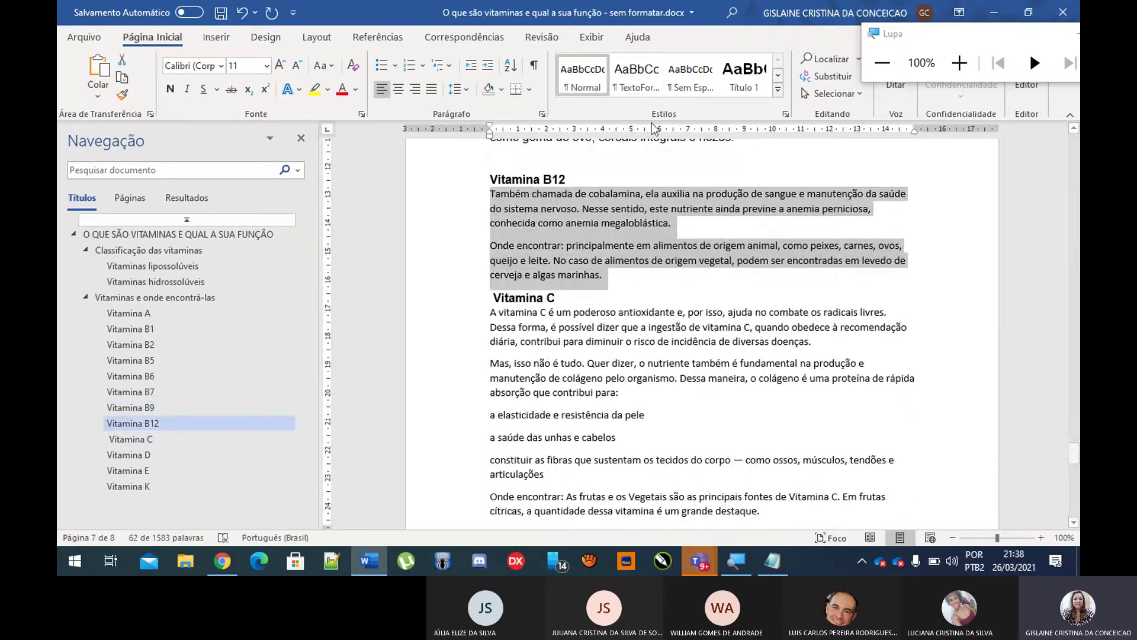
click(644, 86)
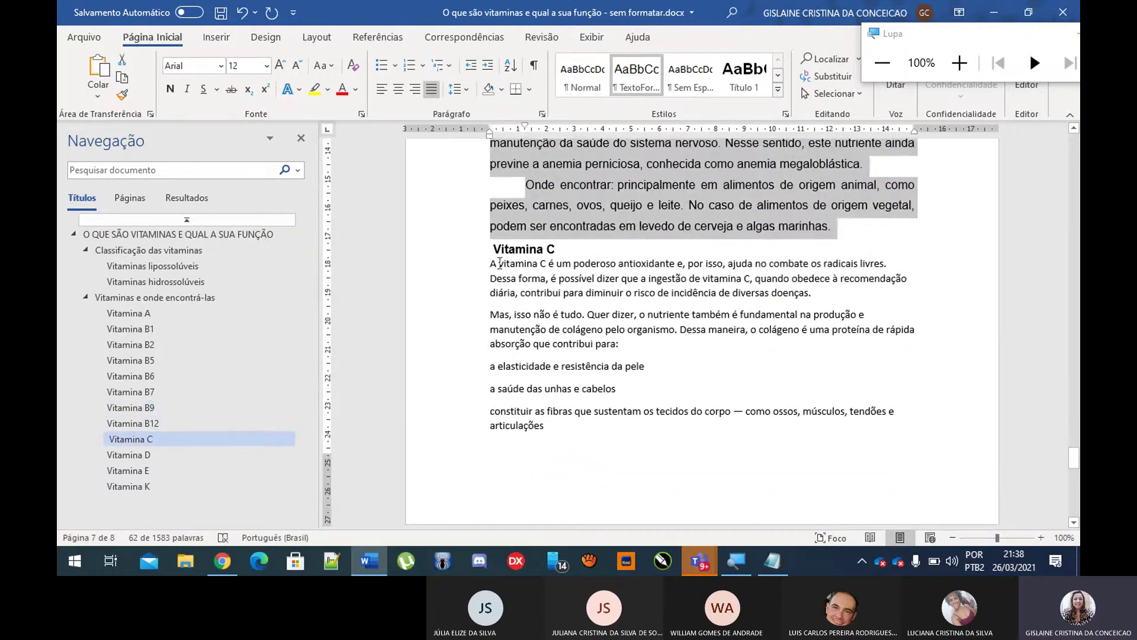
Step: Apply the TextoFormatado style to all Vitamina C body text, including the closing "Onde encontrar" paragraph
drag(499, 267, 551, 427)
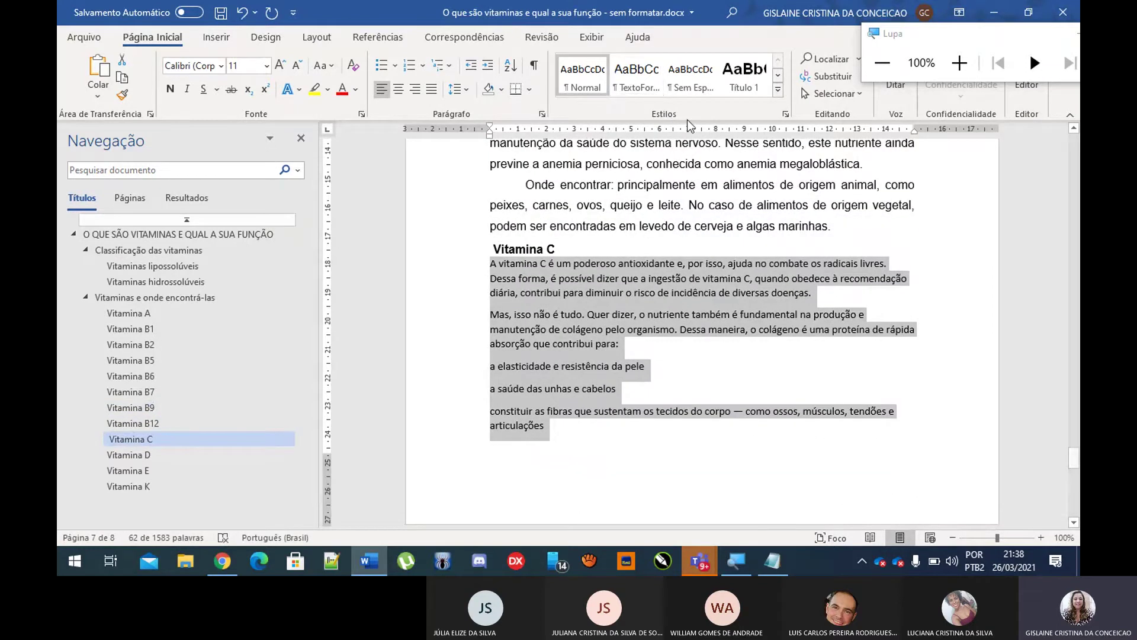
click(637, 77)
scroll(621, 320, down, 7)
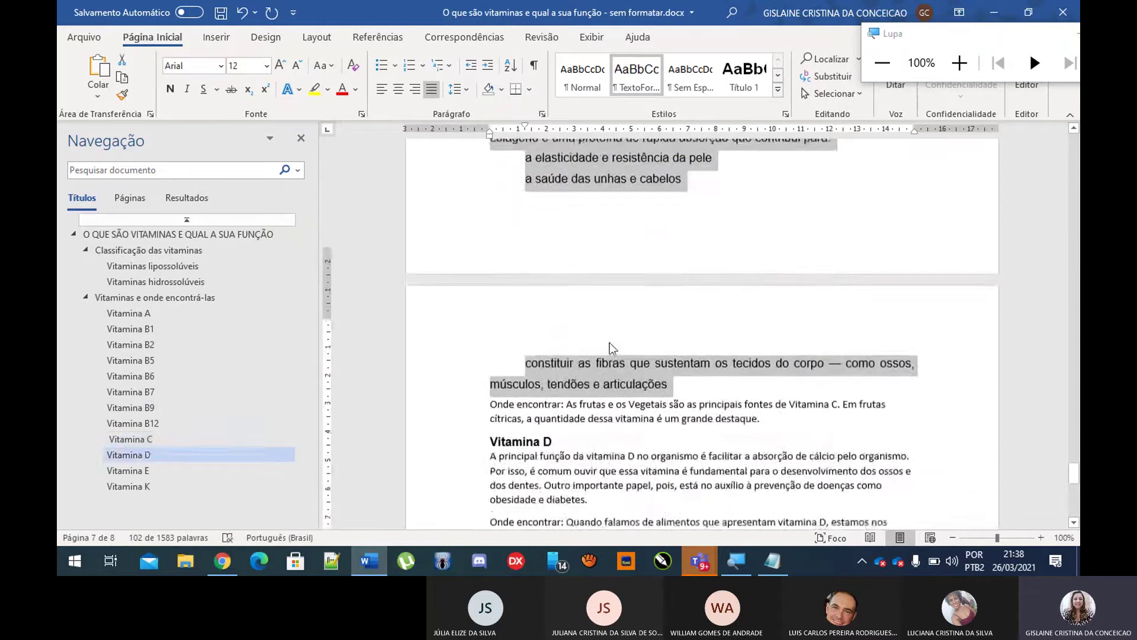
scroll(621, 320, down, 1)
drag(490, 187, 760, 202)
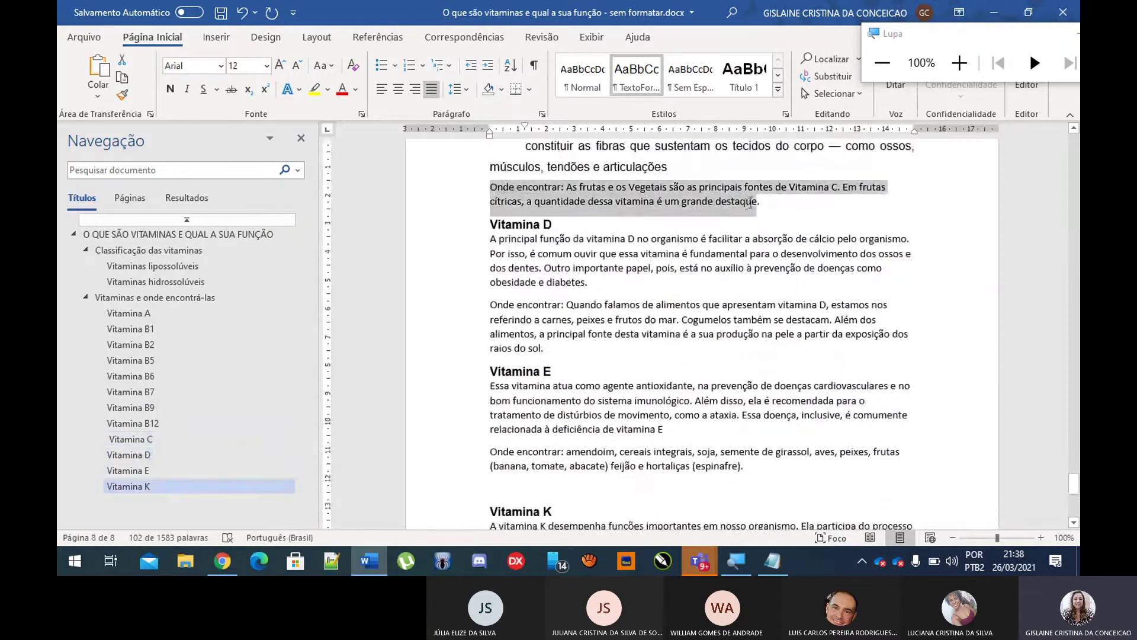
click(636, 77)
Step: Apply the TextoFormatado style to the body paragraphs of the Vitamina D and Vitamina E sections
click(511, 310)
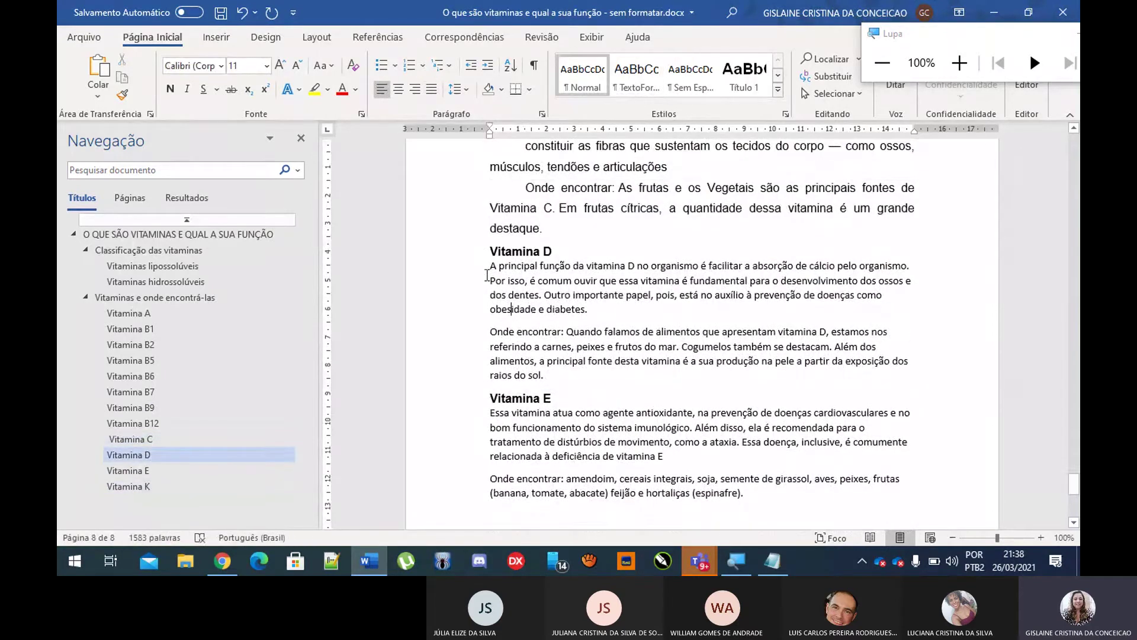
drag(488, 268, 617, 391)
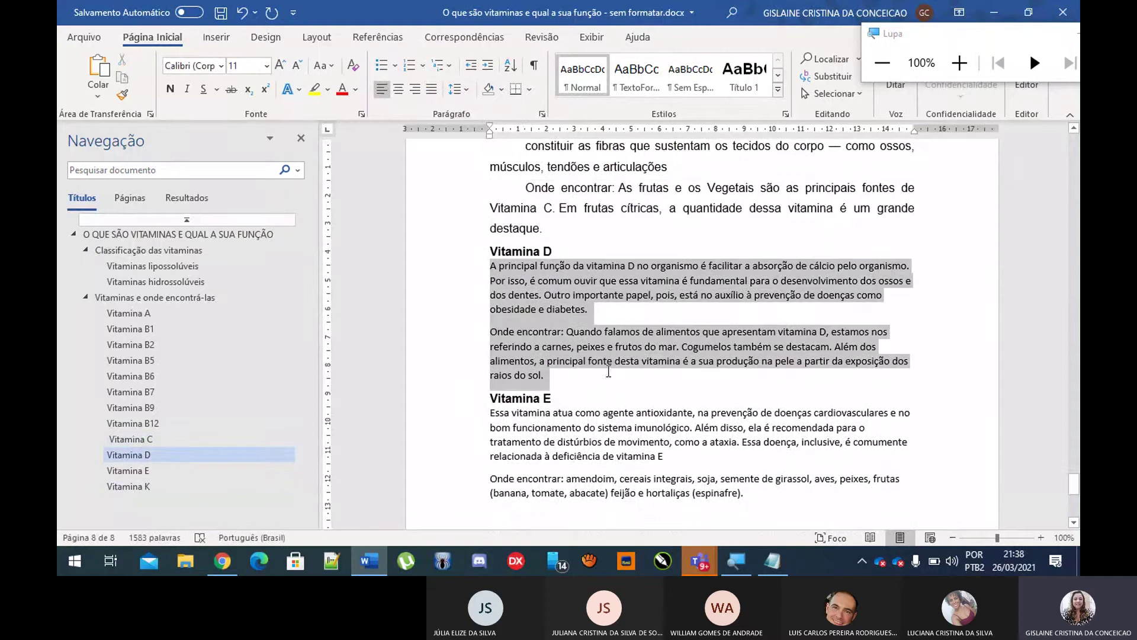
click(637, 80)
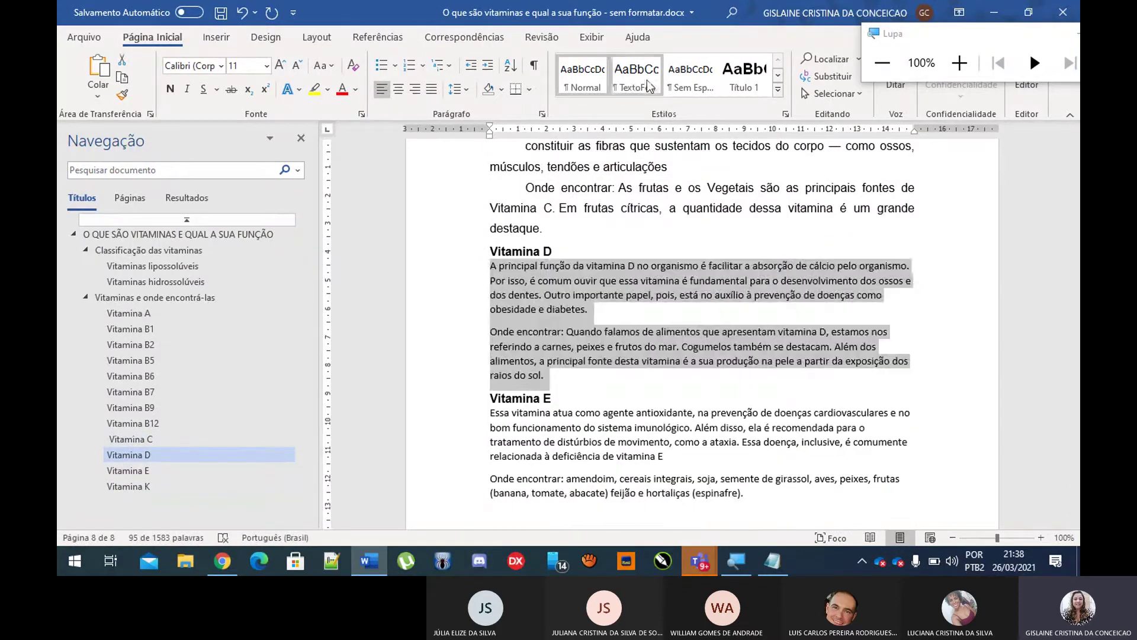
click(637, 80)
scroll(545, 225, down, 5)
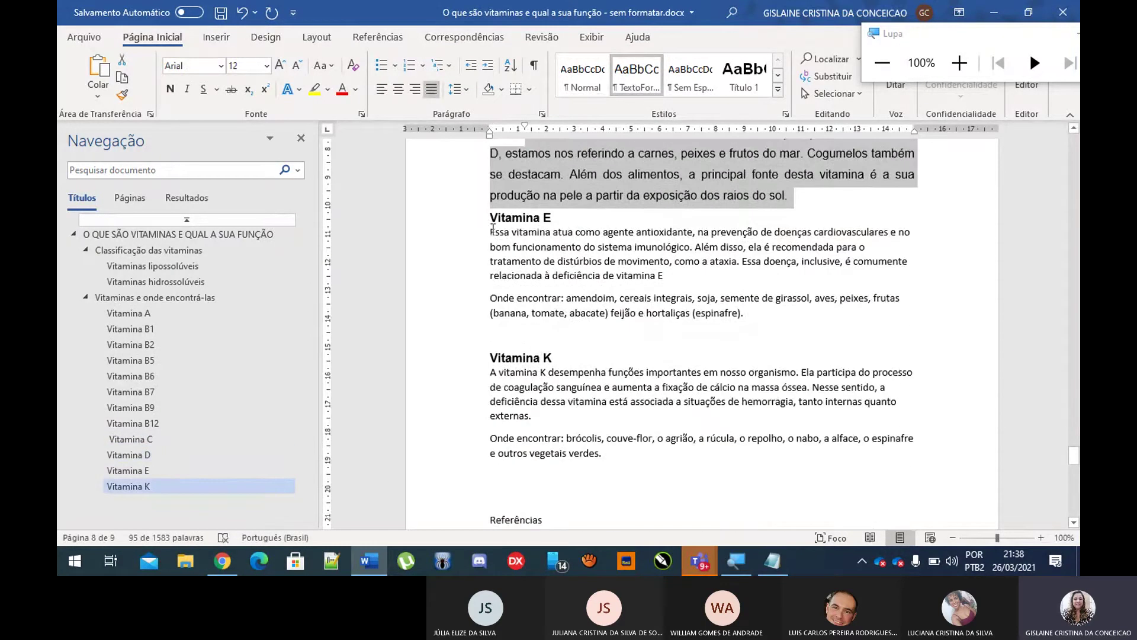
drag(491, 231, 762, 315)
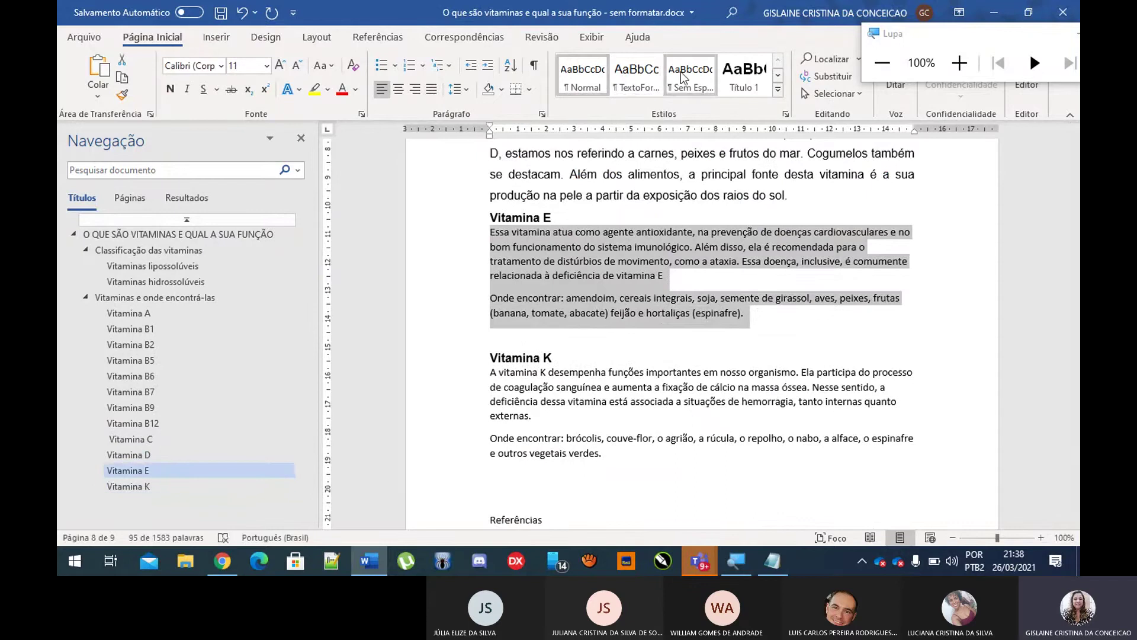
click(644, 88)
Step: Apply the TextoFormatado style to both Vitamina K body paragraphs and deselect the text
scroll(512, 278, down, 3)
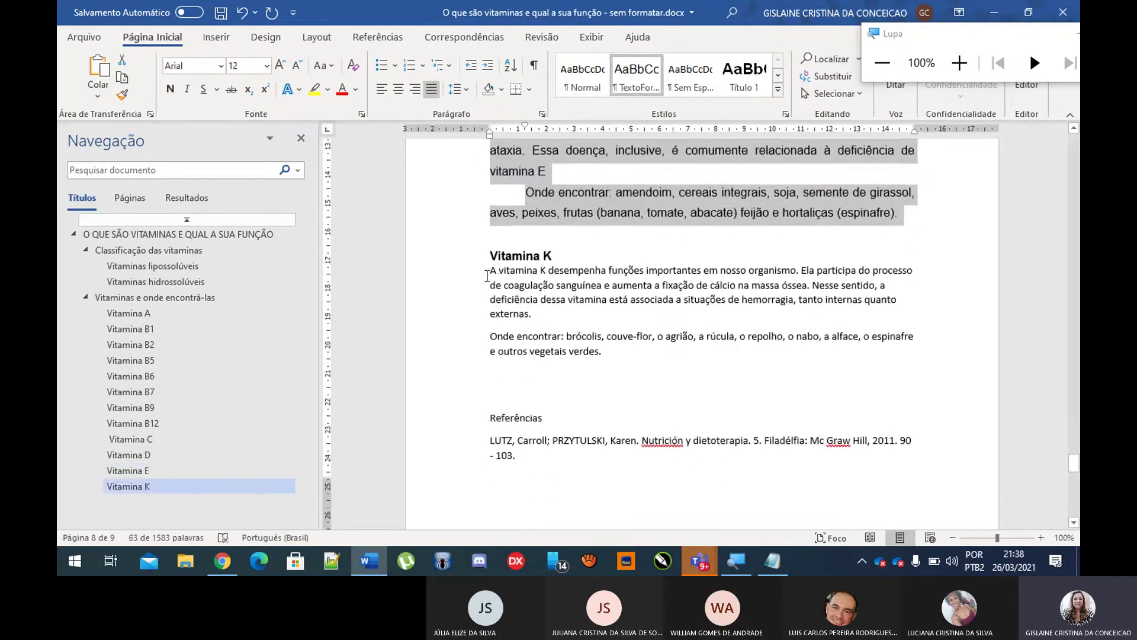
drag(487, 276, 604, 358)
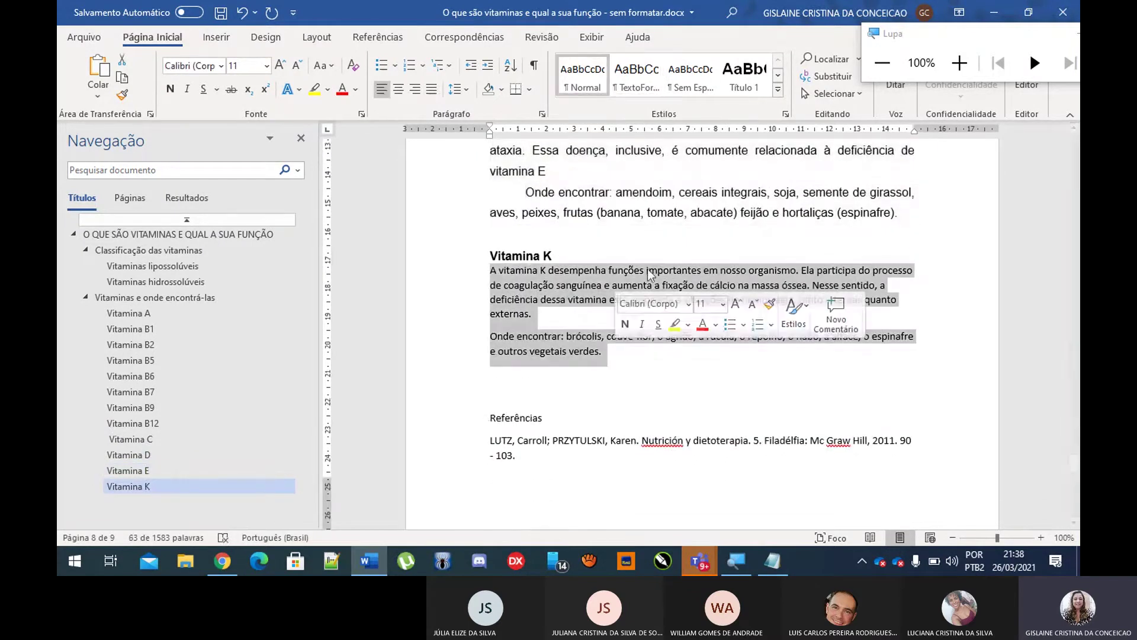
click(644, 77)
click(798, 332)
scroll(806, 336, up, 4)
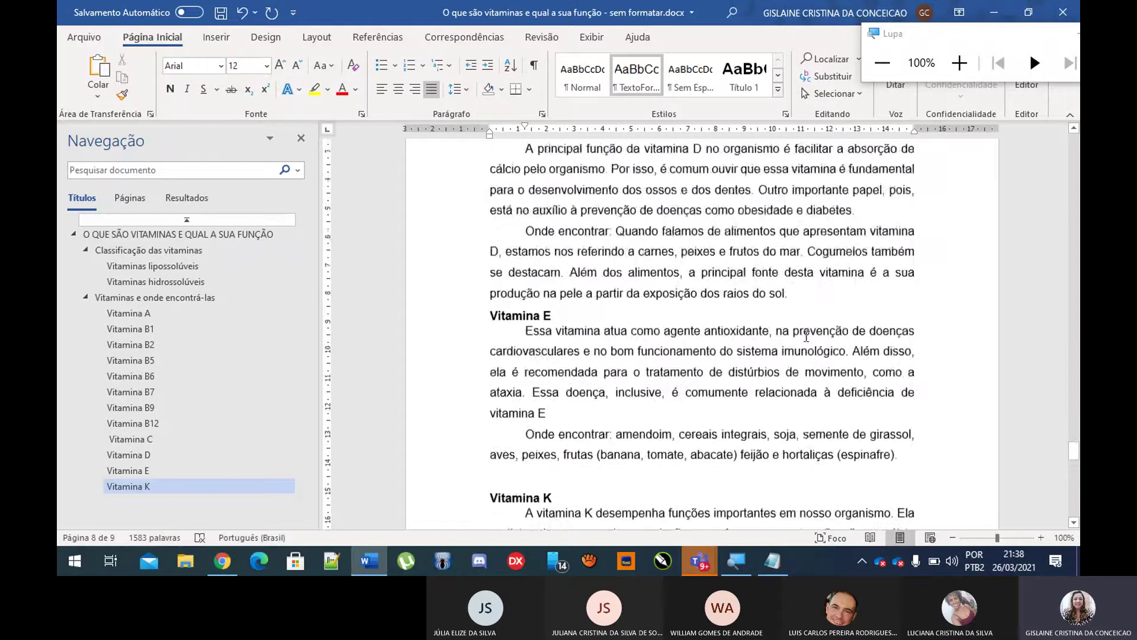
scroll(806, 336, up, 15)
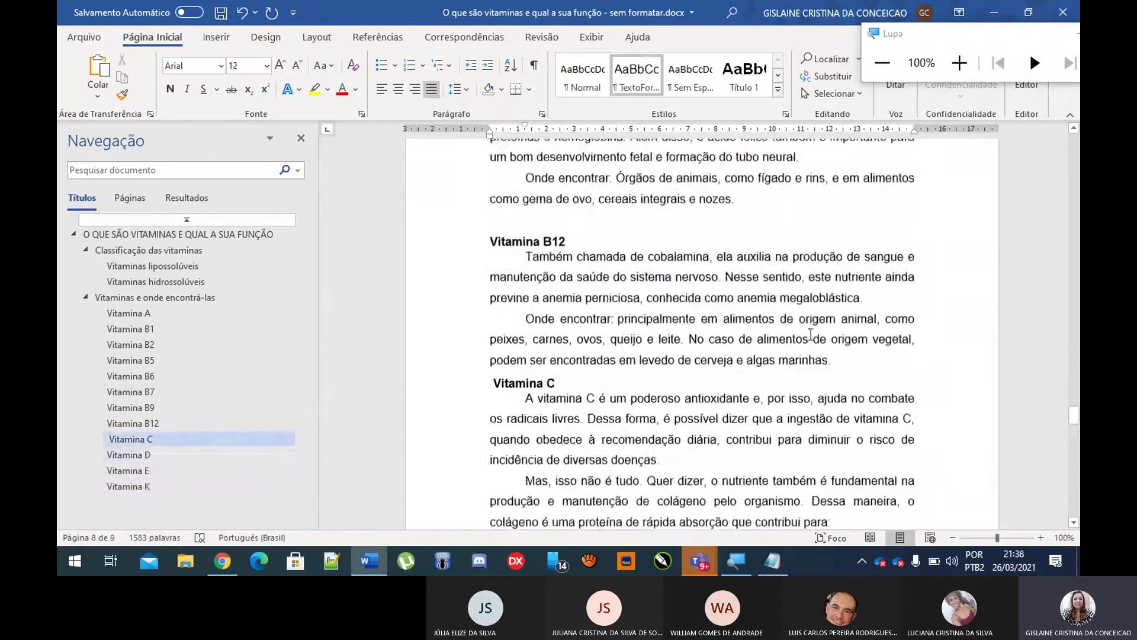
Step: Review the formatted vitamin sections from Vitamina B12 back to the Sumário page at the start of the document
scroll(810, 334, up, 15)
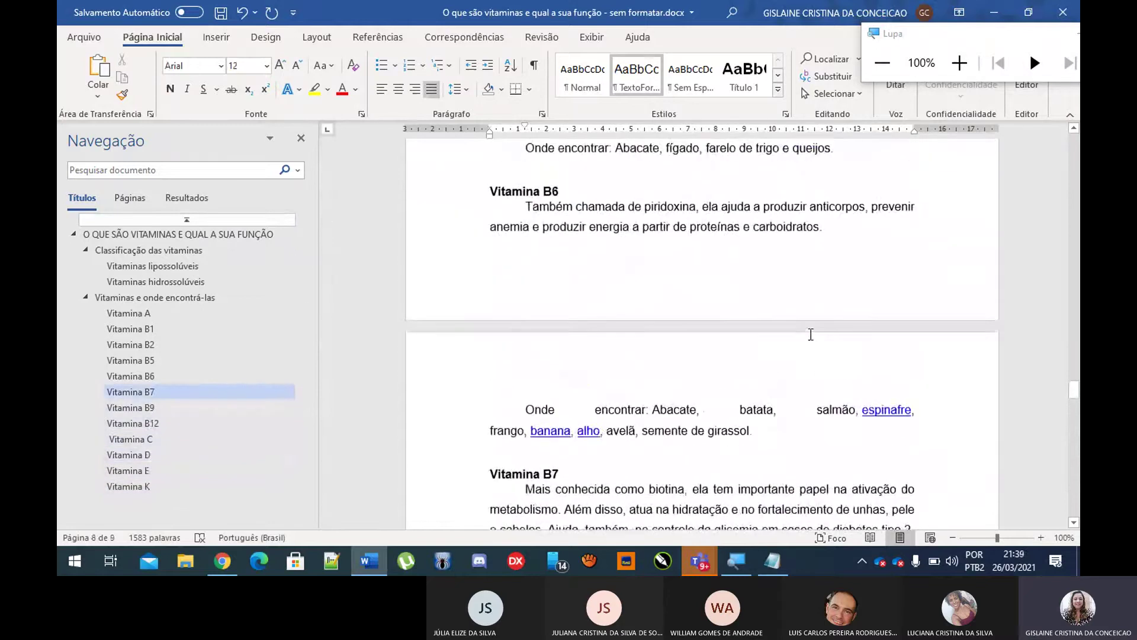
scroll(811, 334, down, 2)
scroll(811, 335, up, 2)
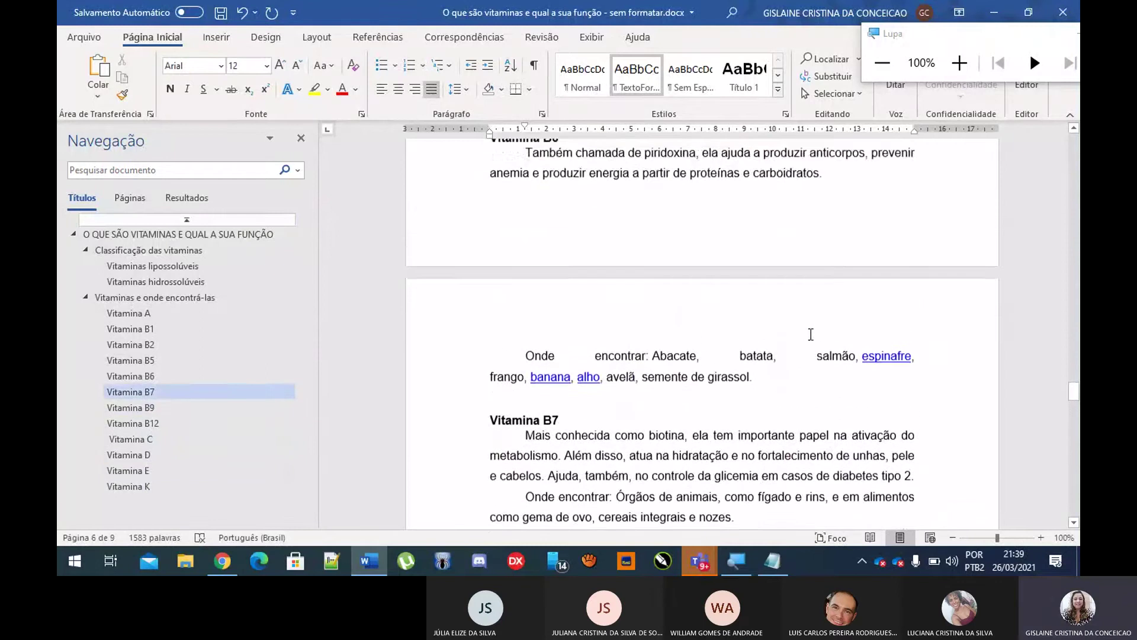
scroll(810, 335, down, 1)
scroll(811, 334, up, 7)
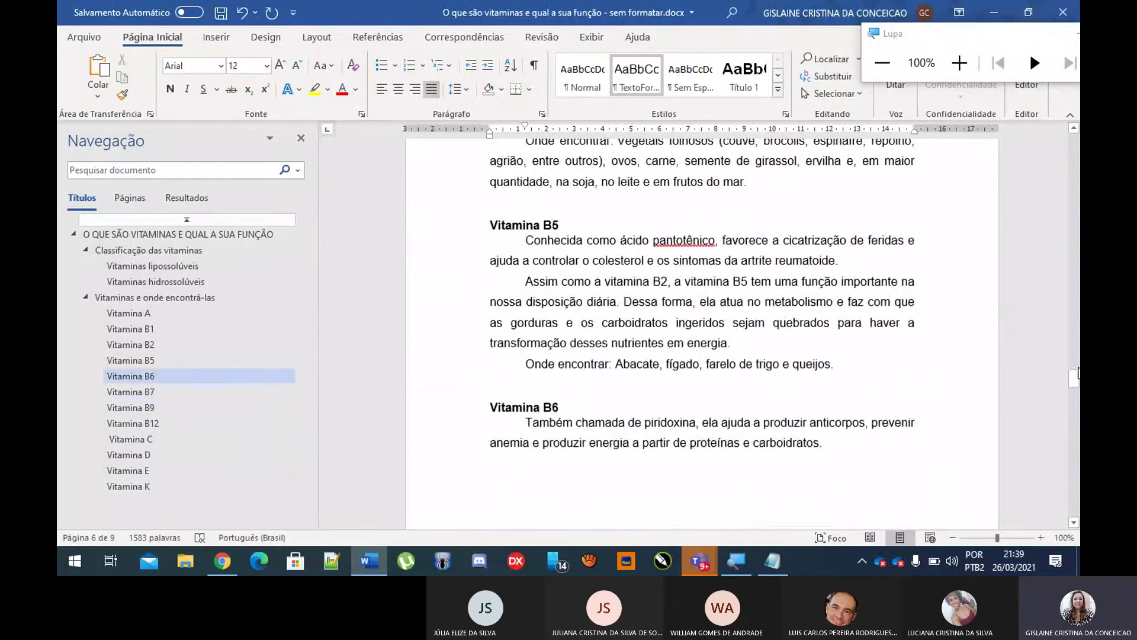
drag(1075, 376, 1073, 142)
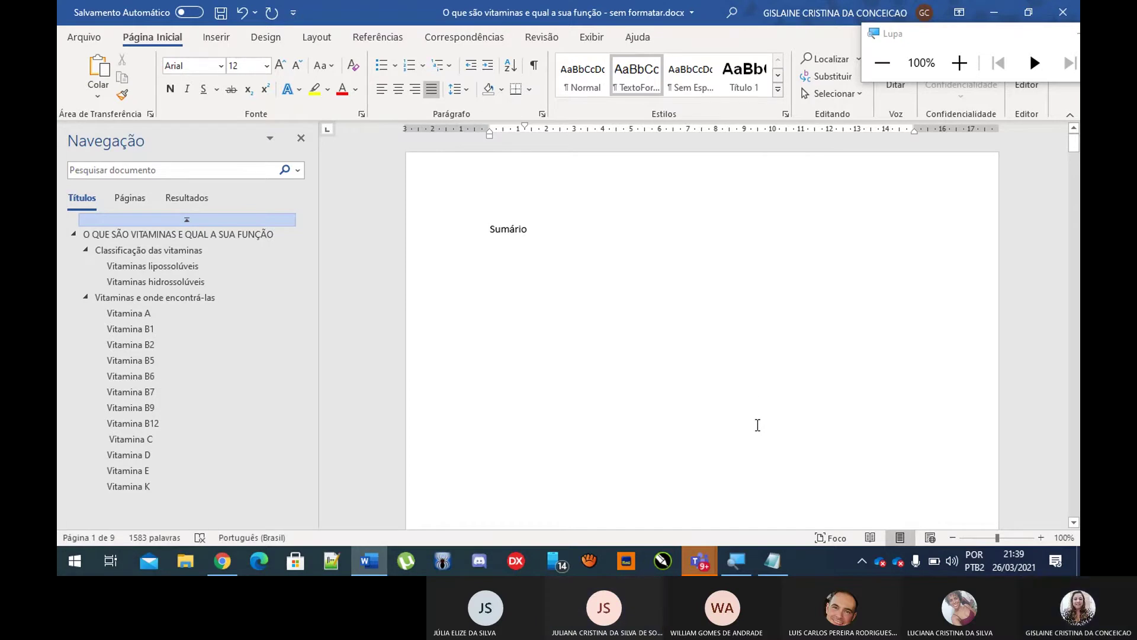
mouse_move(705, 568)
click(748, 481)
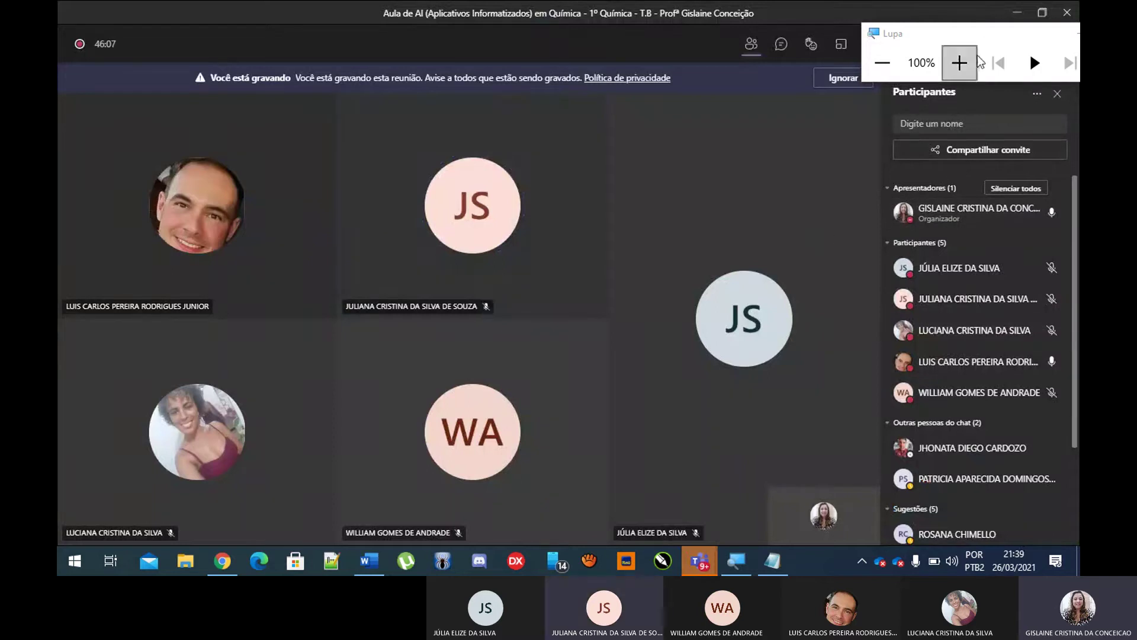
click(883, 63)
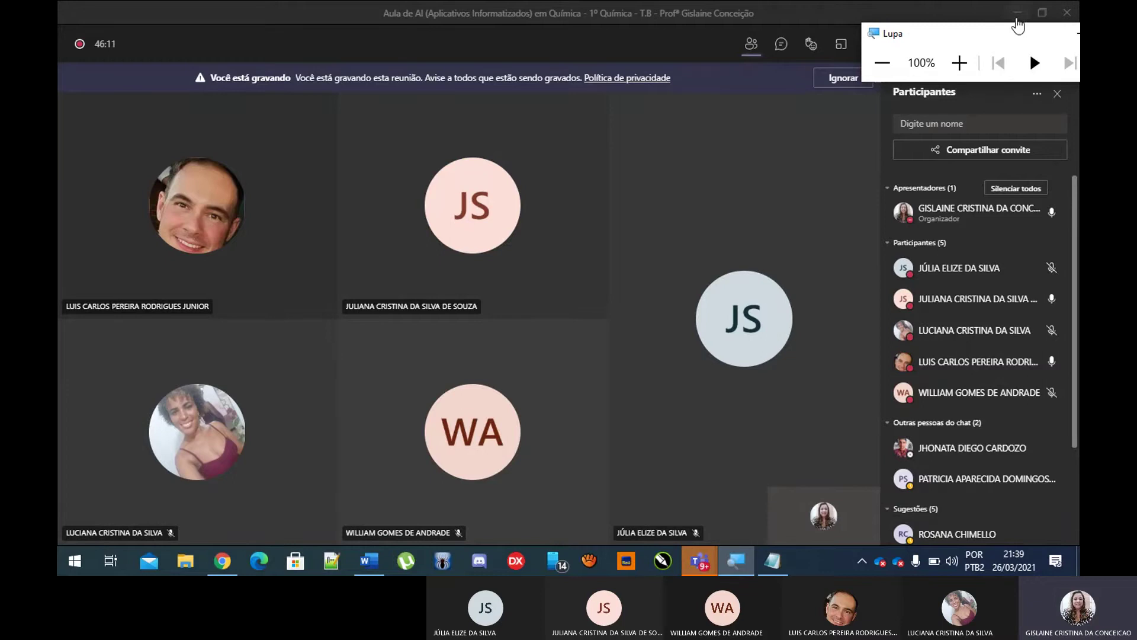
click(1016, 13)
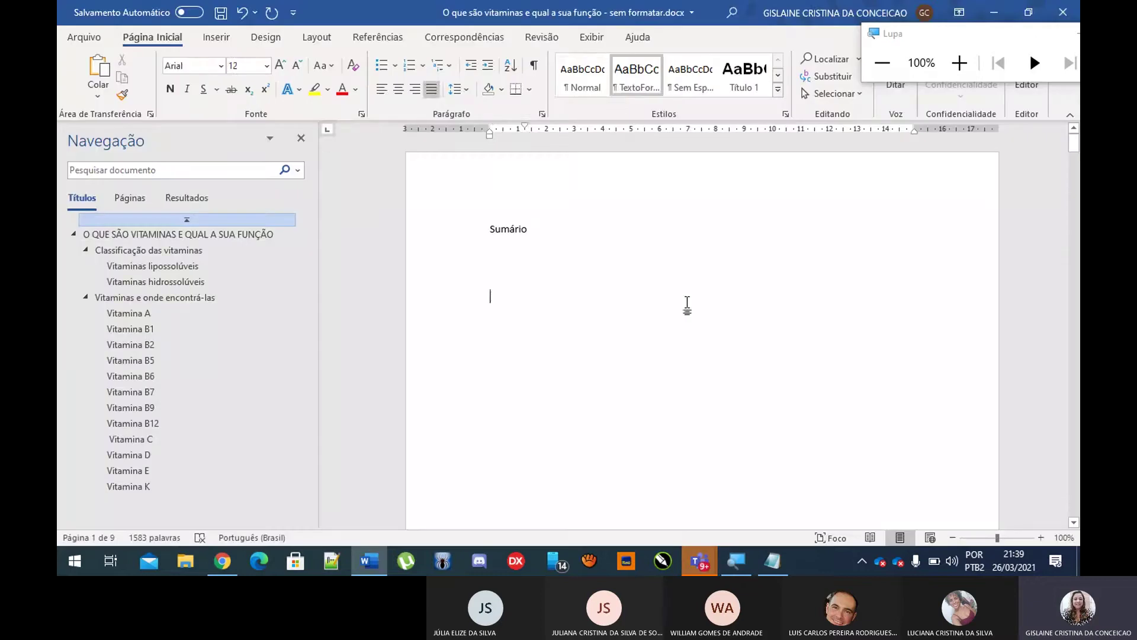
Step: Clear all formatting from the first paragraph under the heading "O QUE SÃO VITAMINAS E QUAL A SUA FUNÇÃO"
scroll(486, 297, down, 10)
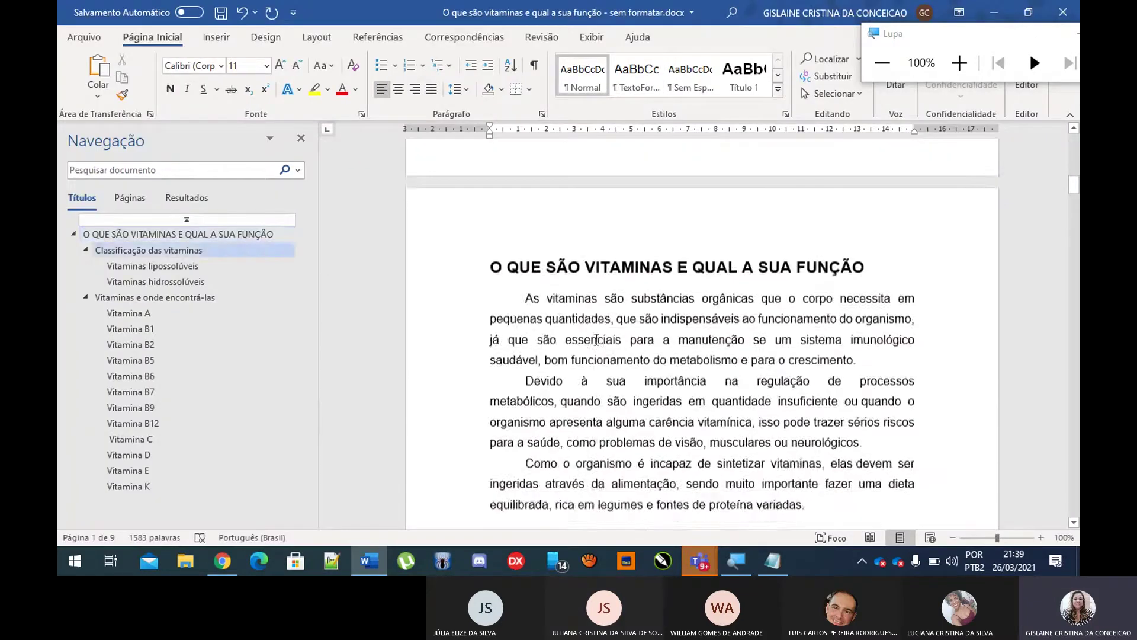
scroll(596, 340, down, 6)
scroll(597, 340, up, 6)
click(566, 291)
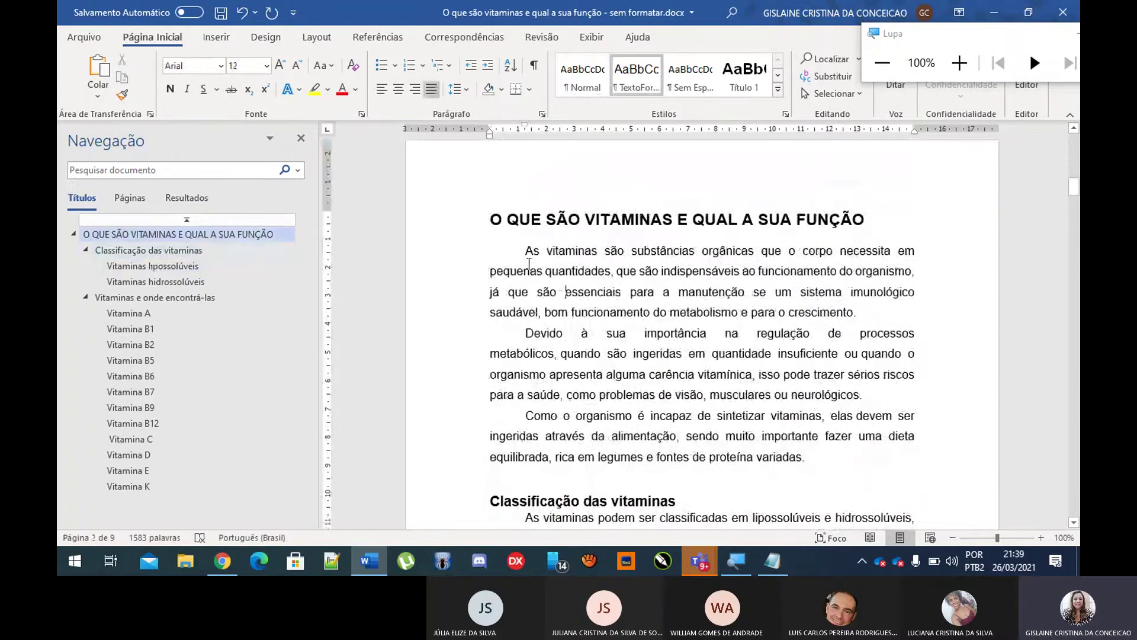
drag(599, 265, 861, 312)
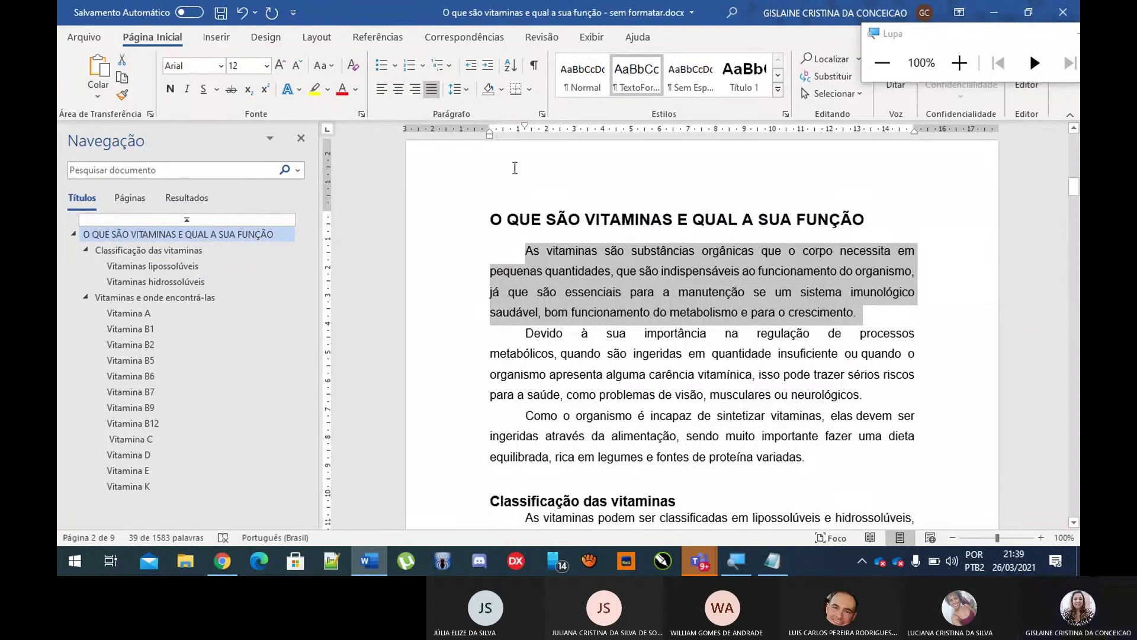
click(353, 65)
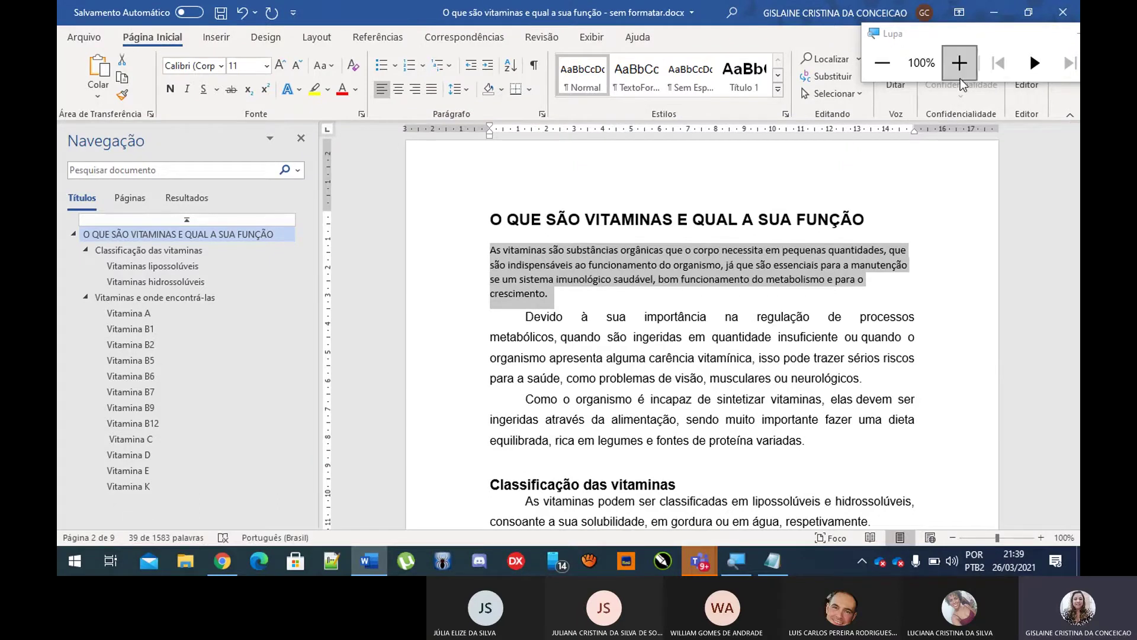
Step: Set the first body paragraph's font to Arial 12 and justify its alignment
click(959, 63)
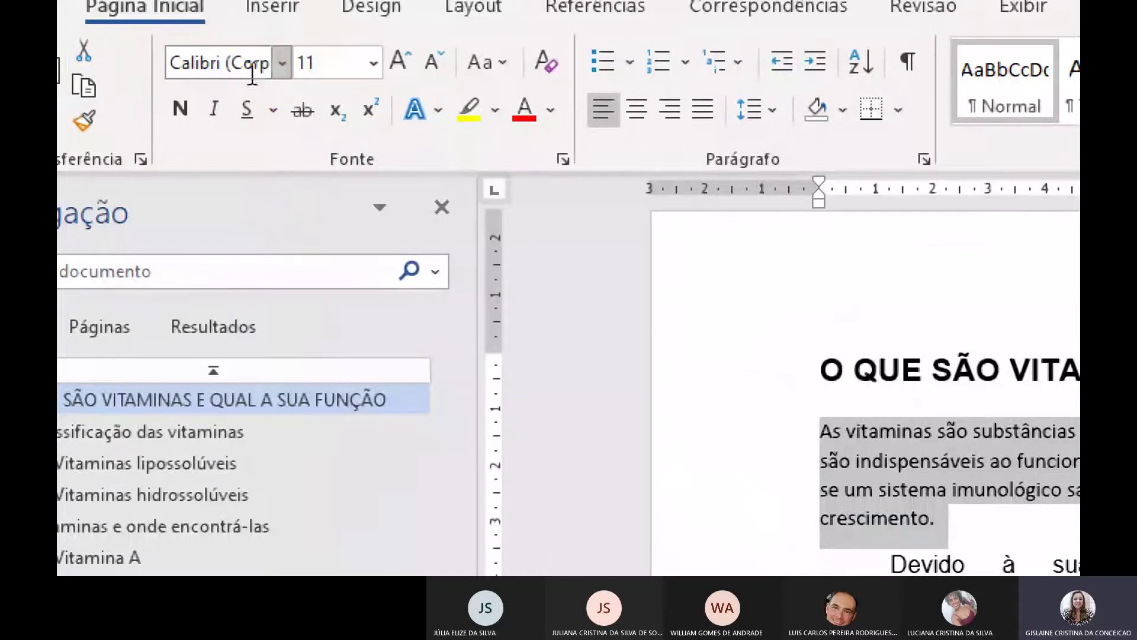
click(161, 62)
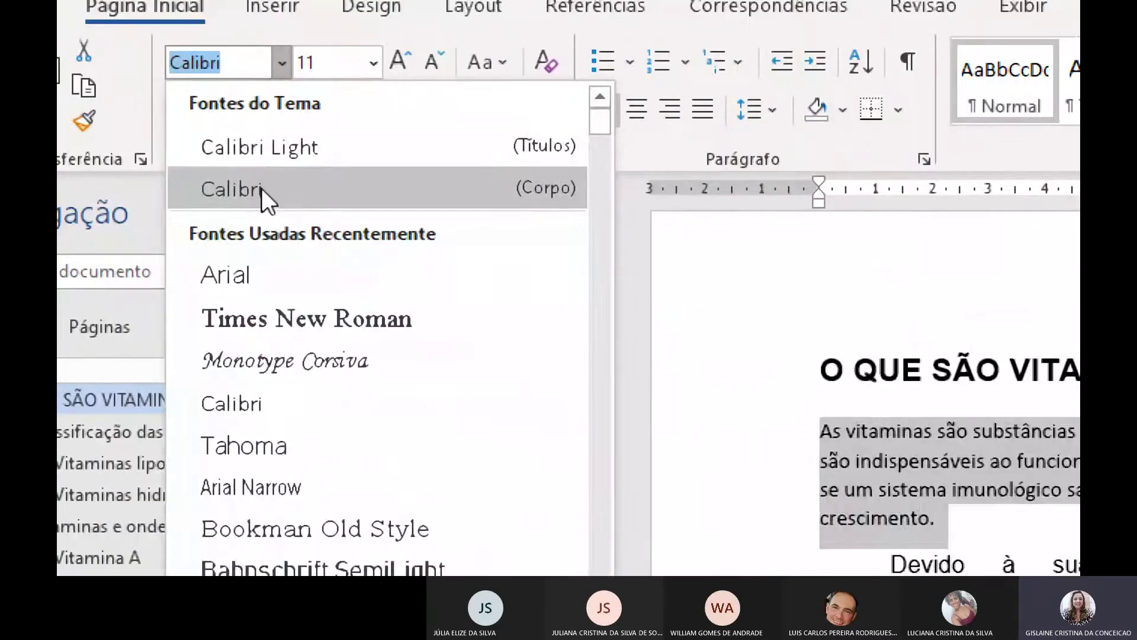
click(255, 281)
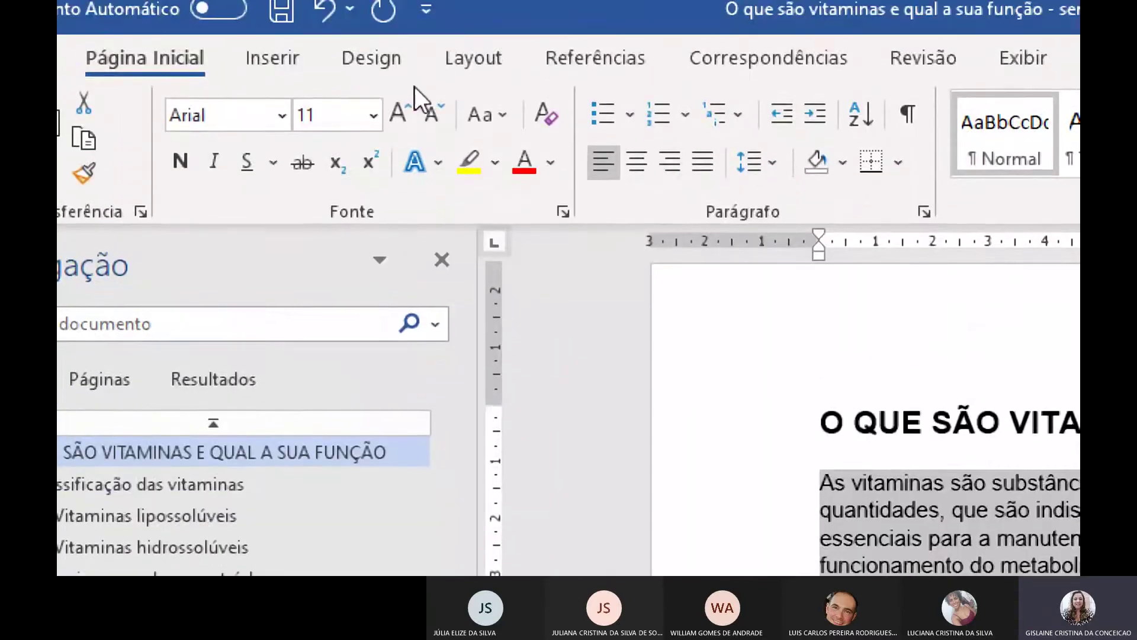
click(378, 112)
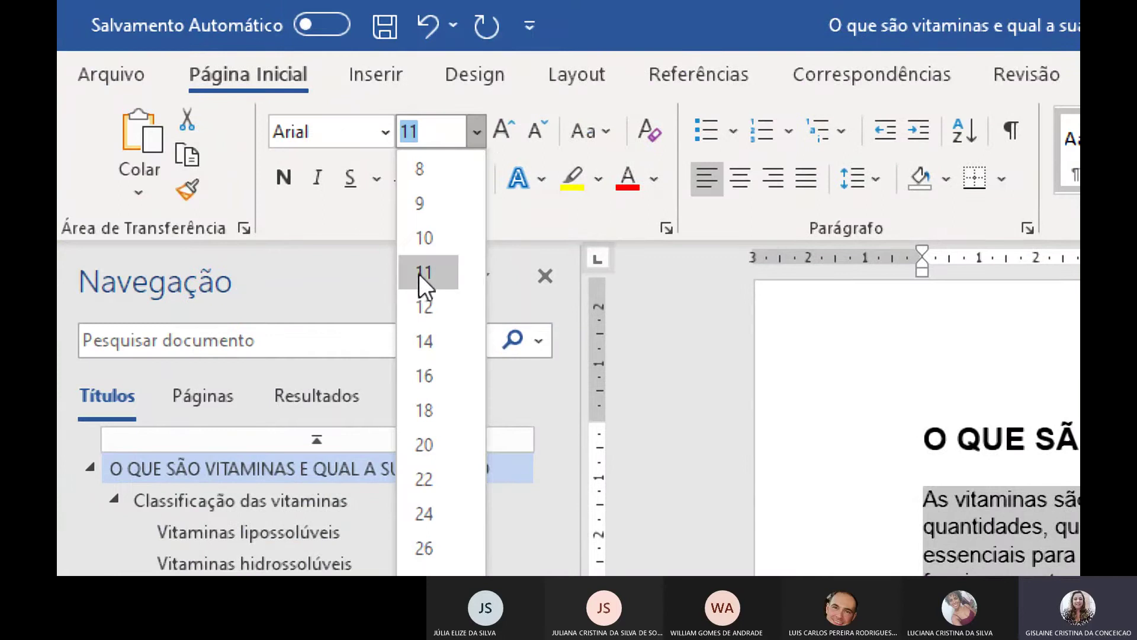
click(424, 307)
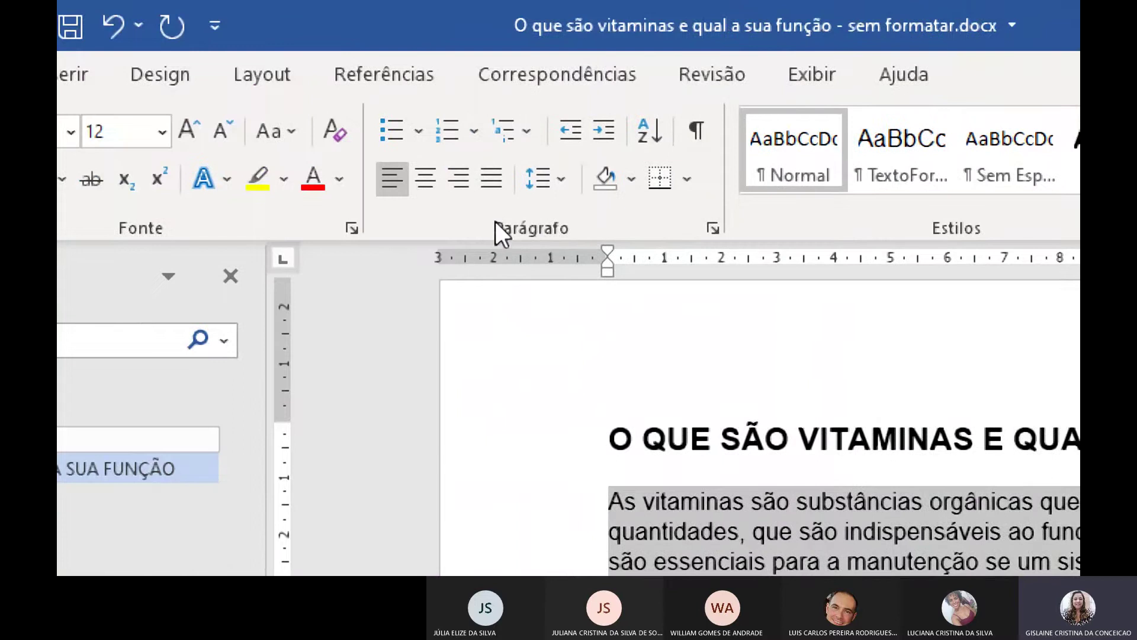
click(491, 176)
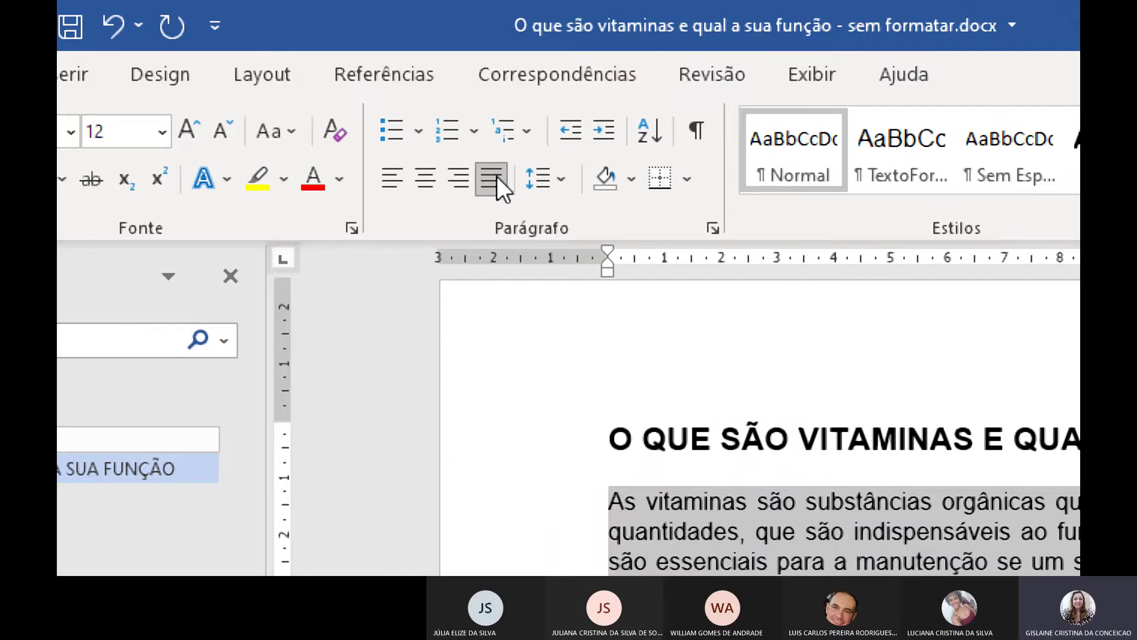
Step: Give the first paragraph a 1,25 cm first-line indent, 1,5 line spacing and 0 pt spacing after
click(717, 227)
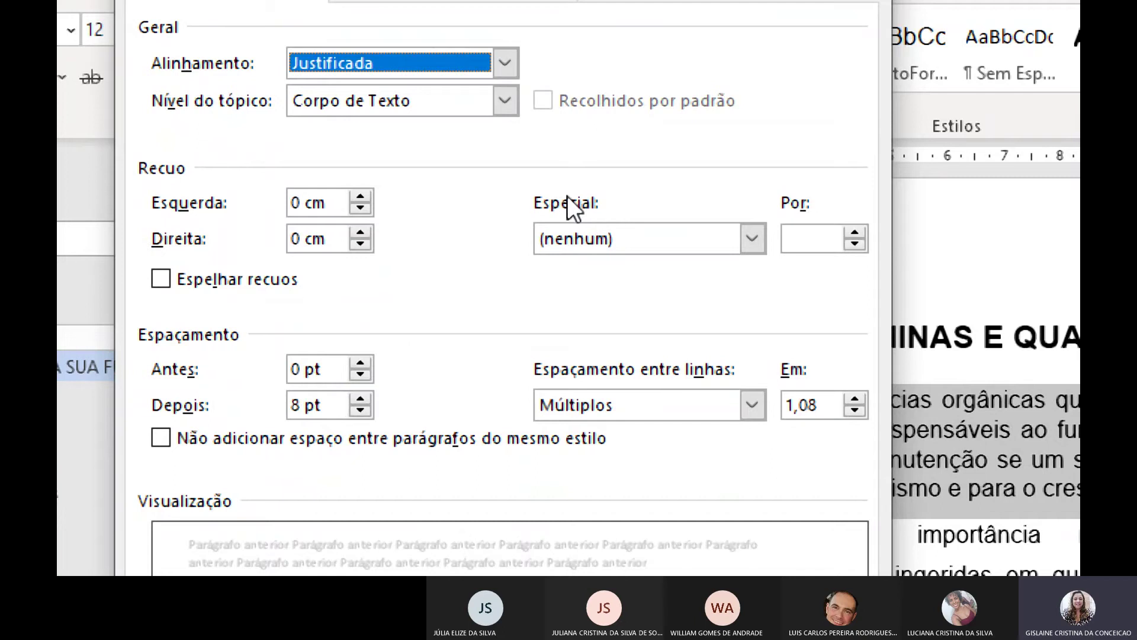
click(566, 238)
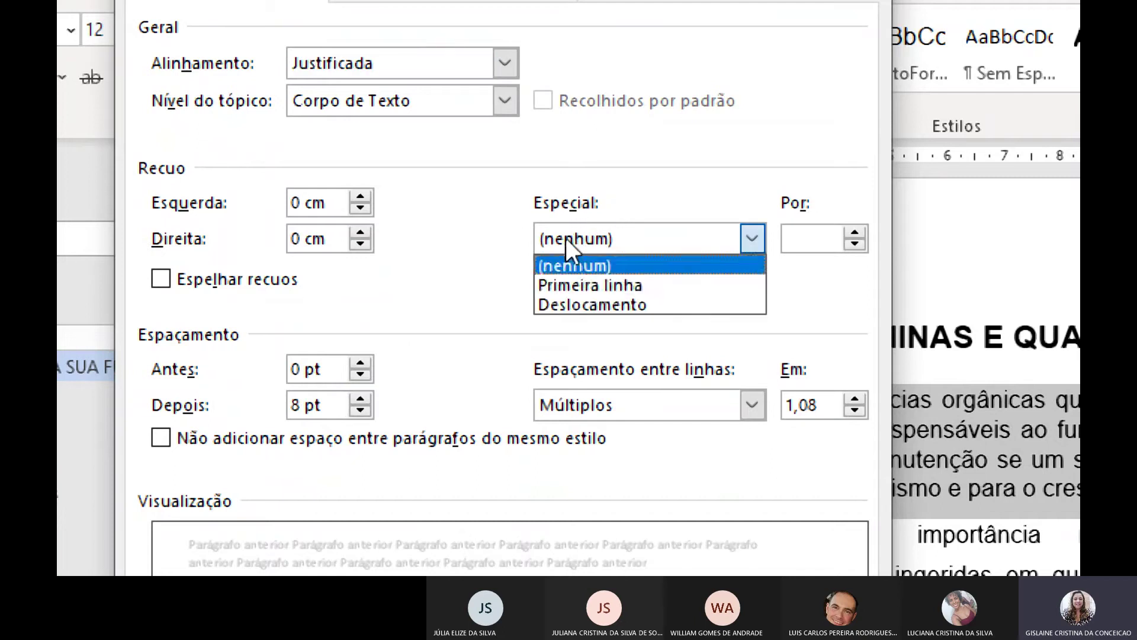
click(583, 284)
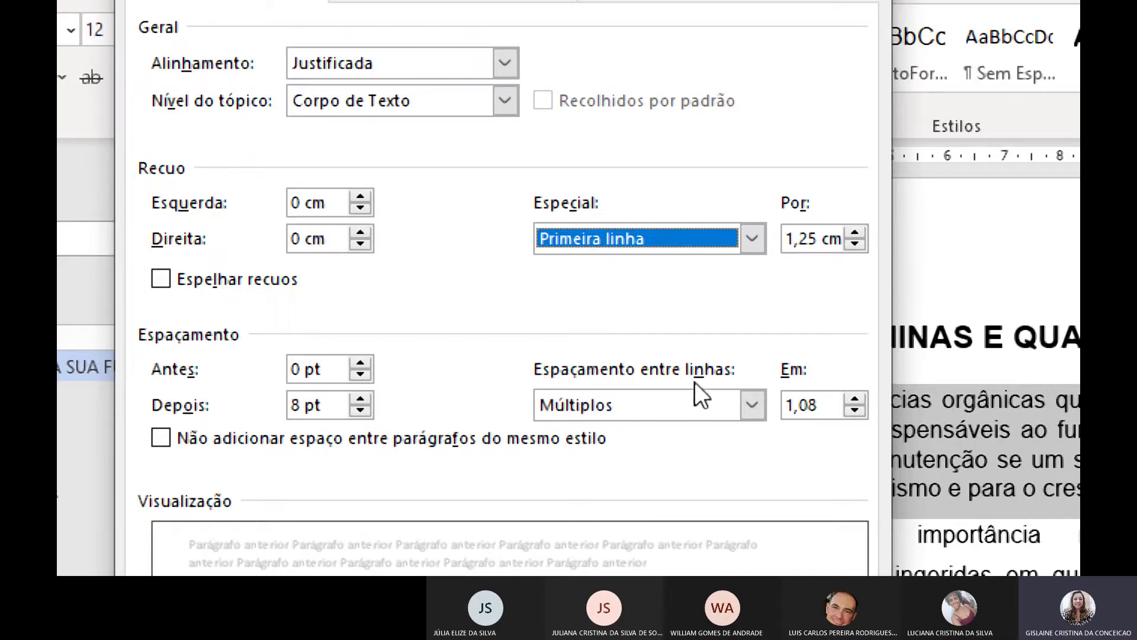
click(613, 408)
click(588, 457)
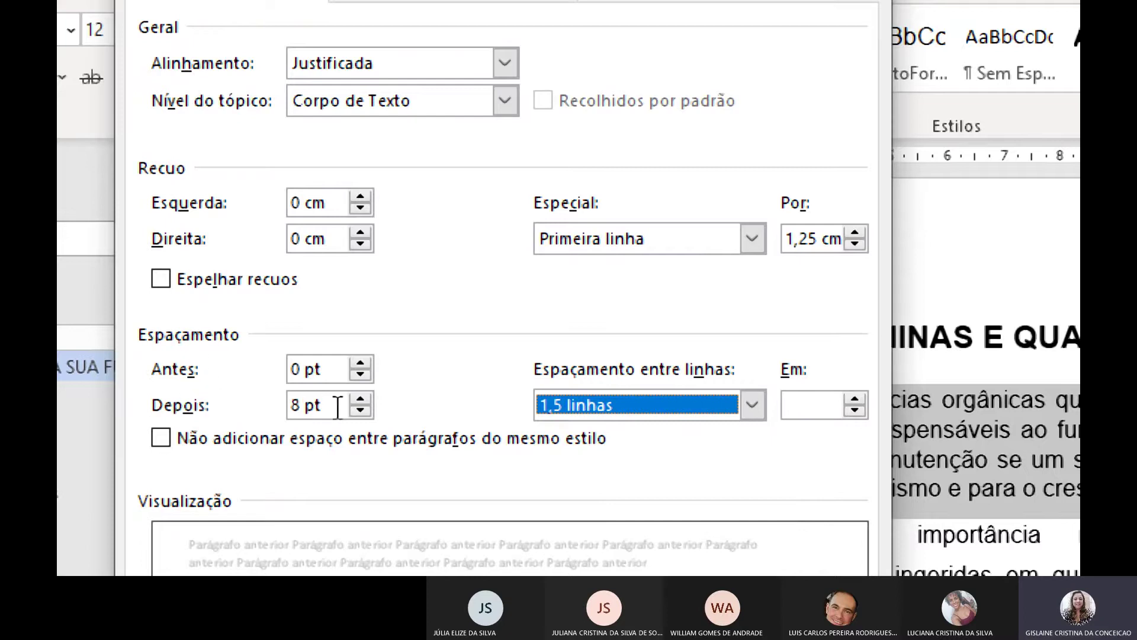
click(360, 409)
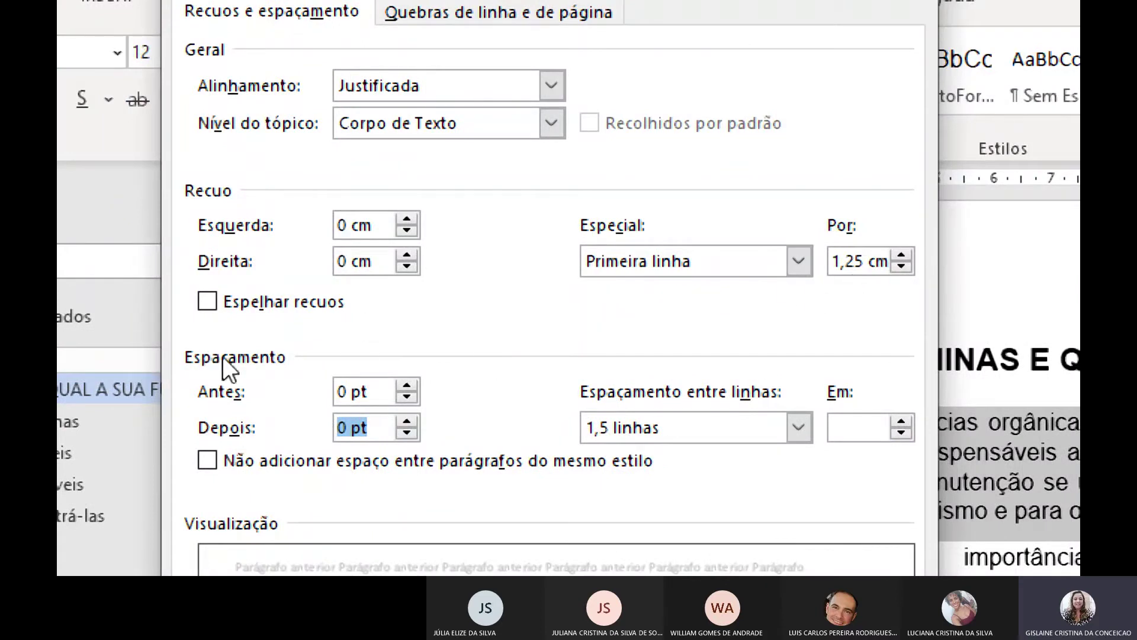
Step: Try Duplo line spacing, return it to 1,5 linhas and apply the paragraph settings
click(623, 429)
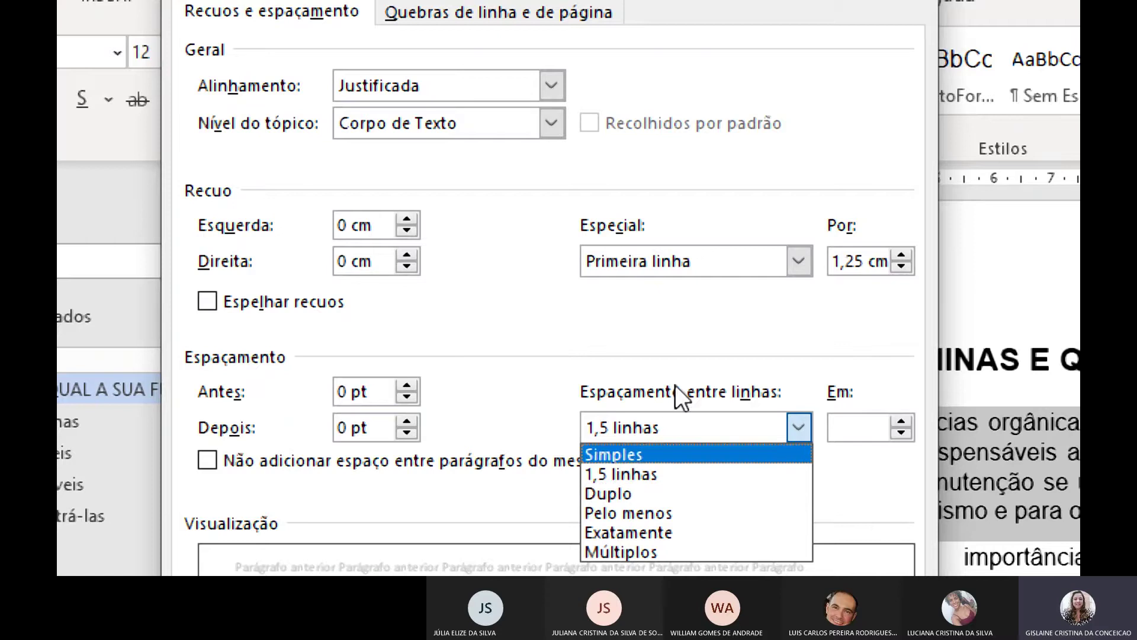
click(624, 491)
click(631, 428)
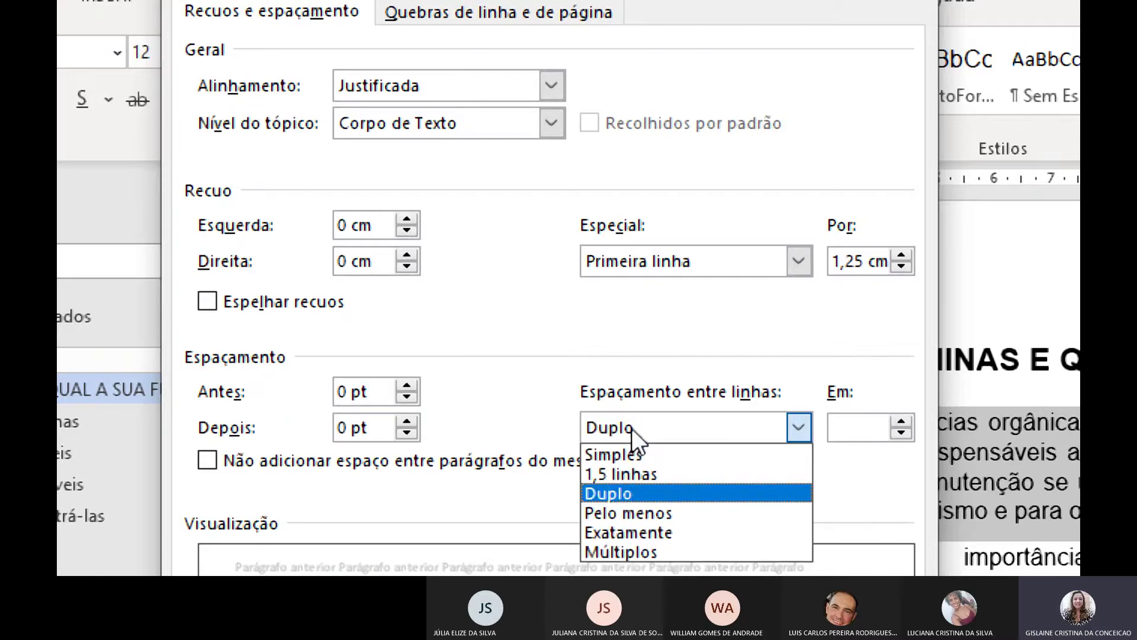
click(617, 466)
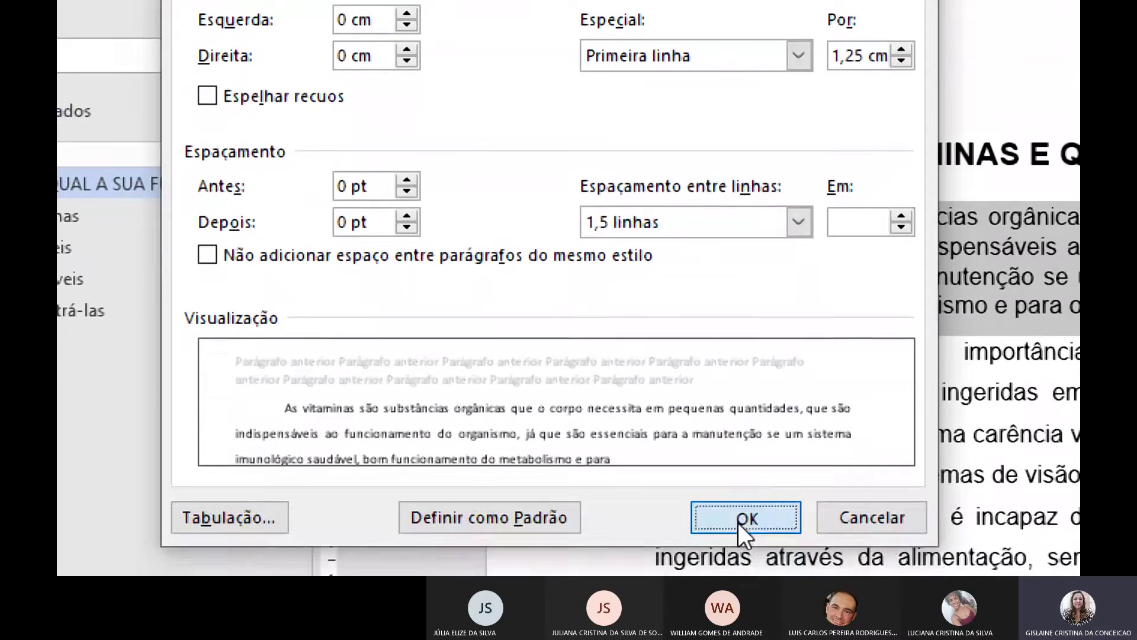
click(738, 522)
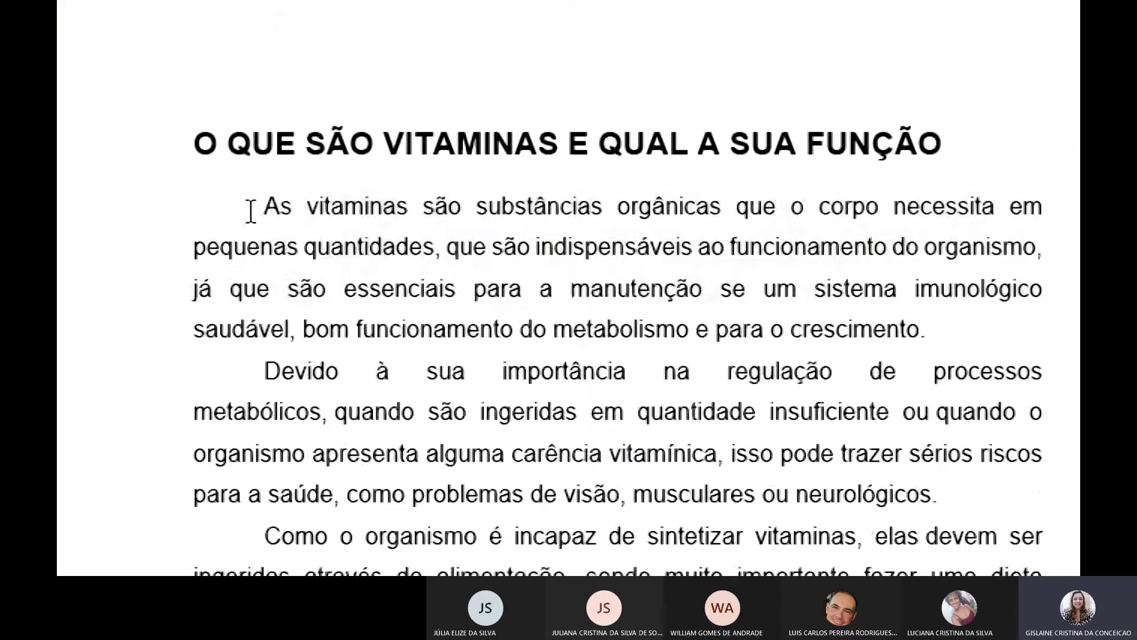
Step: Create a new paragraph style from the formatted first paragraph, checking its font colour options and format description and keeping the default name
drag(356, 221, 1050, 357)
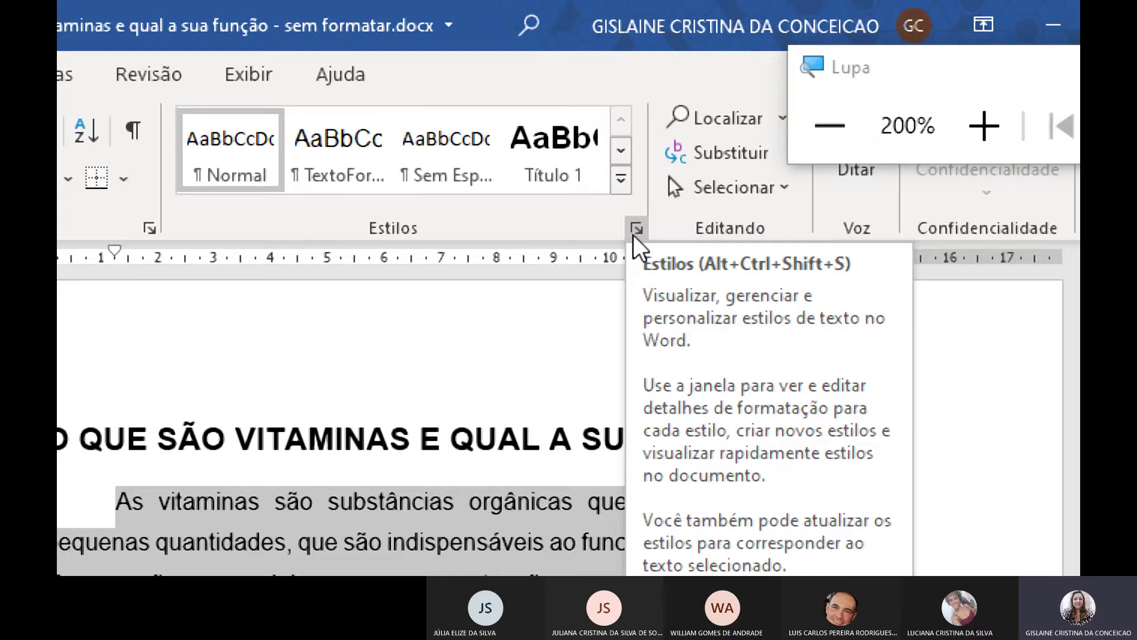
click(635, 230)
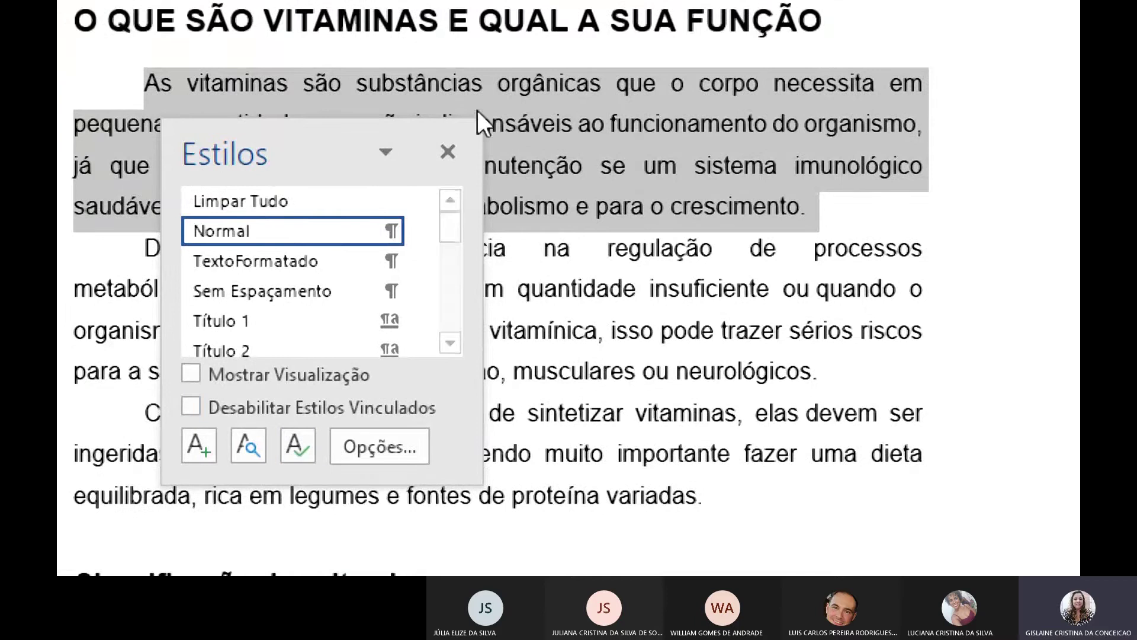
mouse_move(247, 239)
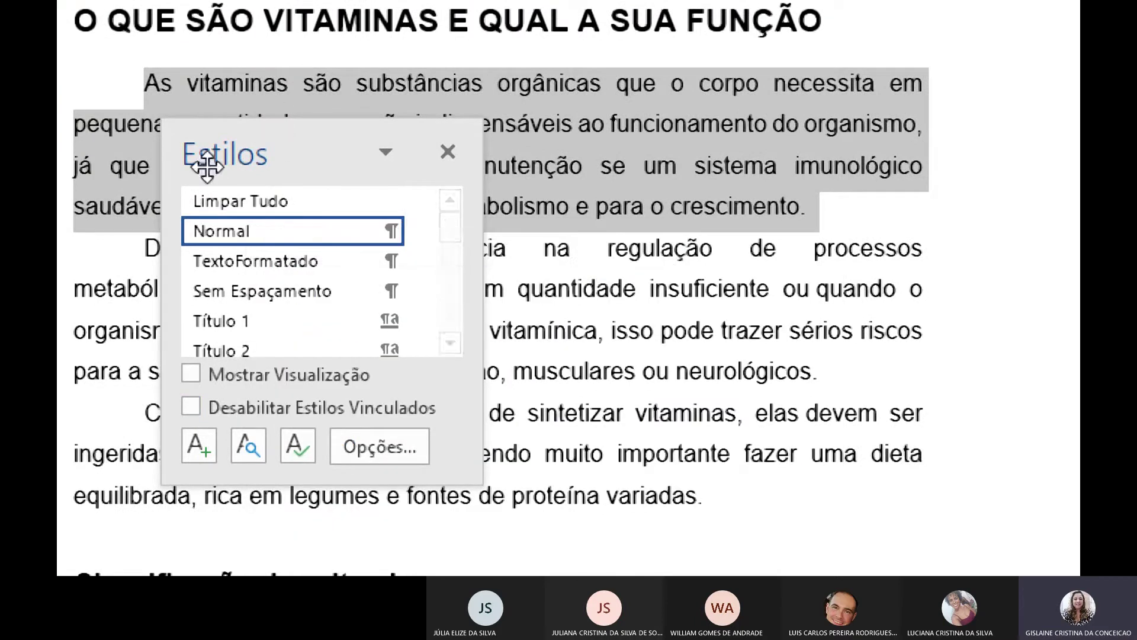
click(197, 456)
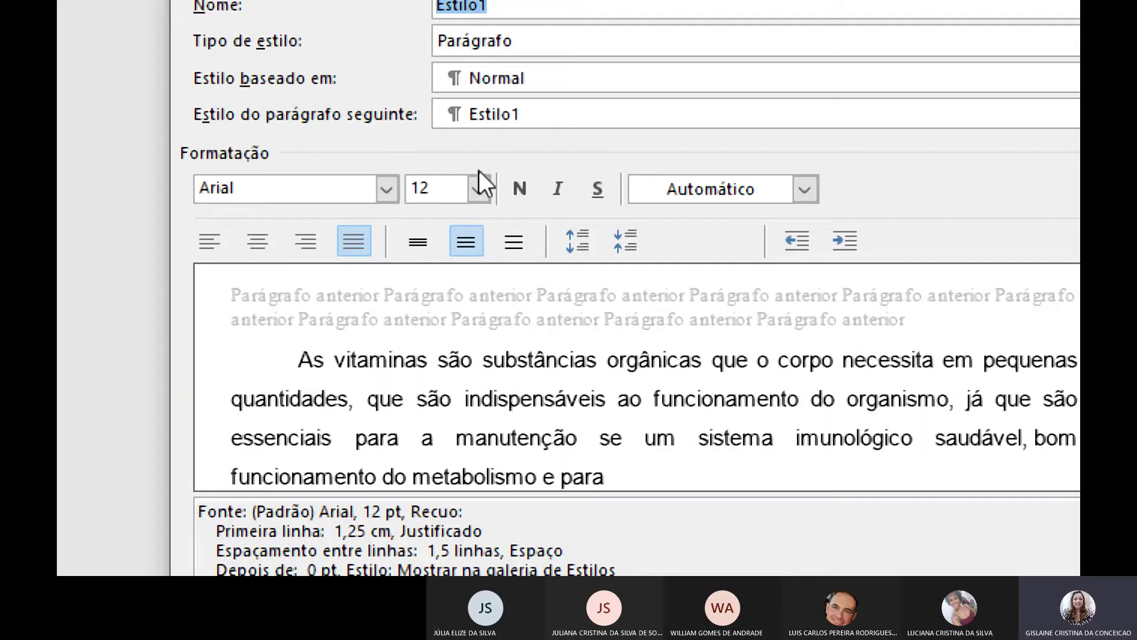
click(756, 194)
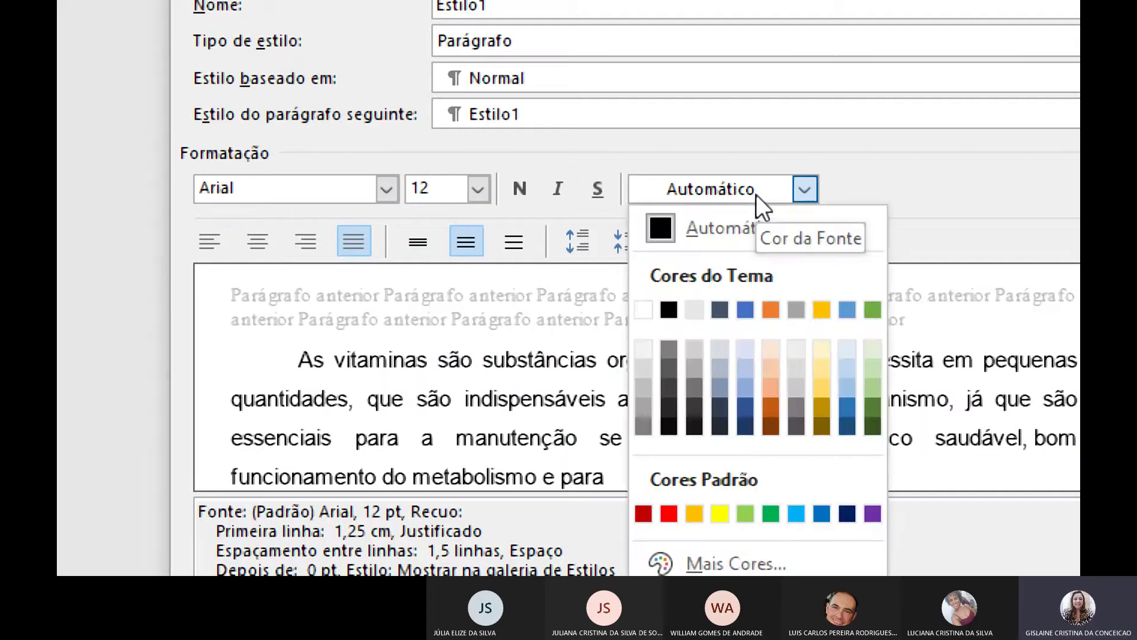
click(756, 194)
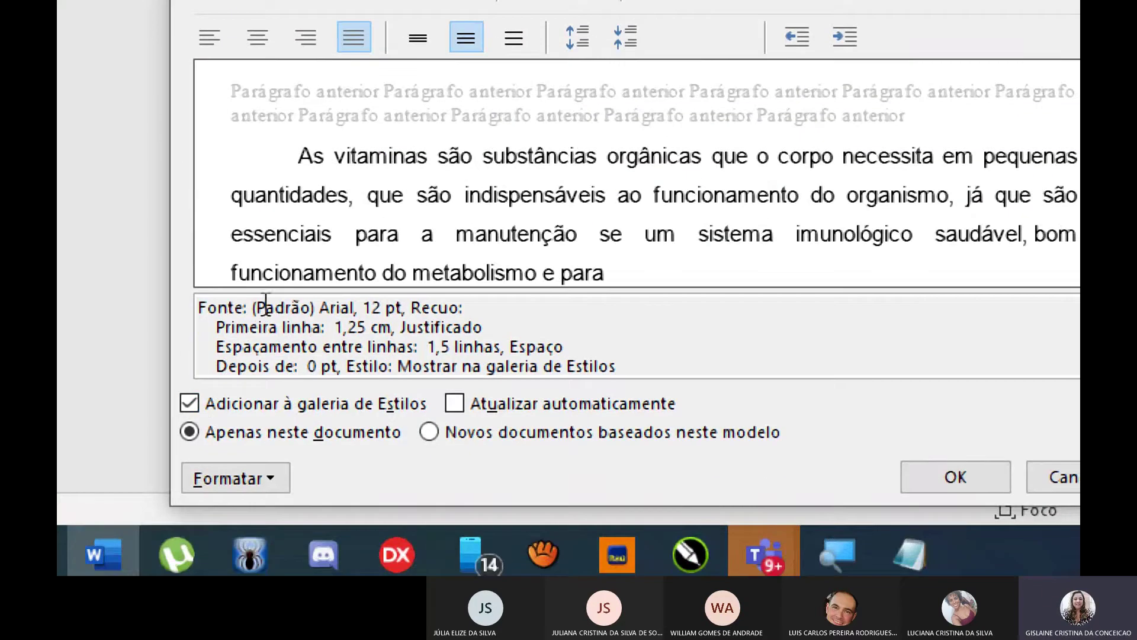
drag(232, 348, 393, 340)
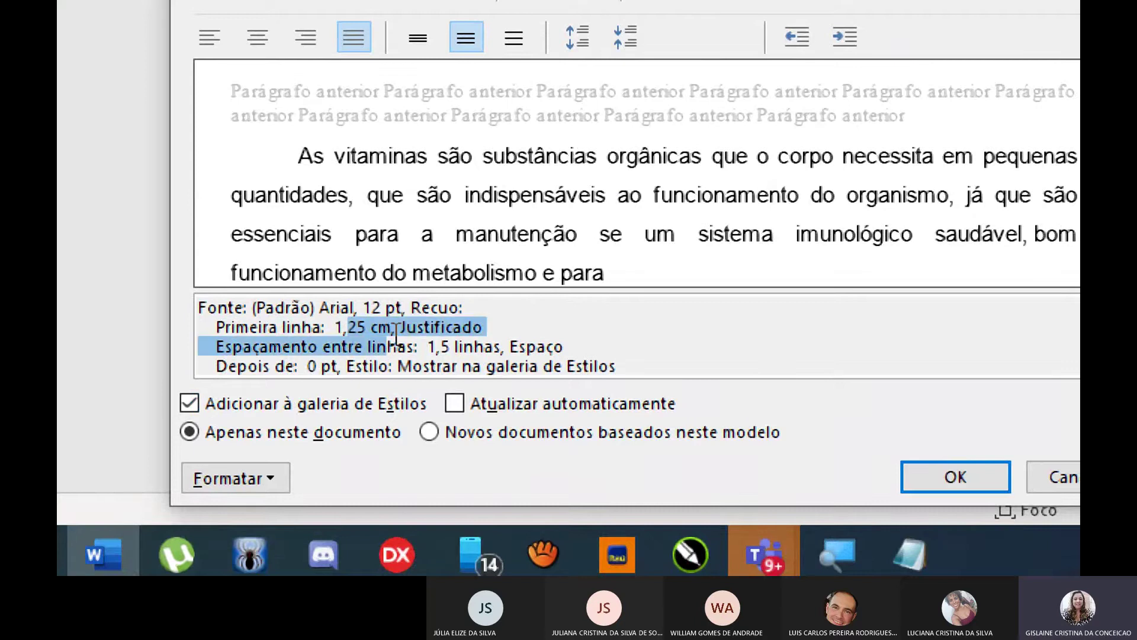
drag(282, 346, 473, 363)
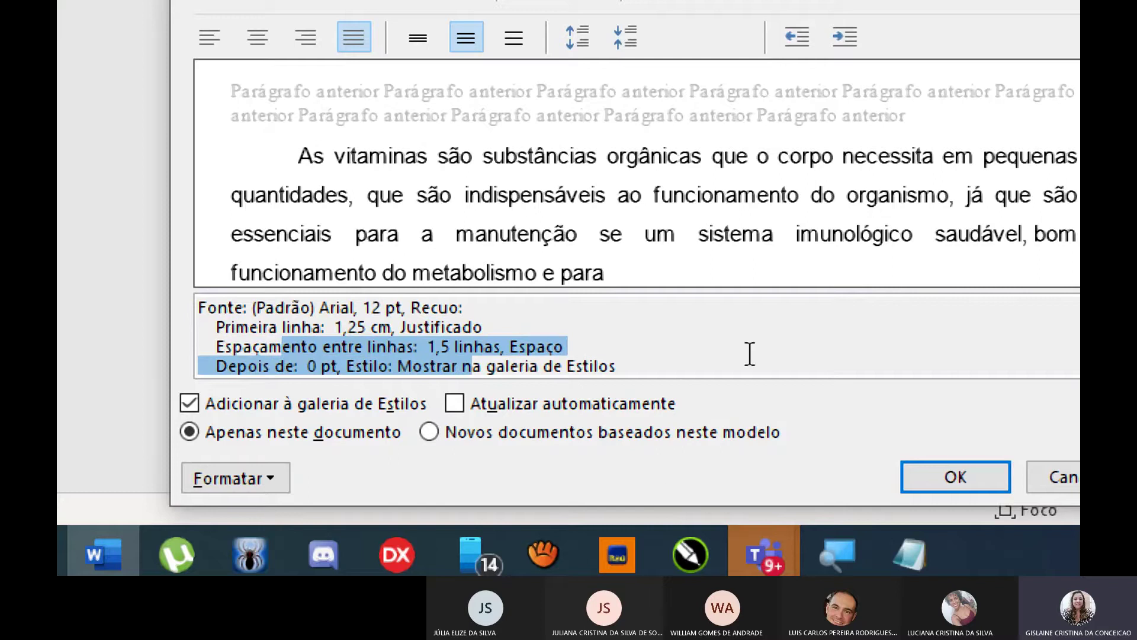
click(931, 487)
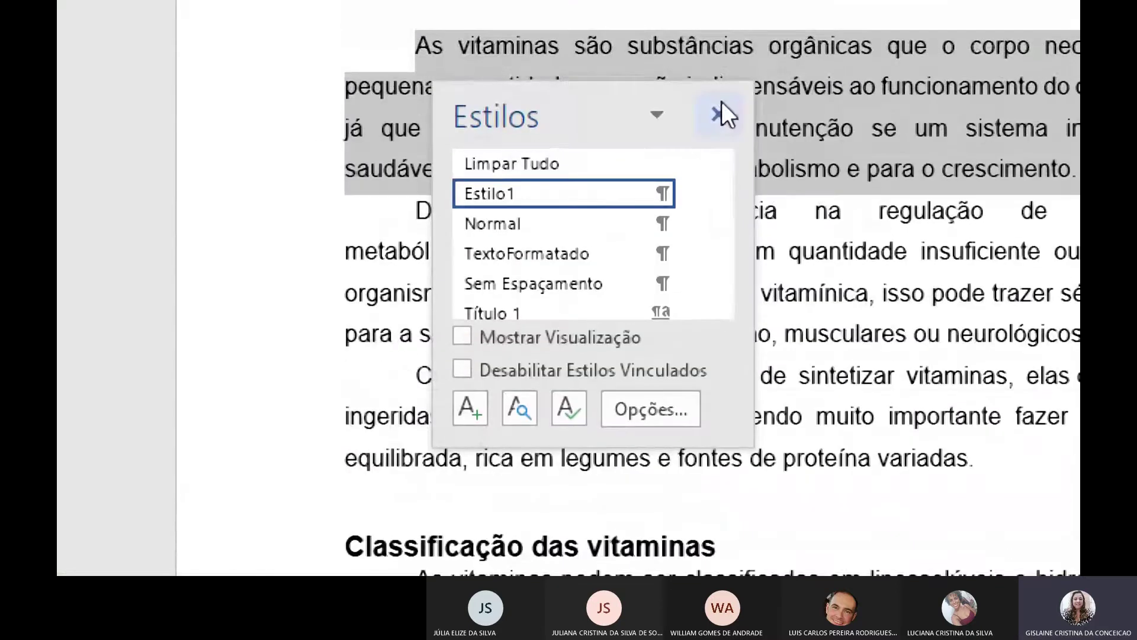
Step: Close the Estilos pane and review the styles available in the expanded style gallery
click(719, 5)
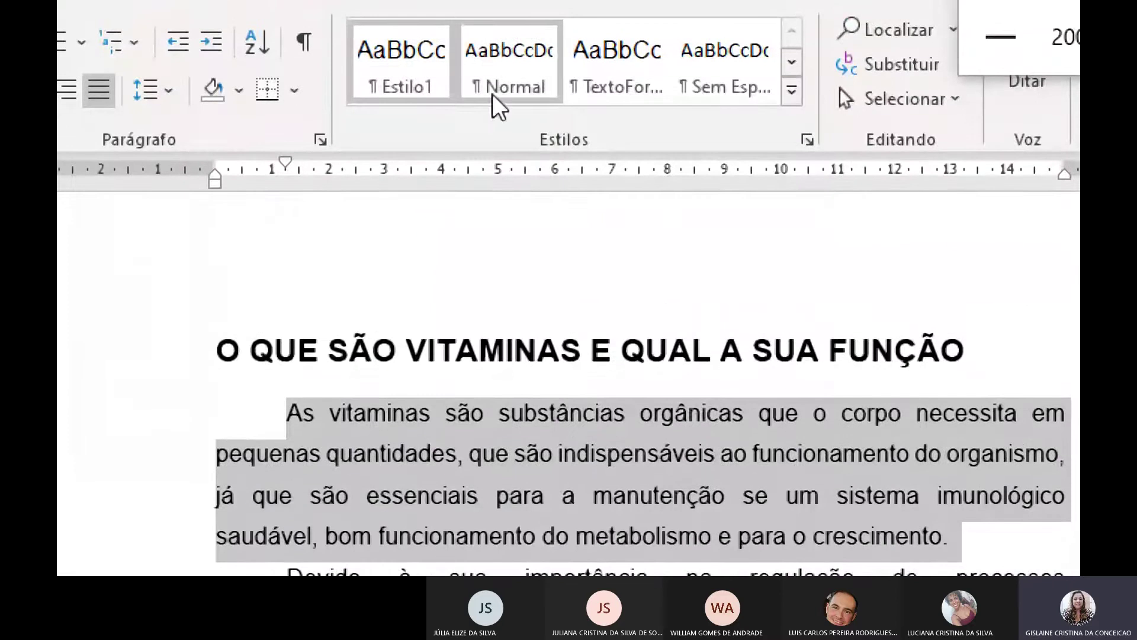
click(792, 92)
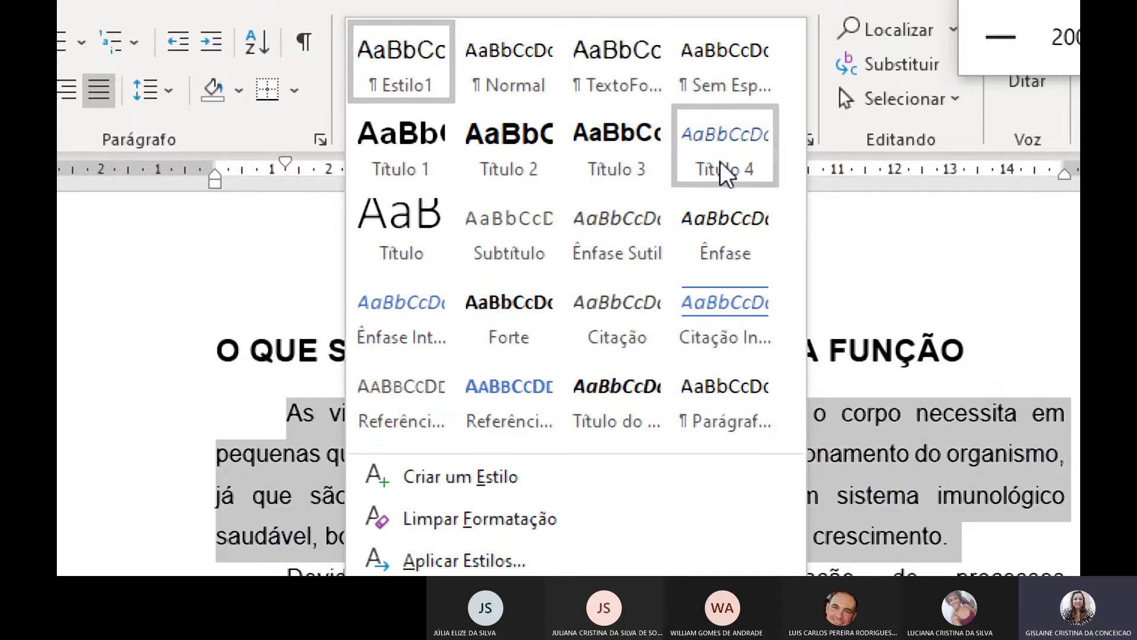
scroll(1042, 299, down, 8)
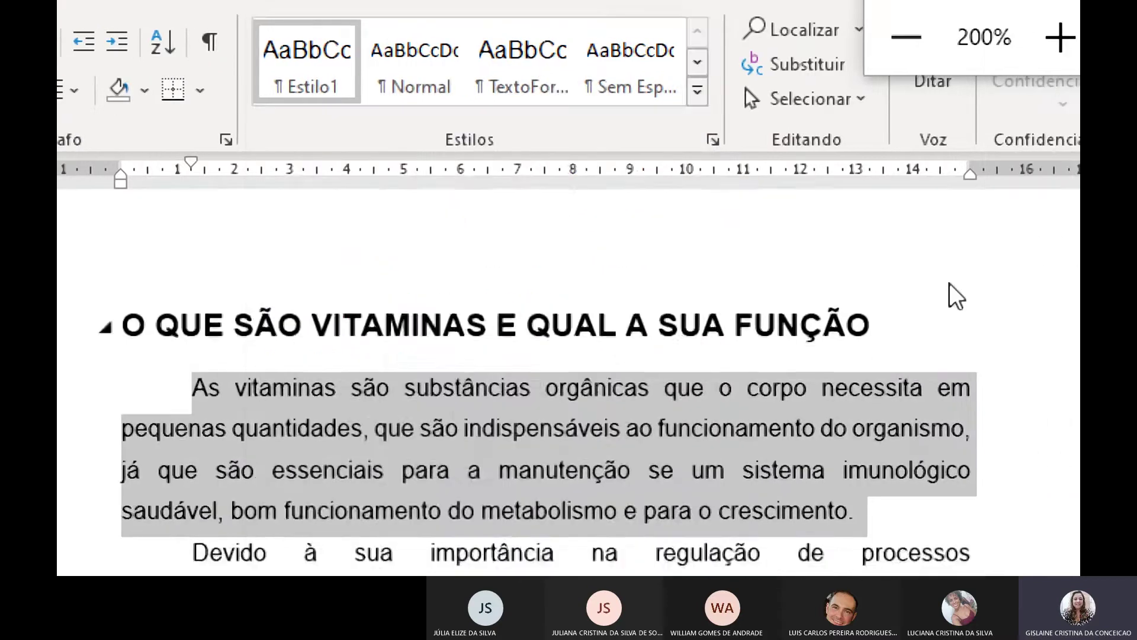
Step: Apply the TextoFormatado style to the paragraph under the "Classificação das vitaminas" heading
scroll(266, 349, down, 3)
scroll(228, 272, up, 2)
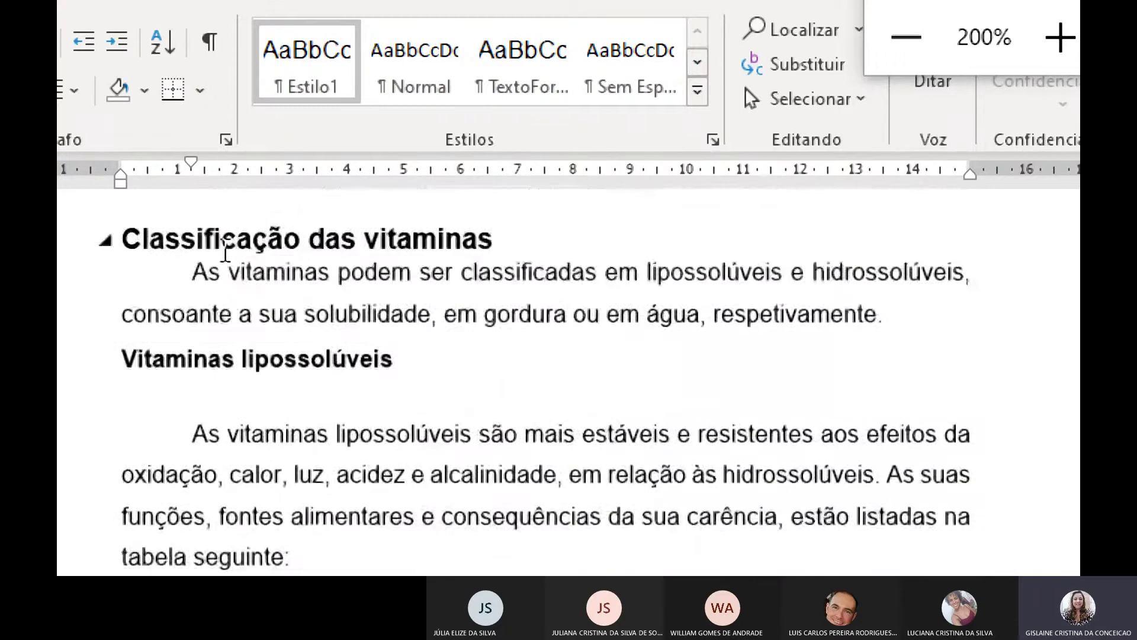
click(210, 303)
drag(211, 303, 1025, 340)
click(524, 83)
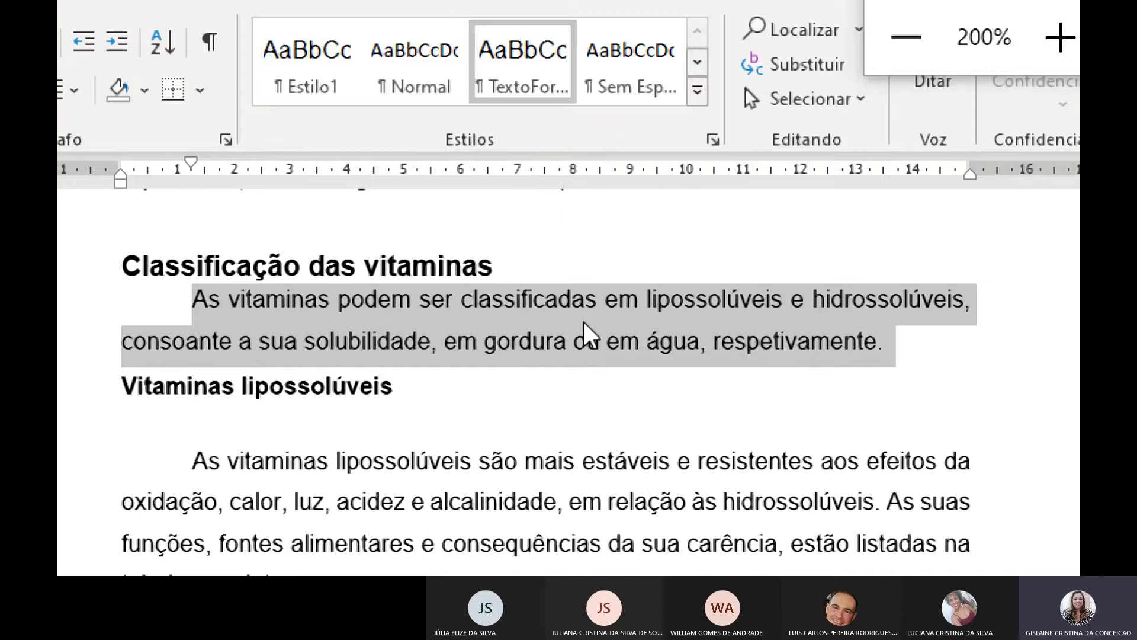
Step: Revisit the document's first paragraph and return the screen magnification to 100%
scroll(580, 321, up, 10)
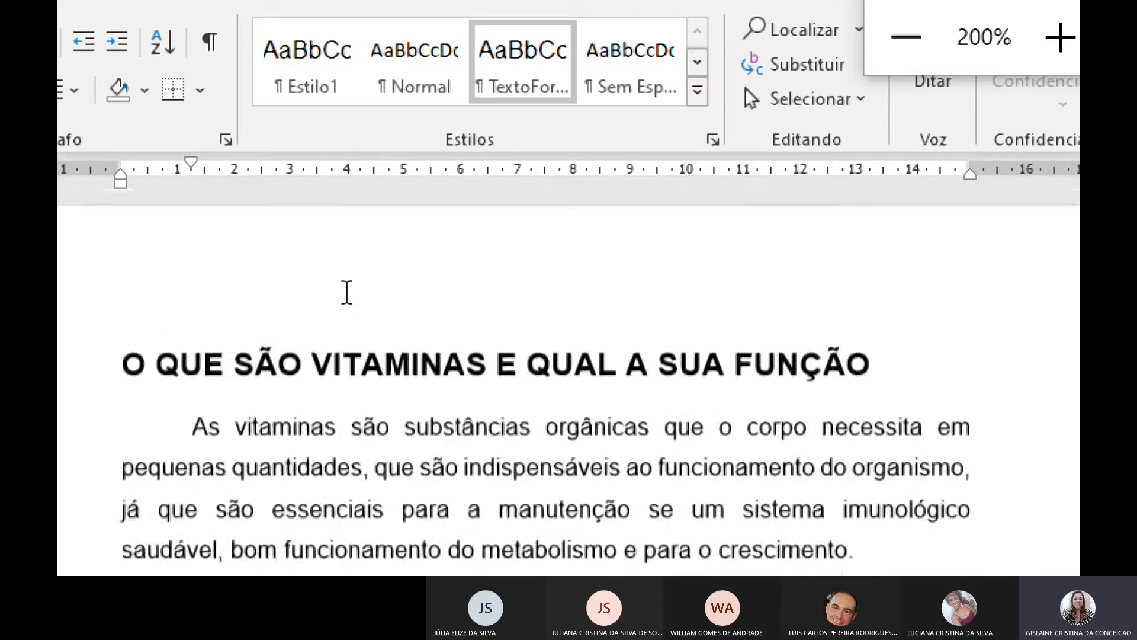
scroll(284, 364, down, 2)
drag(195, 201, 515, 381)
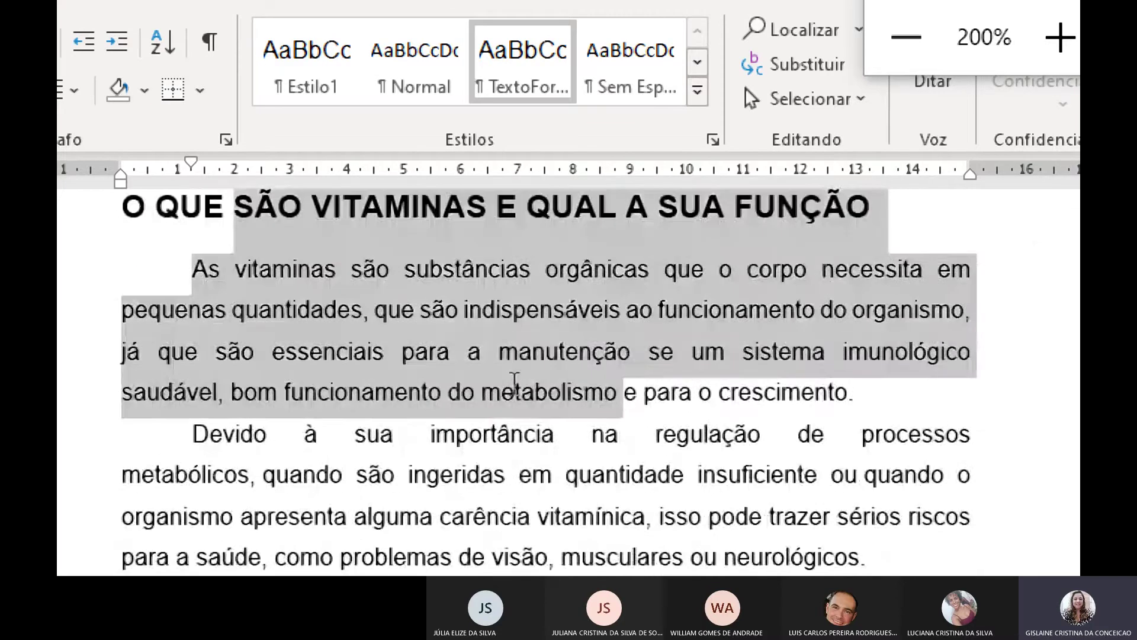
click(400, 307)
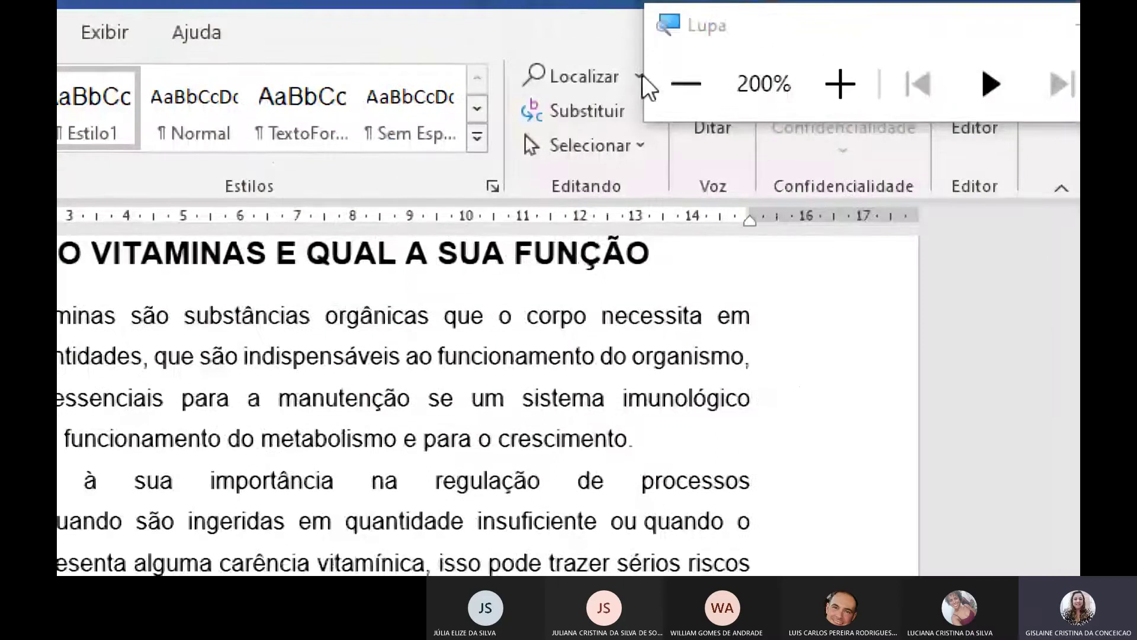
click(756, 88)
click(756, 88)
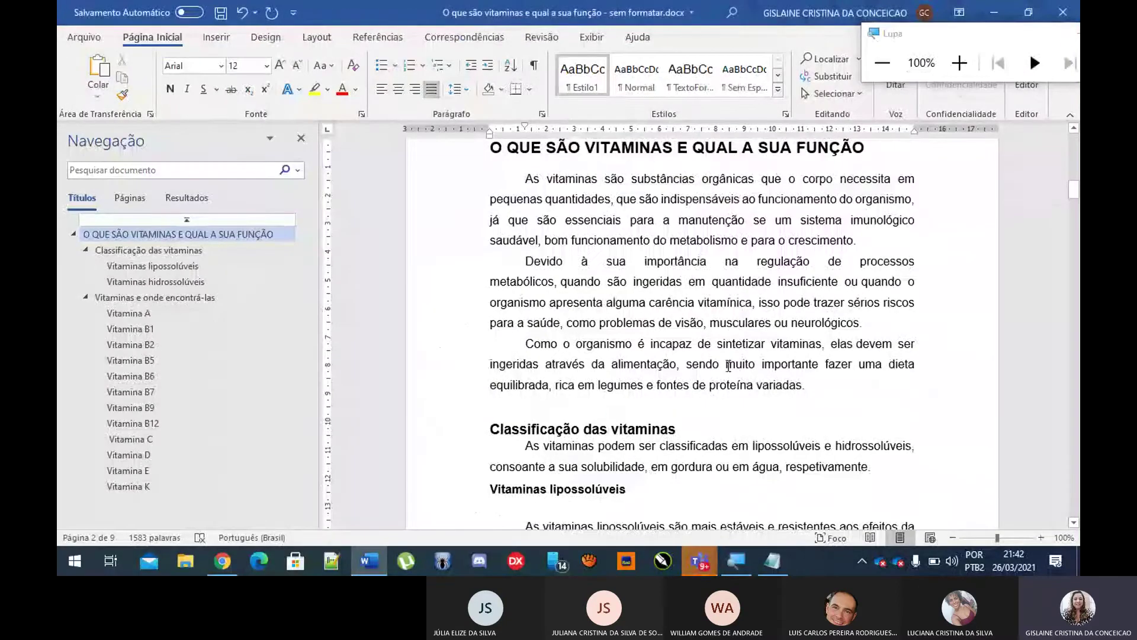
Step: Switch to the Microsoft Teams class meeting to check on the participants, then minimise it to return to the Word document
mouse_move(698, 560)
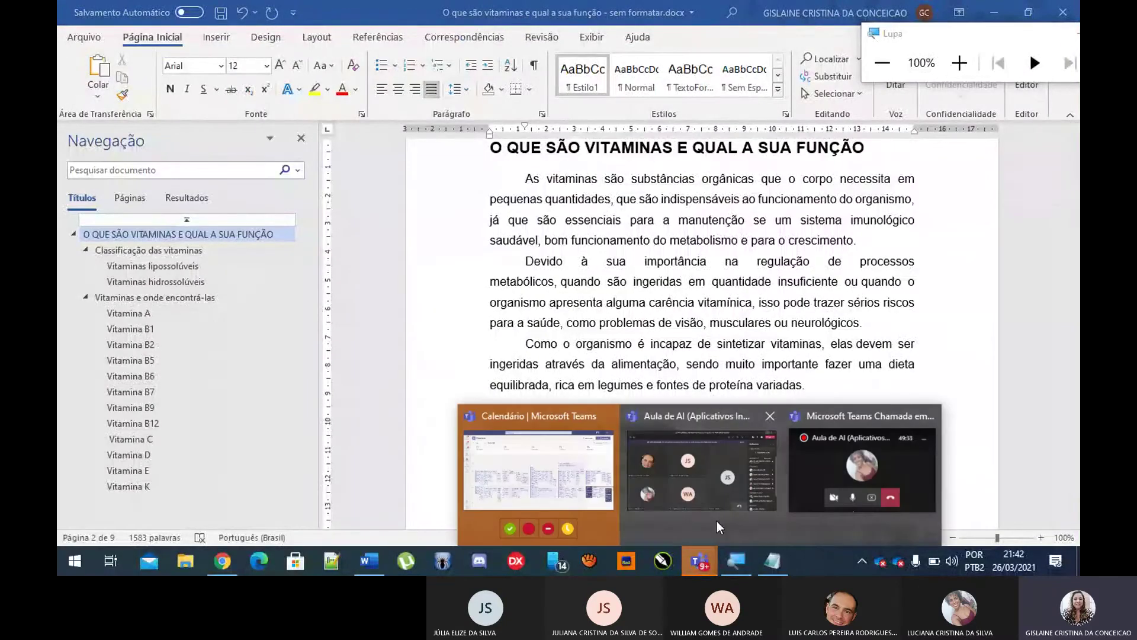
click(705, 458)
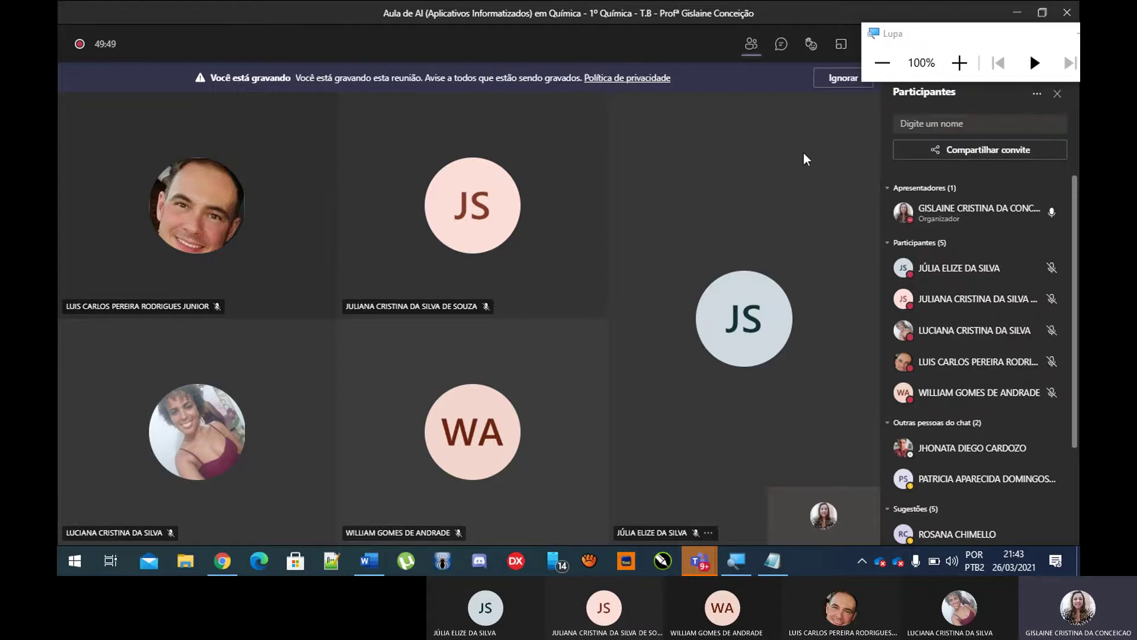
click(1016, 13)
Step: Select the "Sumário" line on the first page and preview the Título 1 style on it
scroll(667, 291, up, 5)
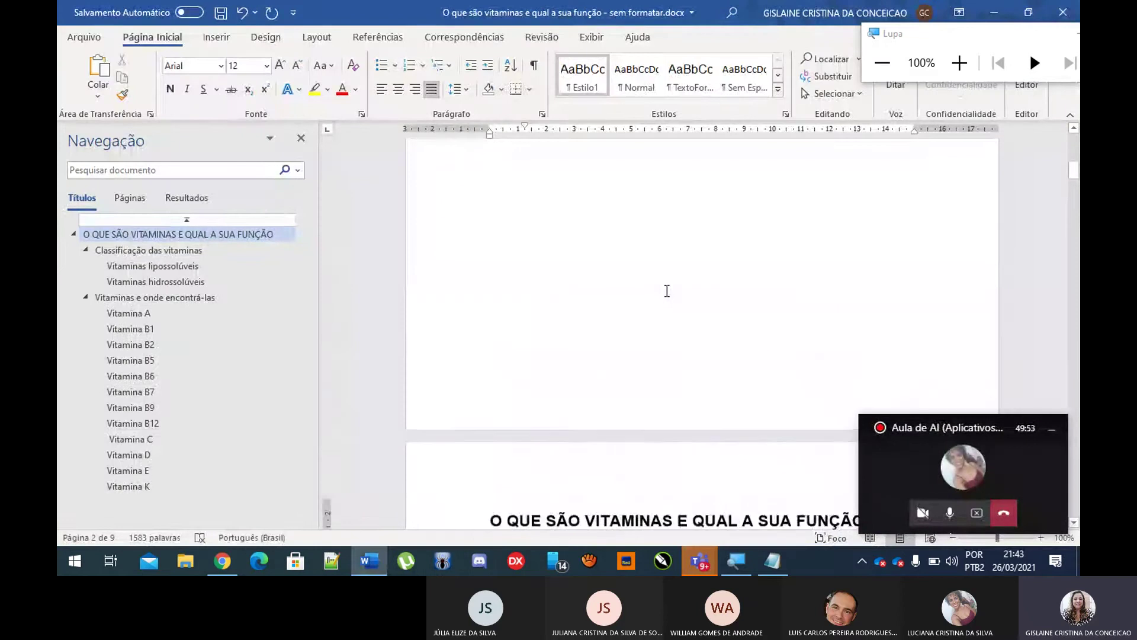
scroll(667, 291, up, 5)
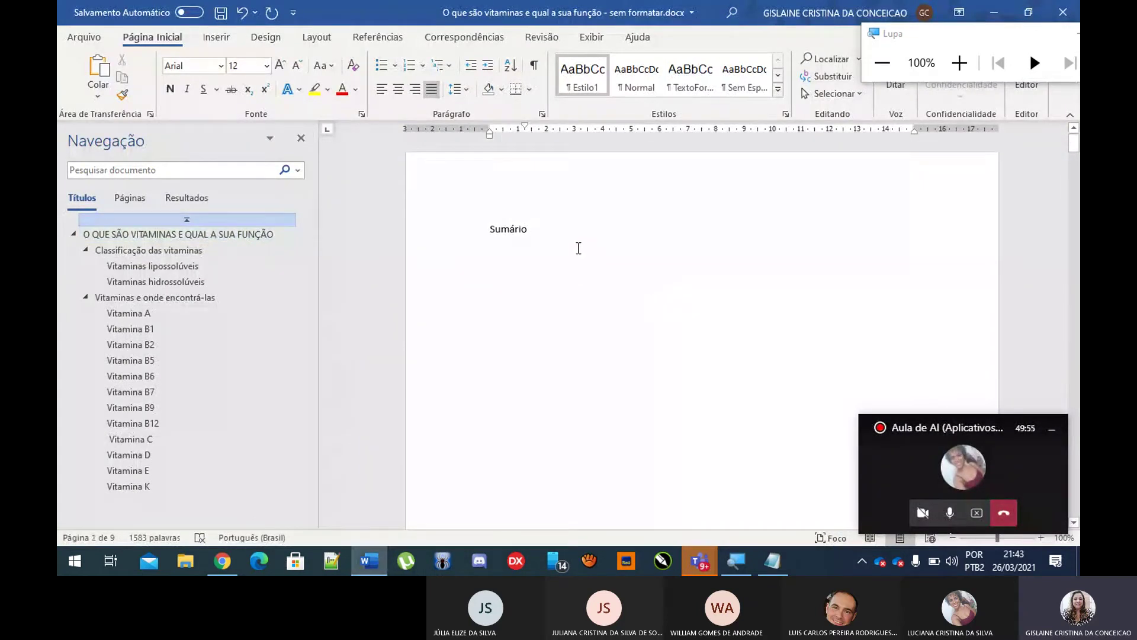
click(579, 248)
click(543, 234)
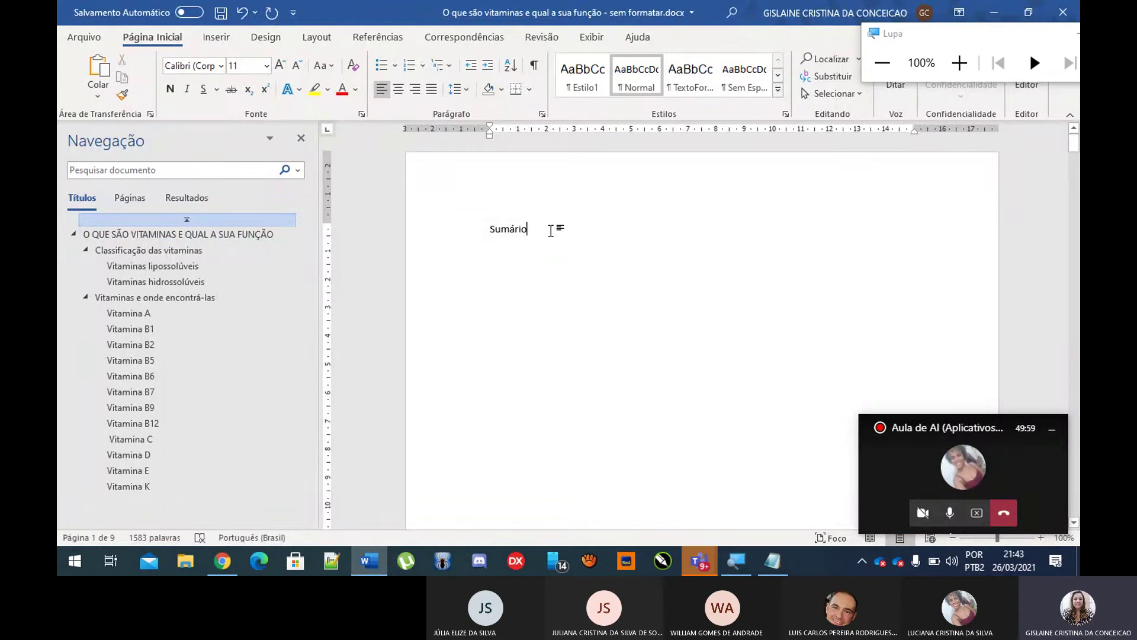
click(449, 231)
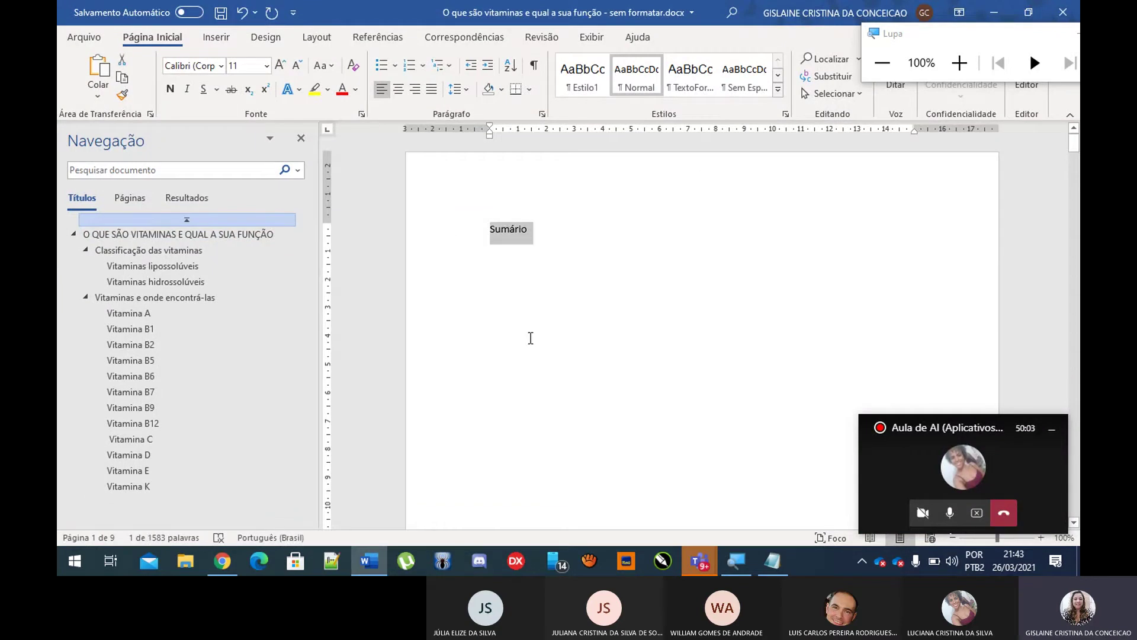
click(778, 89)
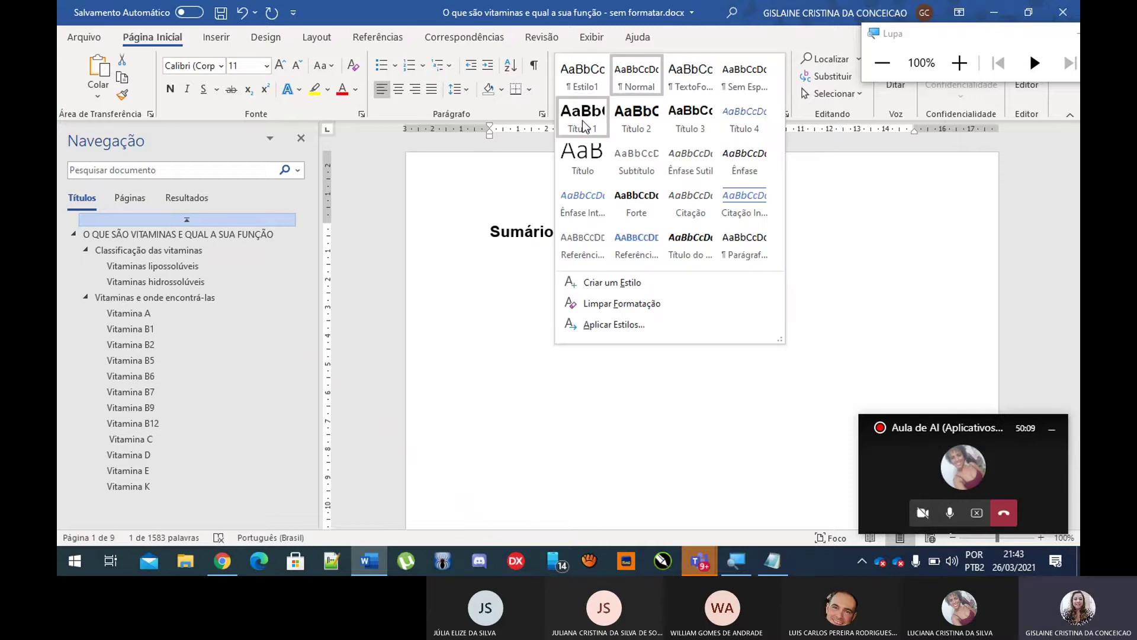
click(444, 233)
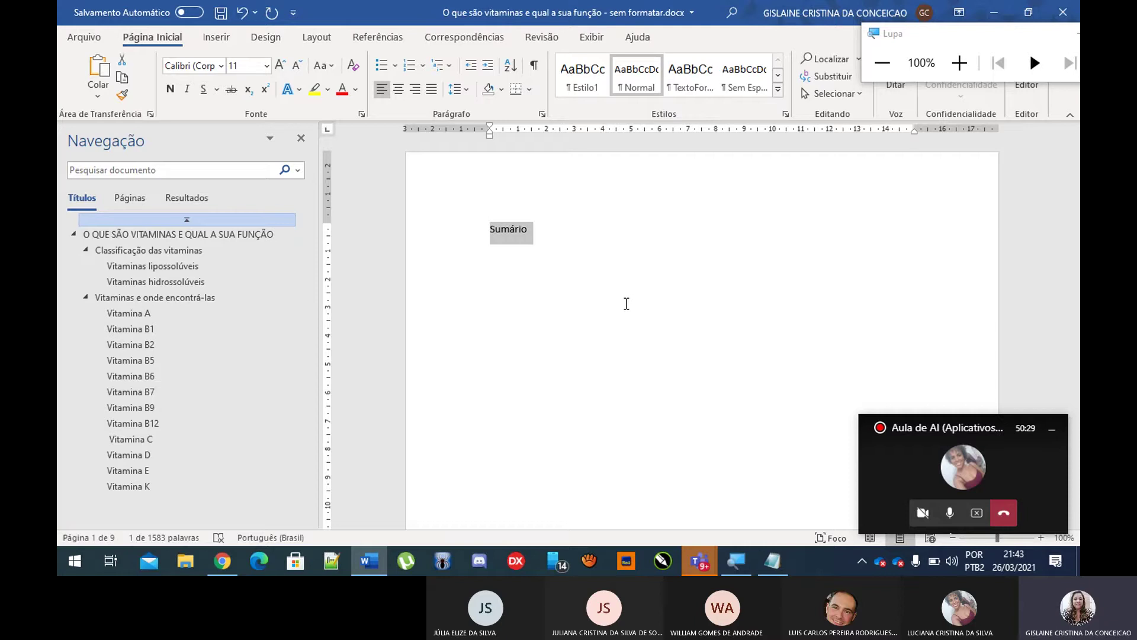
Step: Apply the Título 1 style to the "Sumário" line and change its text to uppercase
click(626, 301)
double_click(514, 230)
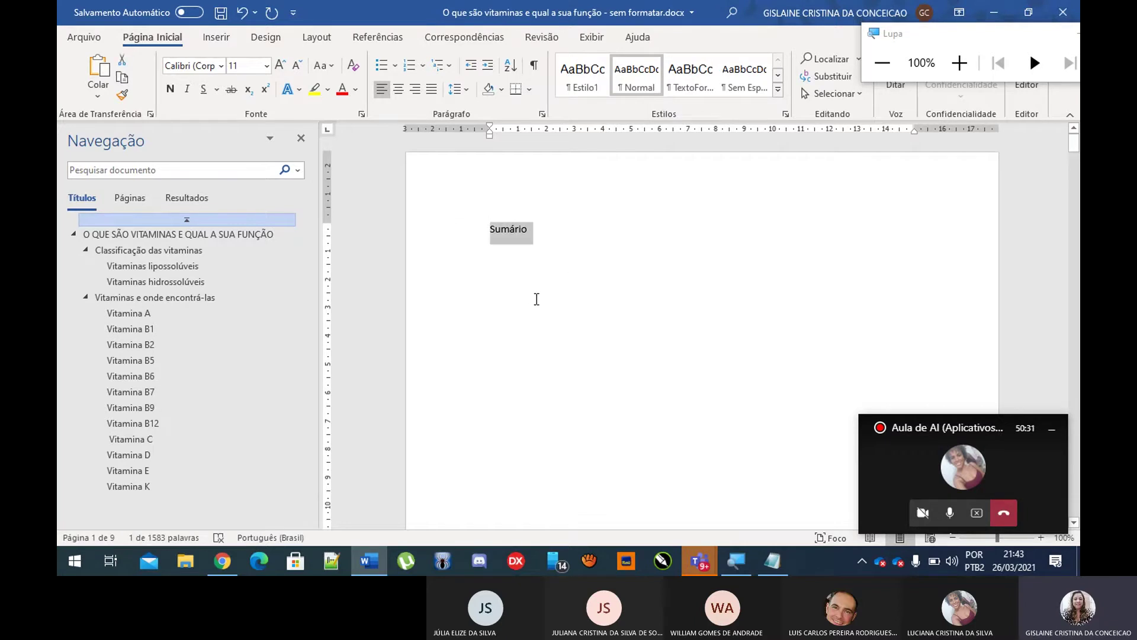
click(779, 89)
click(582, 118)
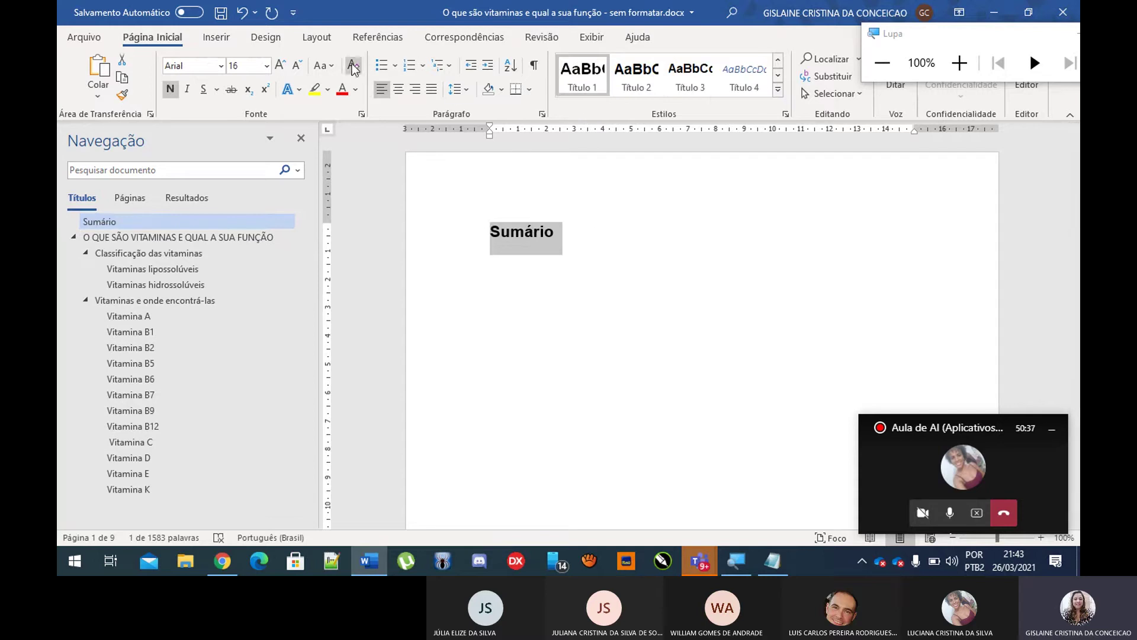
click(324, 66)
click(342, 127)
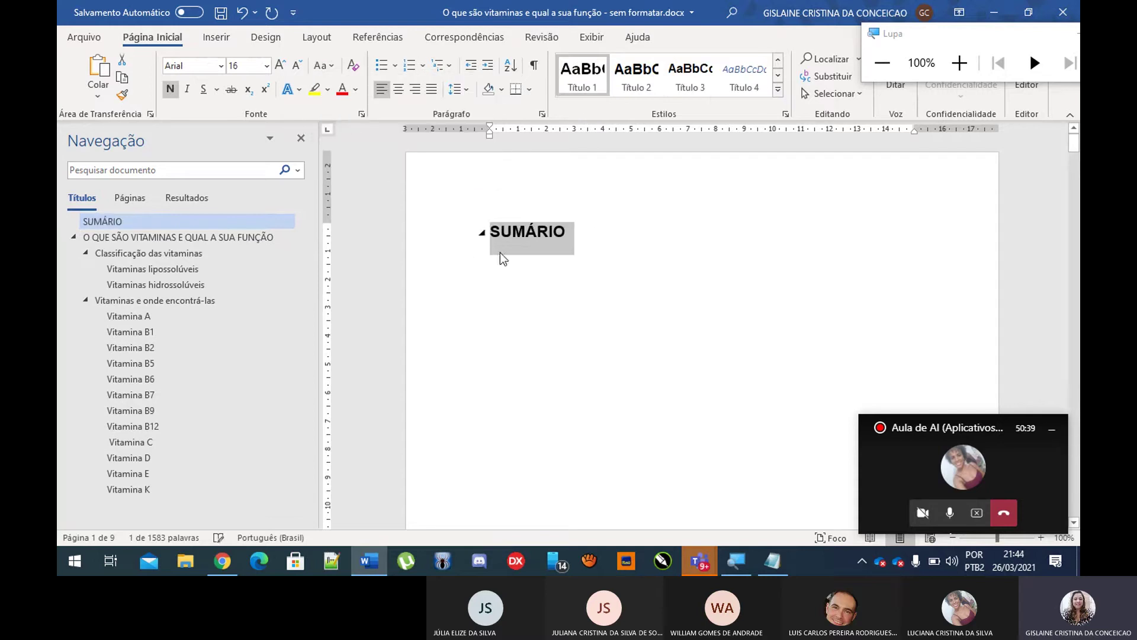
Step: Add an empty line below the SUMÁRIO heading and give it the Normal style
click(548, 255)
key(Return)
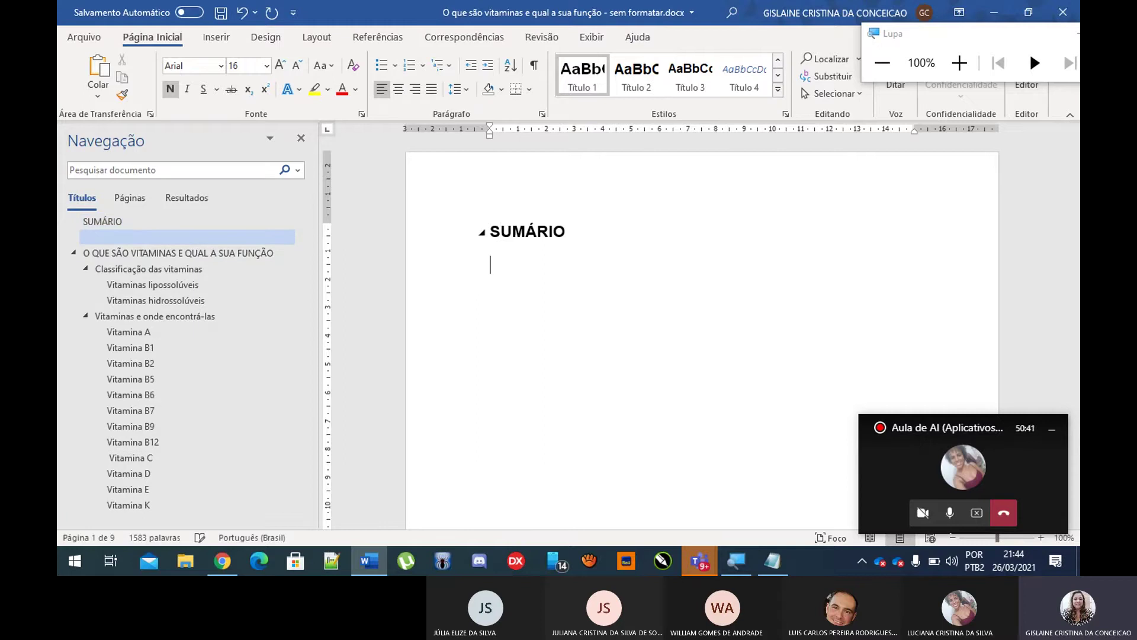
click(959, 62)
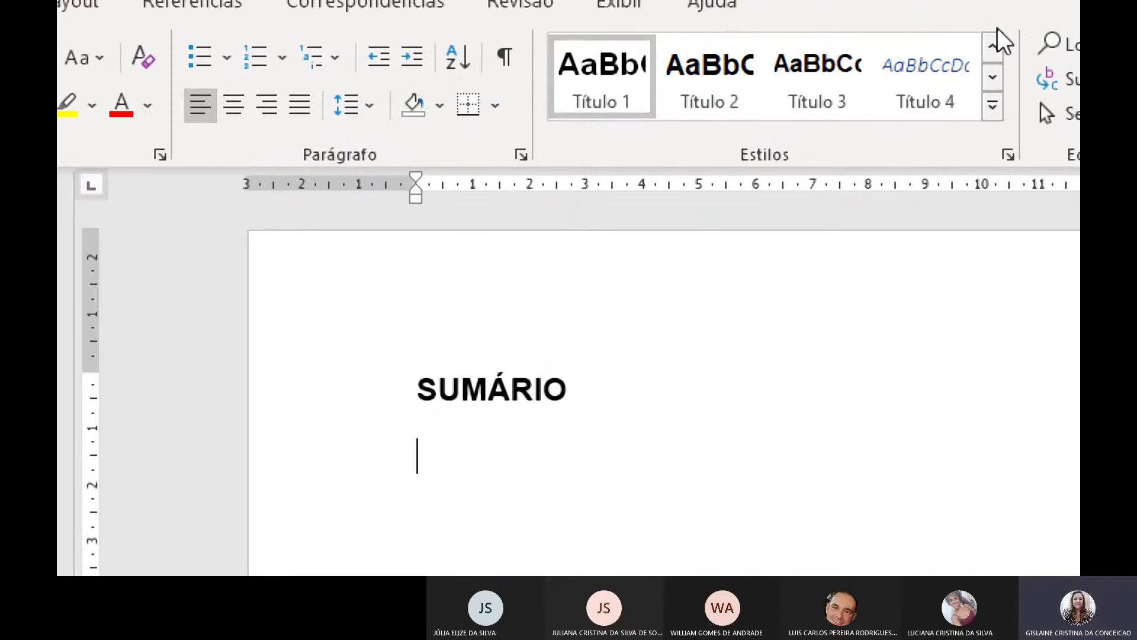
click(993, 46)
click(710, 95)
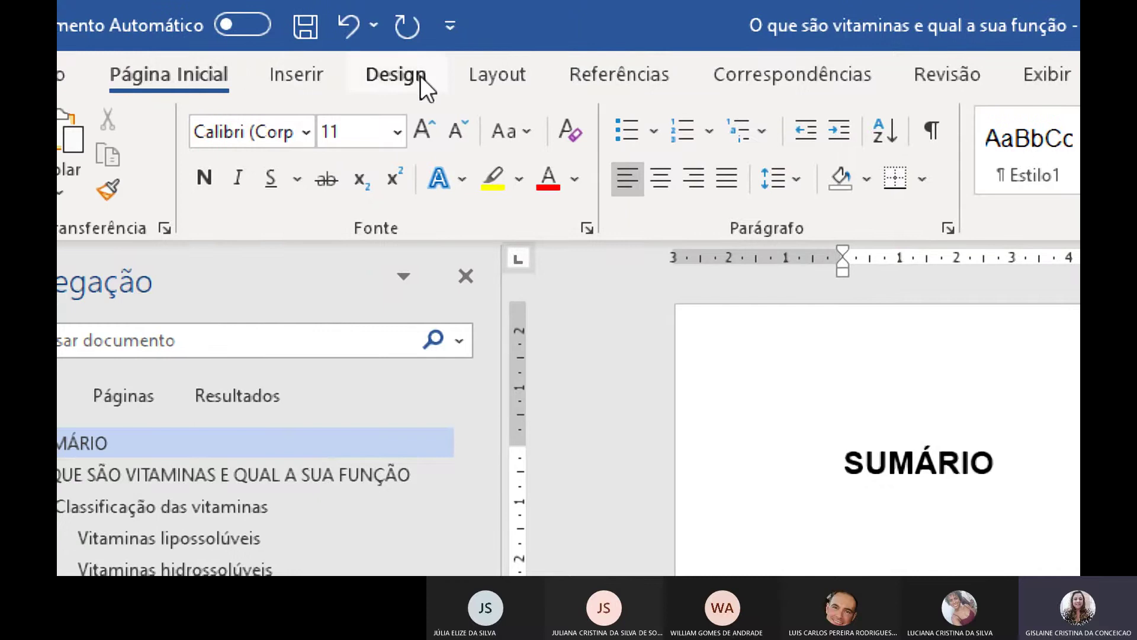
Step: Insert a table of contents below the SUMÁRIO heading using the Sumário Automático 2 format
click(608, 77)
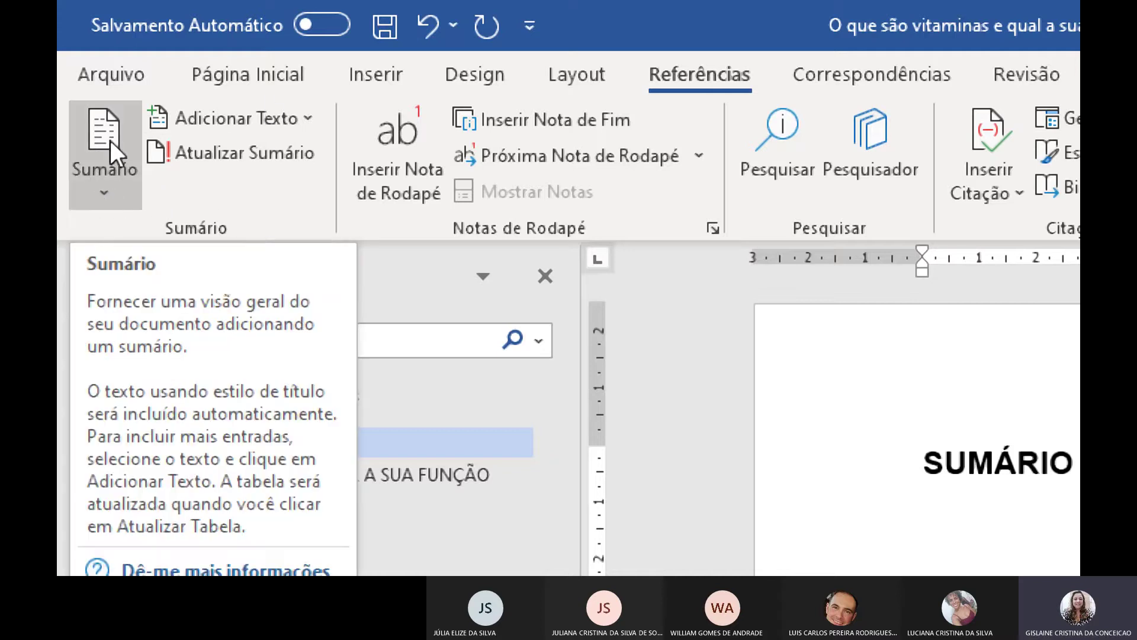
click(107, 196)
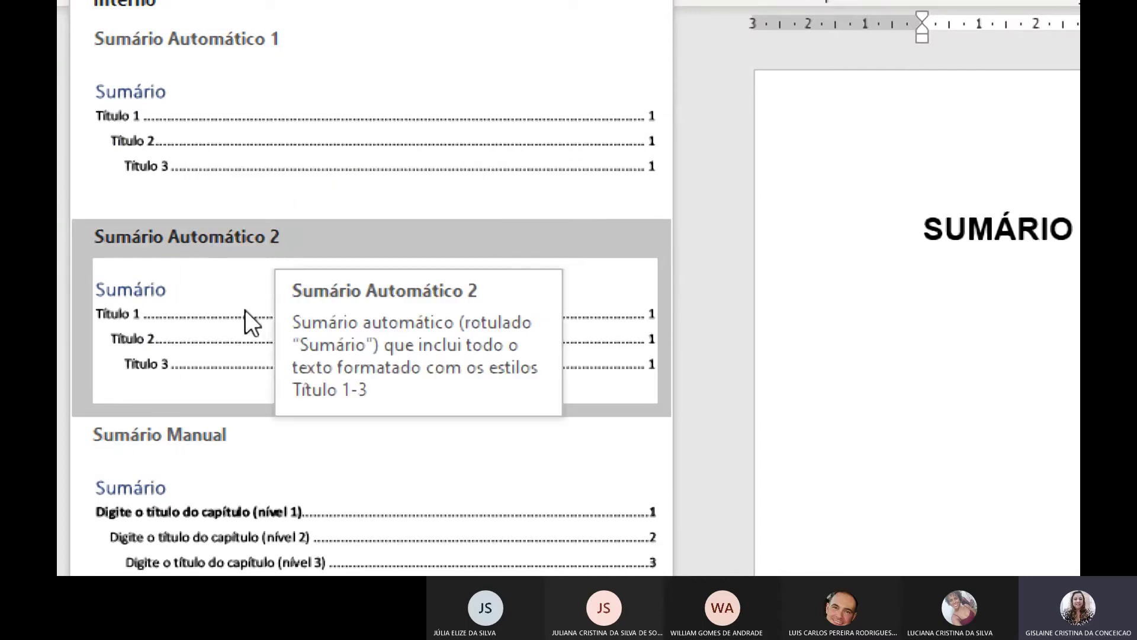
click(244, 309)
scroll(774, 292, down, 2)
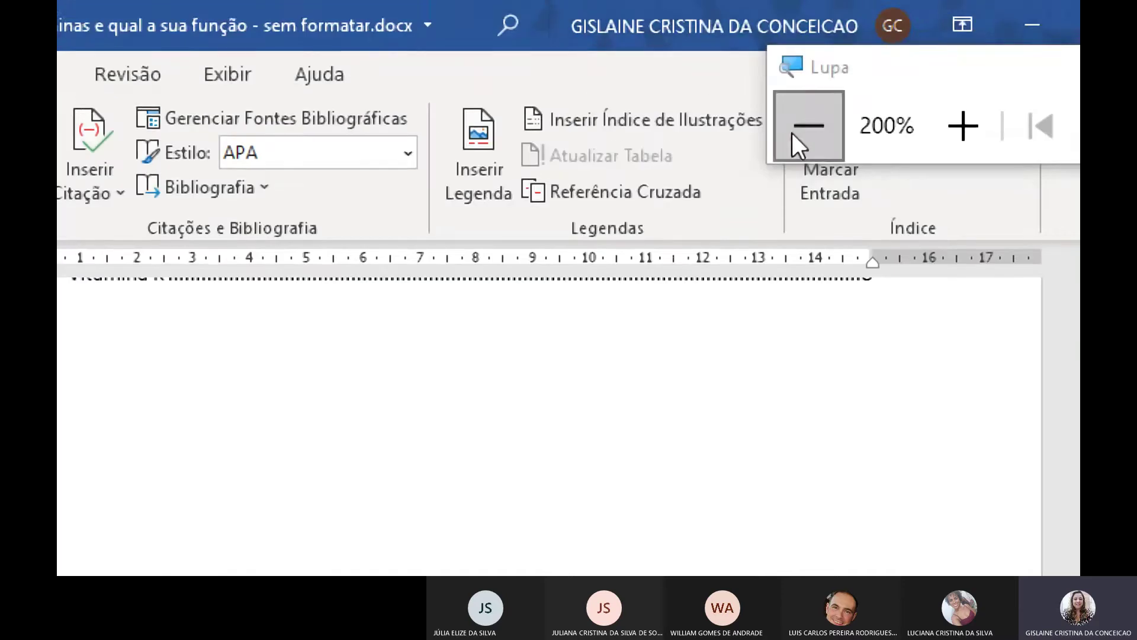
click(797, 132)
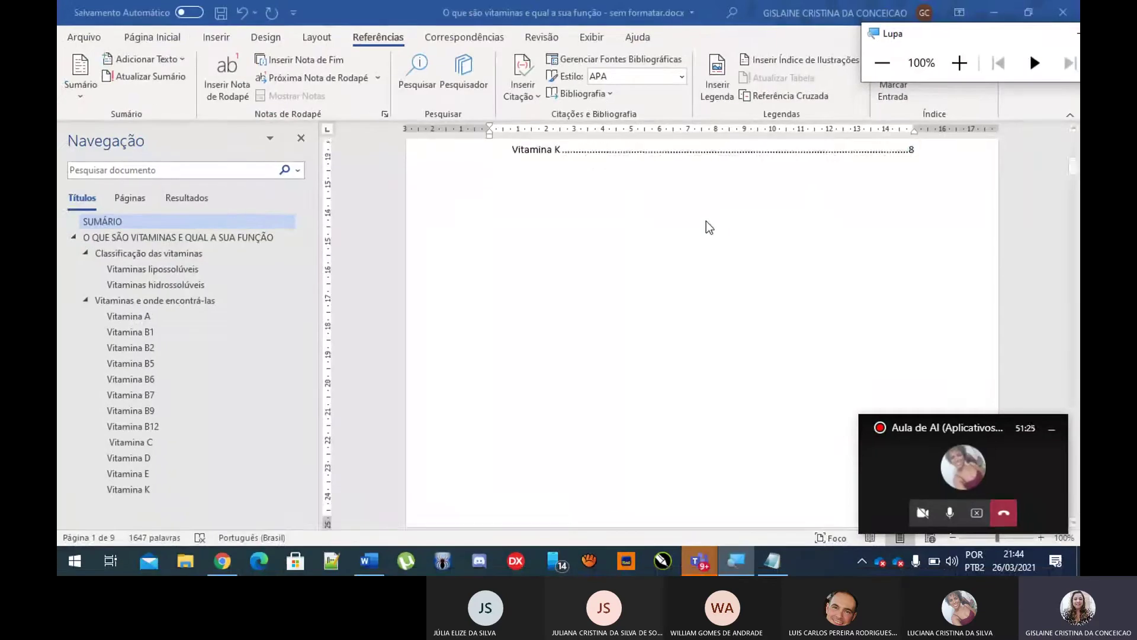
Step: Examine the inserted table of contents, including its title, entries, heading levels and page numbers, with the meeting preview minimised
scroll(705, 223, up, 5)
scroll(761, 300, up, 3)
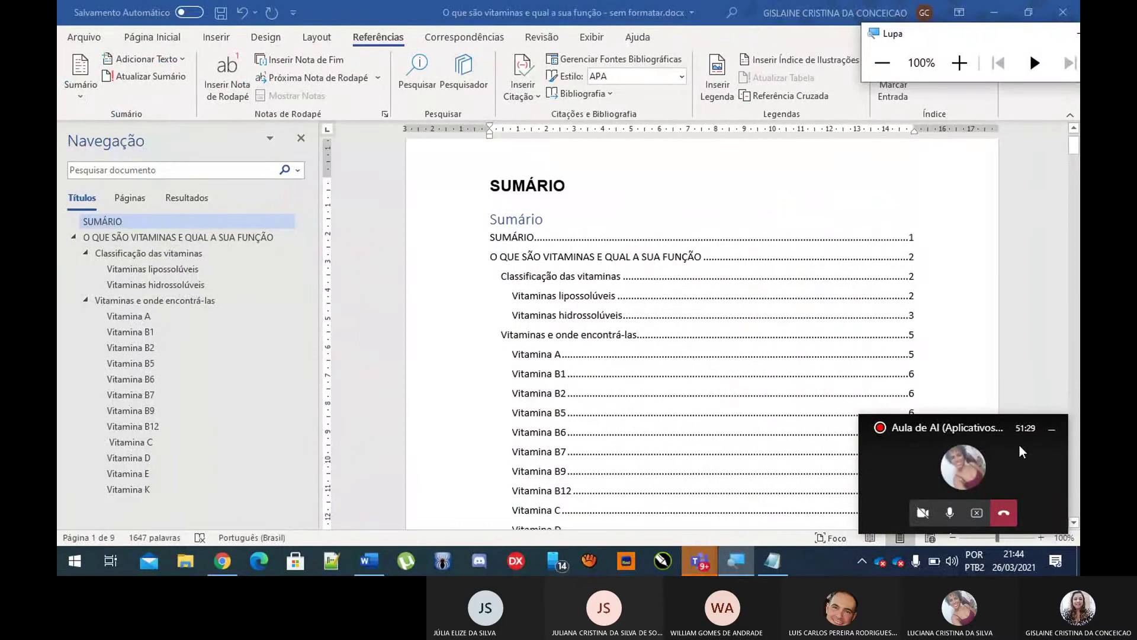
click(1051, 428)
scroll(641, 299, down, 1)
scroll(640, 299, down, 2)
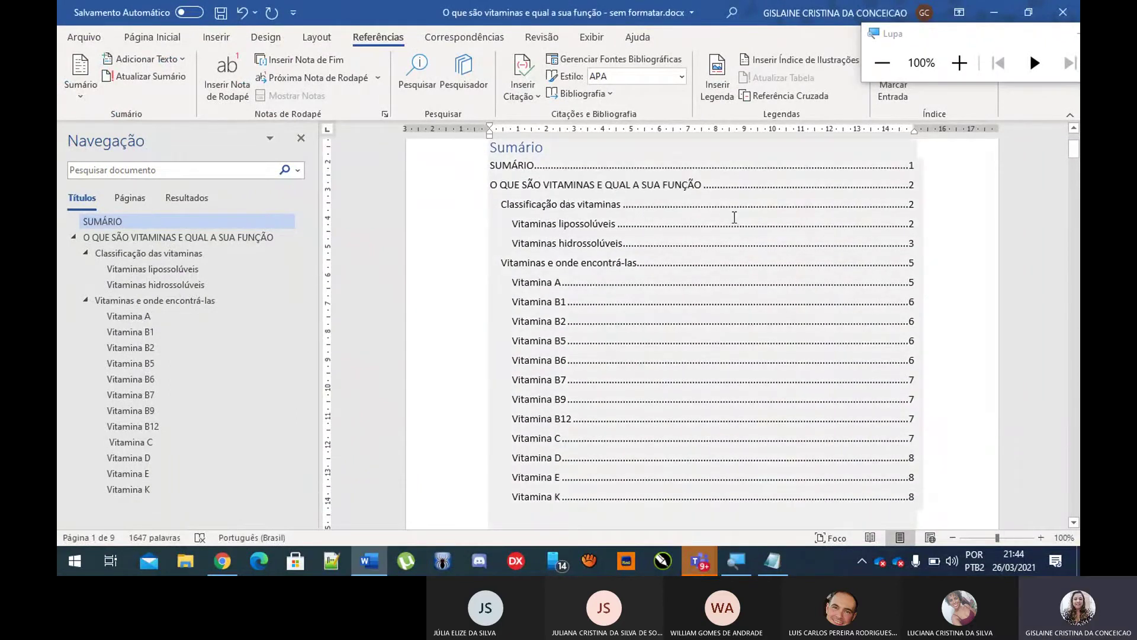
scroll(734, 217, up, 1)
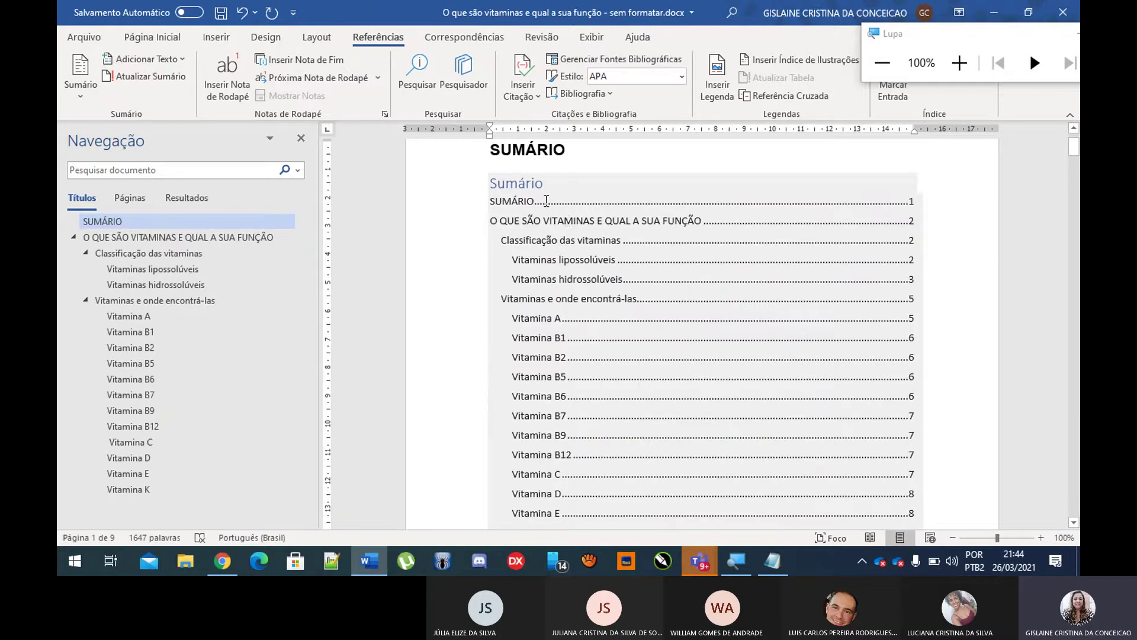
drag(546, 200, 527, 220)
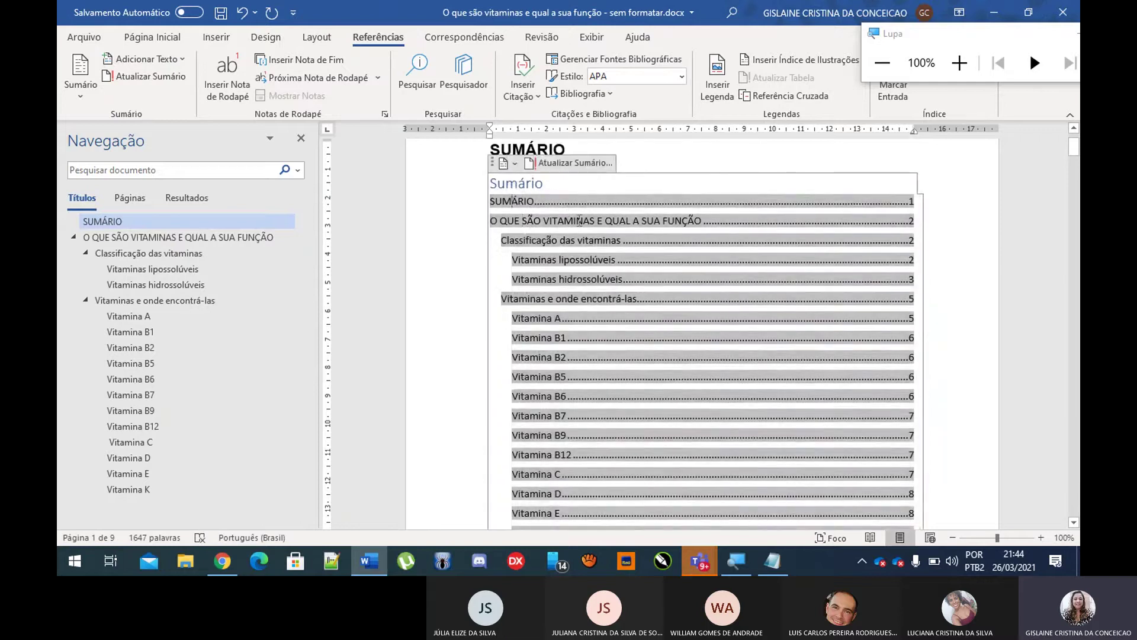
scroll(578, 220, up, 1)
click(591, 180)
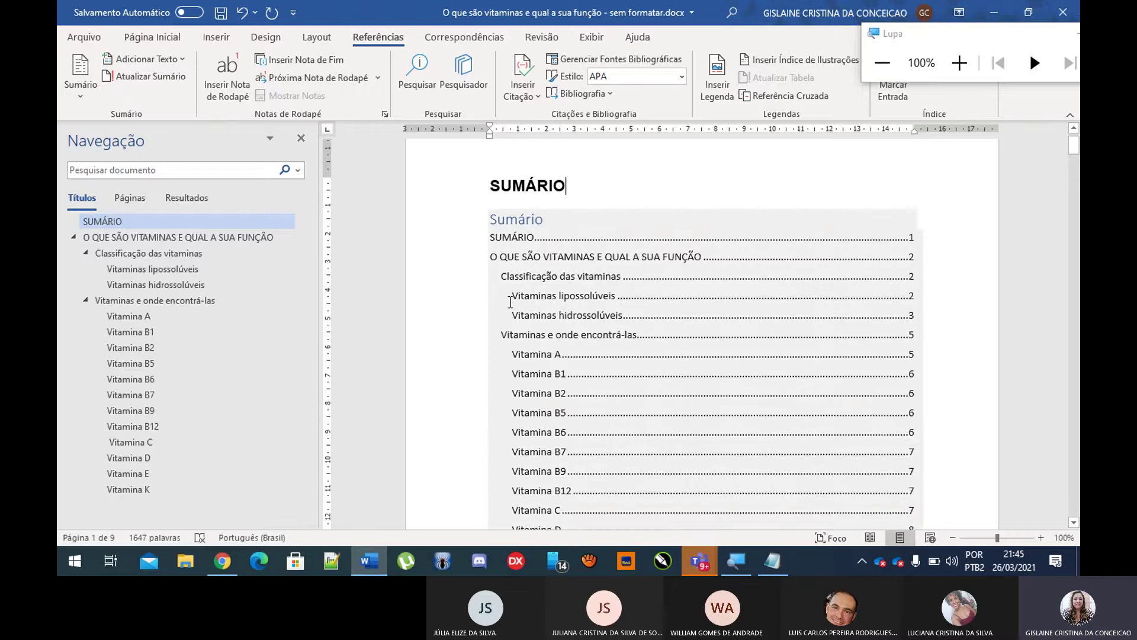
click(491, 259)
drag(632, 274, 707, 276)
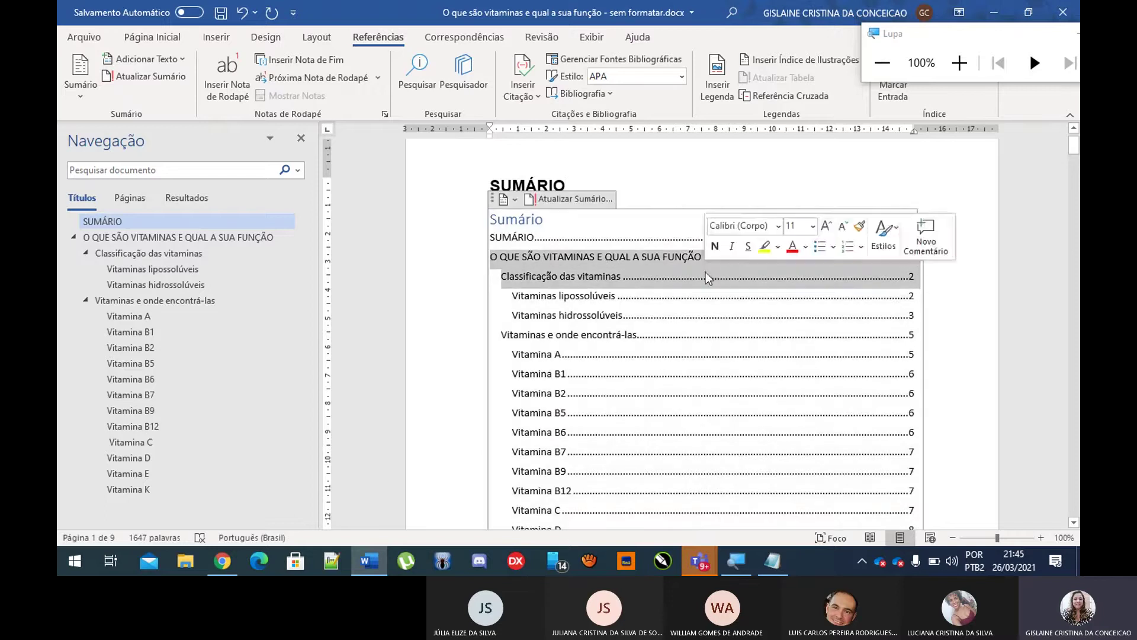
click(642, 324)
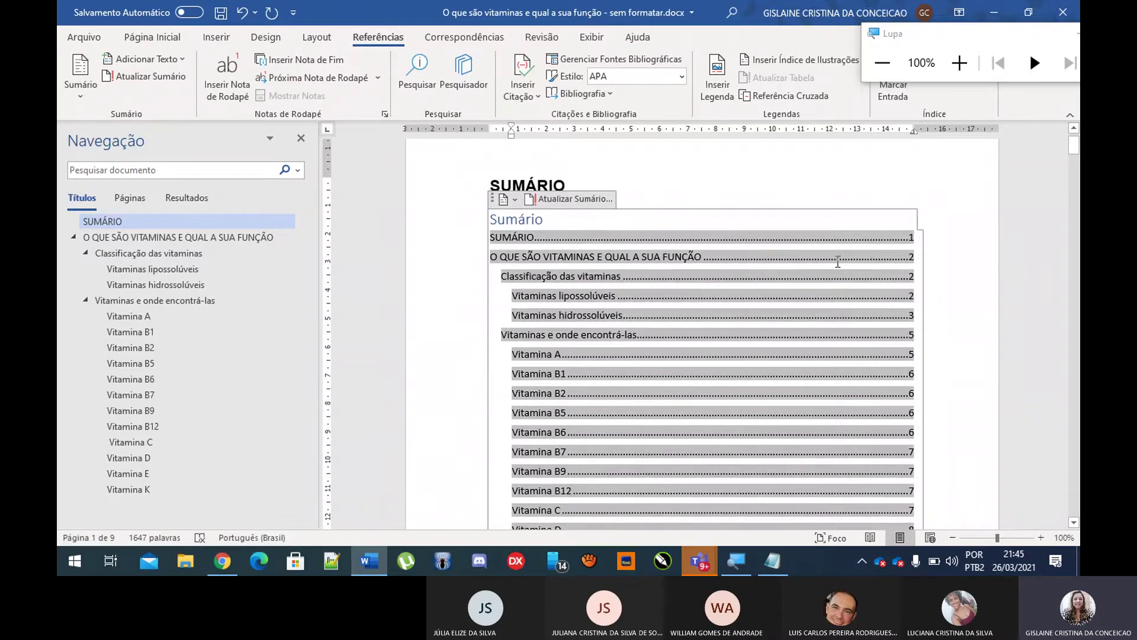
click(604, 228)
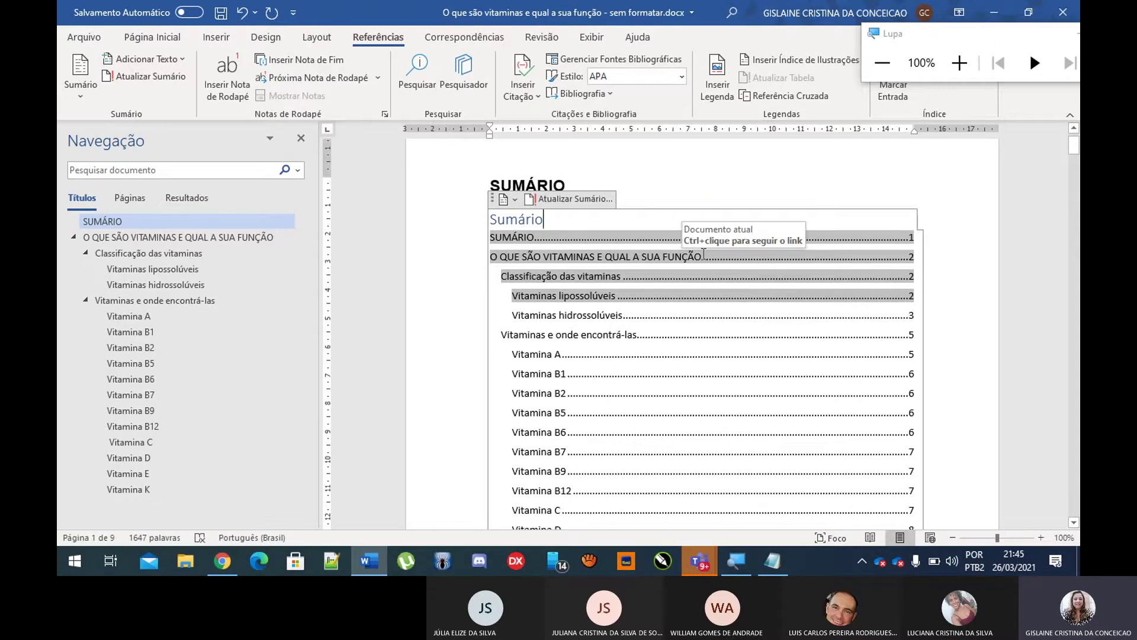
Step: Apply the Normal style to the SUMÁRIO heading line at the start of the document
click(548, 183)
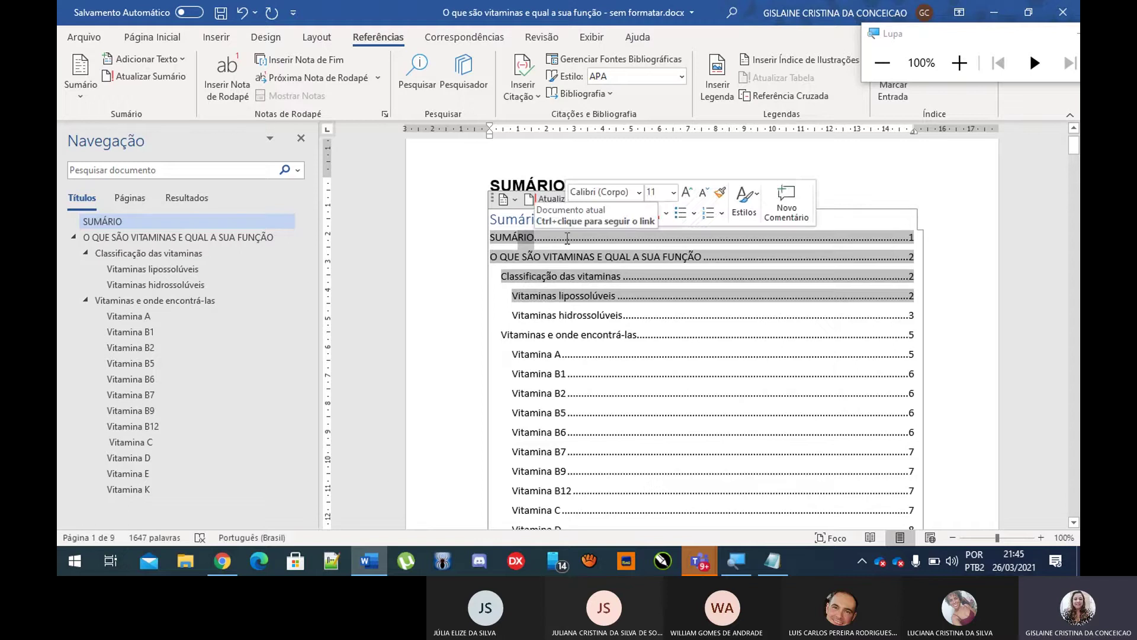
click(577, 185)
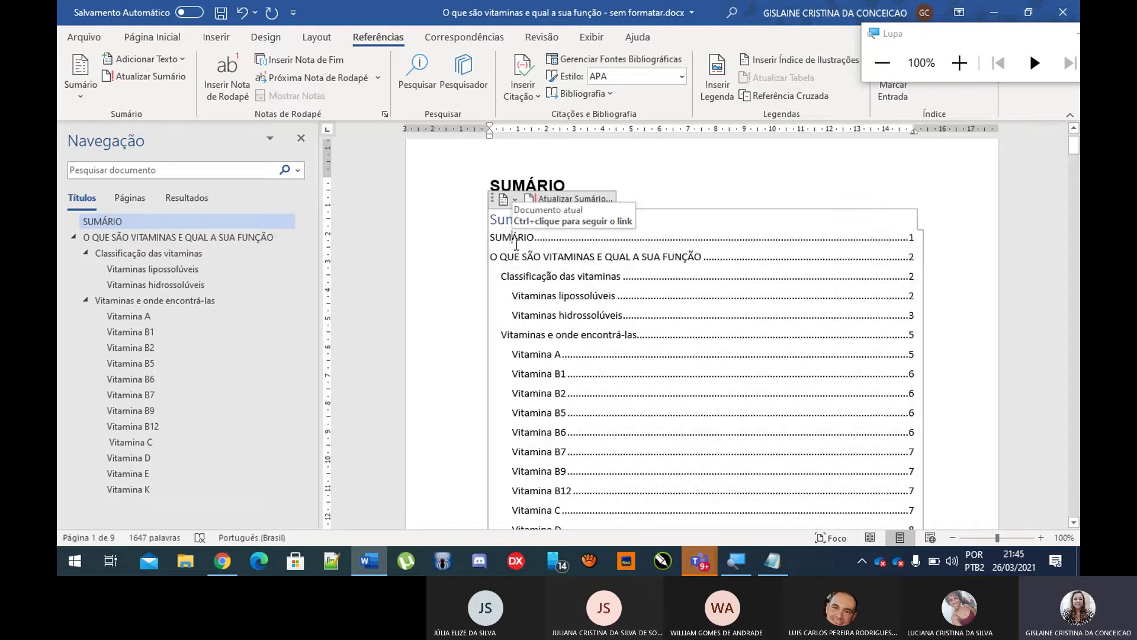
click(541, 185)
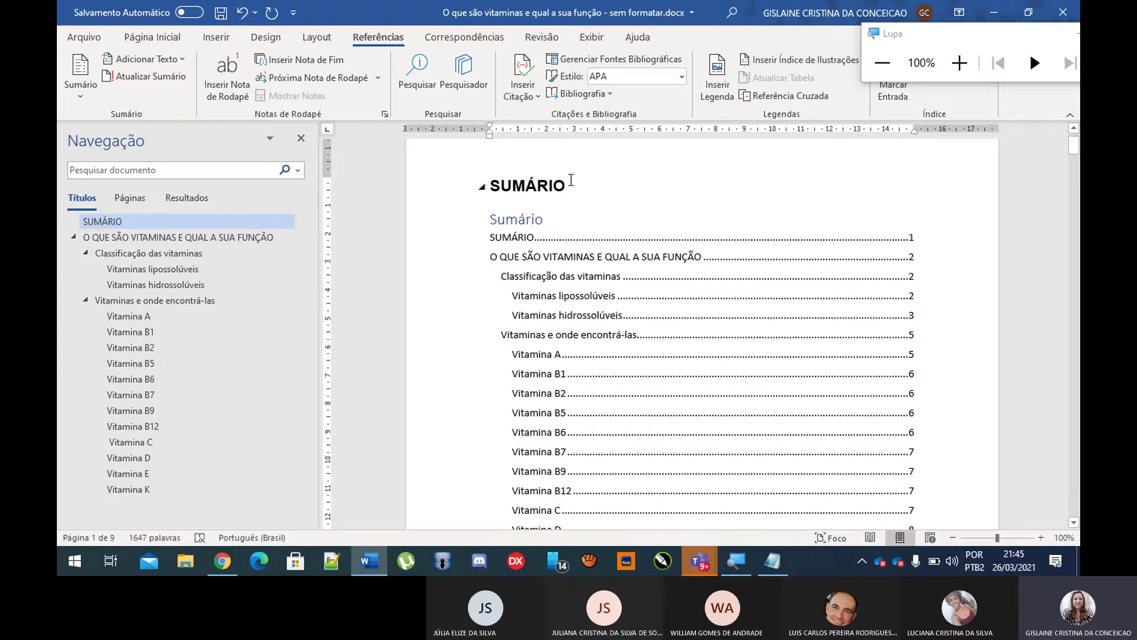
drag(571, 180, 477, 178)
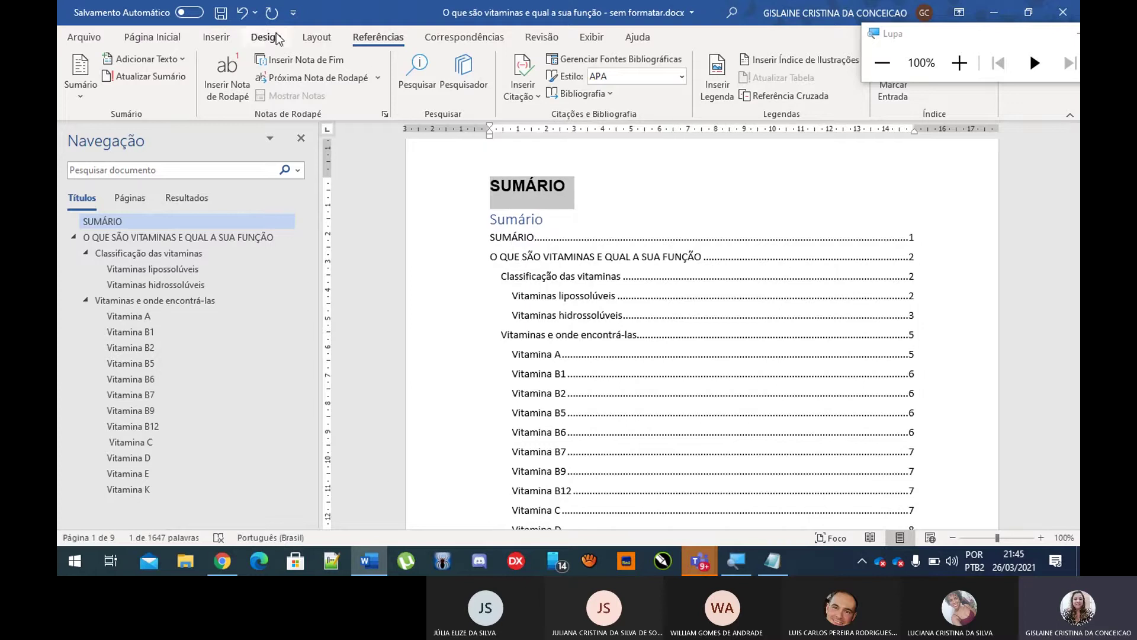
click(152, 37)
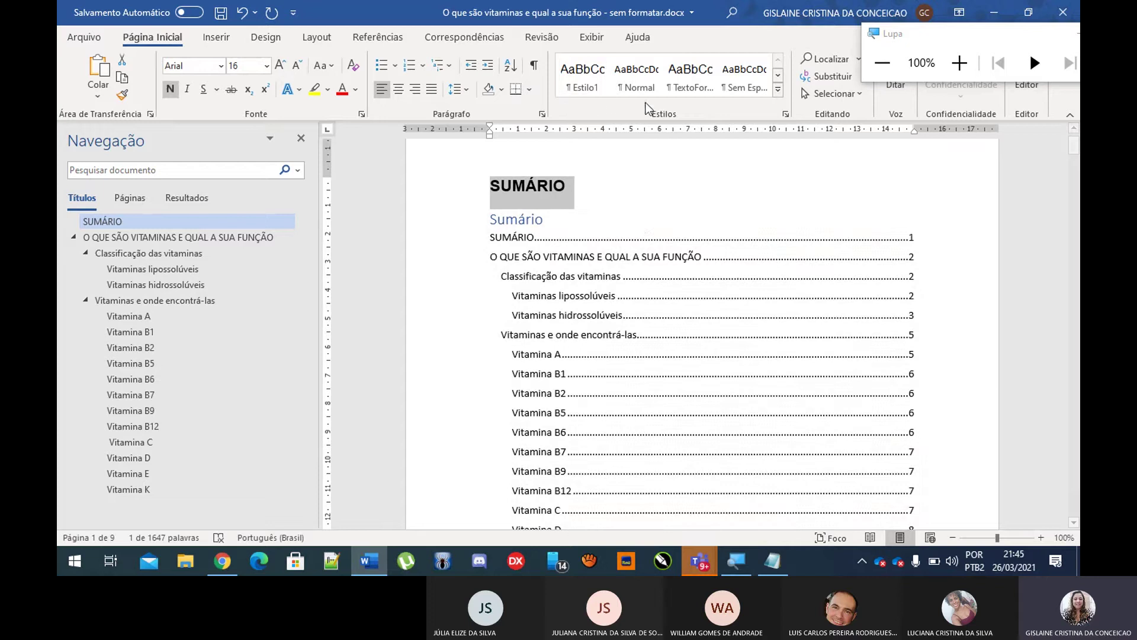
click(631, 81)
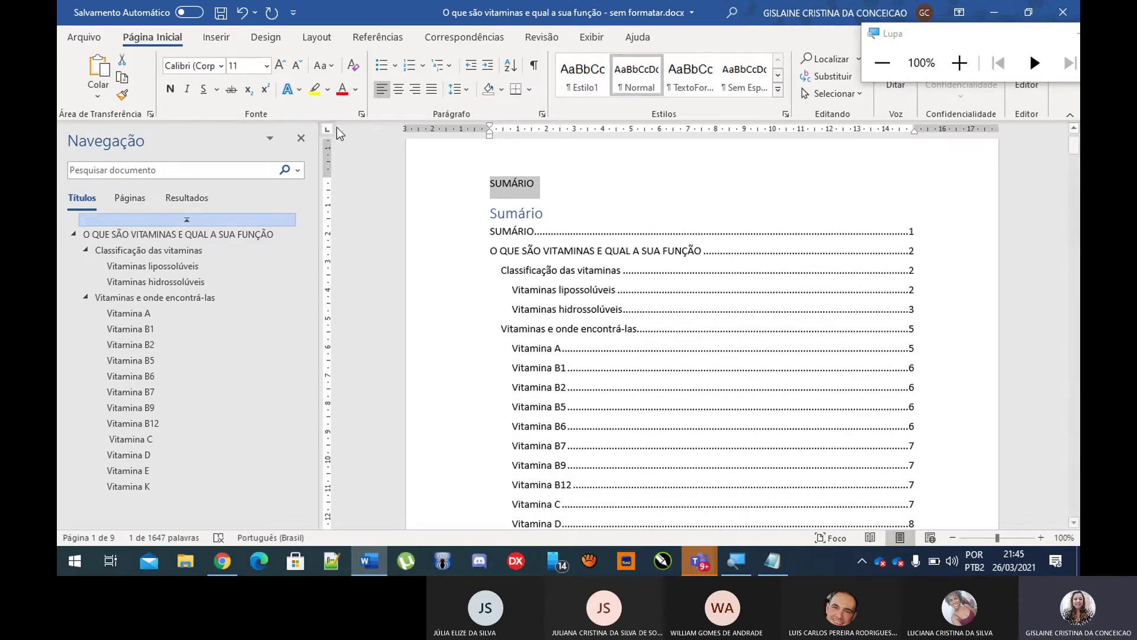
Step: Format the SUMÁRIO line as Arial, size 16, bold and centred
click(189, 66)
text(Arial)
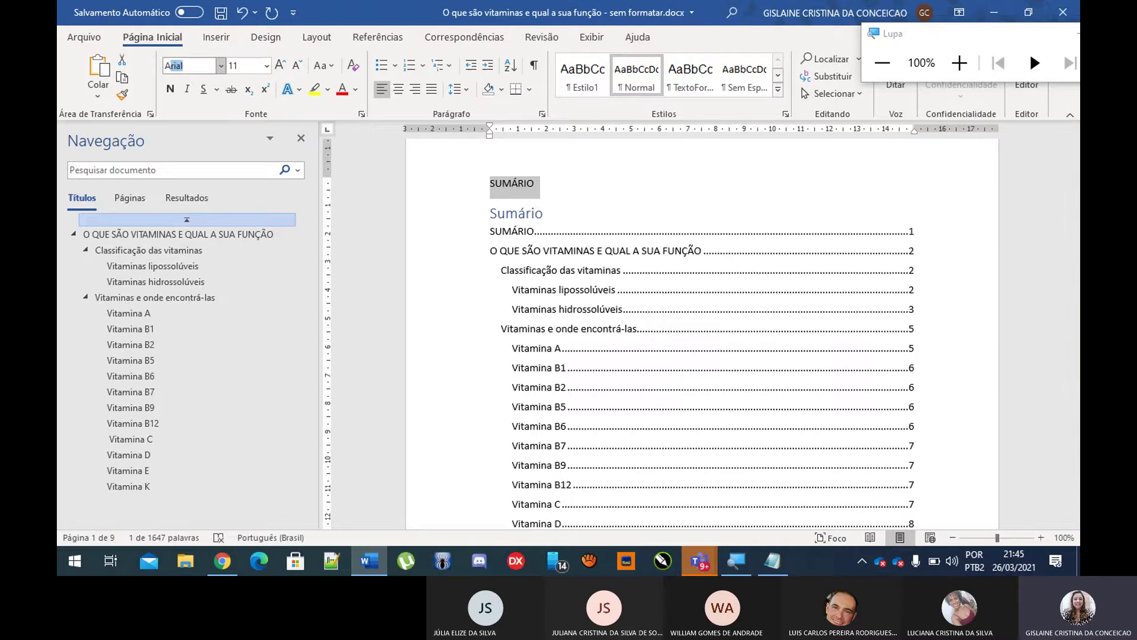
click(246, 66)
text(1)
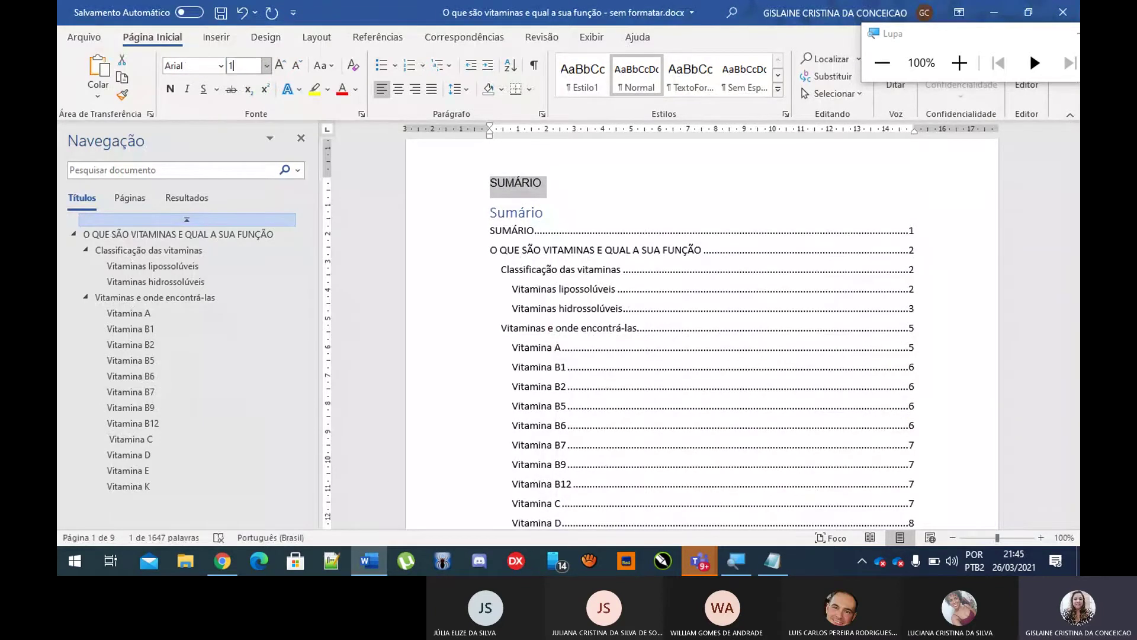
text(6)
key(Return)
click(170, 88)
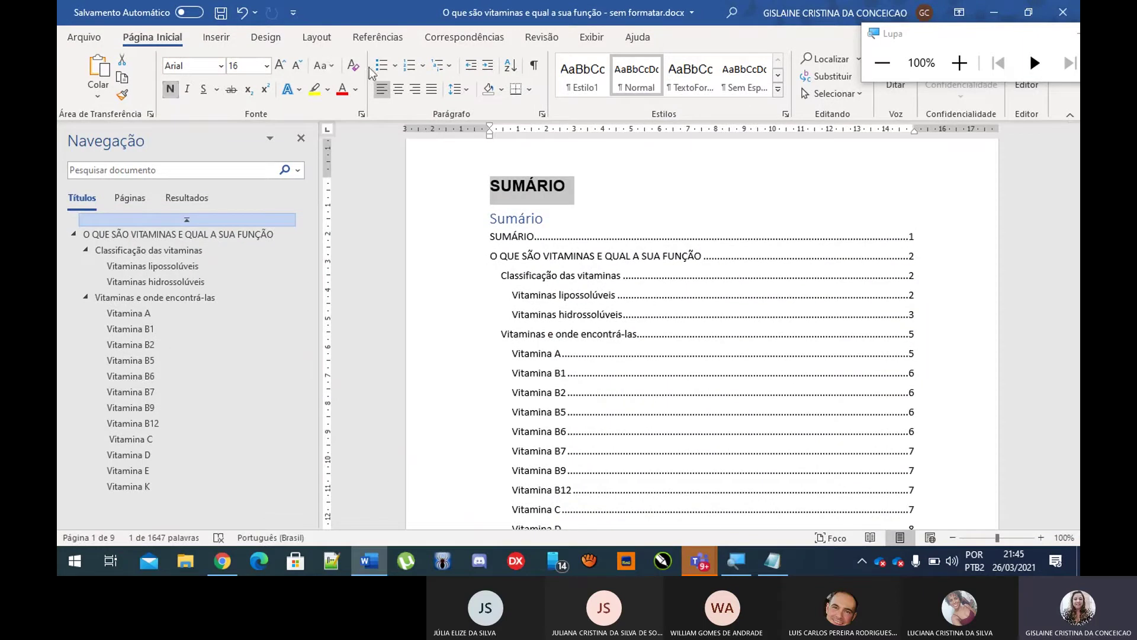
click(397, 90)
Step: Delete the built-in "Sumário" title above the entries of the table of contents
click(563, 219)
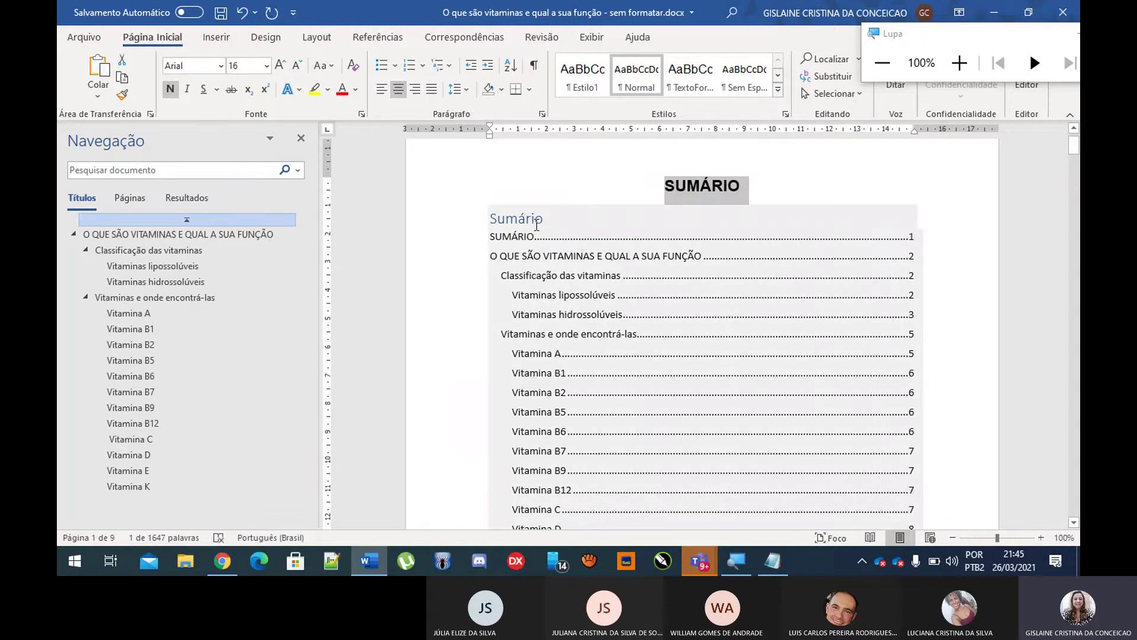
click(555, 224)
key(BackSpace)
key(BackSpace)
key(BackSpace)
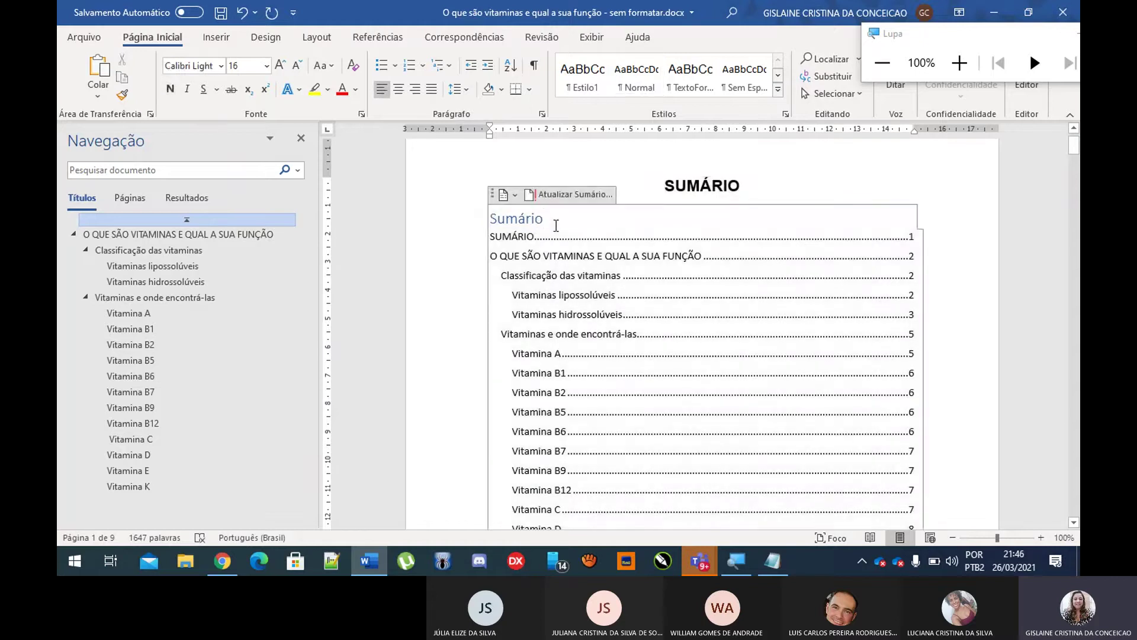
key(BackSpace)
key(BackSpace)
key(BackSpace)
key(BackSpace)
click(850, 179)
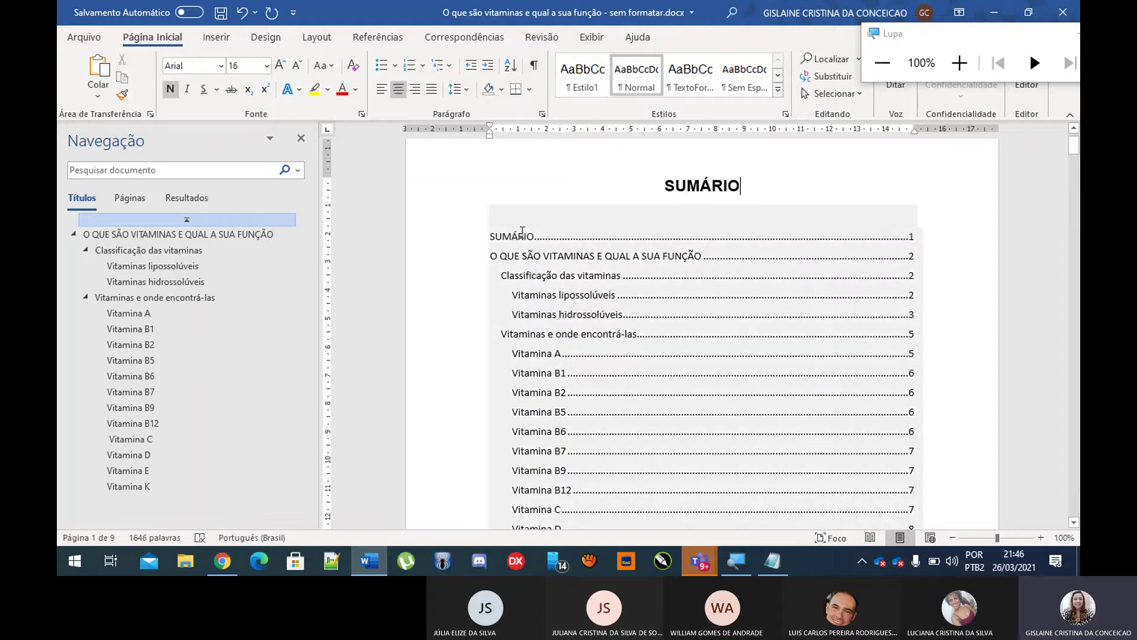
Step: Try to delete the SUMÁRIO entry directly from the table of contents and undo the deletion
click(492, 237)
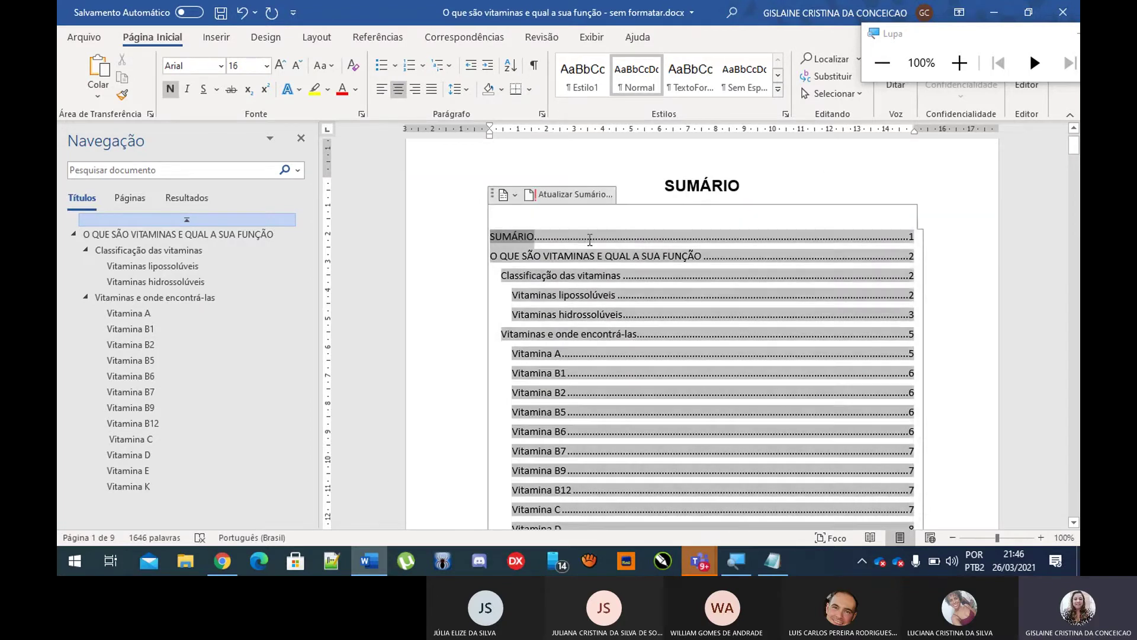
click(545, 228)
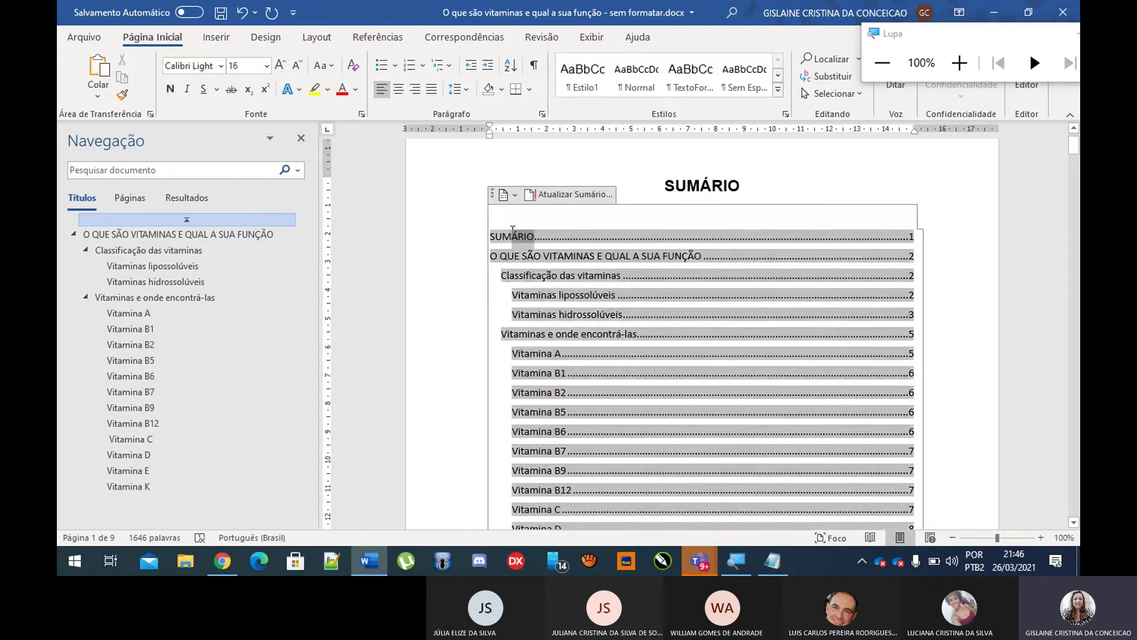
key(Delete)
scroll(488, 232, down, 1)
scroll(488, 233, down, 2)
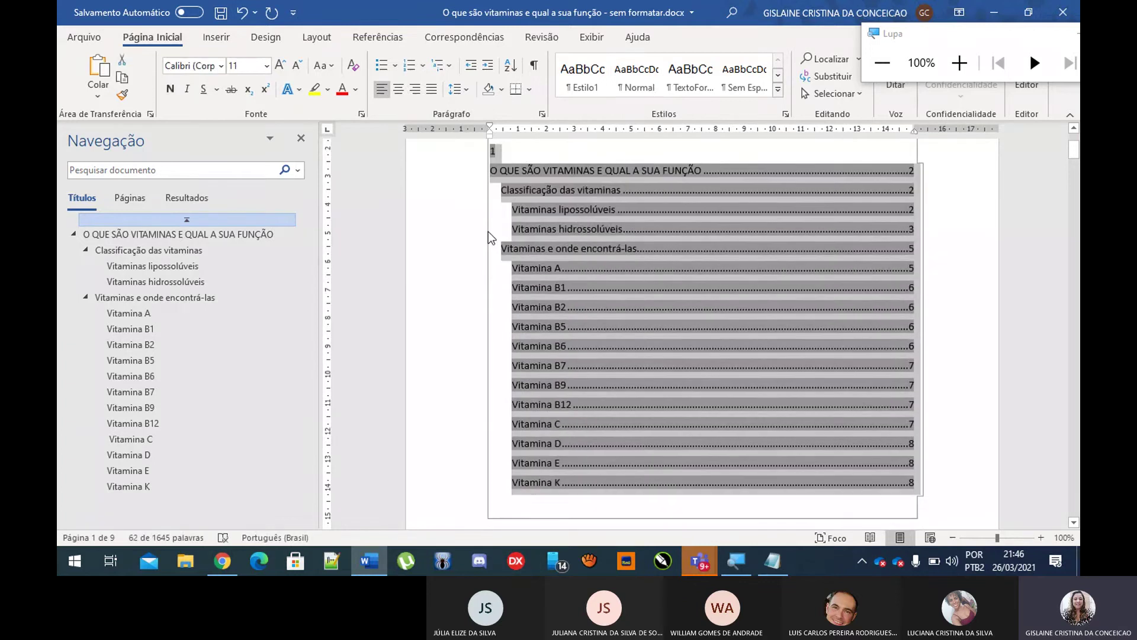
scroll(714, 303, up, 4)
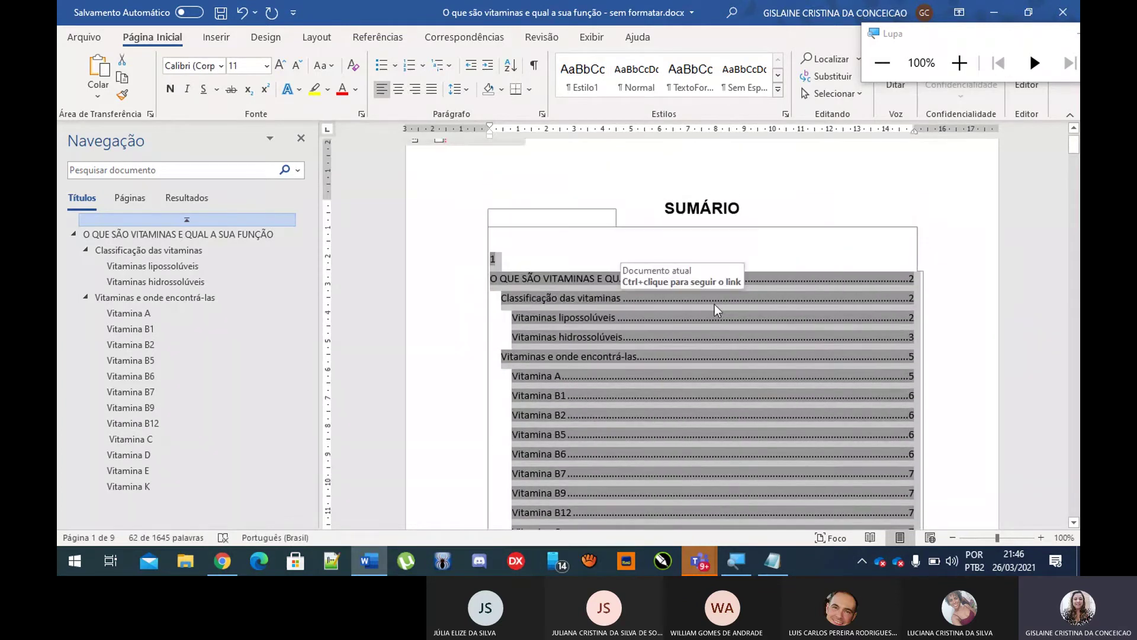
click(714, 305)
key(ctrl+z)
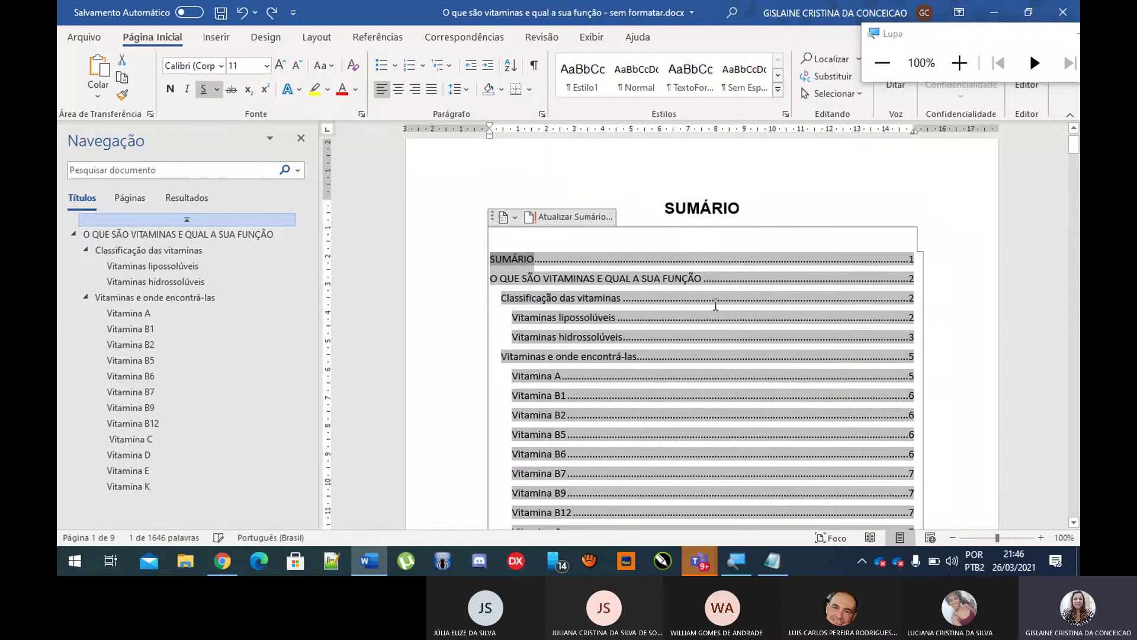
Step: Update the entire table of contents, including its entries as well as the page numbers
click(723, 300)
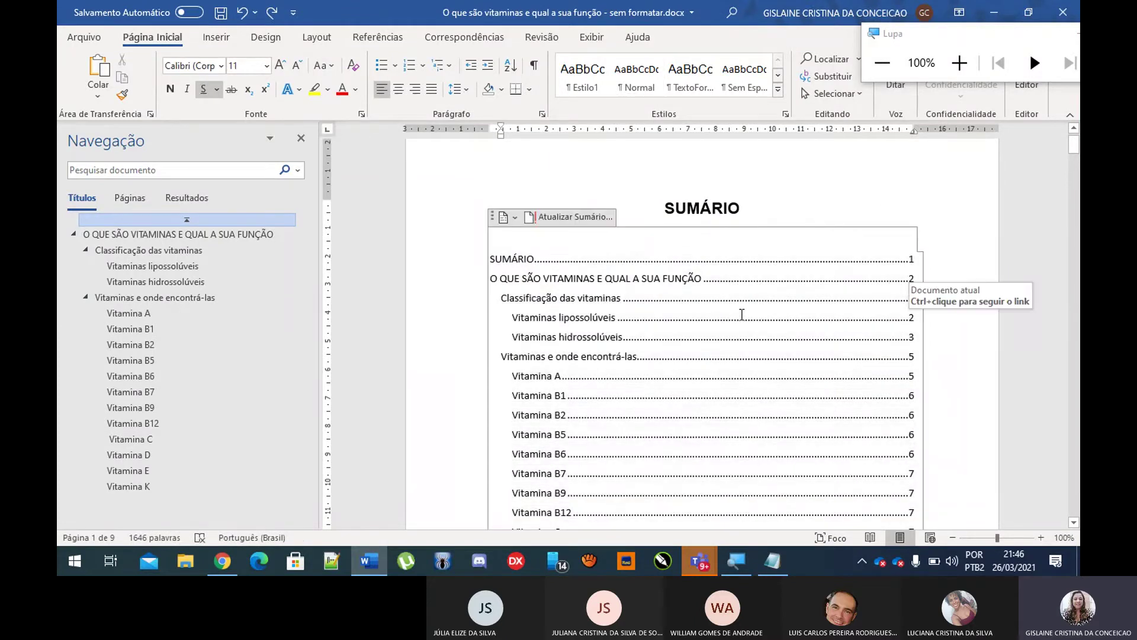
click(581, 218)
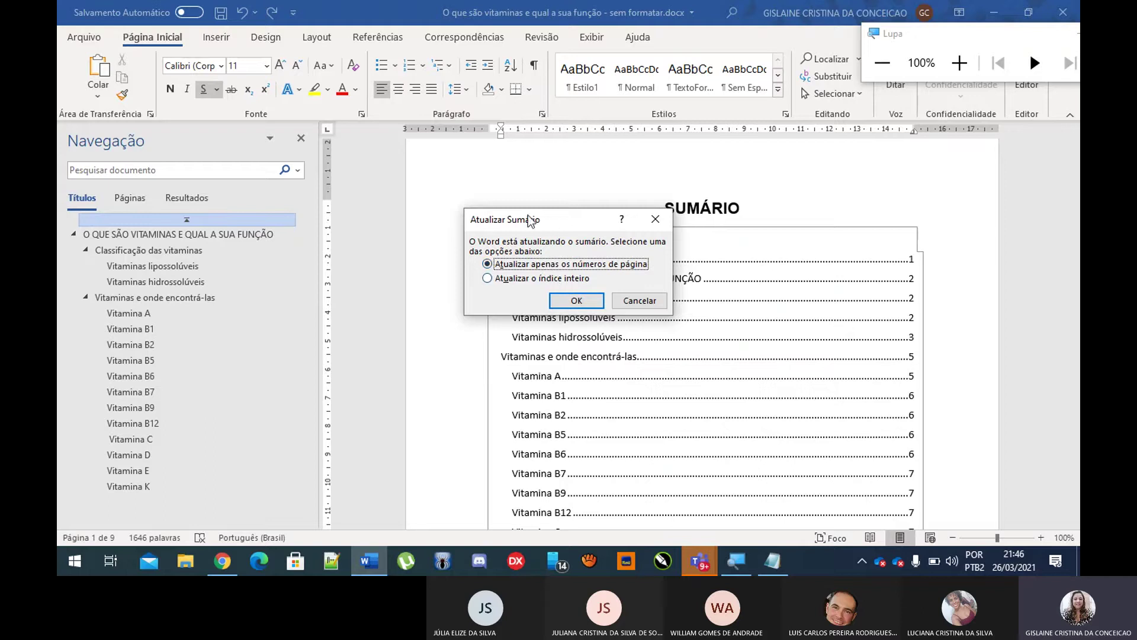
click(534, 278)
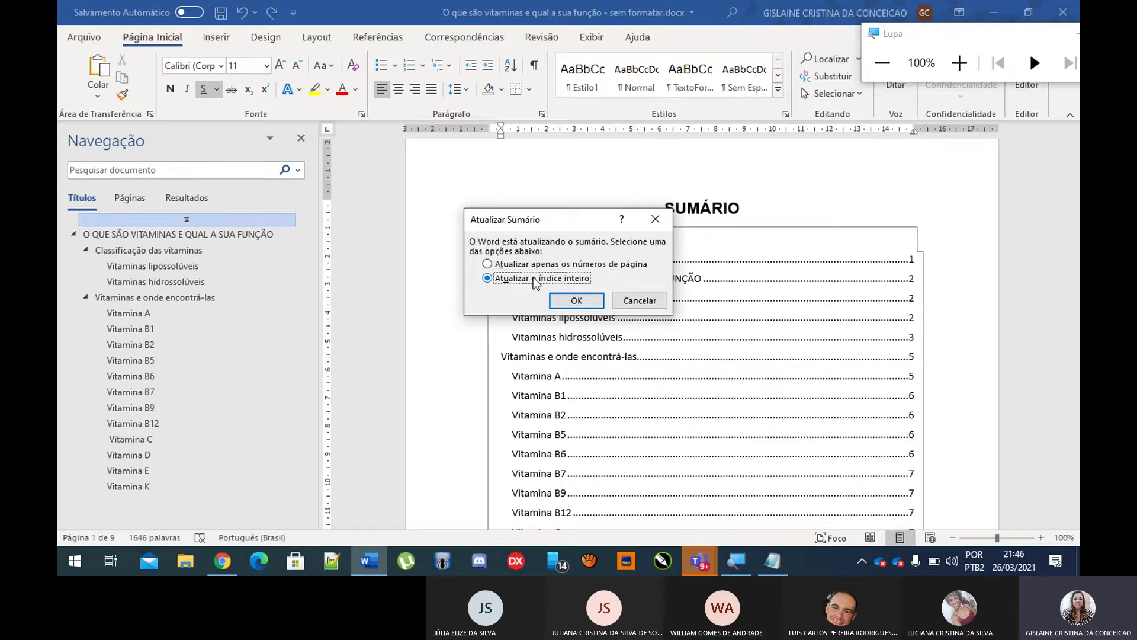
click(569, 307)
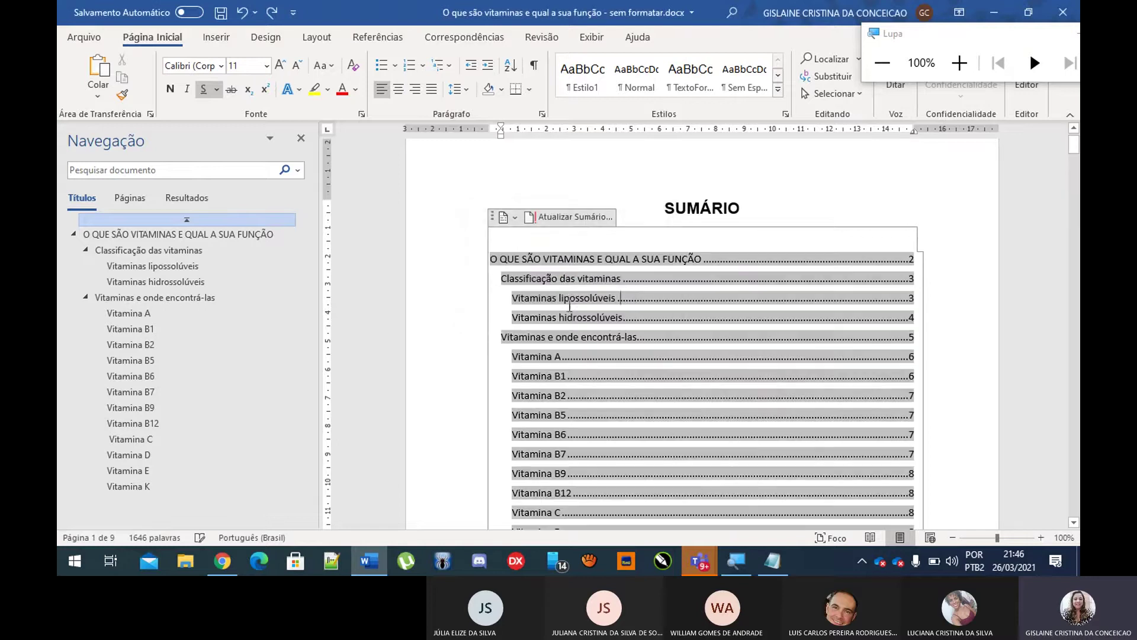
click(623, 147)
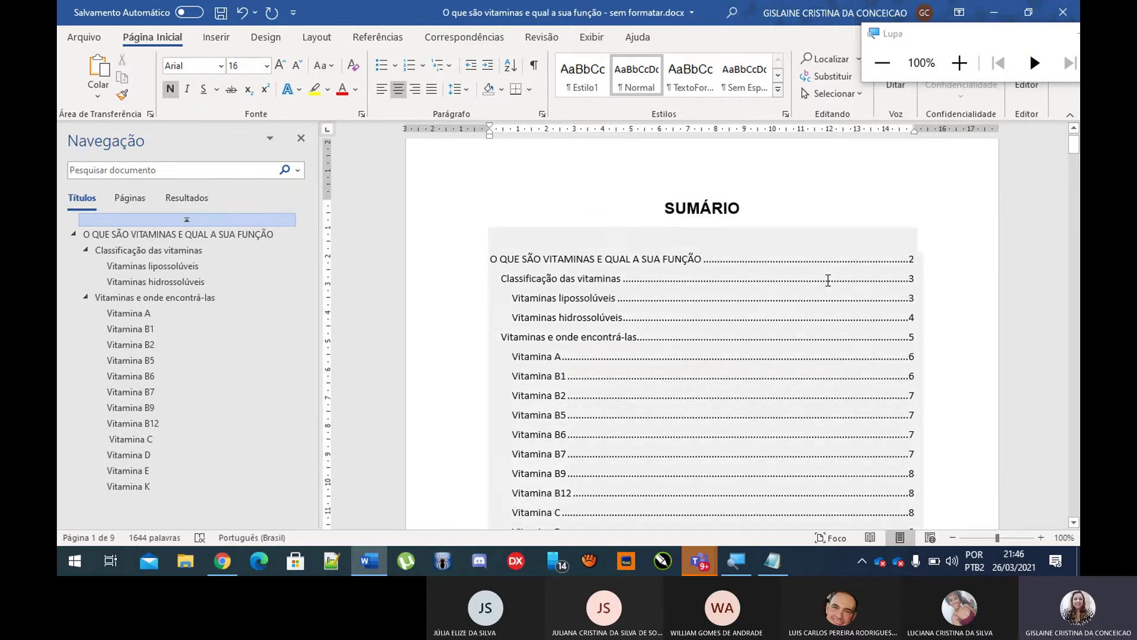
Step: Follow the Vitamina B12 link in the table of contents to its heading and return to the Sumário page
scroll(828, 280, down, 1)
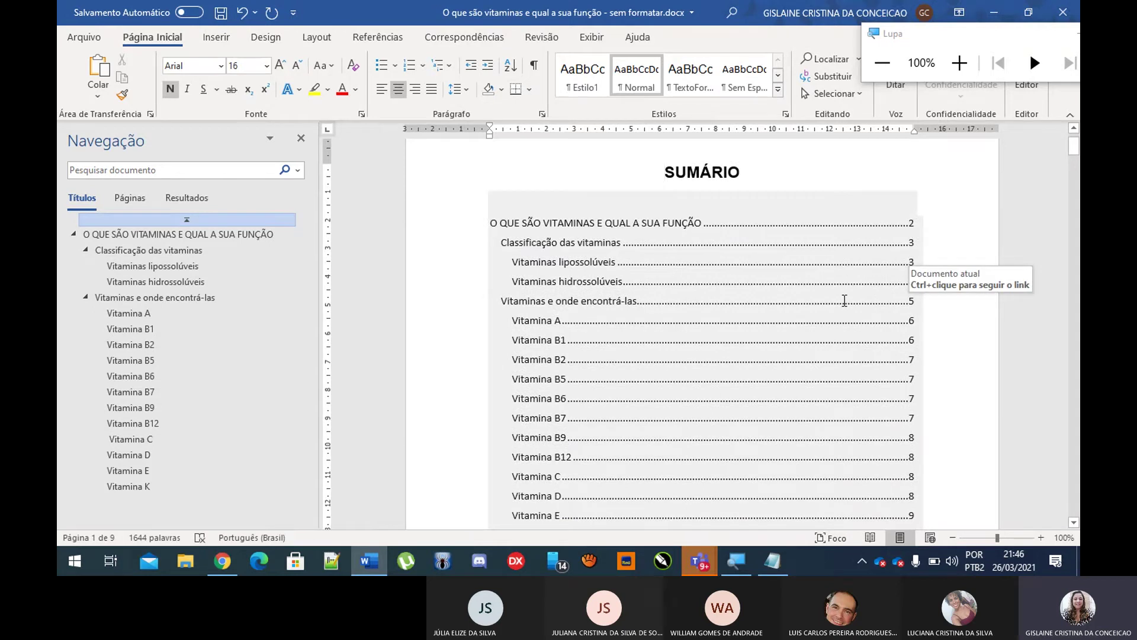
scroll(844, 300, down, 3)
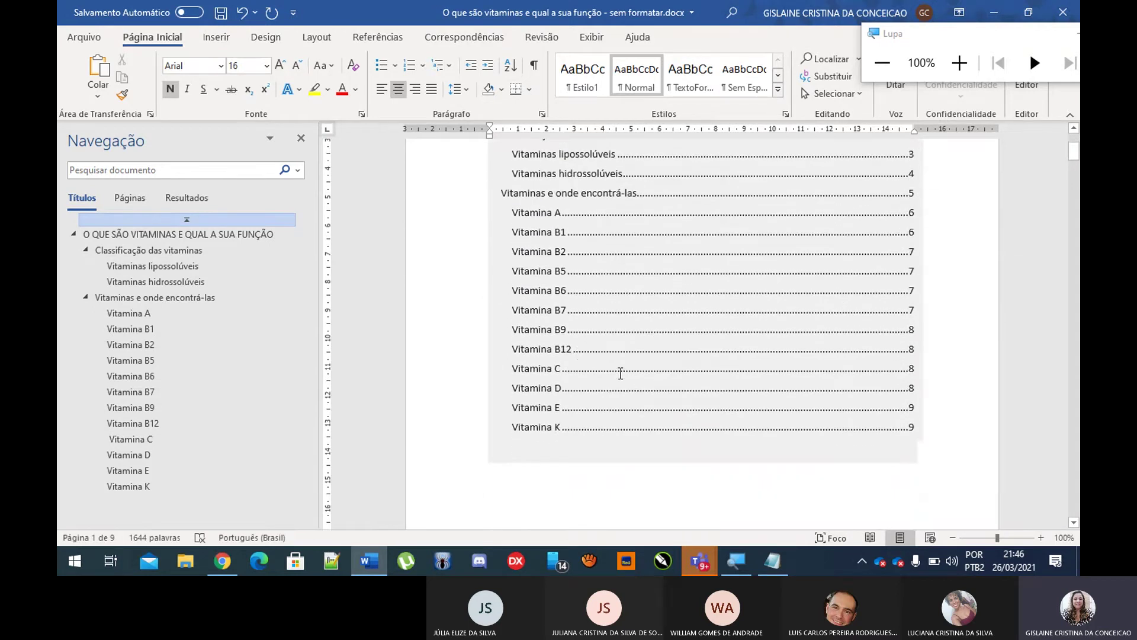
drag(915, 427, 552, 353)
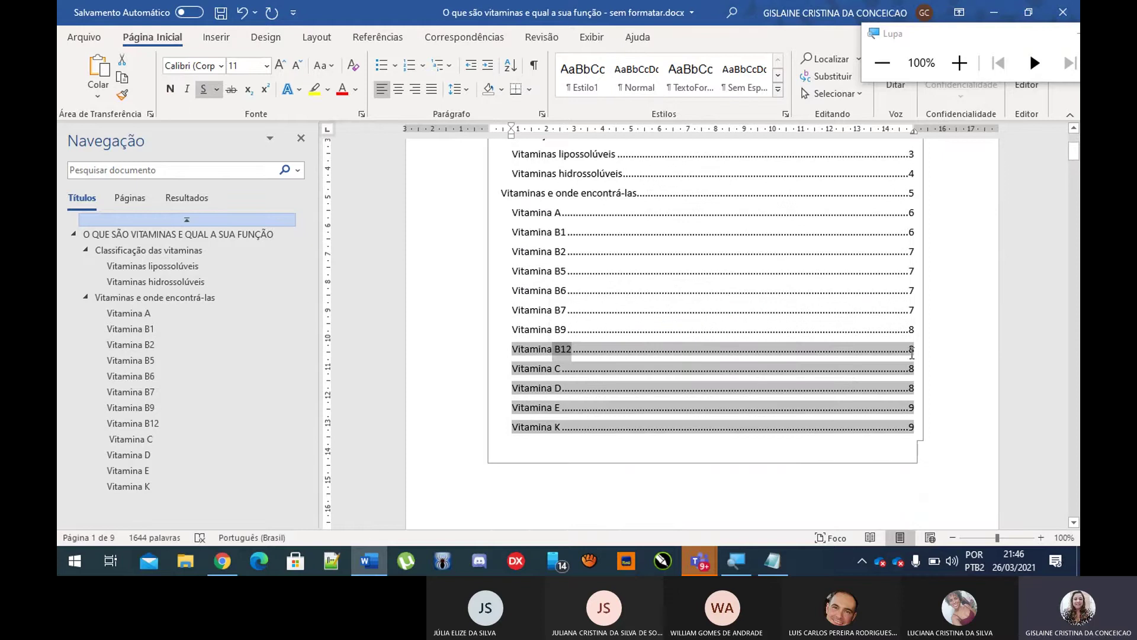
drag(930, 350, 956, 339)
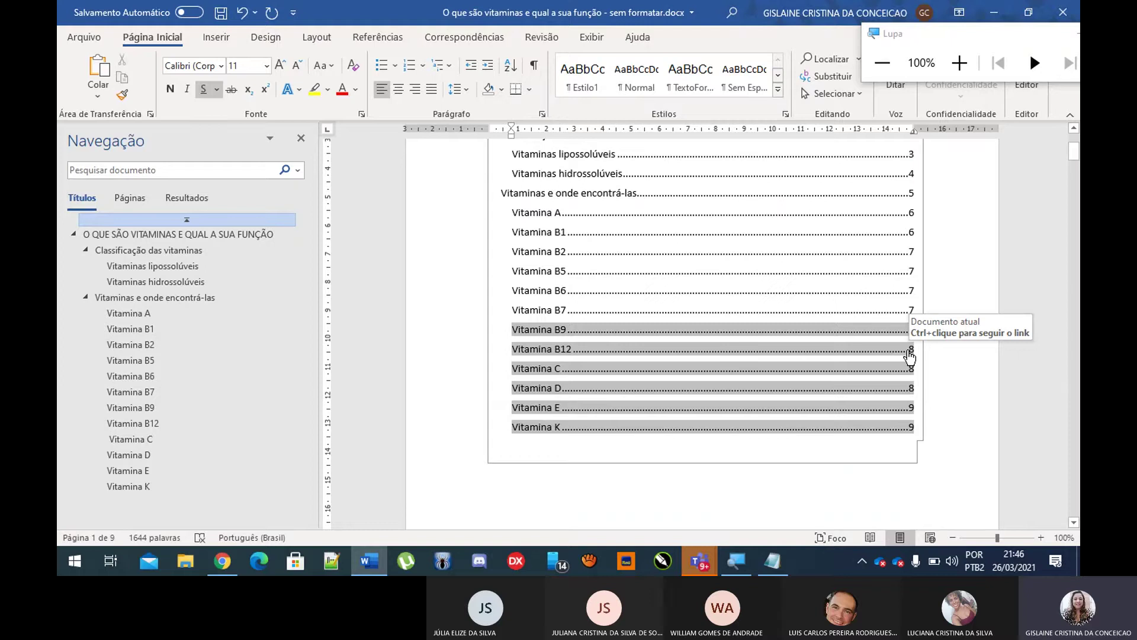
ctrl+click(910, 350)
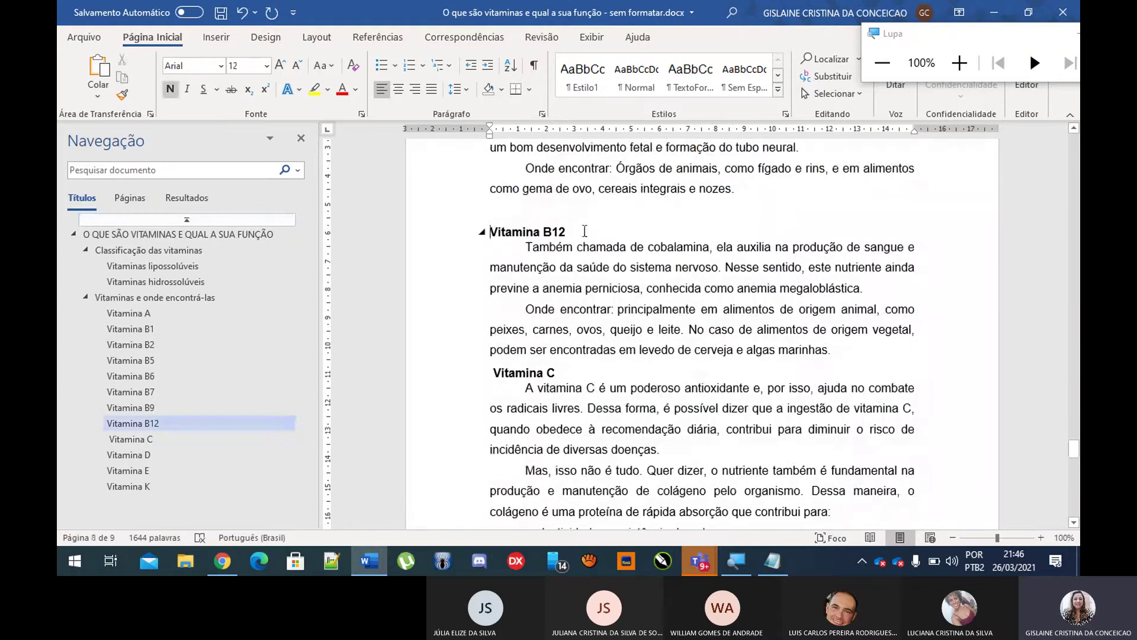
drag(585, 231, 496, 211)
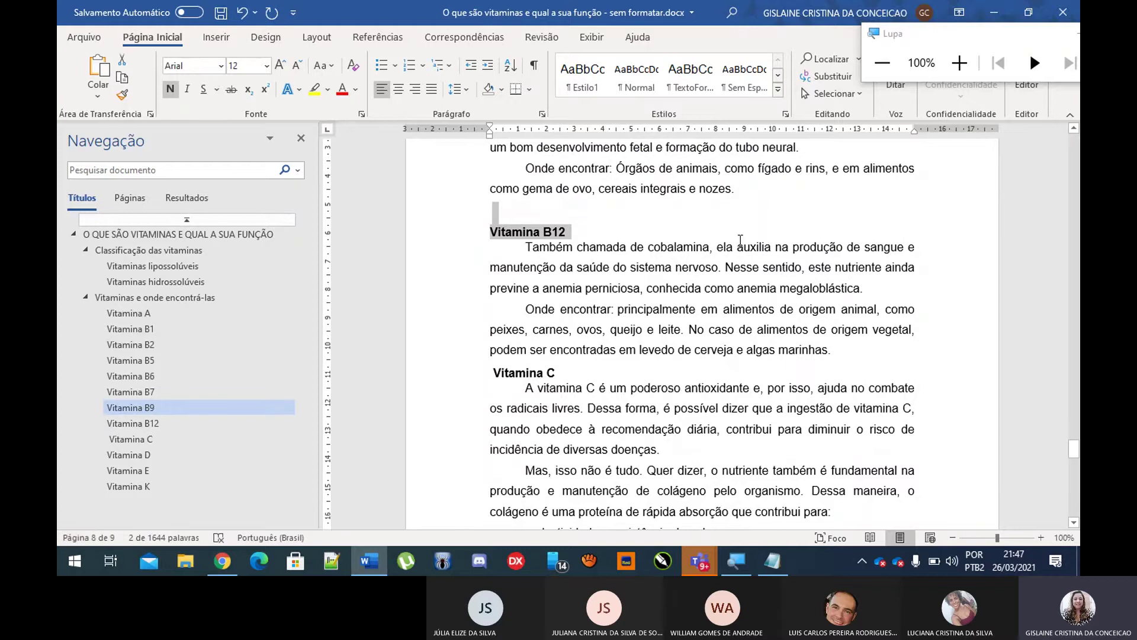
scroll(765, 233, up, 3)
drag(1073, 441, 1073, 142)
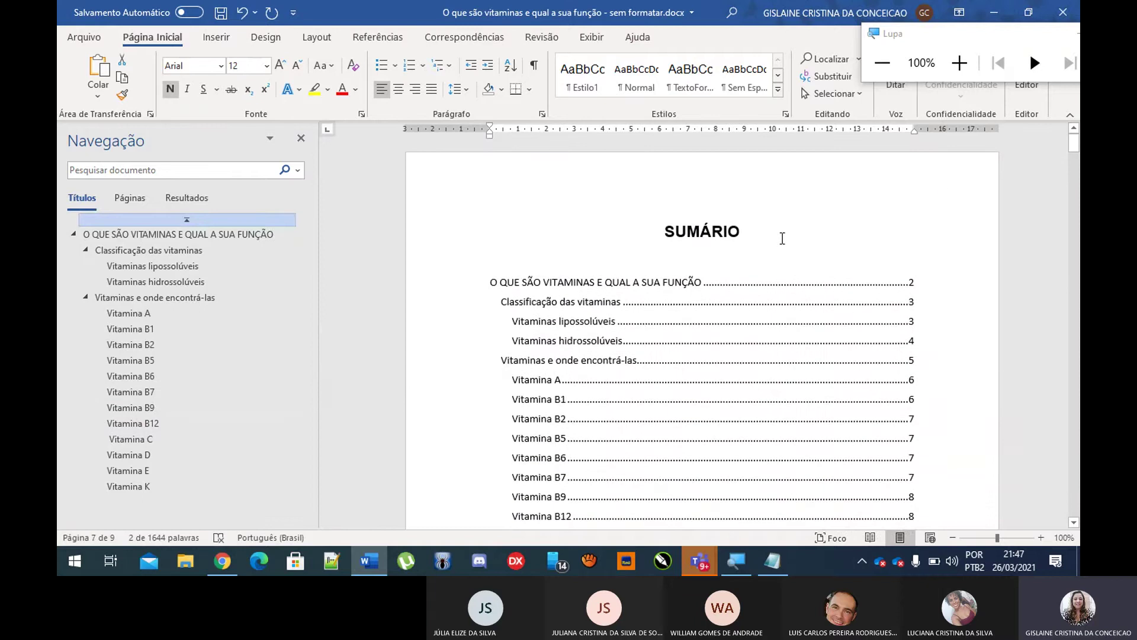
Step: Delete the centred SUMÁRIO heading text above the table of contents
click(865, 235)
key(BackSpace)
key(BackSpace)
key(BackSpace)
key(BackSpace)
key(BackSpace)
key(BackSpace)
key(BackSpace)
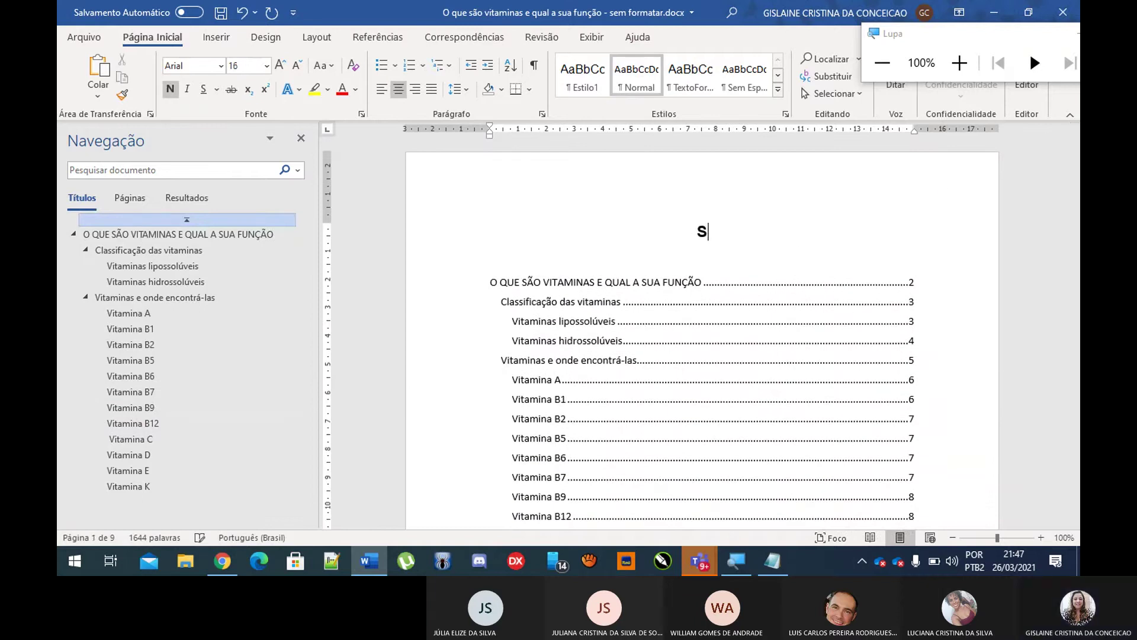
Step: Remove the table of contents from the document and left-align the empty former heading line
click(595, 281)
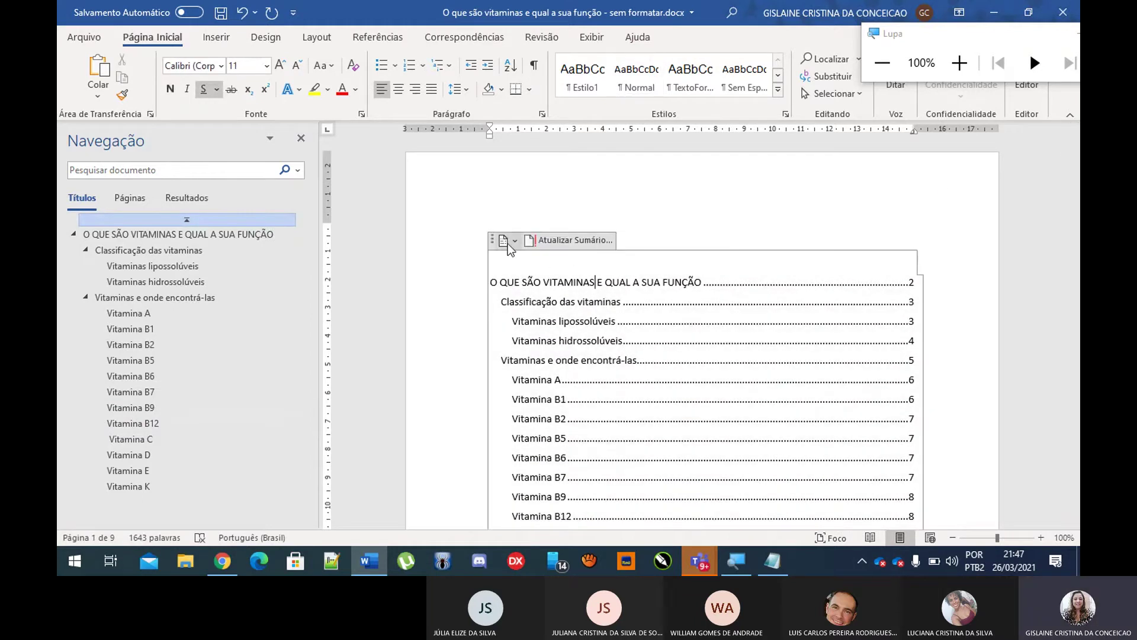
click(628, 355)
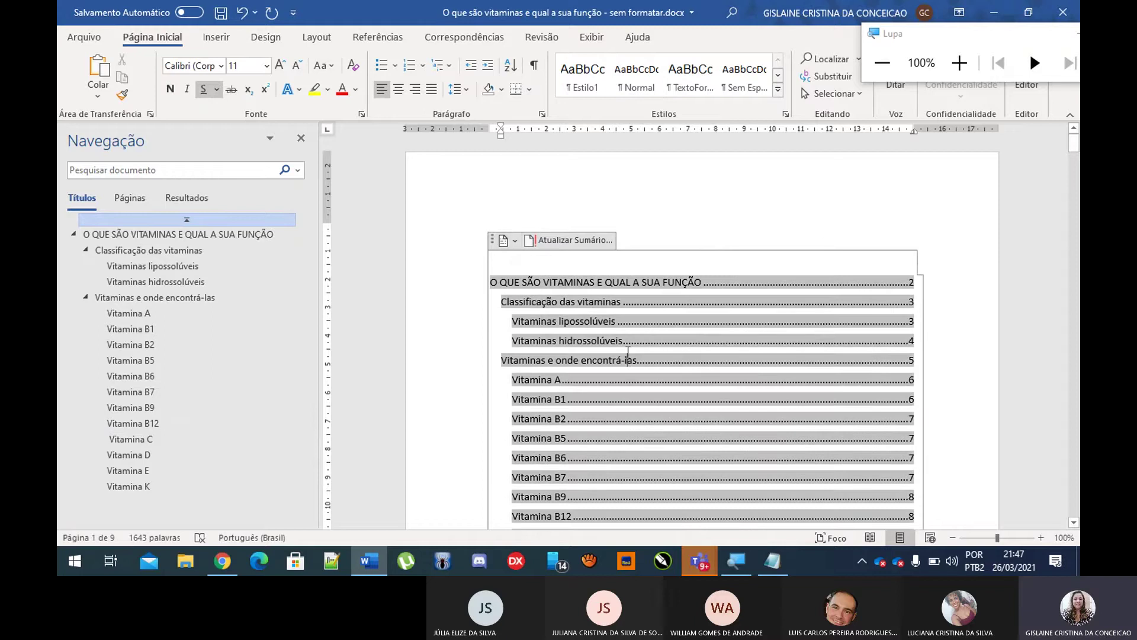
click(509, 239)
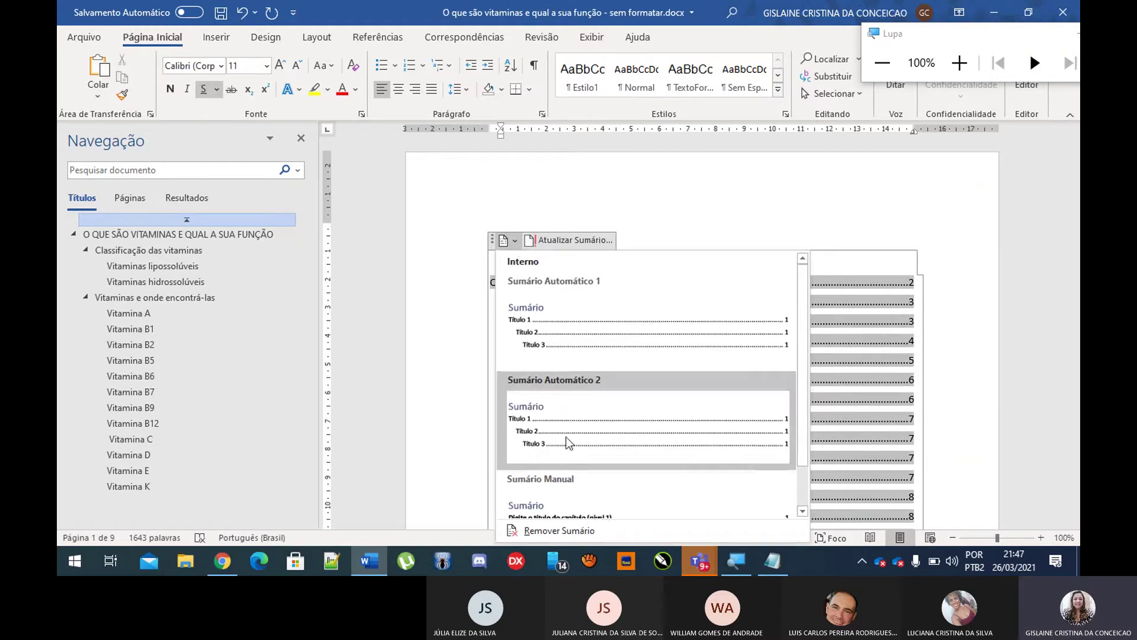
click(575, 527)
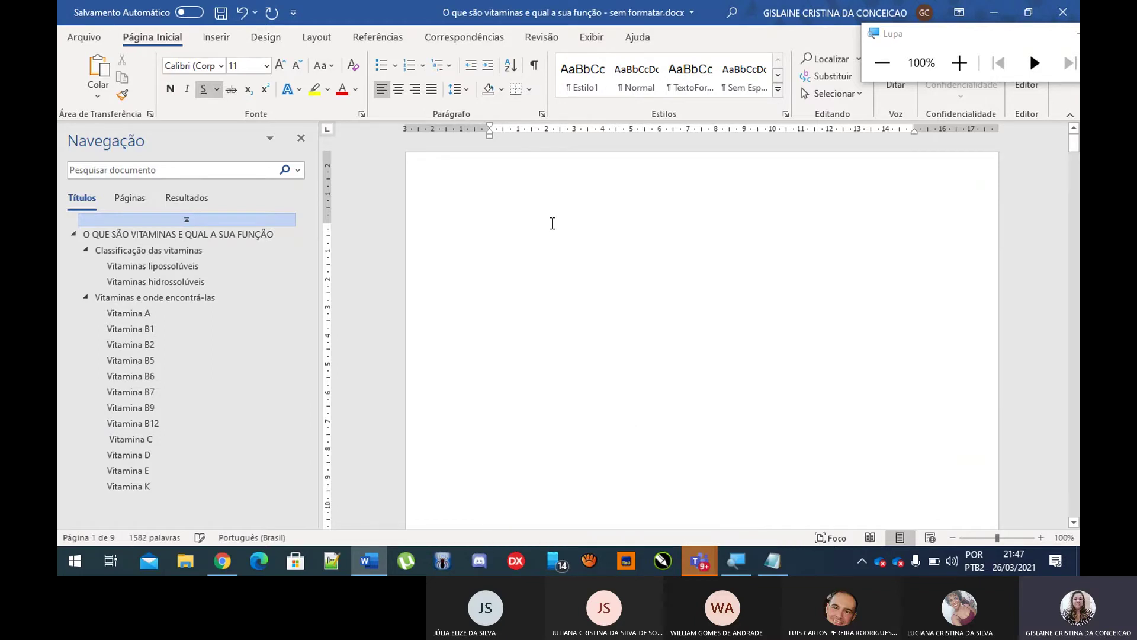
key(ctrl+q)
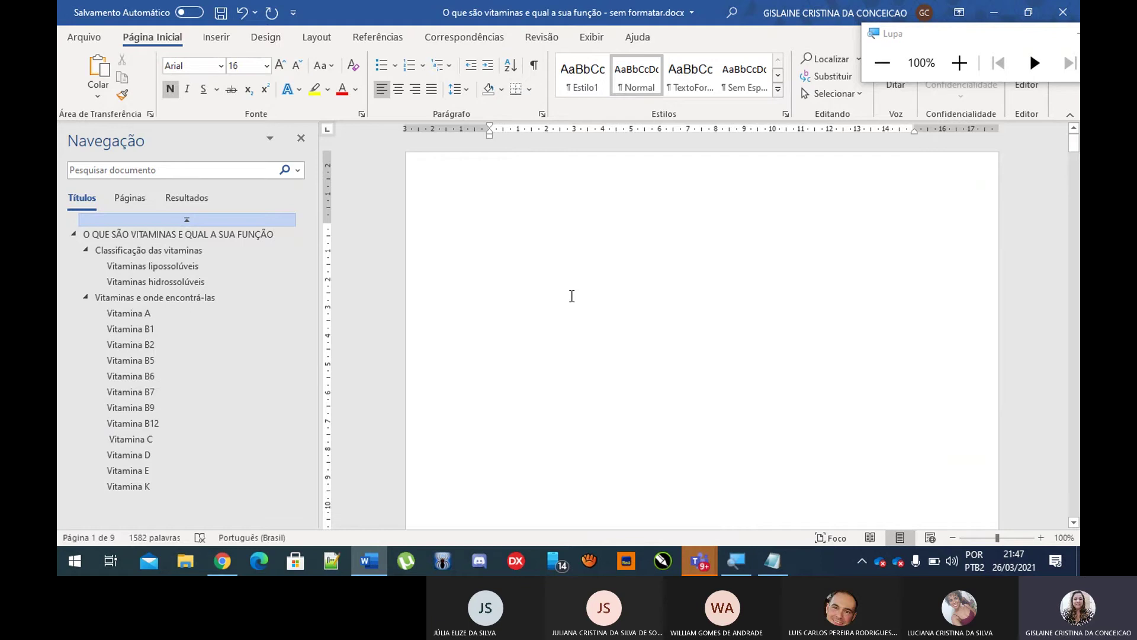
Step: Enter the heading SUMÁRIO with an acute accent on the blank first page and centre it
text(SUMÀRIO)
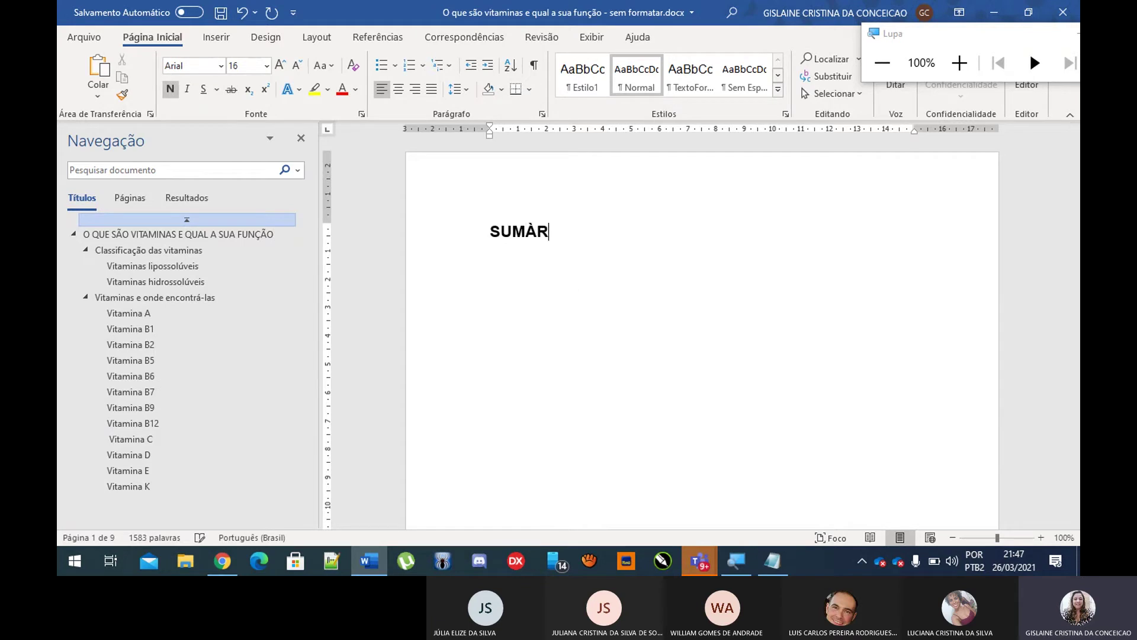
key(BackSpace)
key(BackSpace)
key(BackSpace)
key(BackSpace)
text(ÁRIO)
click(467, 231)
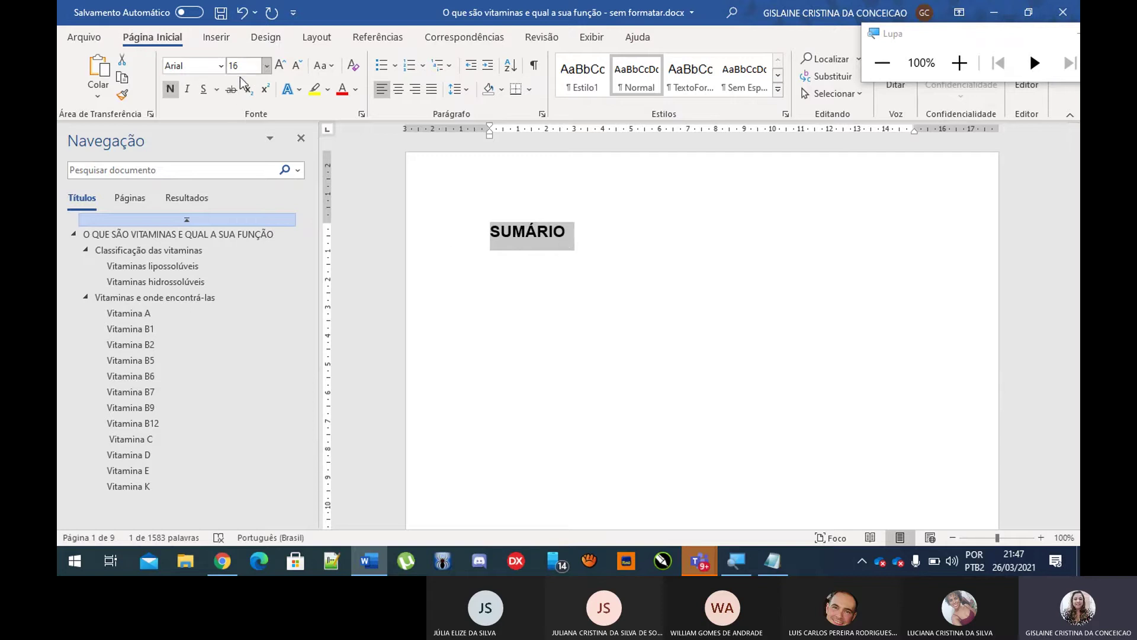
click(398, 93)
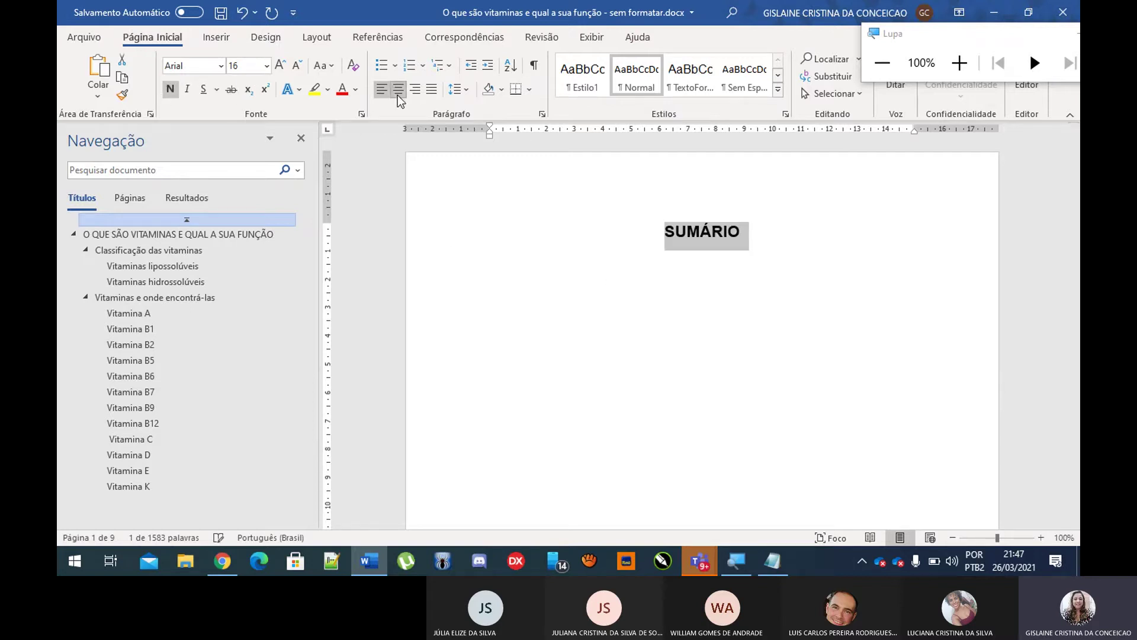
Step: Insert the Sumário Automático 2 table of contents on the line below the centred SUMÁRIO heading
click(634, 277)
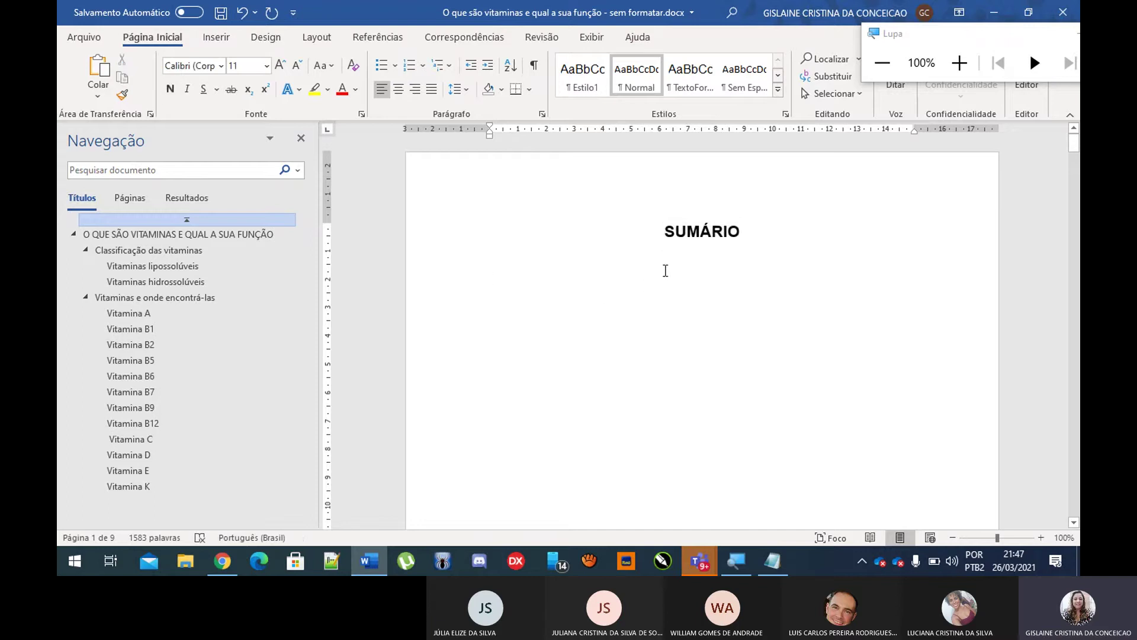
click(959, 62)
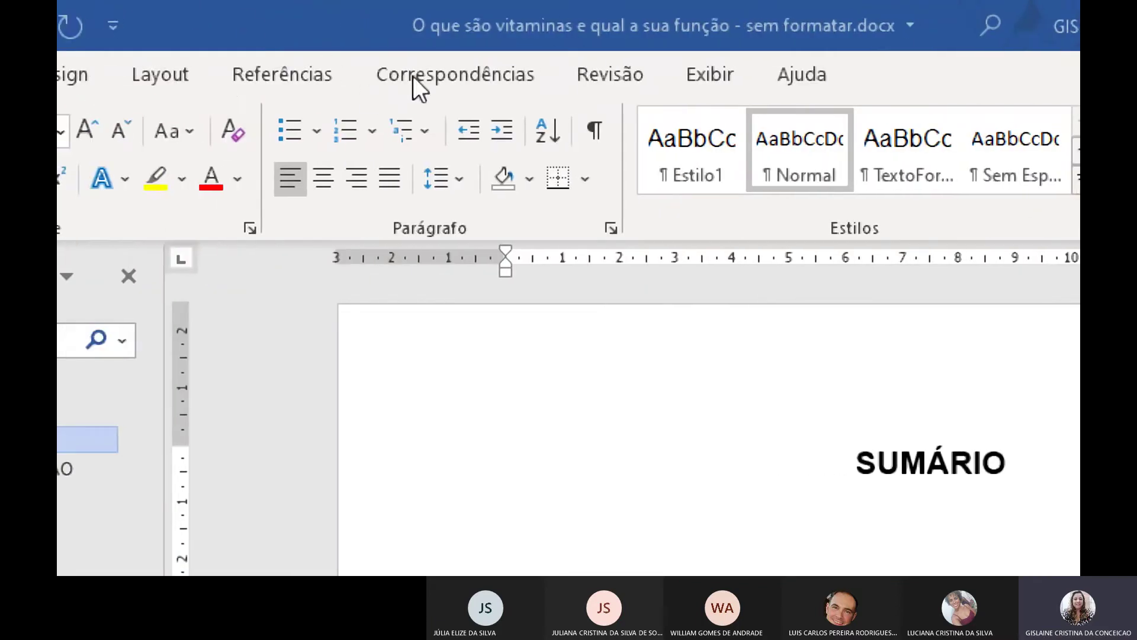
click(299, 74)
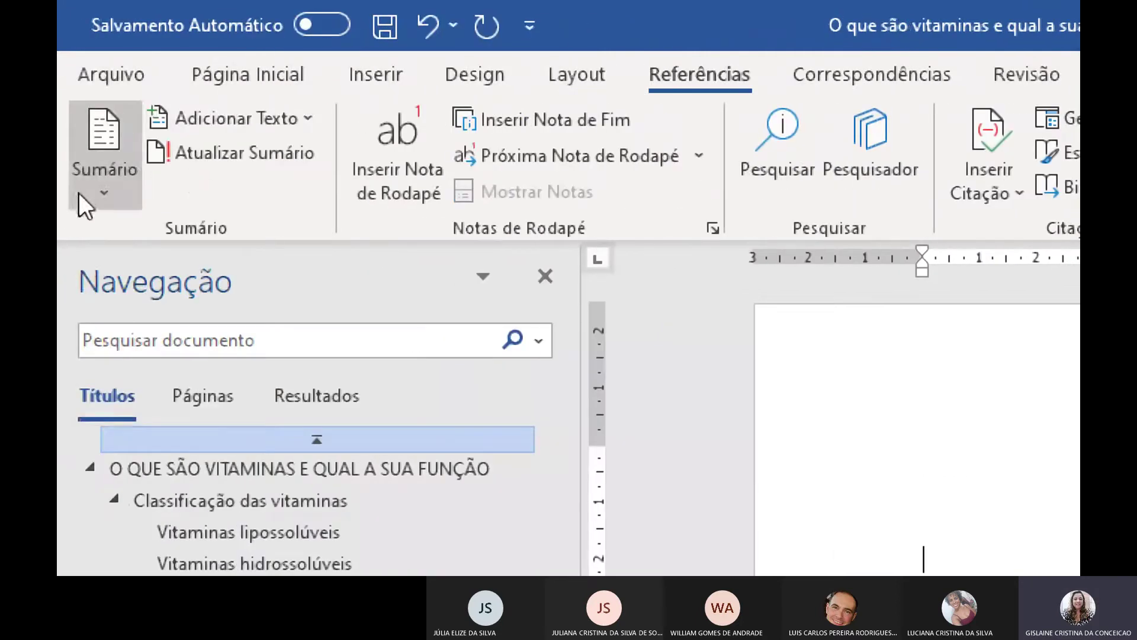
click(81, 195)
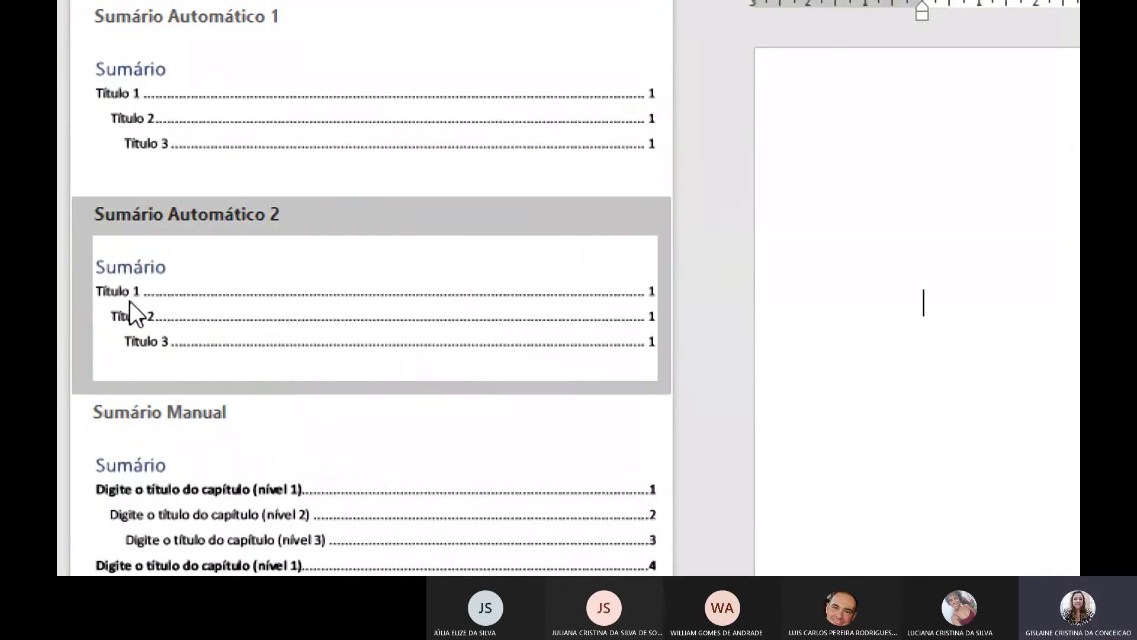
click(236, 279)
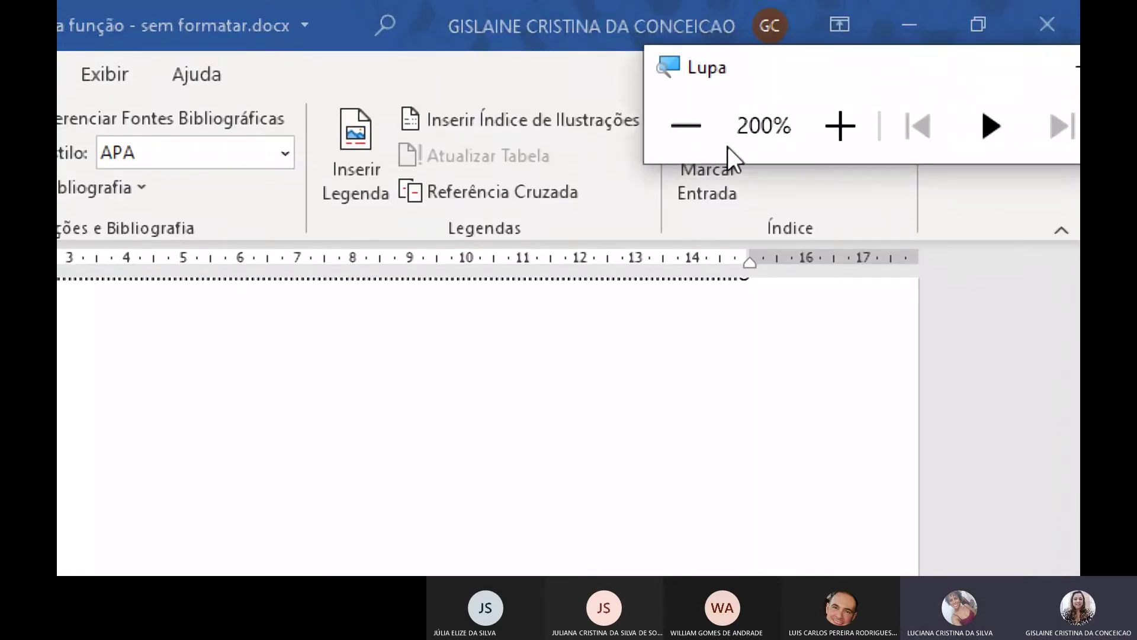
click(687, 125)
scroll(807, 290, up, 6)
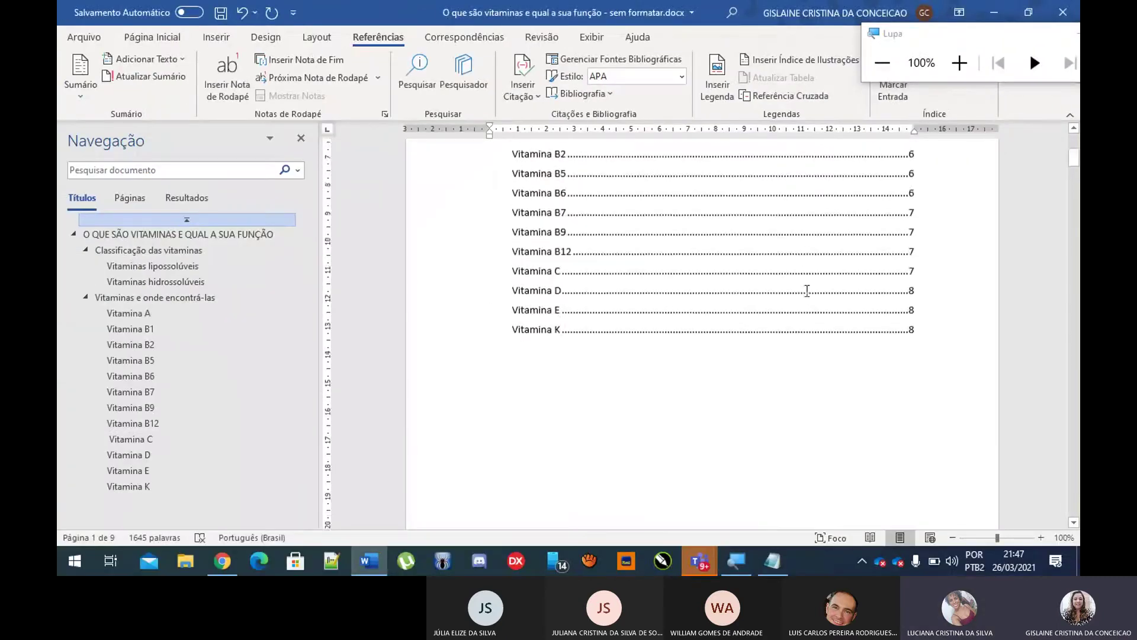
scroll(602, 230, up, 2)
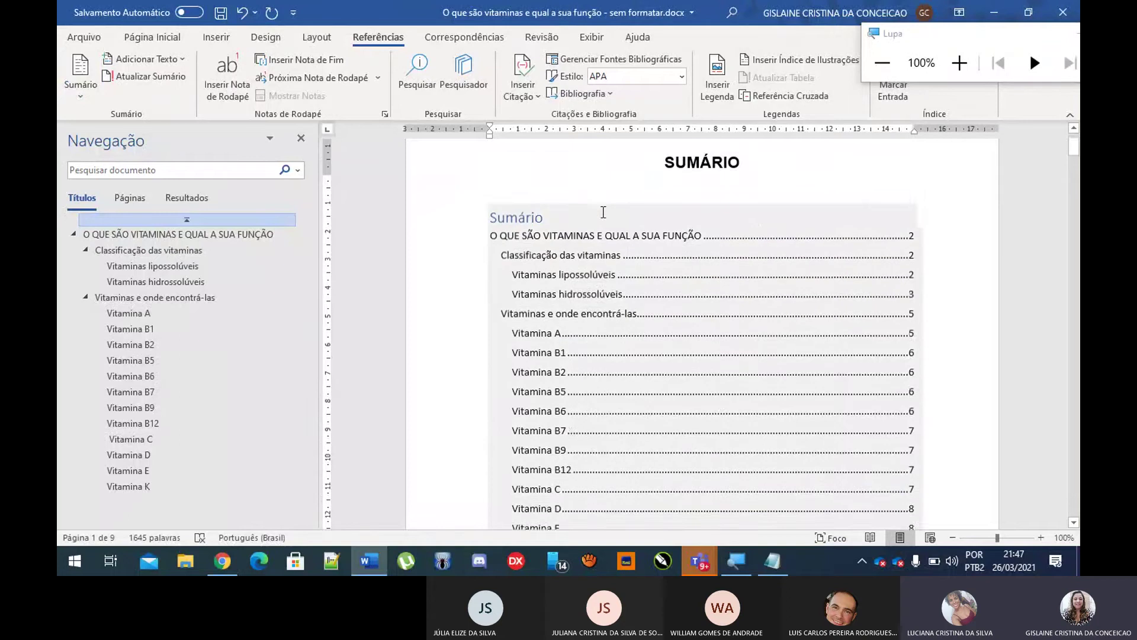
Step: Delete the built-in Sumário title inside the inserted table of contents and place the cursor on the empty line above the table
click(557, 239)
key(BackSpace)
key(BackSpace)
key(BackSpace)
key(BackSpace)
key(BackSpace)
key(BackSpace)
key(BackSpace)
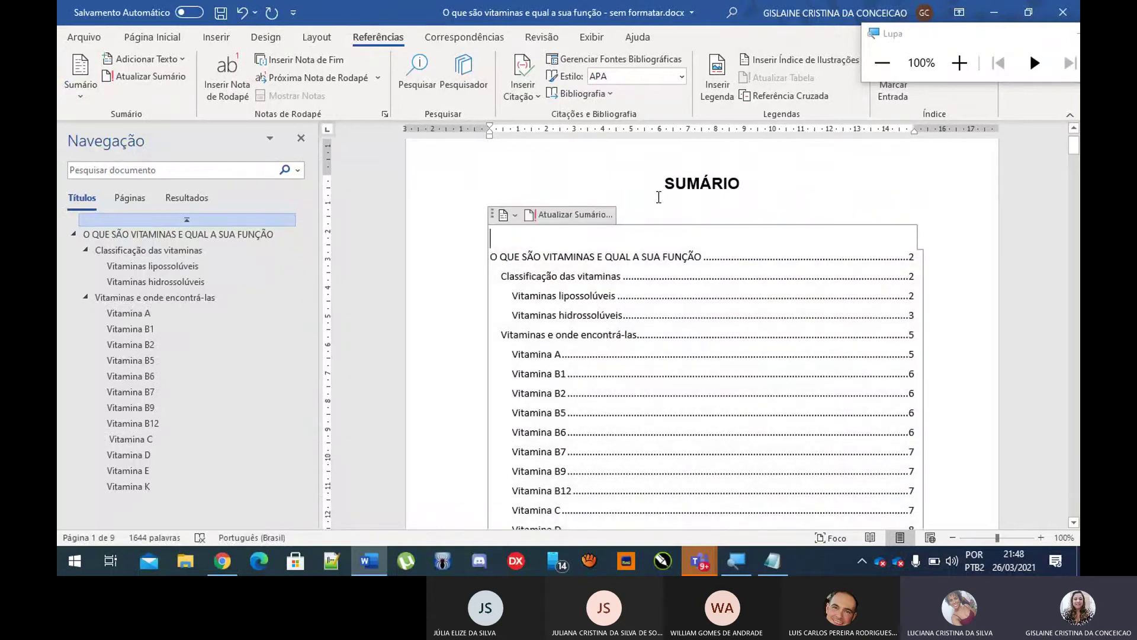
click(647, 210)
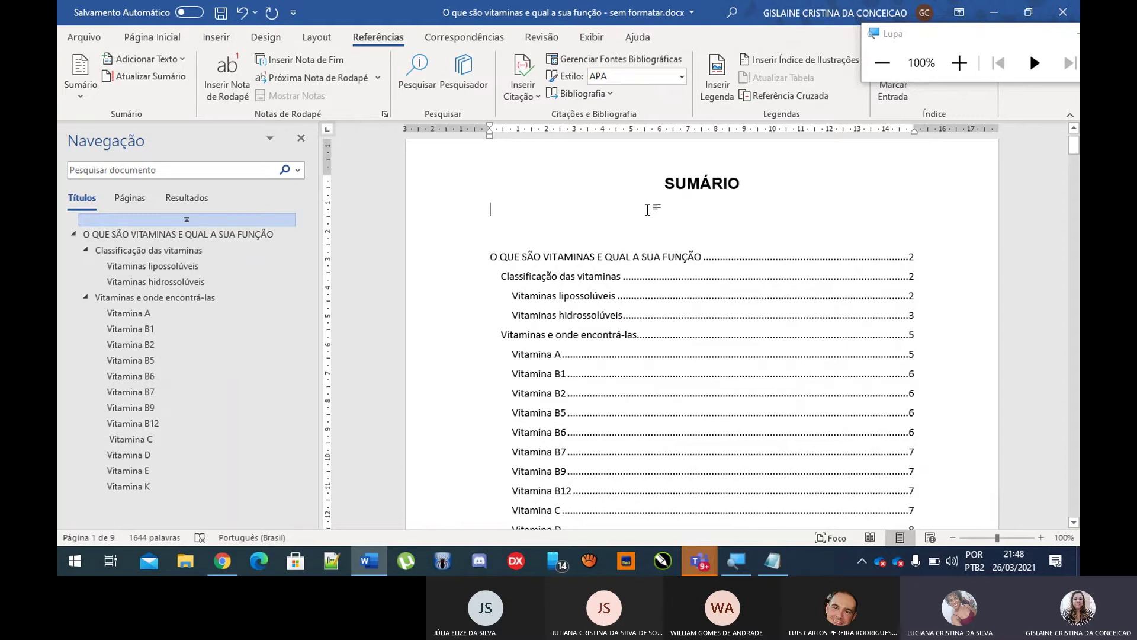
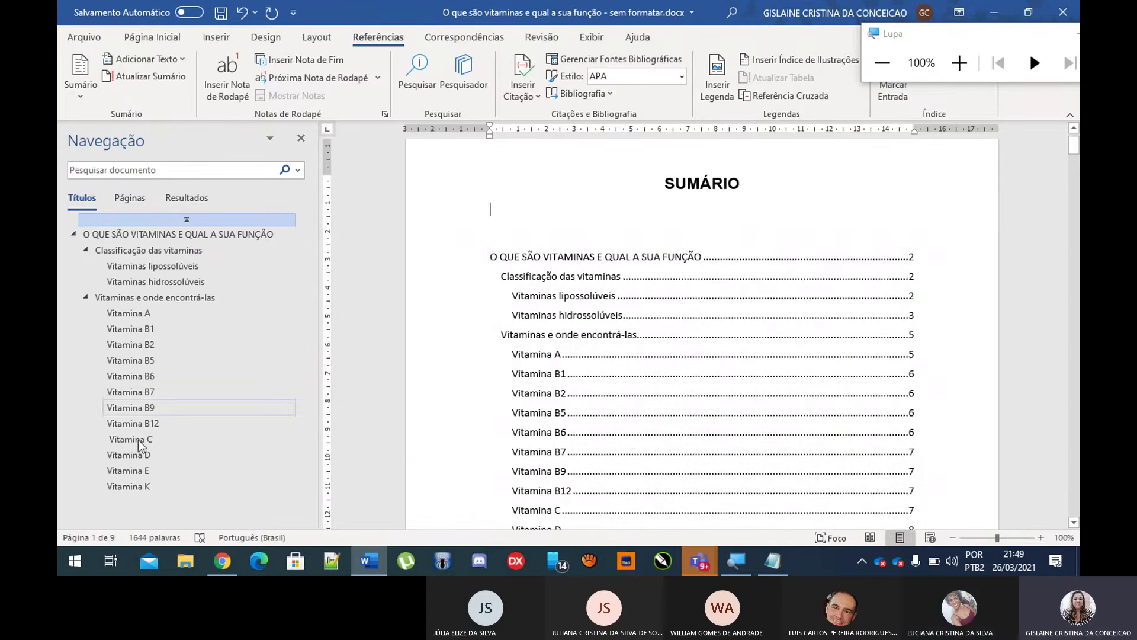
Step: Find and open Teclado Virtual, and move it so the SUMÁRIO heading and the empty line below it stay uncovered
click(71, 565)
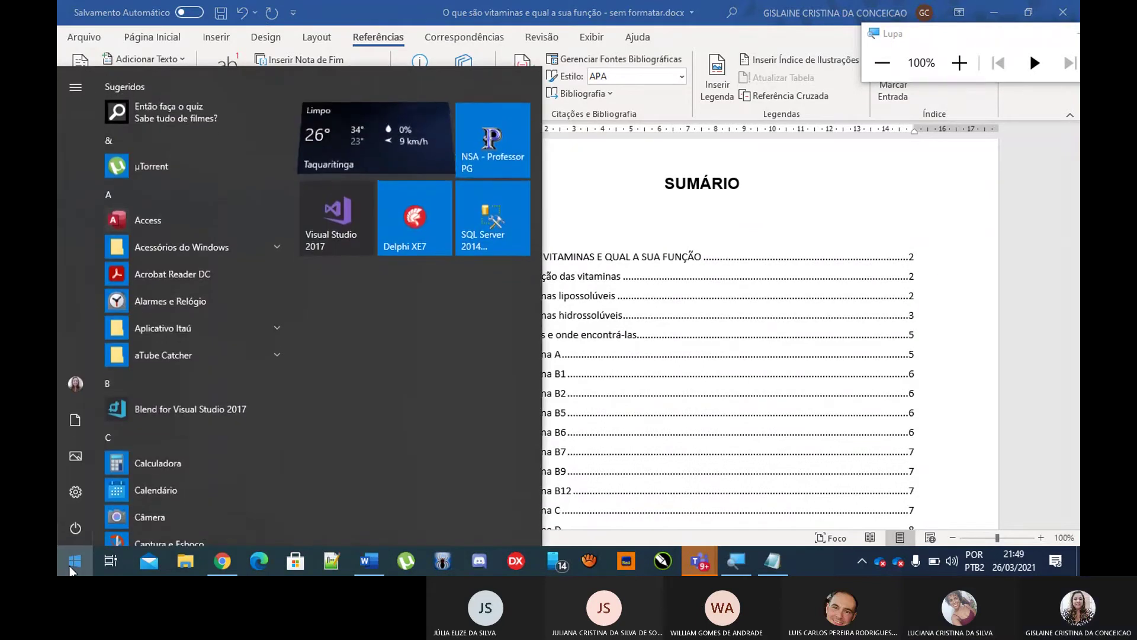
text(tecla)
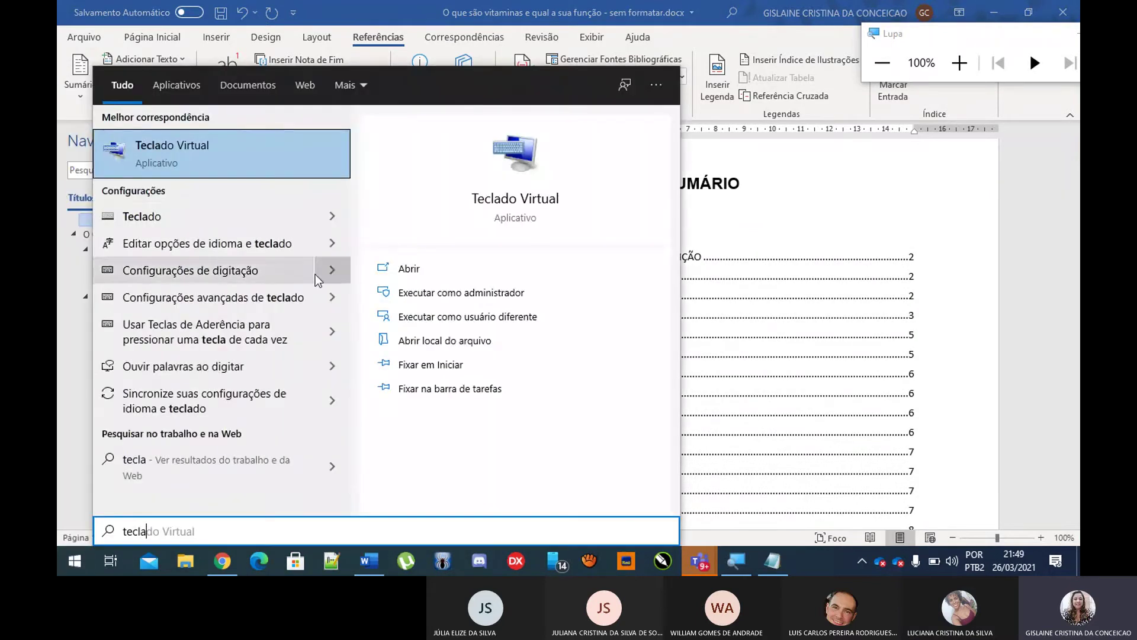
click(242, 166)
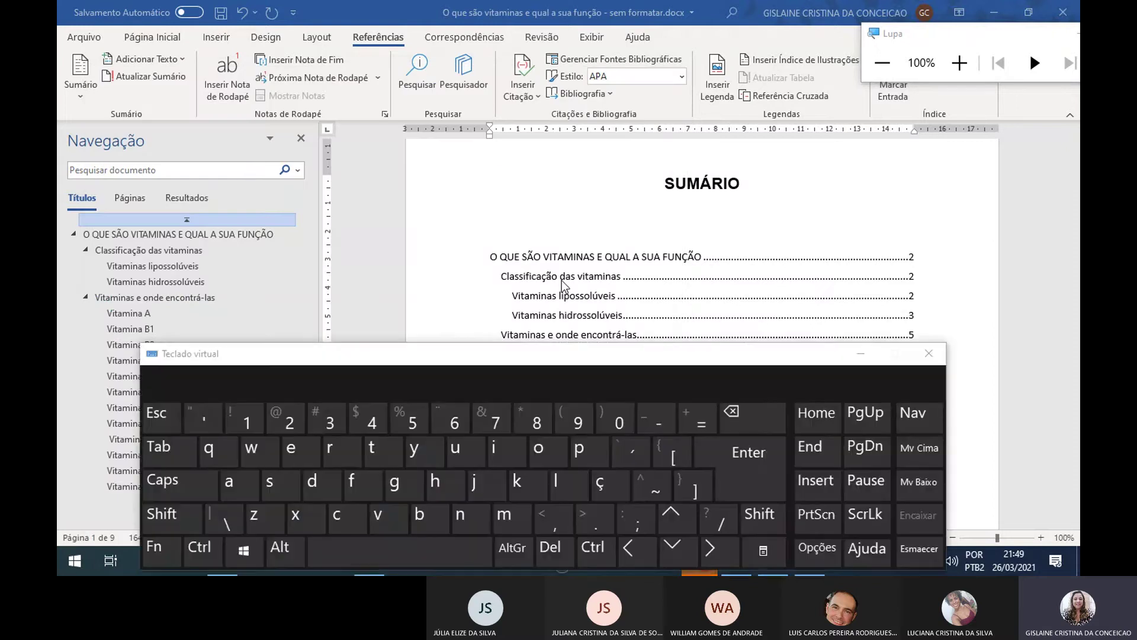
drag(589, 357, 745, 255)
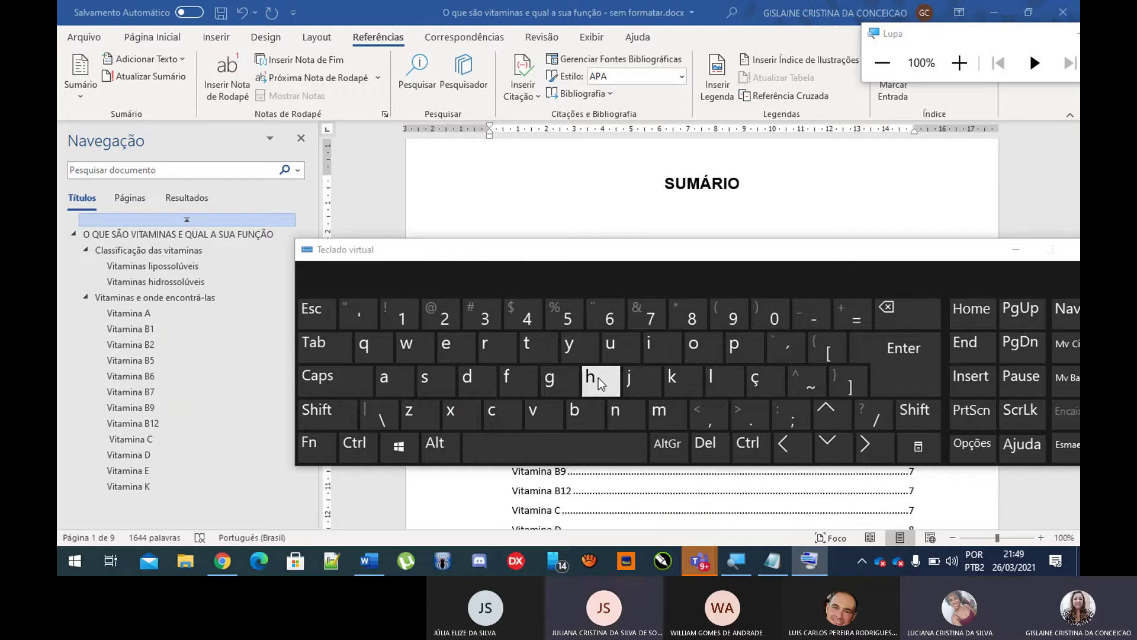
Step: Write SUM followed by the test letters ARIOSOSOSOOSOSO in capitals on the empty line below the heading, and erase them all
click(593, 219)
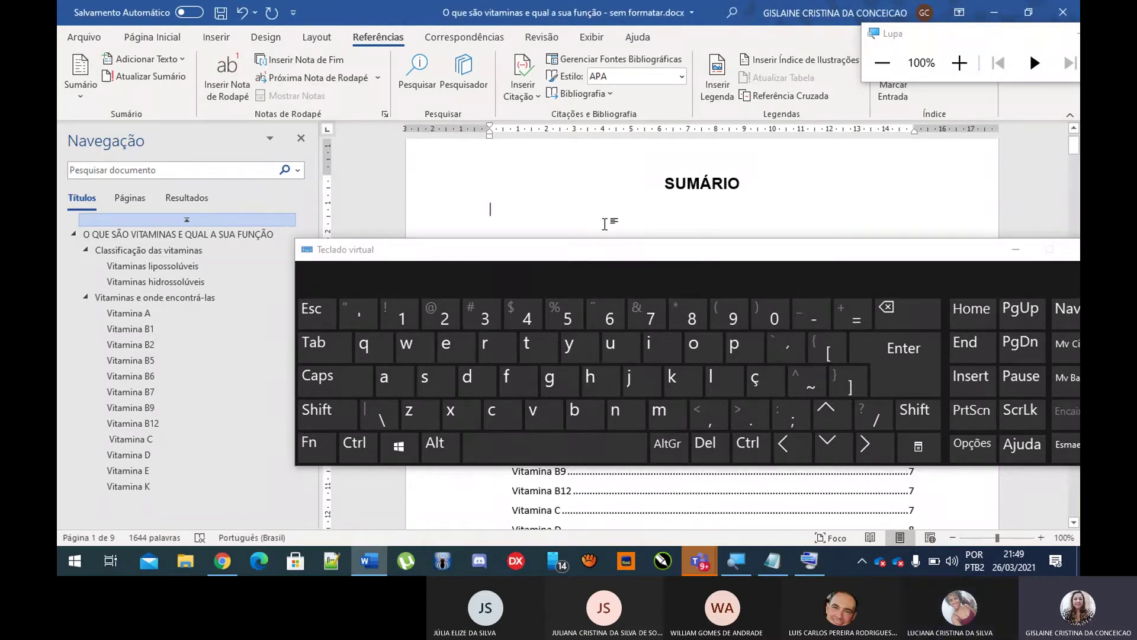
text(S)
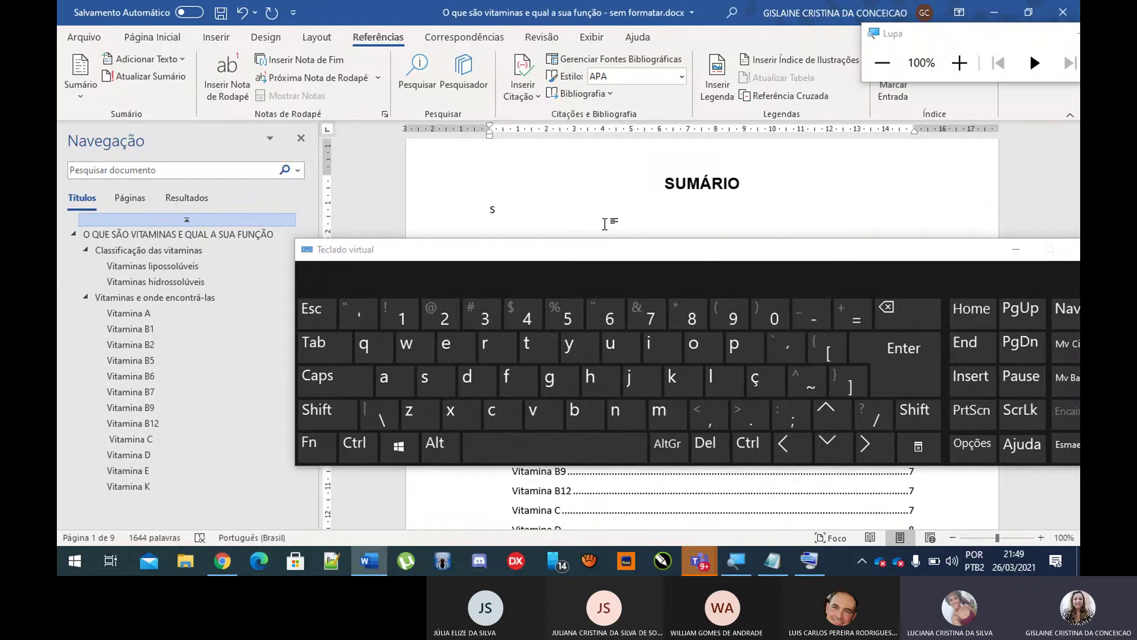
text(UM)
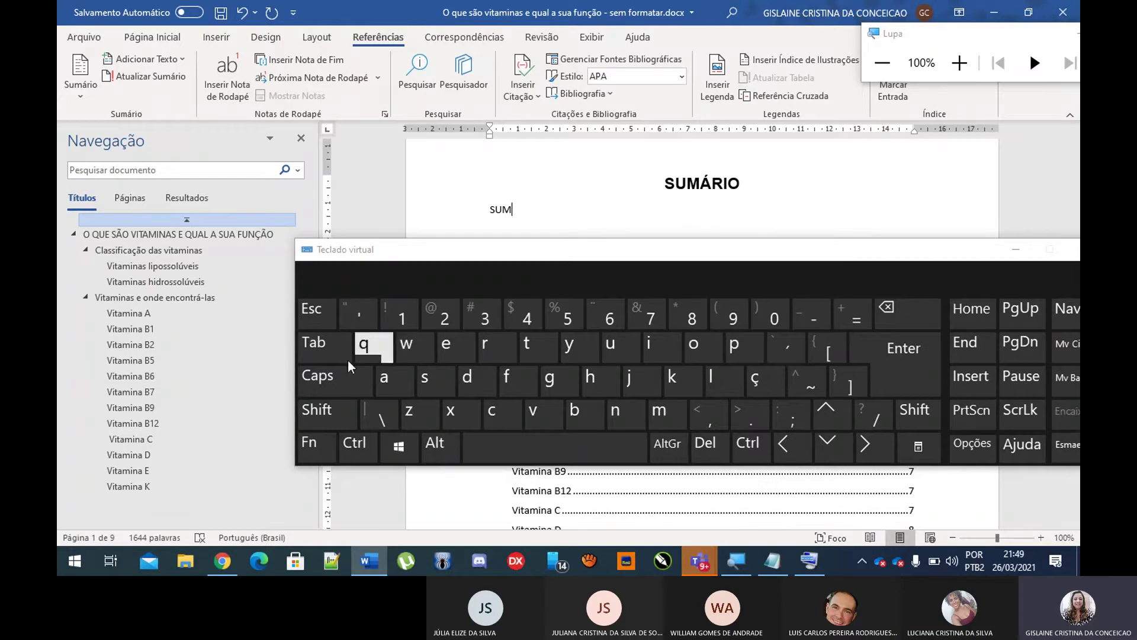
click(336, 375)
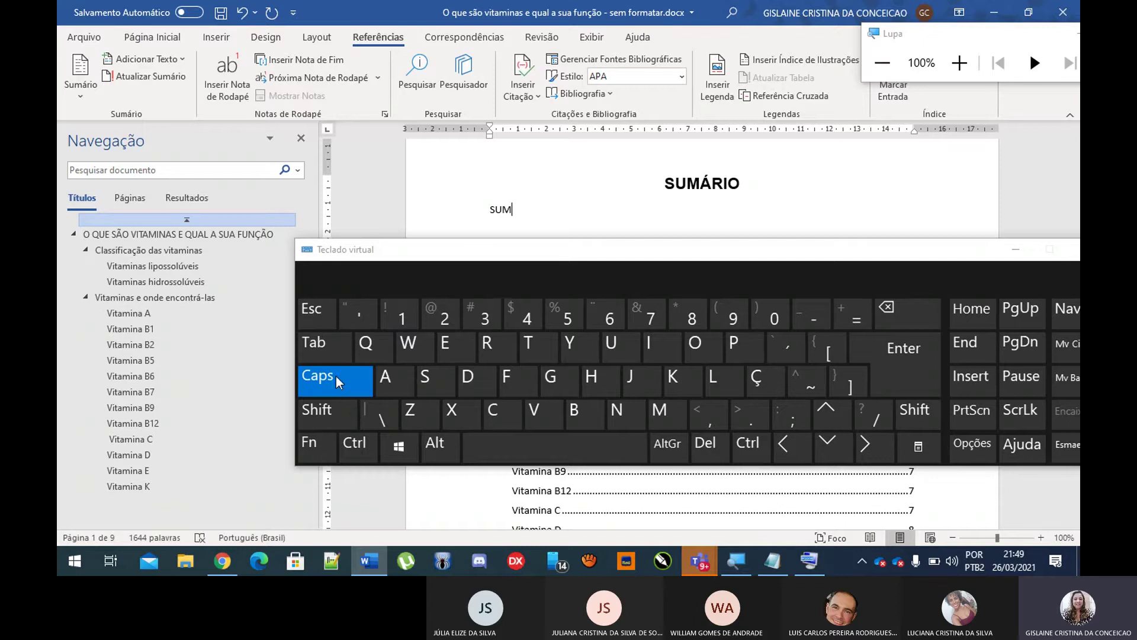
text(ARIOSOSOSOOSOSO)
key(BackSpace)
key(BackSpace)
key(BackSpace)
key(BackSpace)
key(BackSpace)
key(BackSpace)
key(BackSpace)
key(BackSpace)
key(BackSpace)
key(BackSpace)
key(BackSpace)
key(BackSpace)
key(BackSpace)
key(BackSpace)
key(BackSpace)
key(BackSpace)
key(BackSpace)
key(BackSpace)
Step: Write the test texts SUMA and SKSKSKSKKSK on the line below the heading, erasing each one
text(SUMA)
key(BackSpace)
key(BackSpace)
key(BackSpace)
key(BackSpace)
text(SKSKSKSKKSK)
key(BackSpace)
key(BackSpace)
key(BackSpace)
key(BackSpace)
key(BackSpace)
key(BackSpace)
key(BackSpace)
key(BackSpace)
key(BackSpace)
key(BackSpace)
key(BackSpace)
Step: Write SUMÁ with an acute accent on the line below the heading and erase it
text(SUM)
click(400, 385)
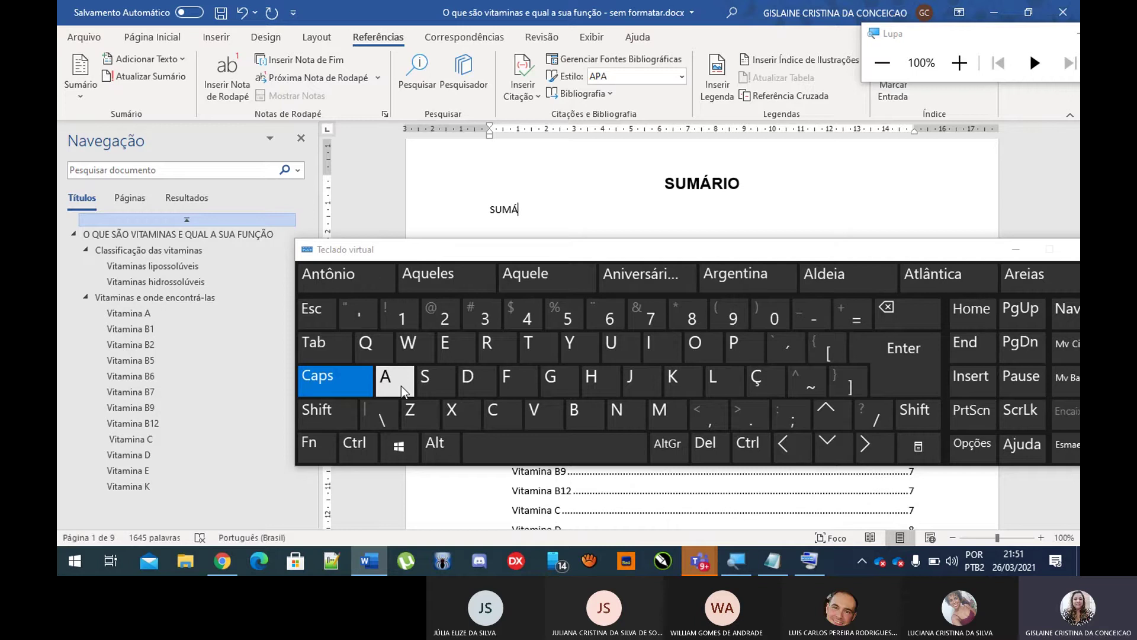
key(BackSpace)
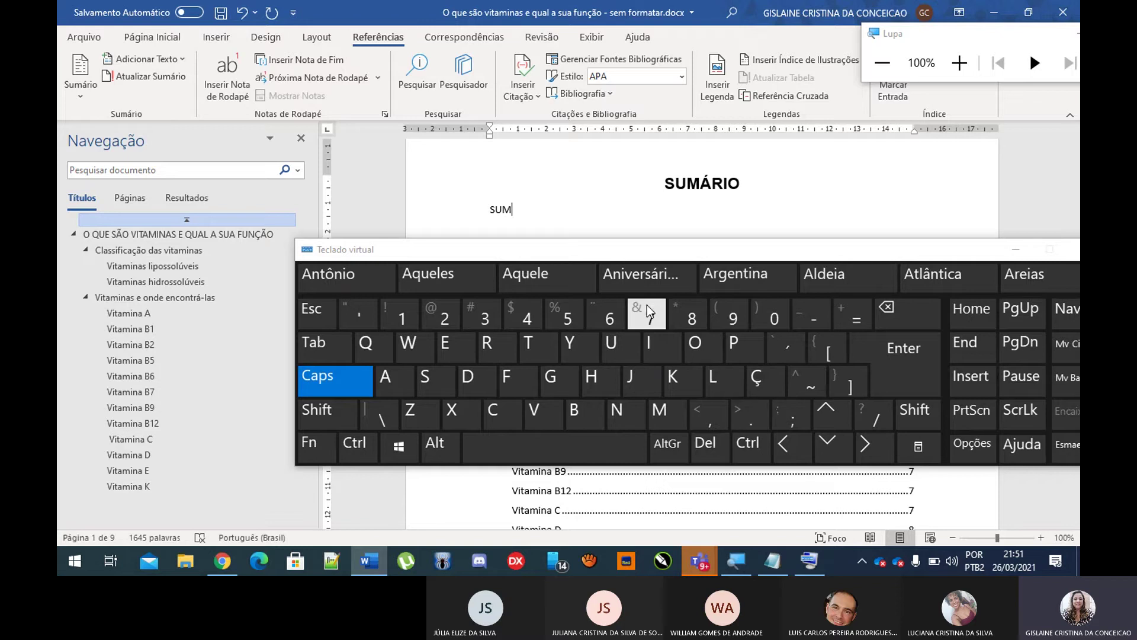
key(BackSpace)
key(BackSpace)
key(BackSpace)
Step: Write SOLICITAÇÃO with a cedilla and a tilde on the line below the heading and erase the word
text(SOLICITAÇ)
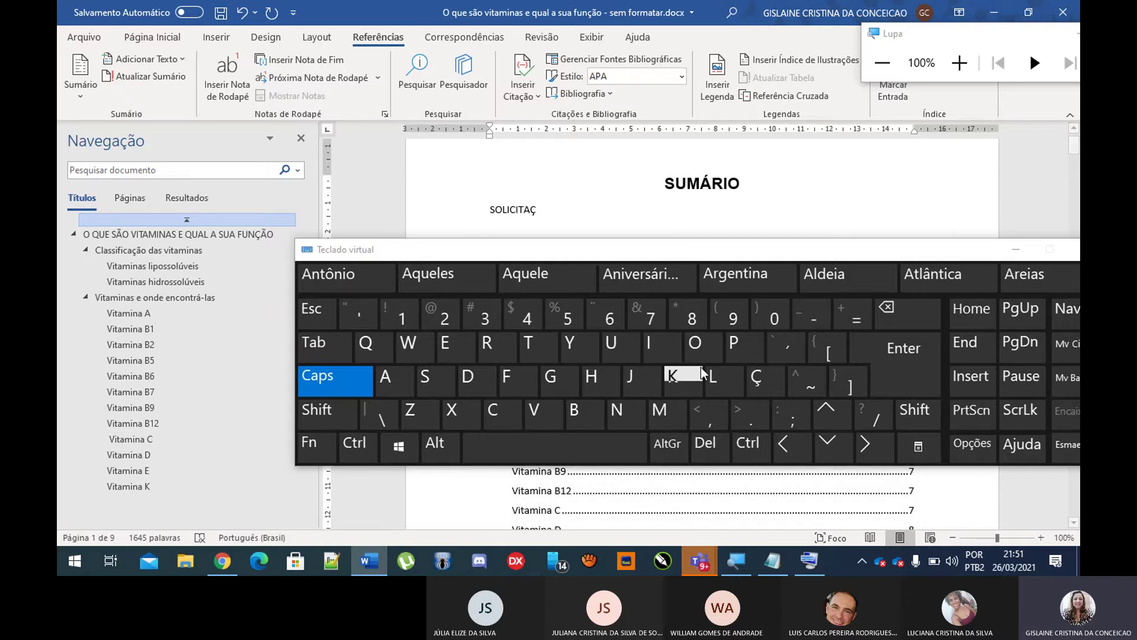
click(811, 388)
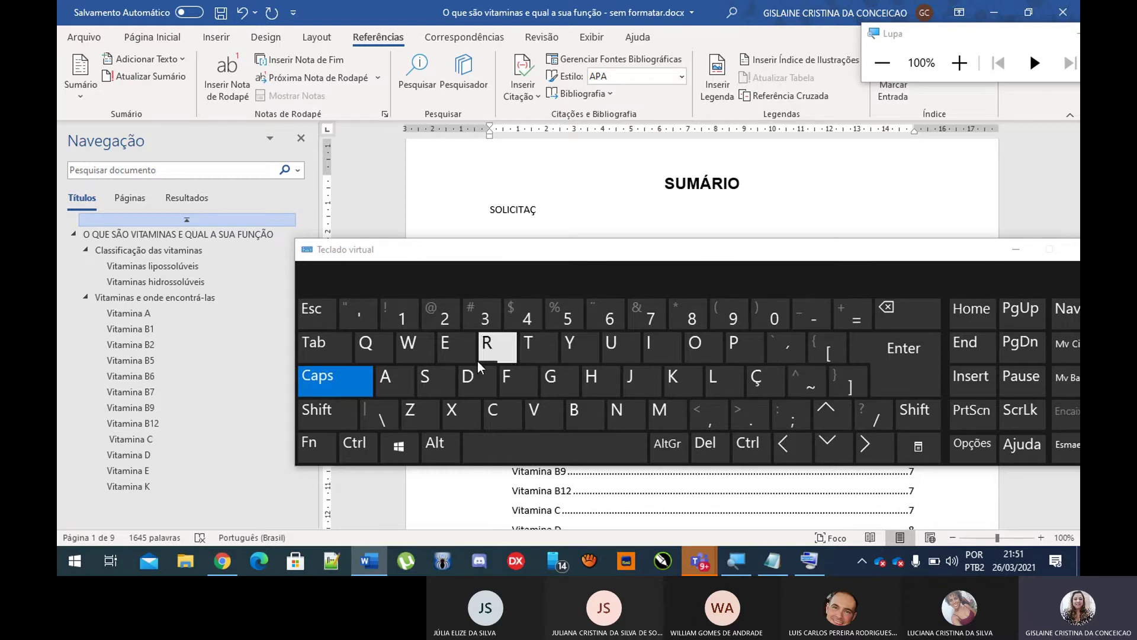
click(404, 376)
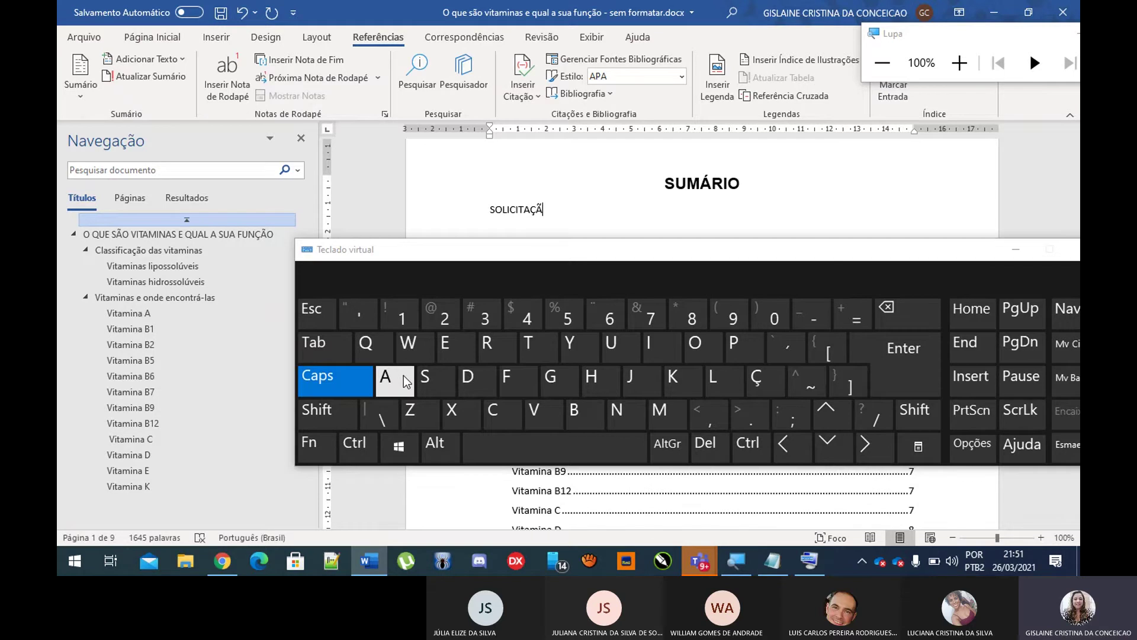
text(O)
key(BackSpace)
key(BackSpace)
key(BackSpace)
key(BackSpace)
key(BackSpace)
key(BackSpace)
key(BackSpace)
key(BackSpace)
key(BackSpace)
key(BackSpace)
key(BackSpace)
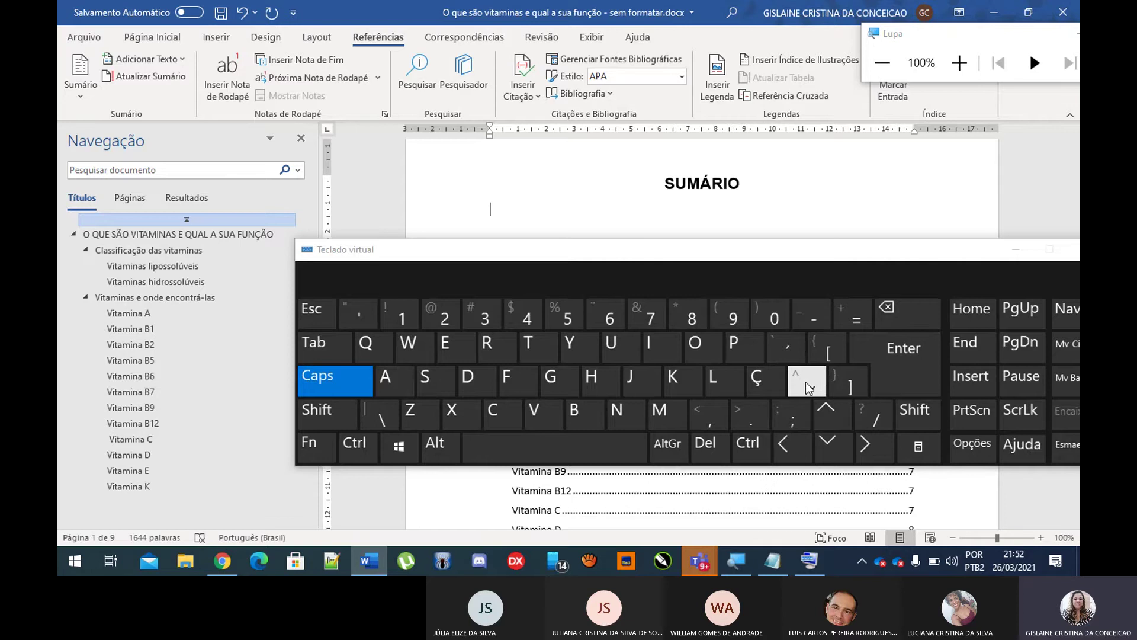
Step: Write AV on the line below the heading and try adding an O with a circumflex, erasing each trial letter
text(AV)
key(shift+dead_circumflex)
text(O)
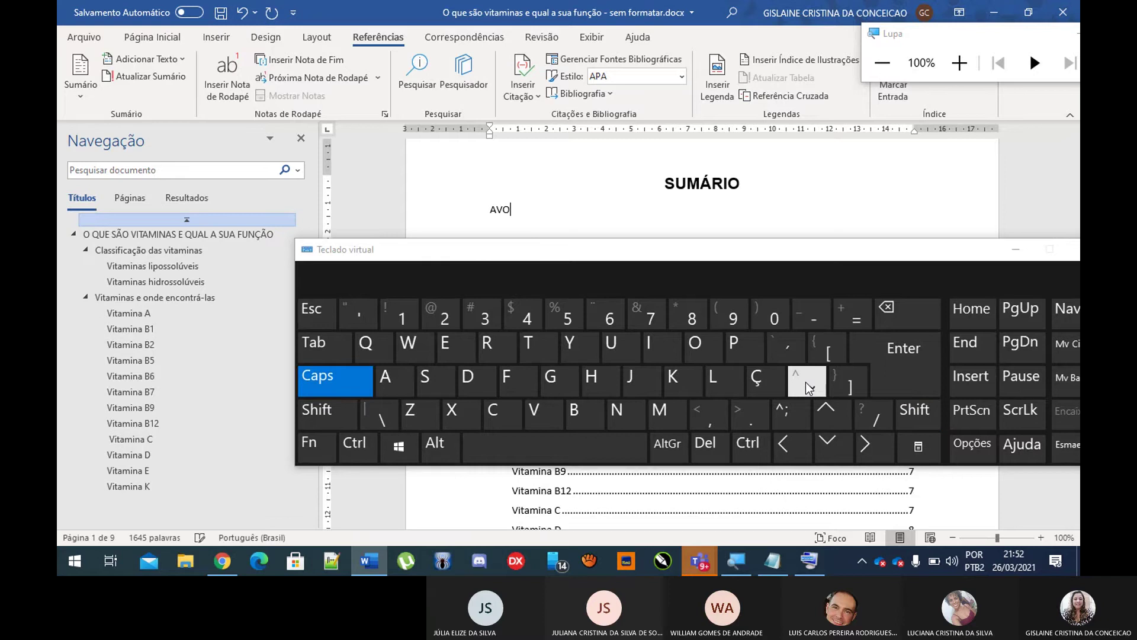
key(BackSpace)
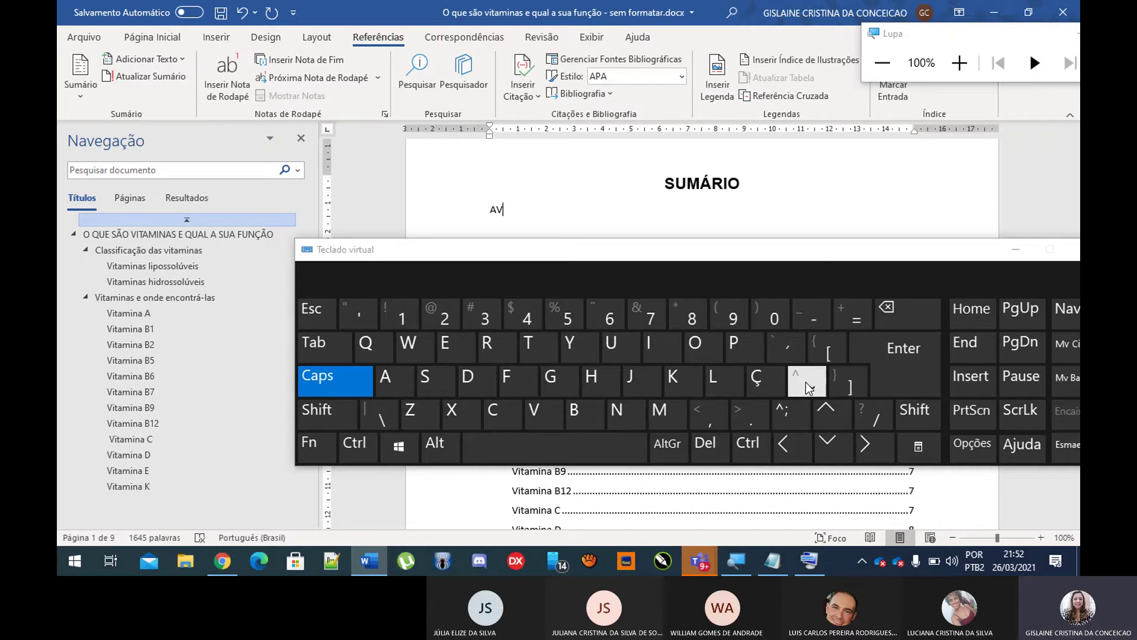
click(806, 382)
key(shift)
text(ô)
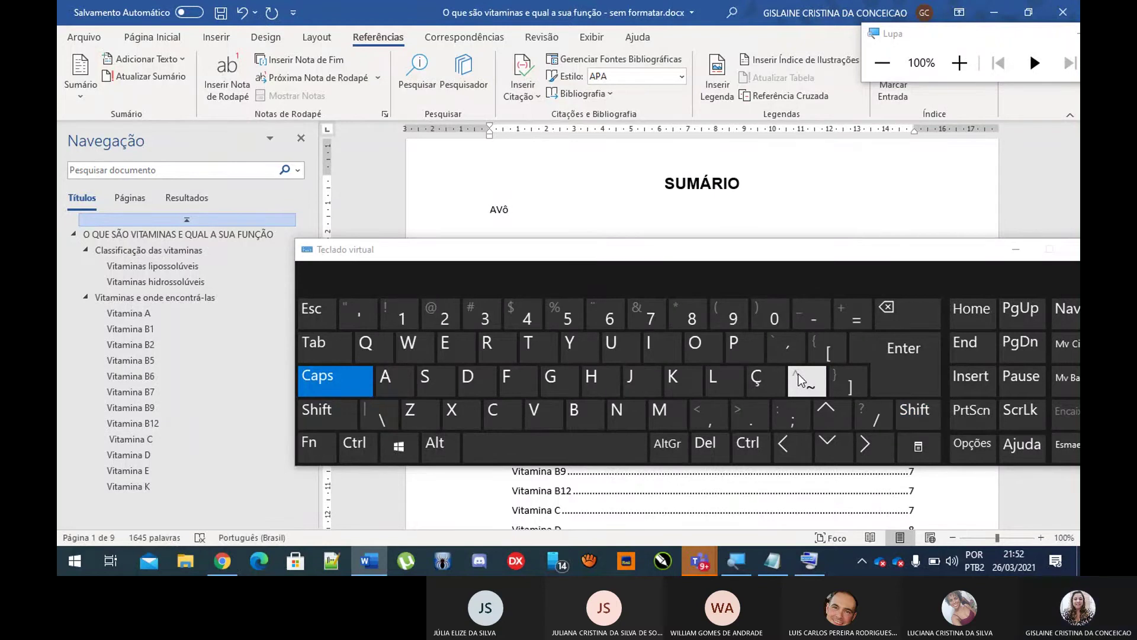
key(BackSpace)
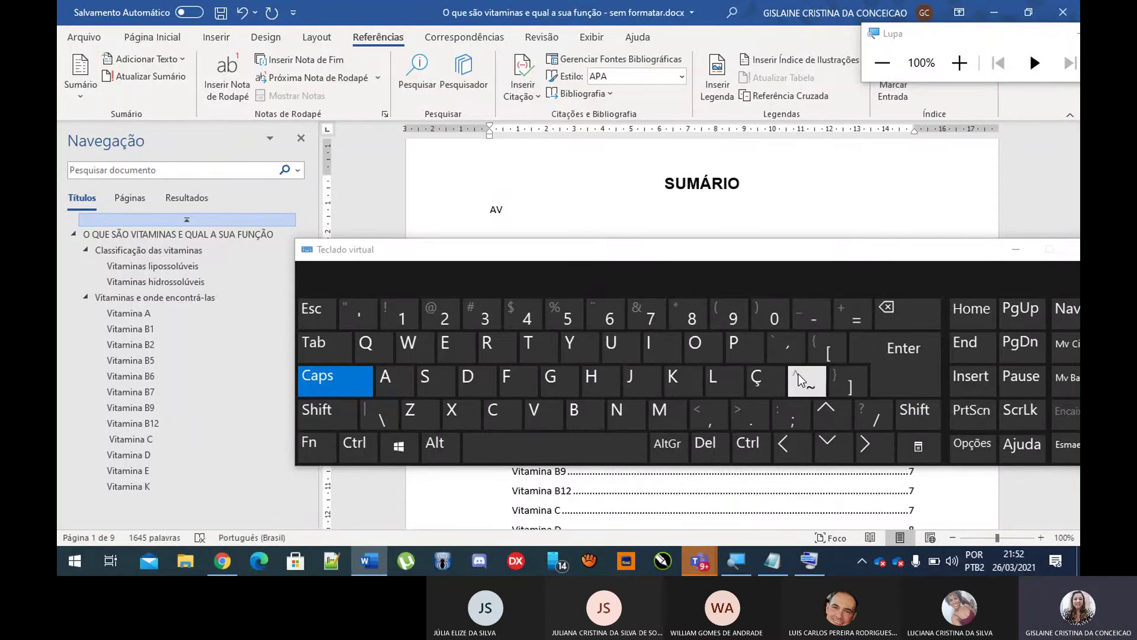
Step: Try adding an O with a circumflex after AV using the on-screen keyboard, and erase the trial letter
key(shift)
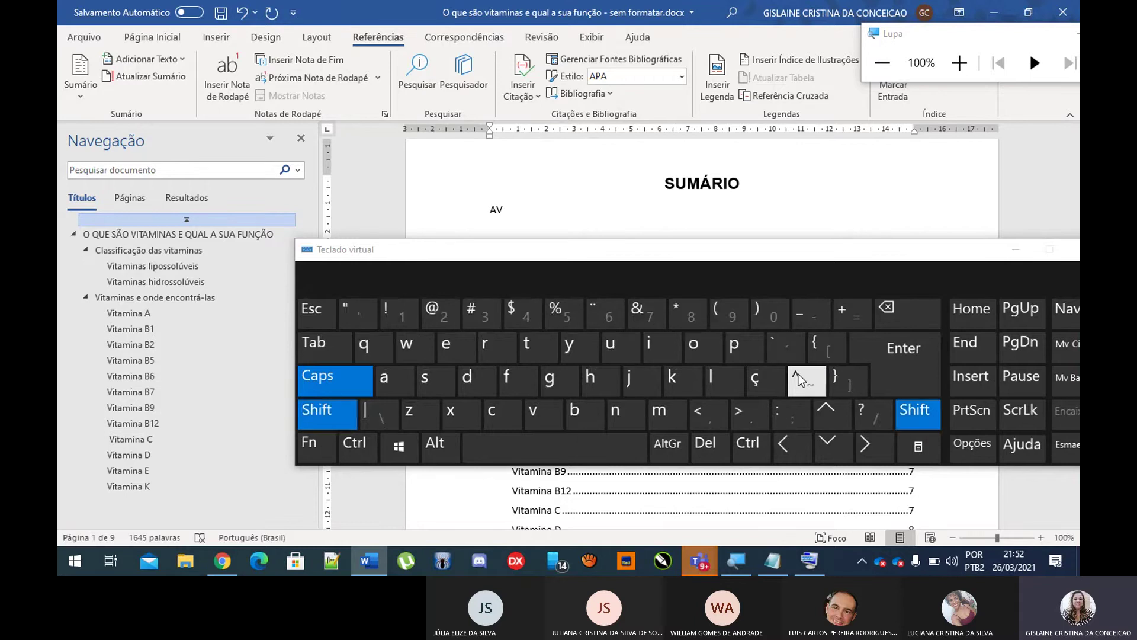
shift+click(798, 375)
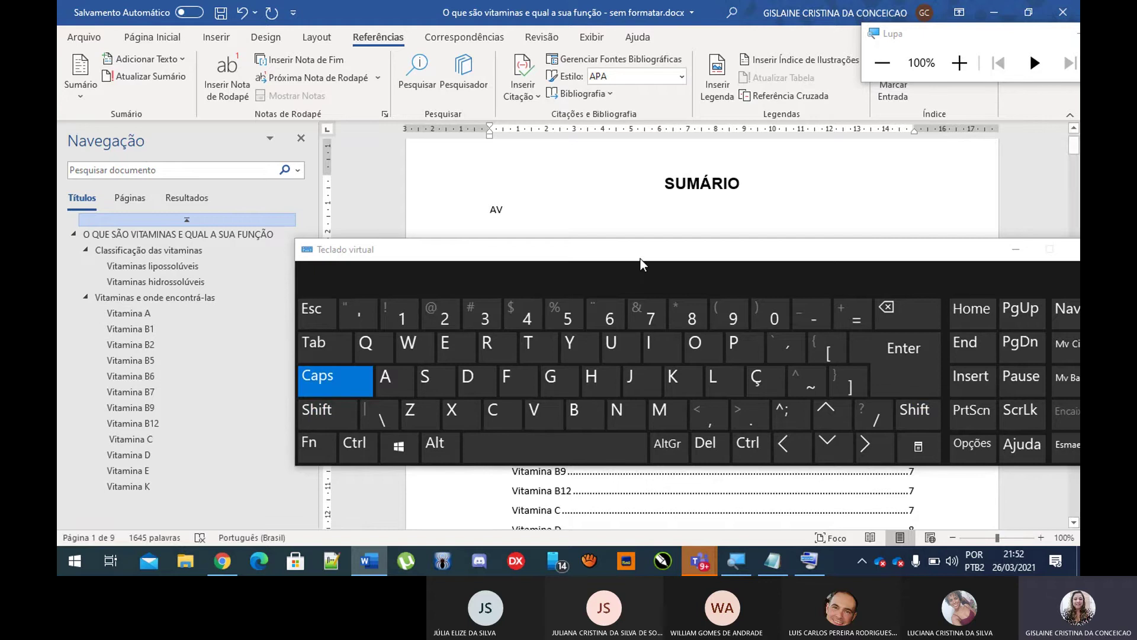
click(797, 379)
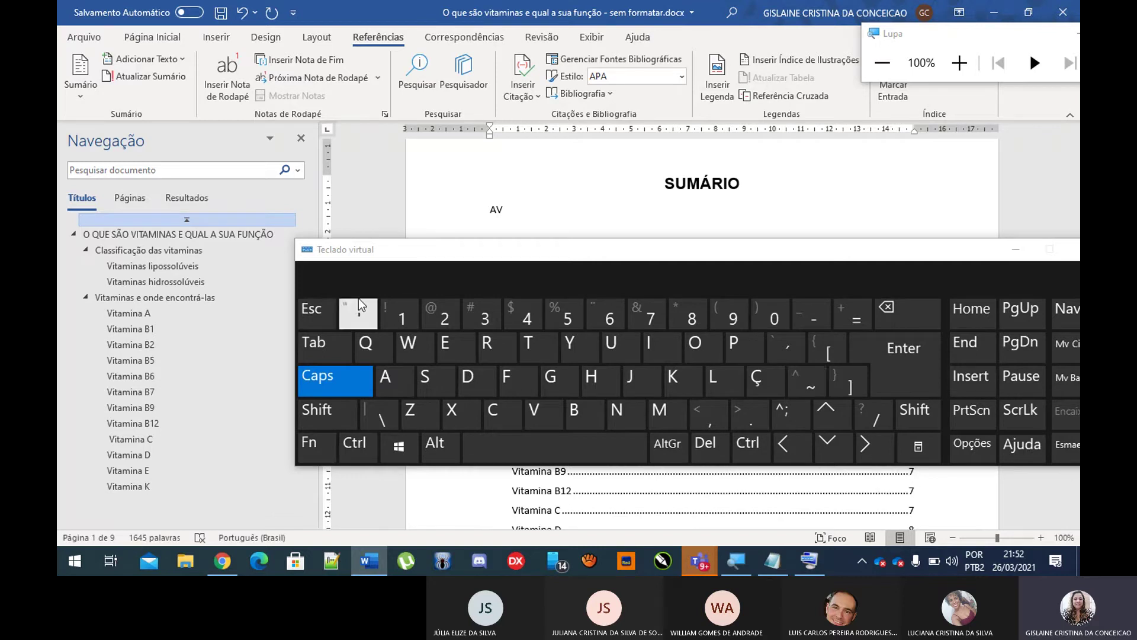
click(341, 409)
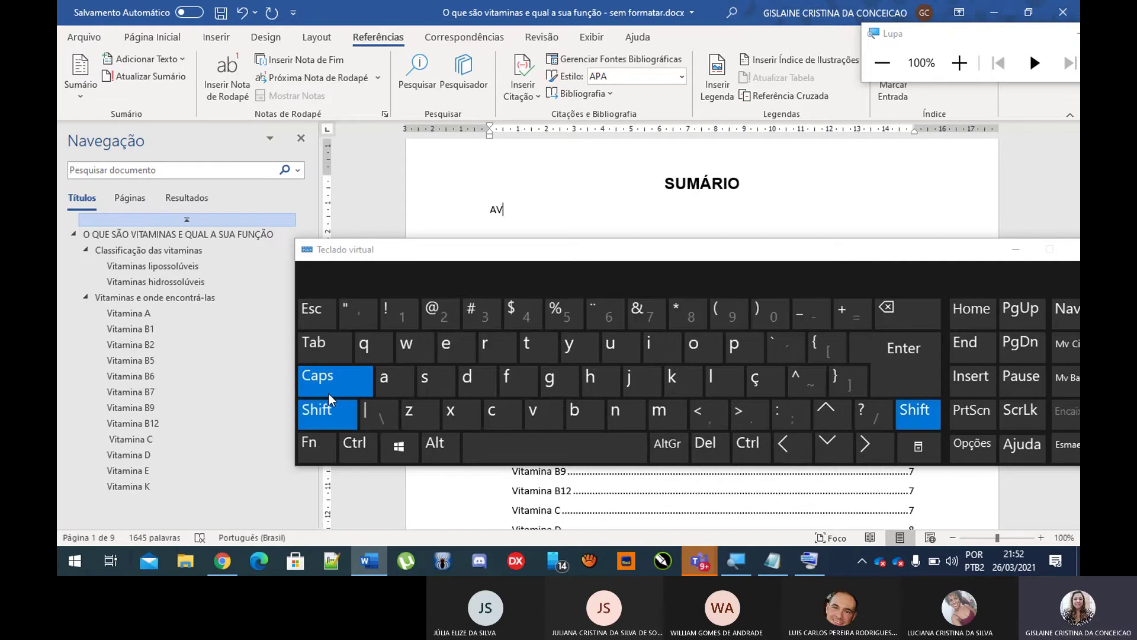
click(797, 374)
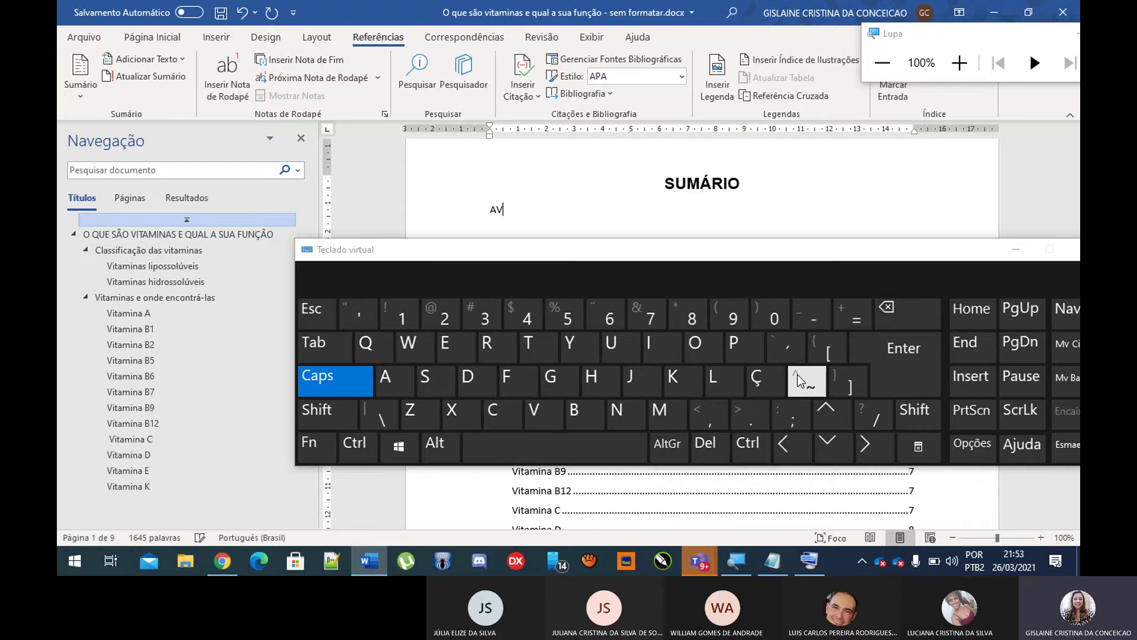
click(320, 409)
click(798, 389)
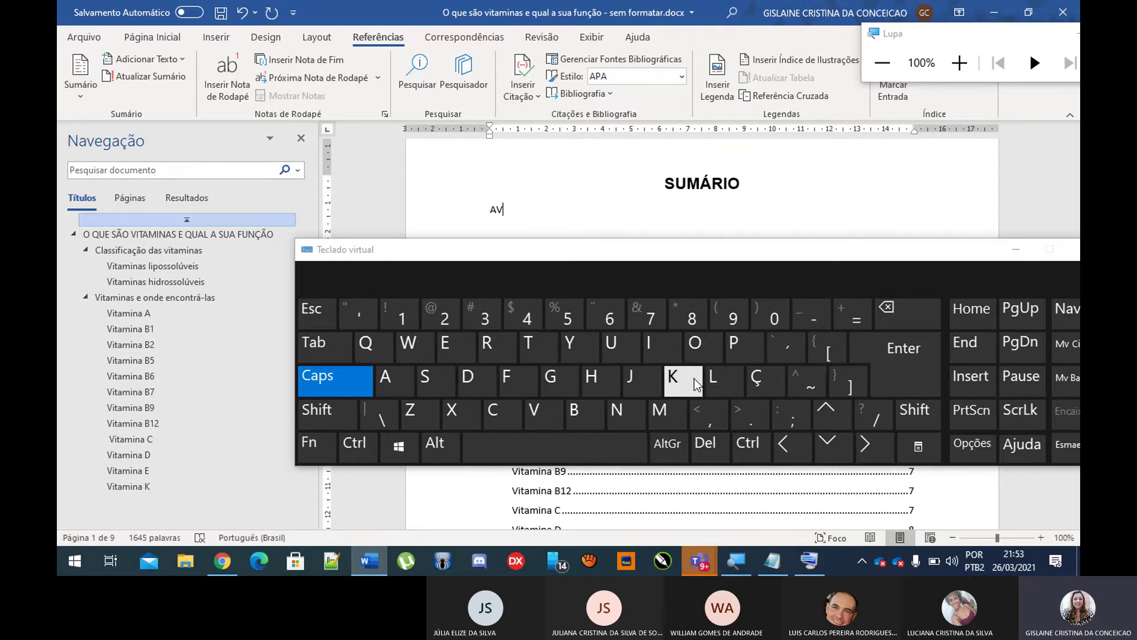
click(708, 349)
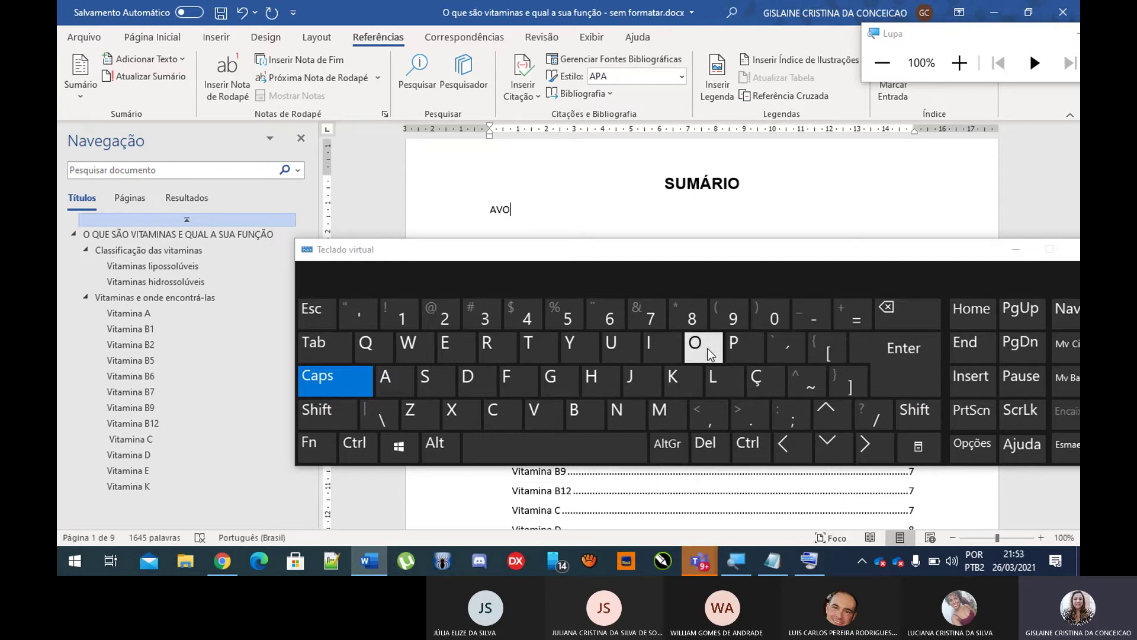
key(BackSpace)
Step: Add a lowercase ô with a circumflex after AV below the heading, and erase the whole word
key(shift)
key(shift)
key(shift)
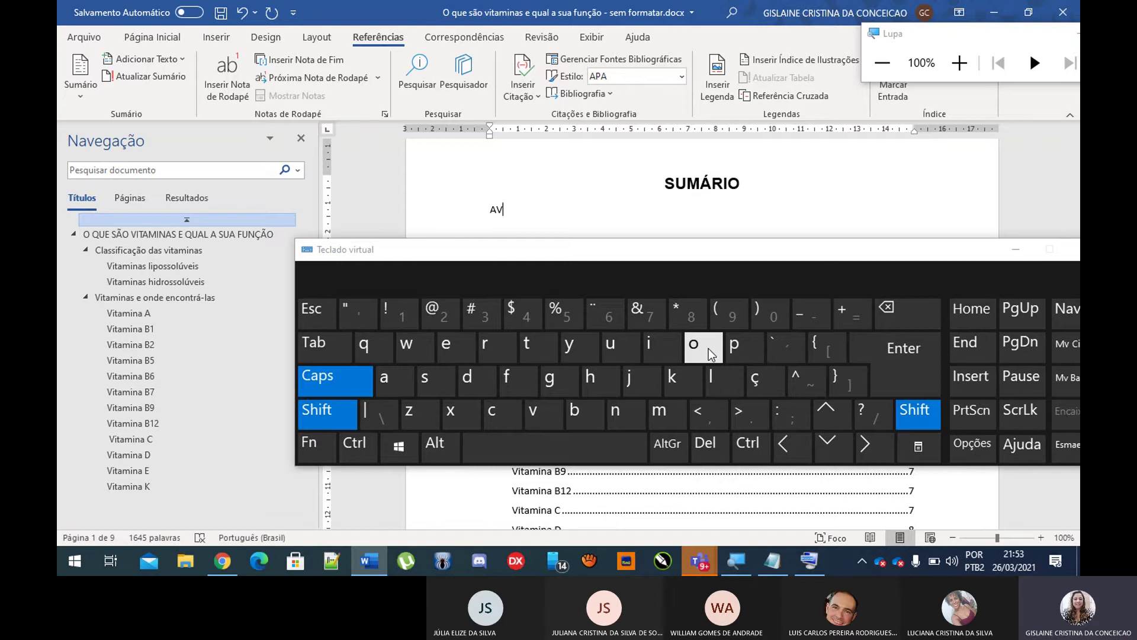
text(ô)
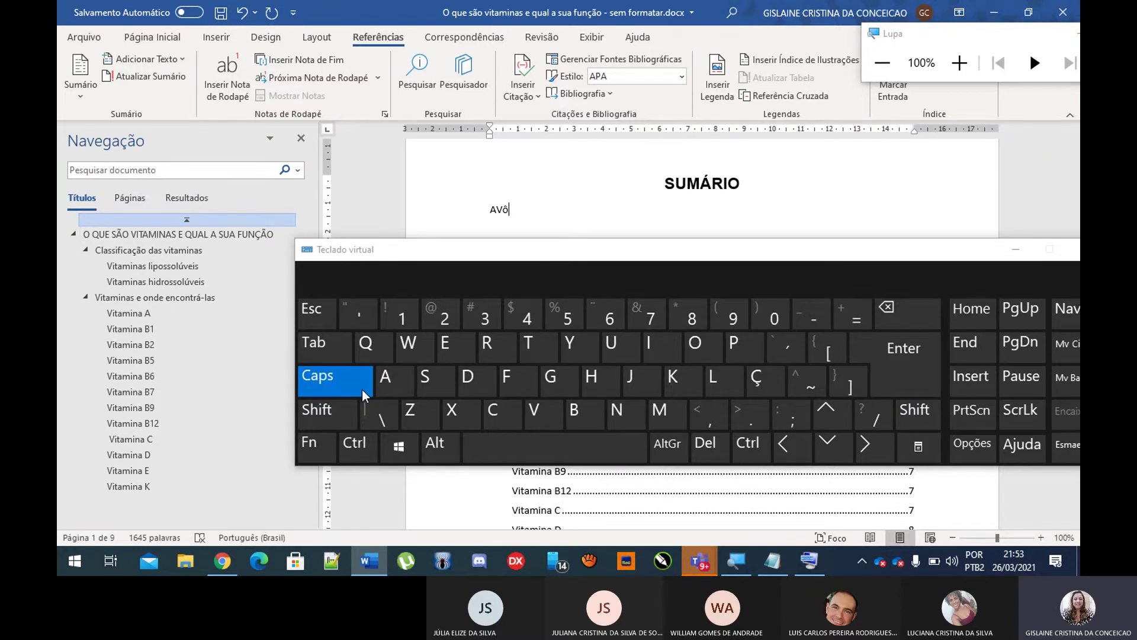
key(BackSpace)
key(BackSpace)
key(BackSpace)
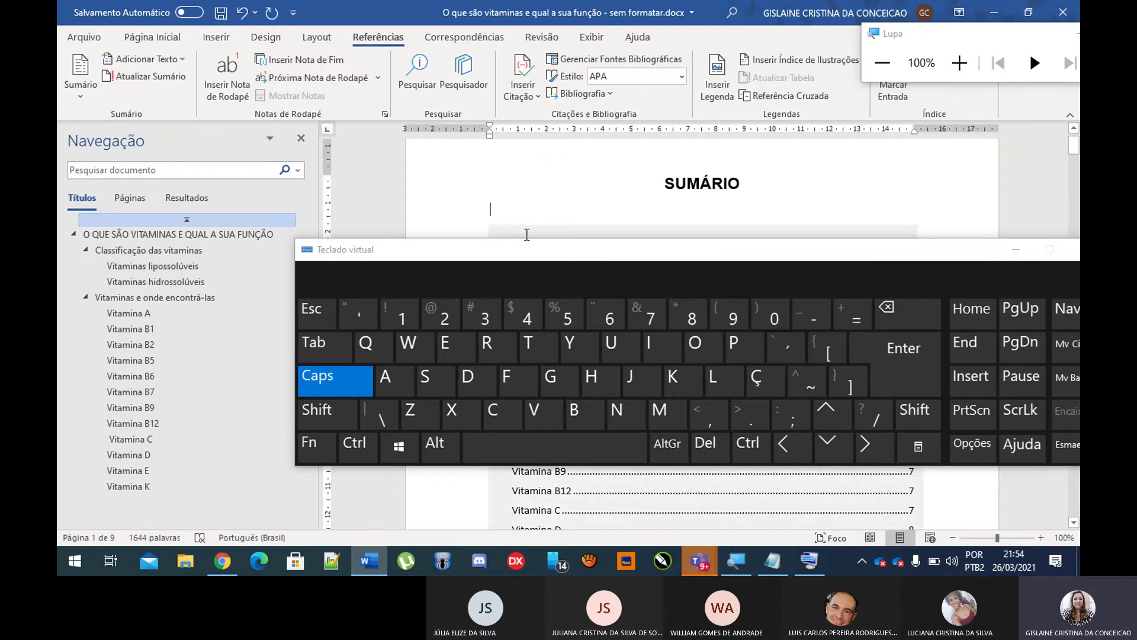
Step: Write A, à and À as grave-accent tests on the line below the heading, erasing each one
text(A)
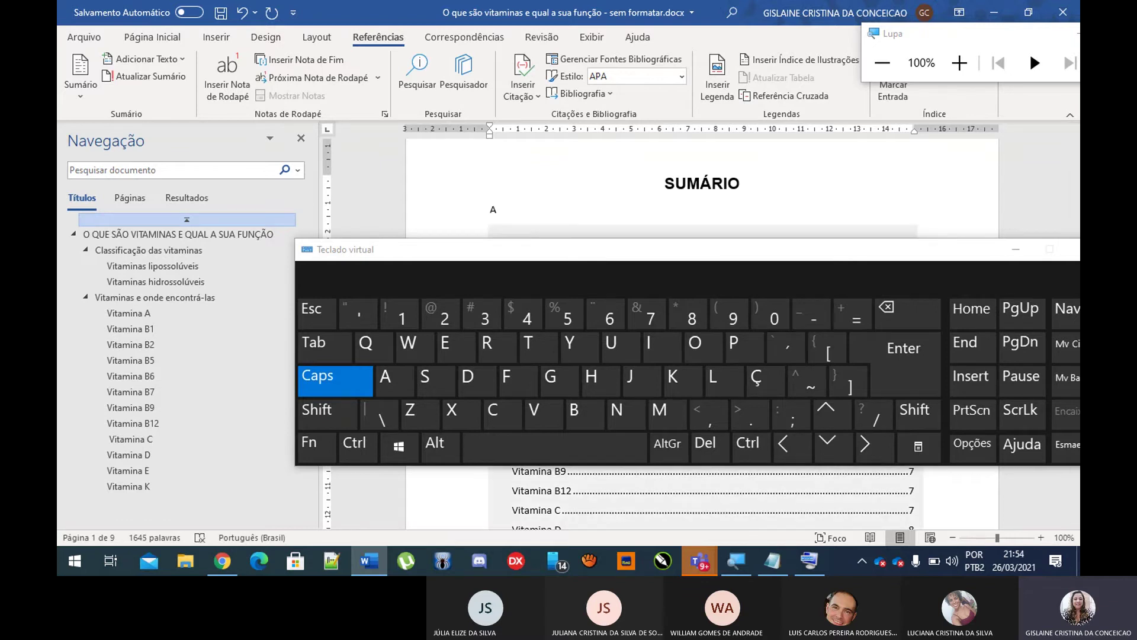
key(BackSpace)
key(shift)
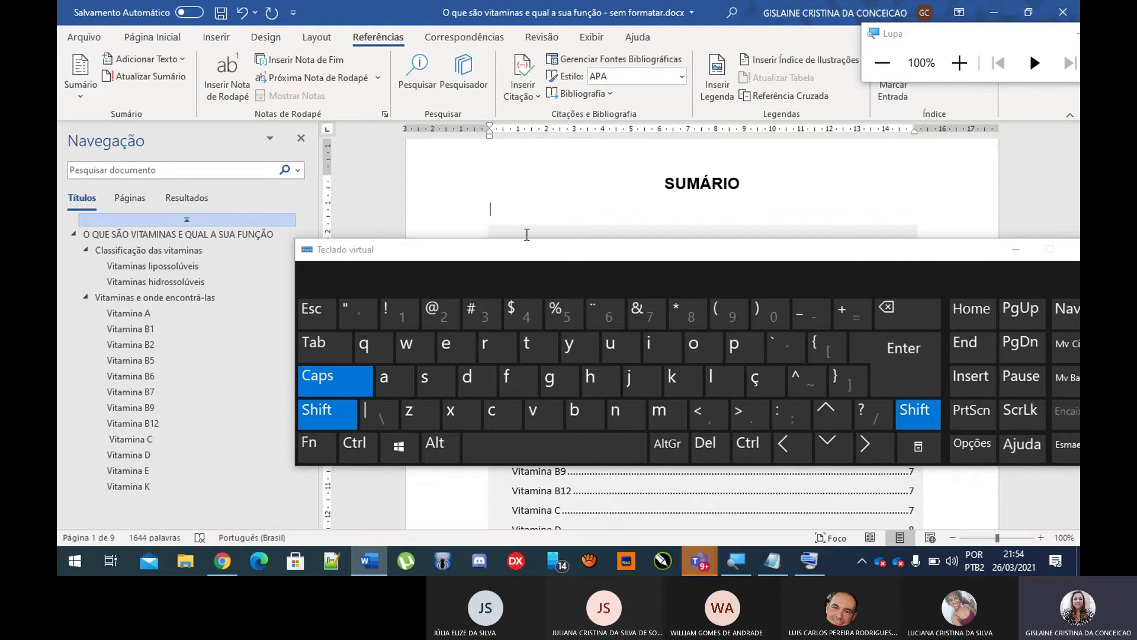
text(A)
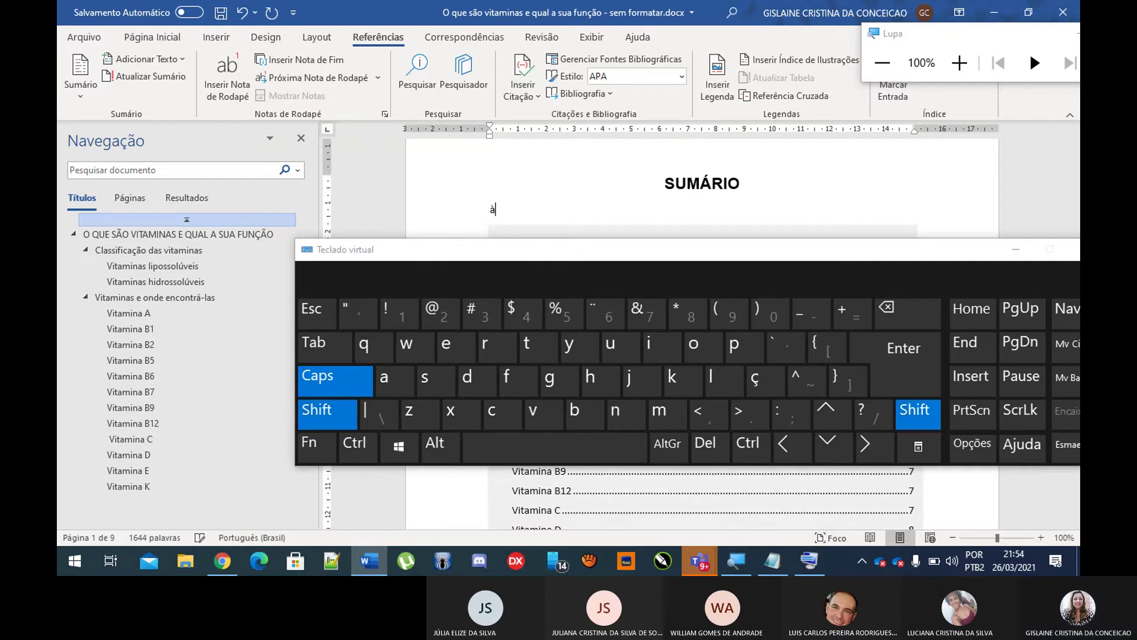
key(BackSpace)
key(Caps_Lock)
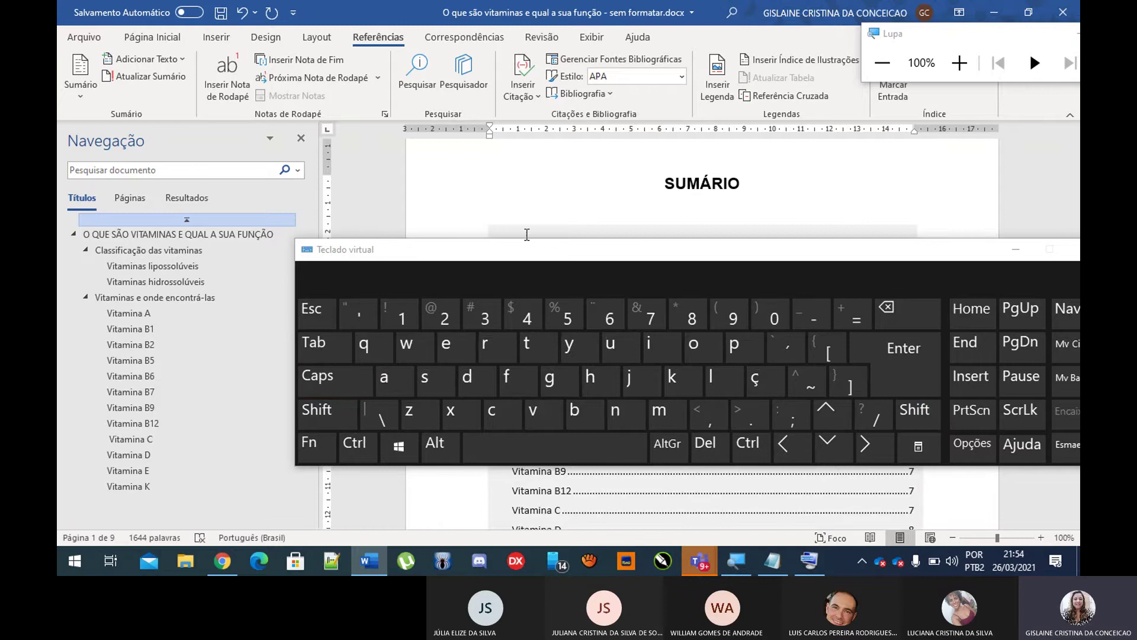
text(À)
key(BackSpace)
key(BackSpace)
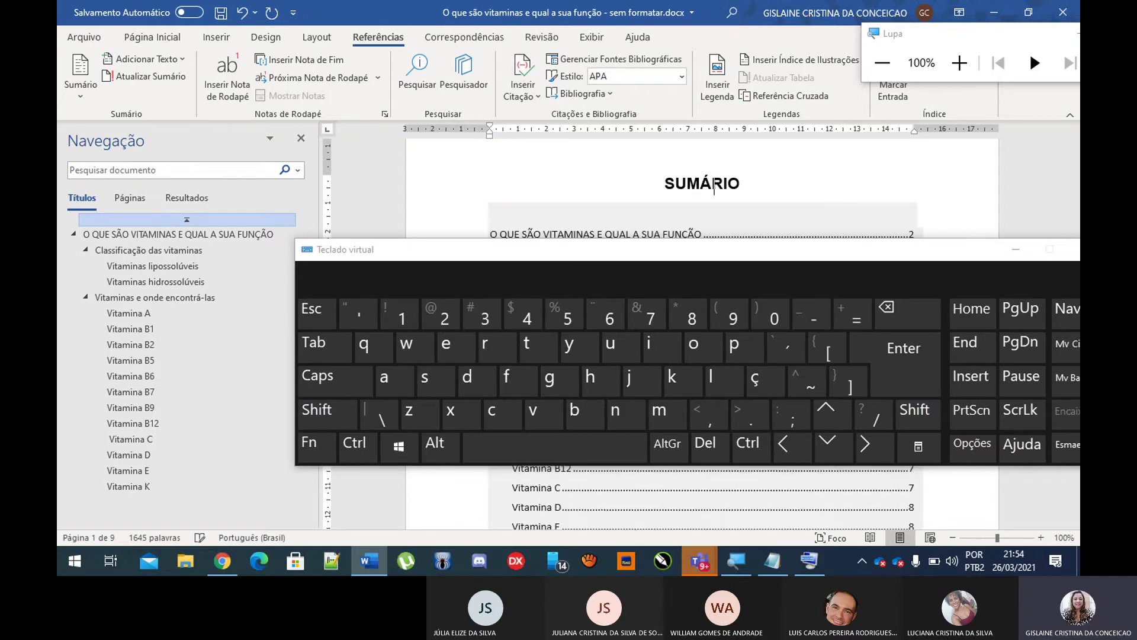
Step: Start a new line under the SUMÁRIO heading, write Ô with a circumflex and erase it
key(Return)
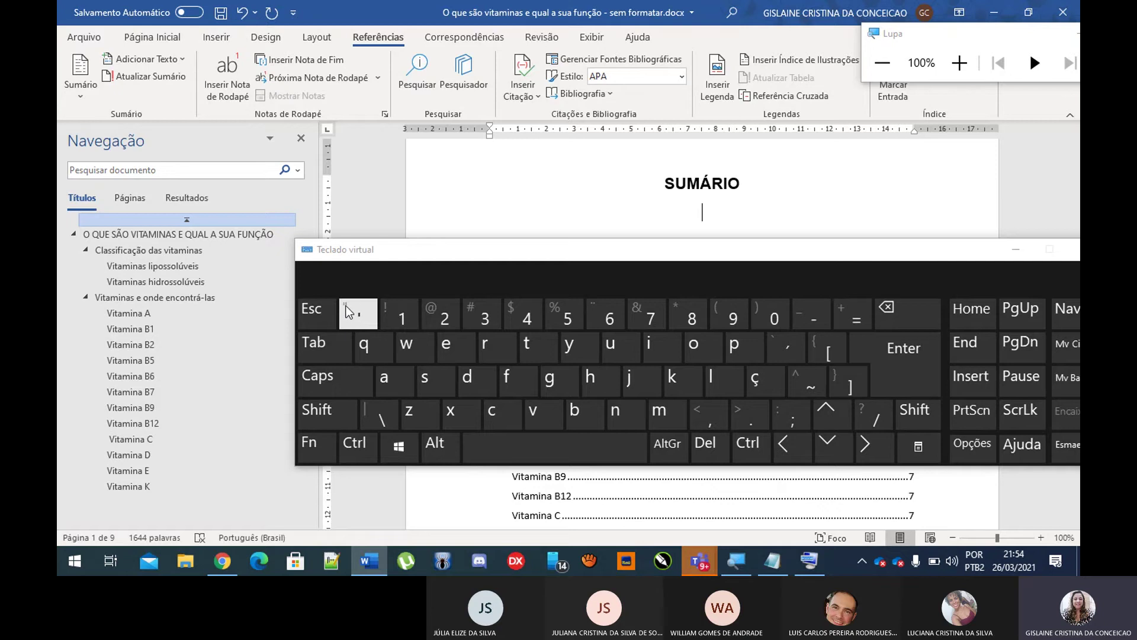
click(339, 410)
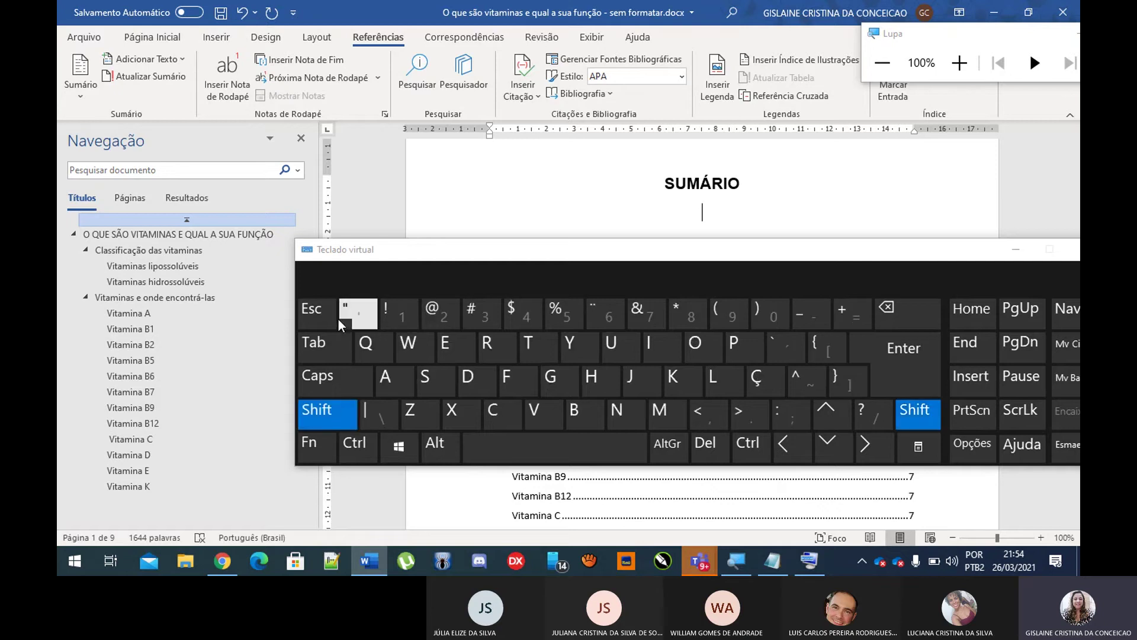
click(803, 379)
click(803, 379)
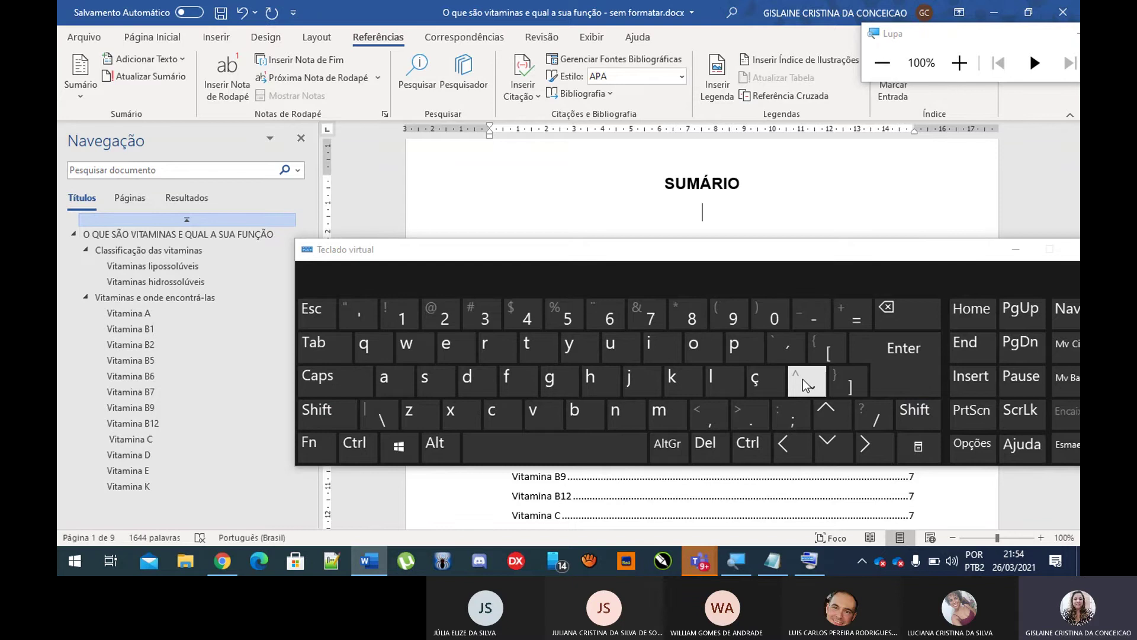
key(shift)
click(802, 379)
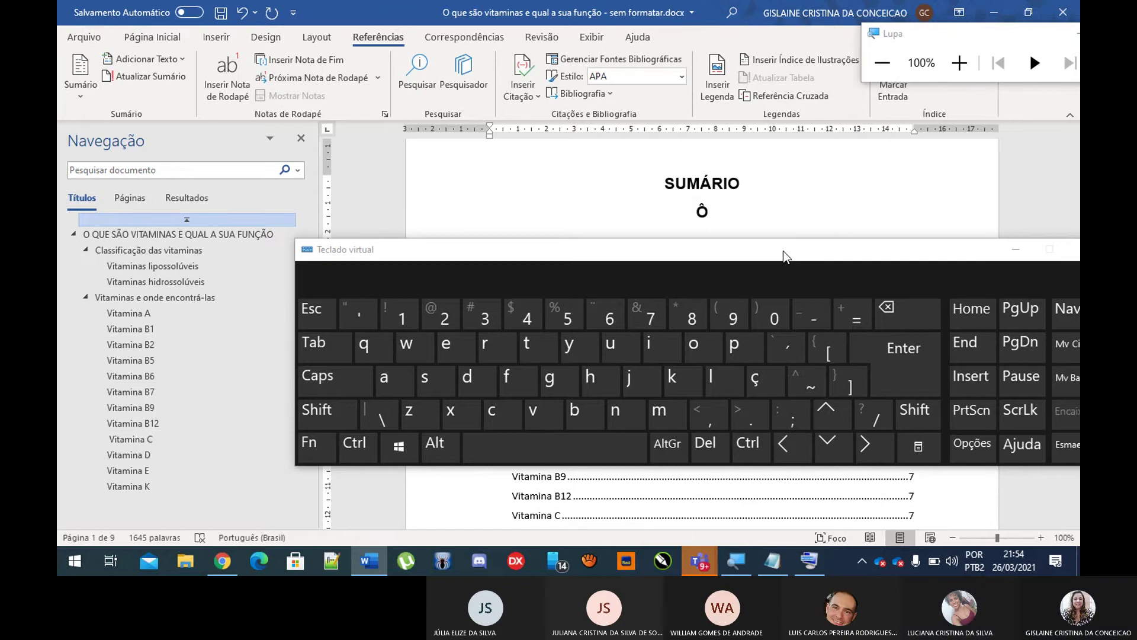
key(BackSpace)
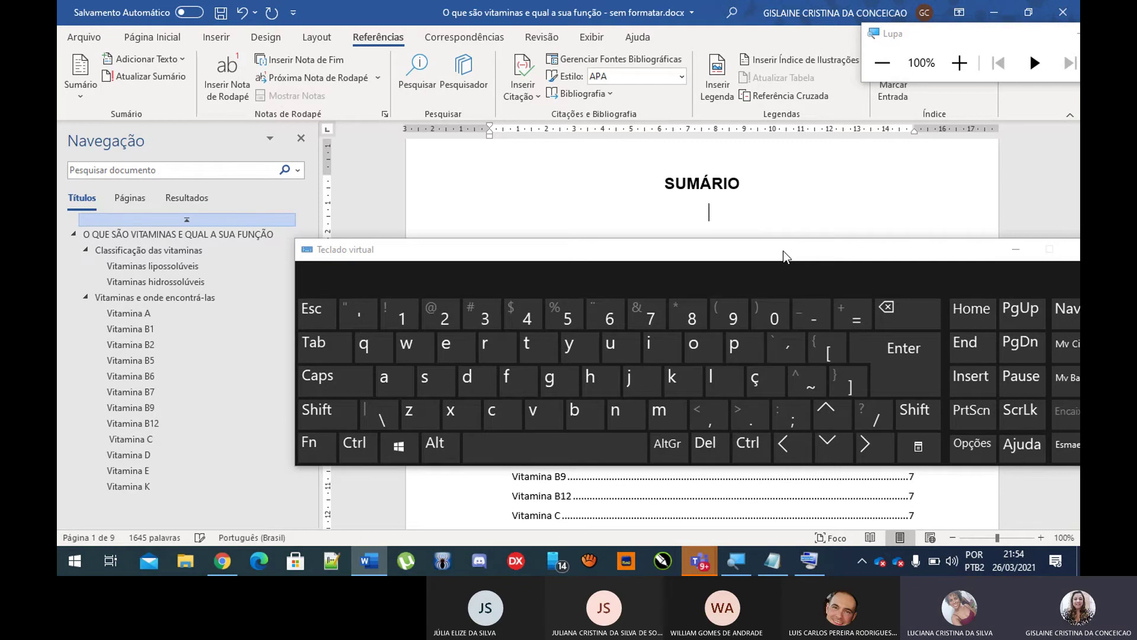
Step: Move the on-screen keyboard aside and close it
drag(912, 244, 745, 231)
click(915, 254)
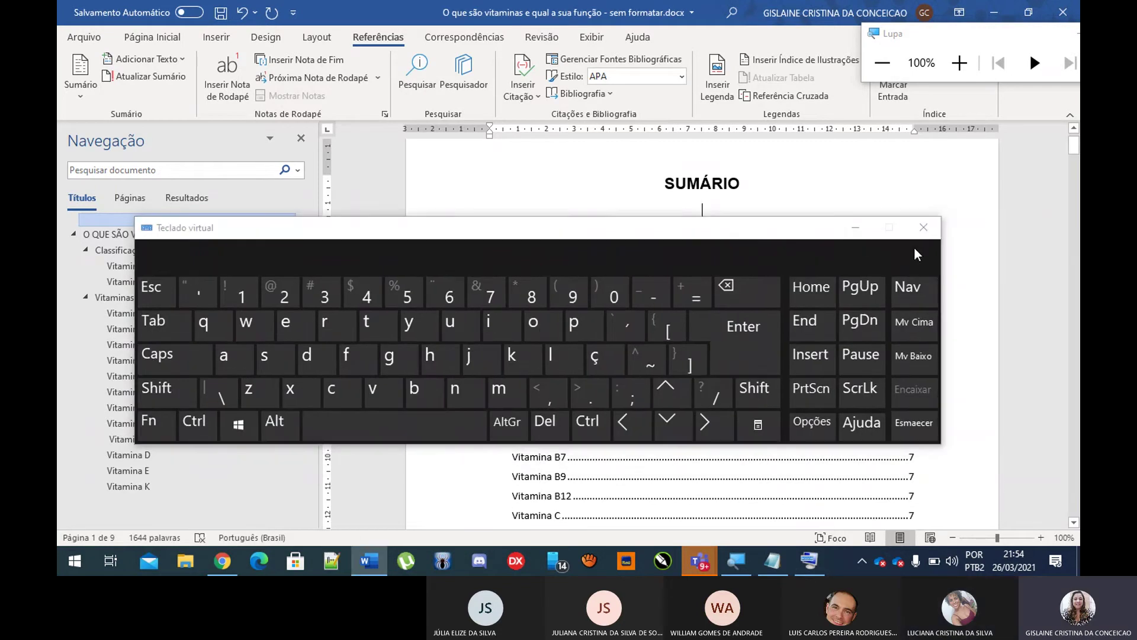
click(923, 228)
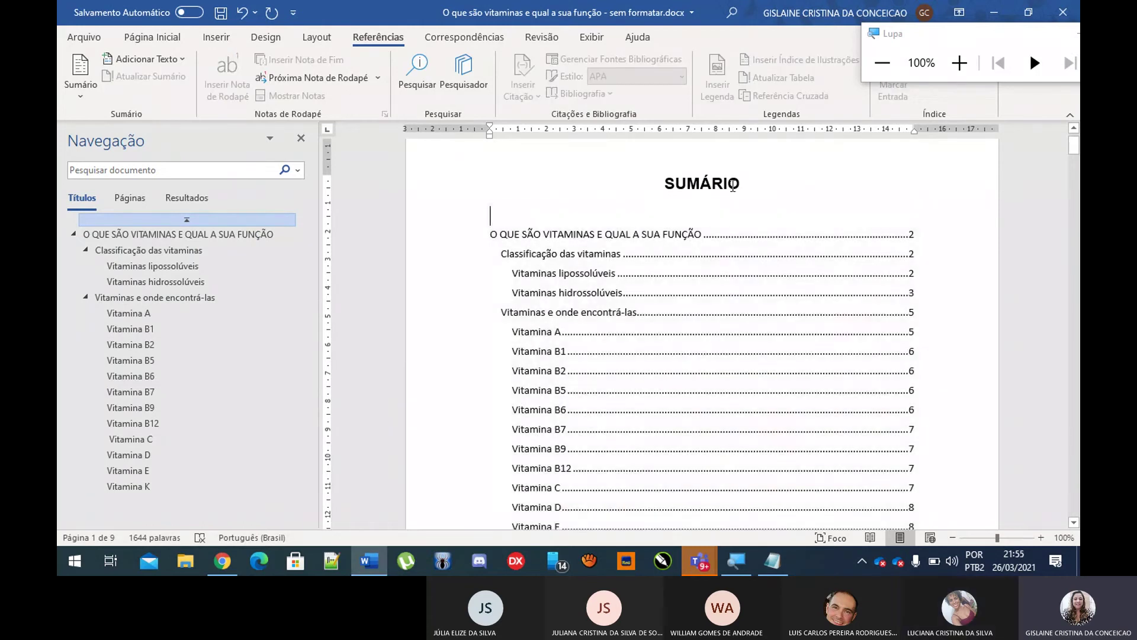
Step: Check the formatting of the SUMÁRIO heading and remove the table of contents below it
mouse_move(730, 188)
mouse_down()
mouse_move(764, 177)
mouse_move(613, 195)
mouse_up()
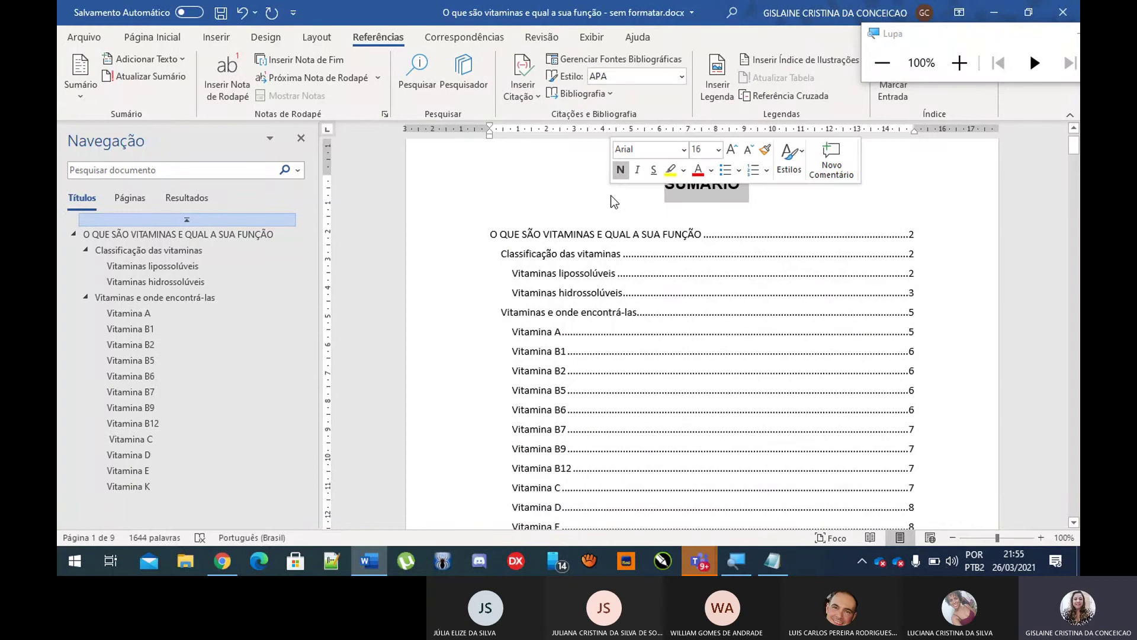
click(152, 37)
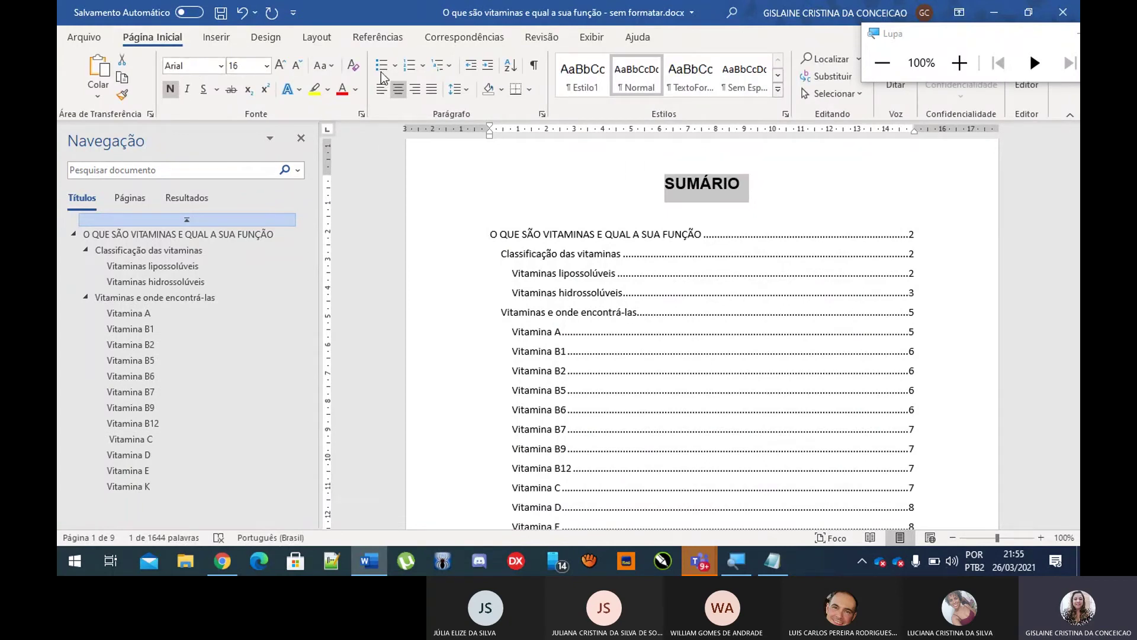
click(833, 204)
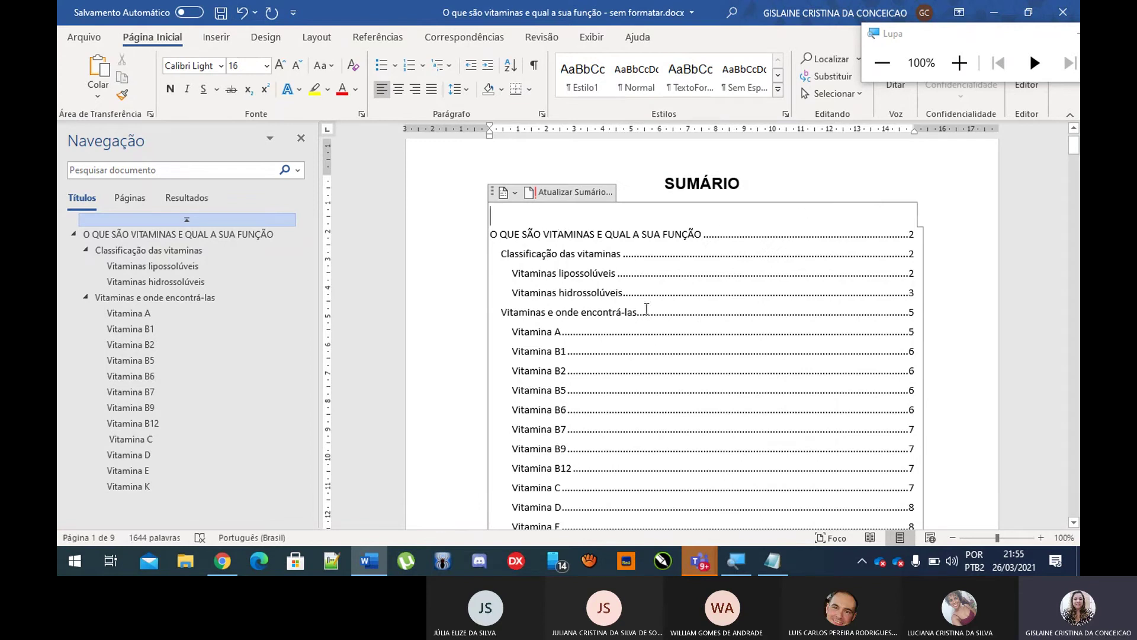
click(508, 192)
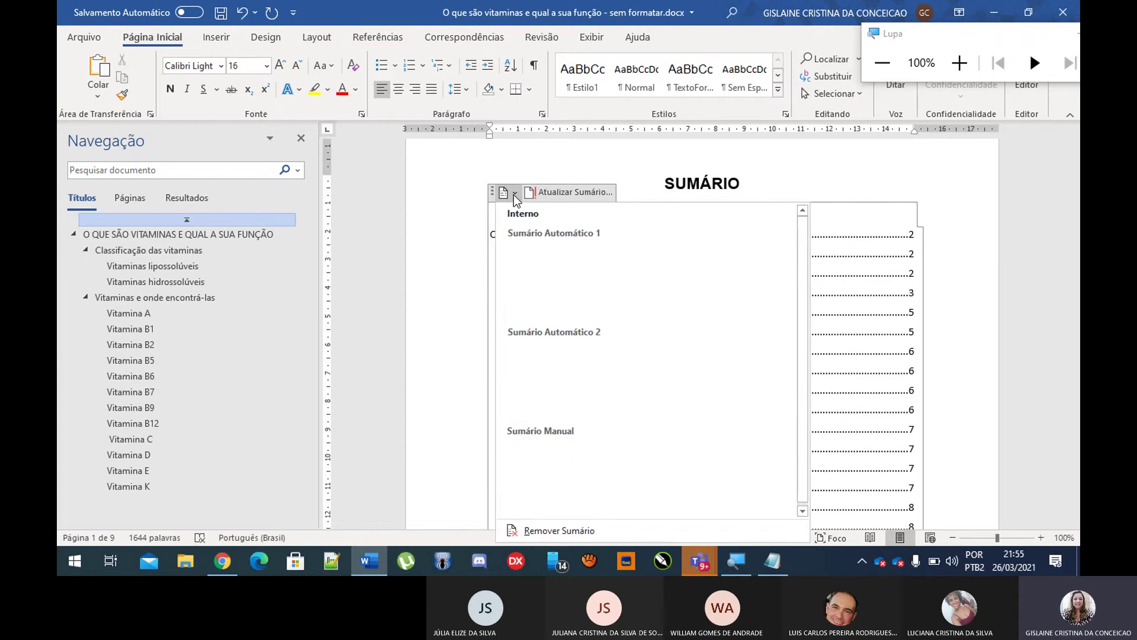
click(554, 532)
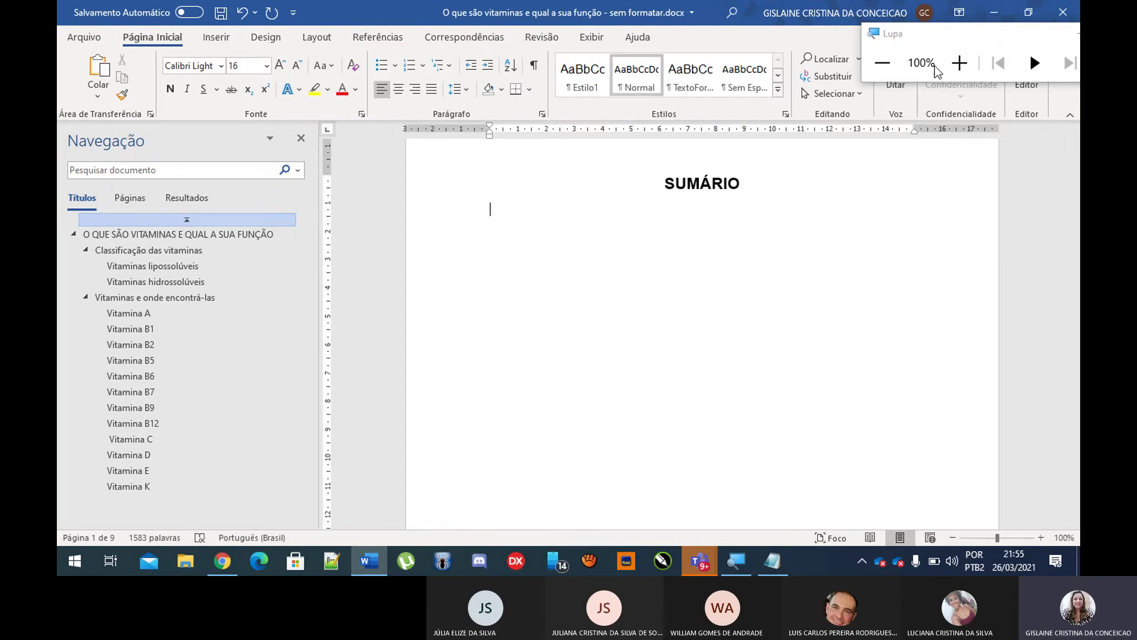
Step: Insert the Sumário Automático 2 table of contents below the SUMÁRIO heading, magnifying the screen to 200% for the insertion
click(954, 65)
click(954, 65)
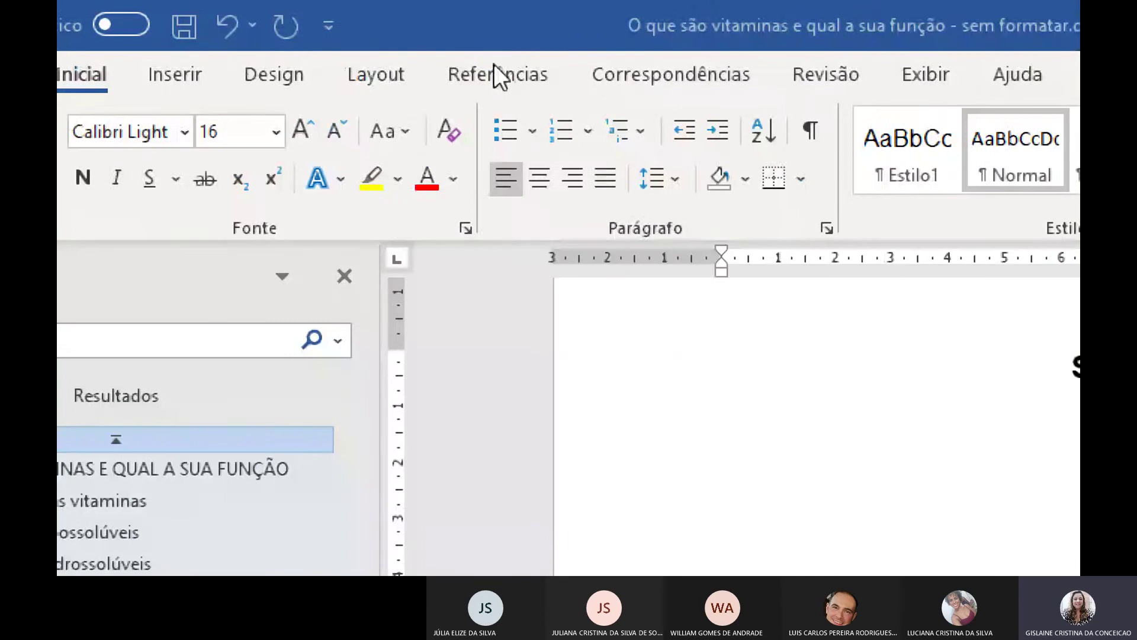
click(499, 72)
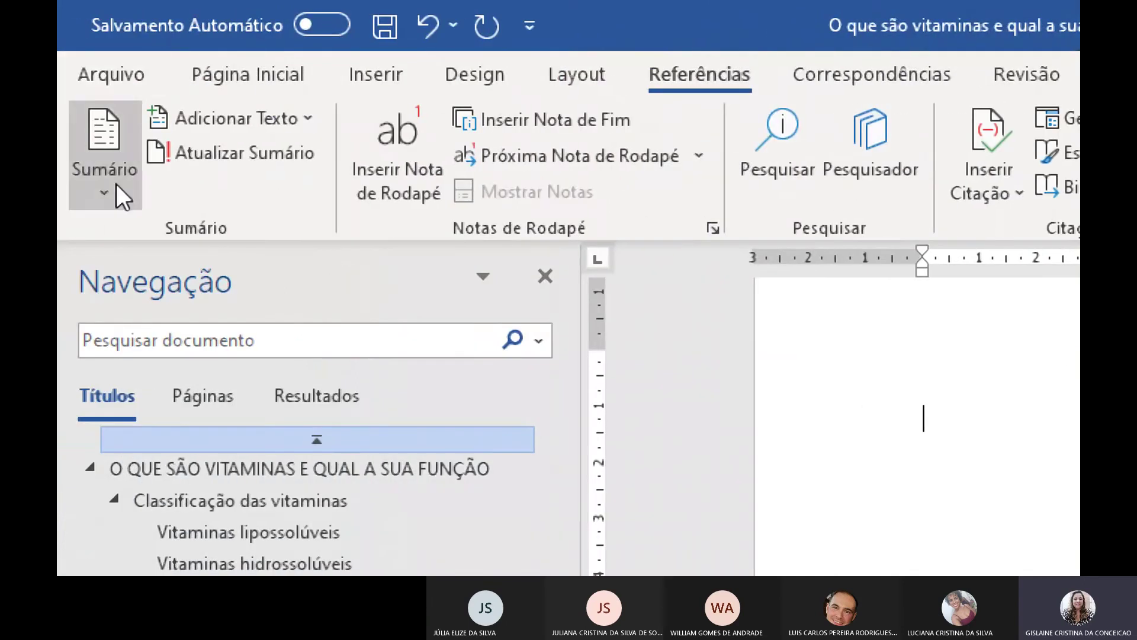
click(128, 190)
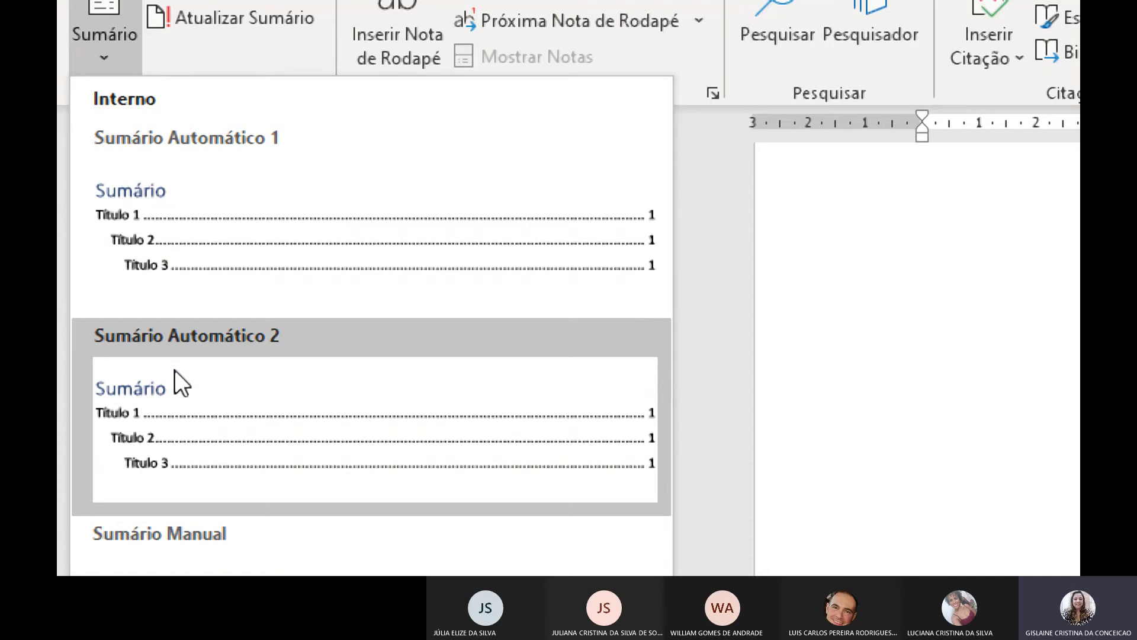
click(323, 397)
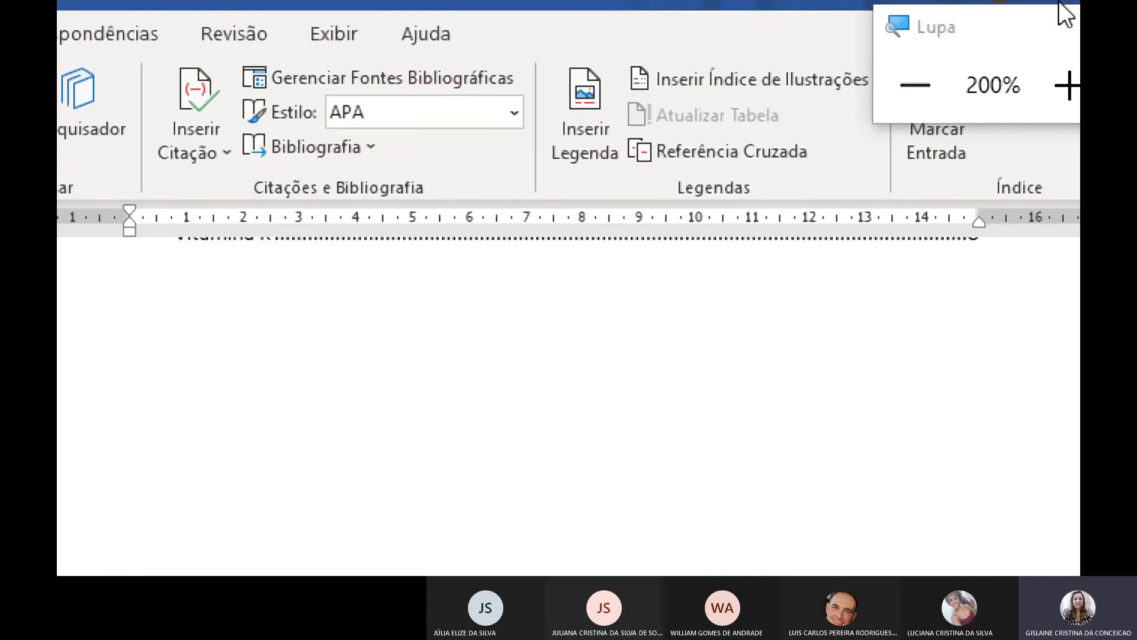
click(926, 125)
scroll(685, 230, up, 8)
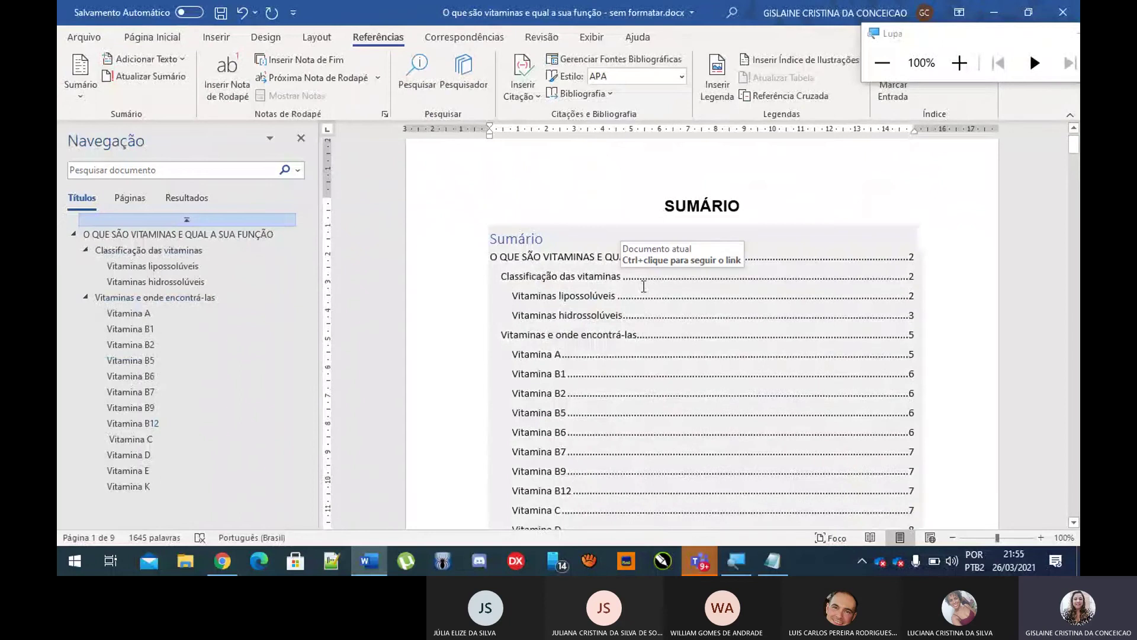
Step: Delete the built-in Sumário title at the start of the inserted table of contents
click(552, 241)
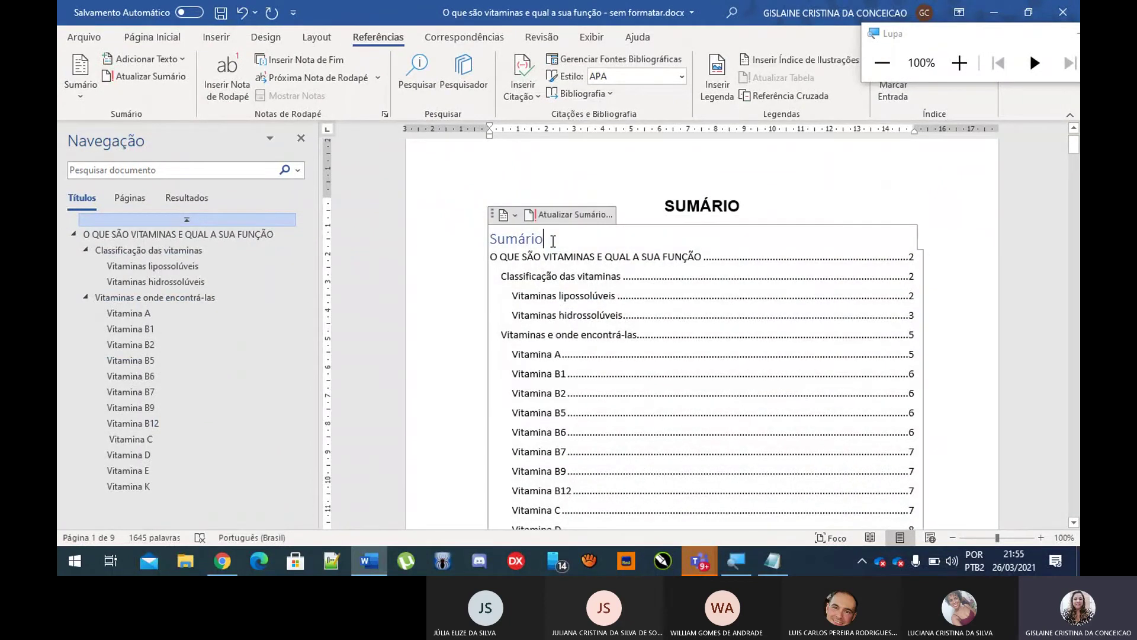
key(BackSpace)
key(BackSpace)
key(BackSpace)
key(BackSpace)
key(BackSpace)
key(BackSpace)
key(BackSpace)
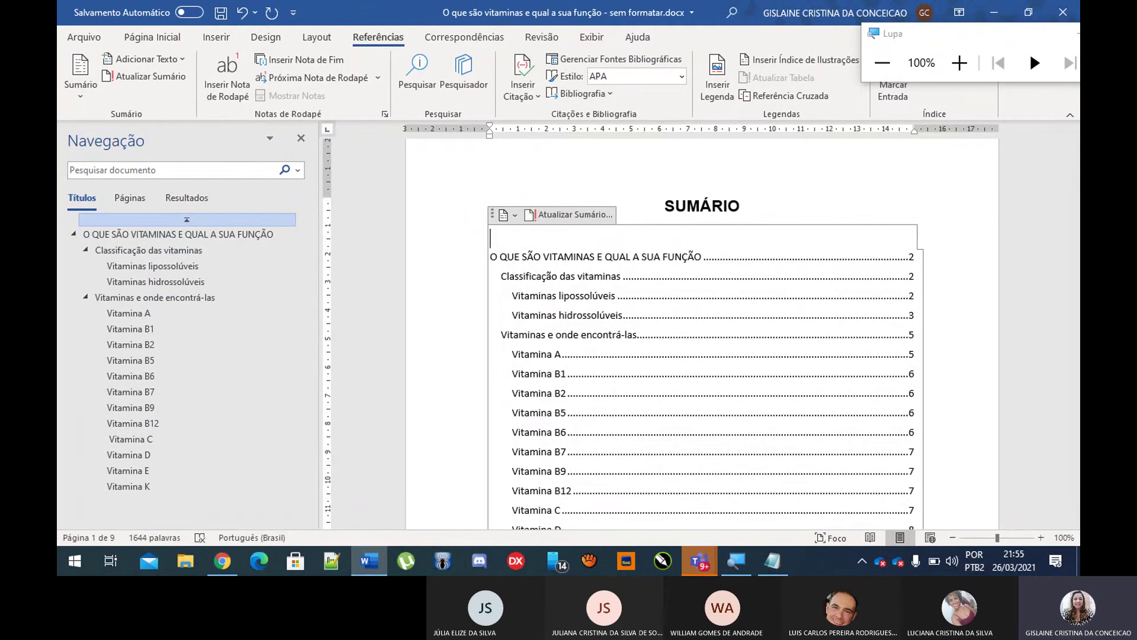
key(BackSpace)
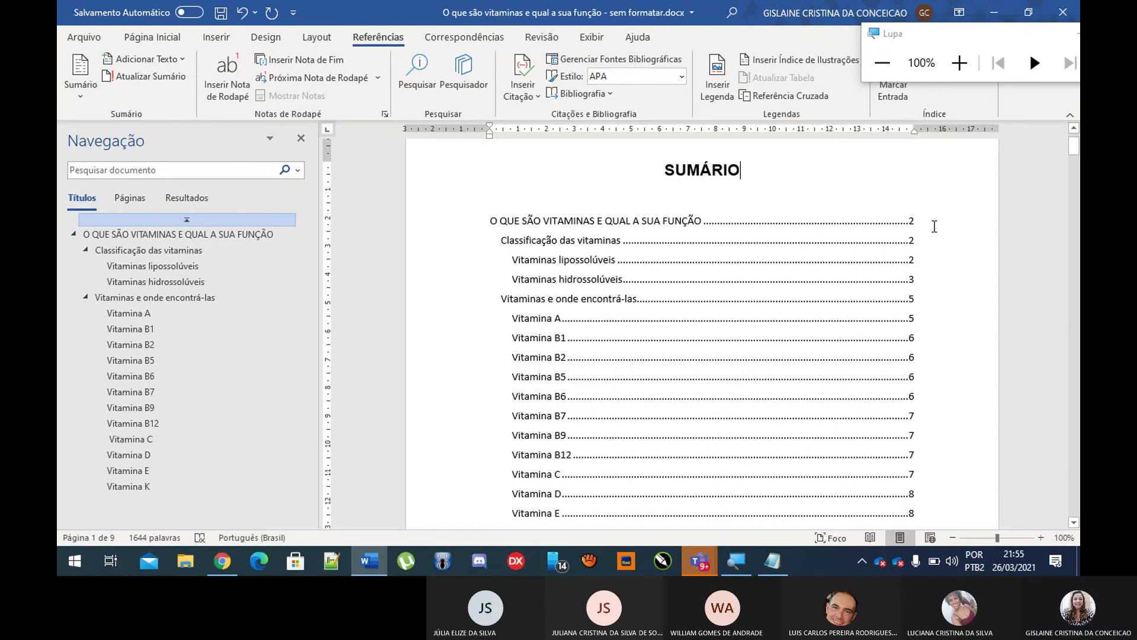
Step: Magnify the screen to 200% and insert page numbers at the top of the pages in the Número sem Formatação 3 style
scroll(934, 226, down, 6)
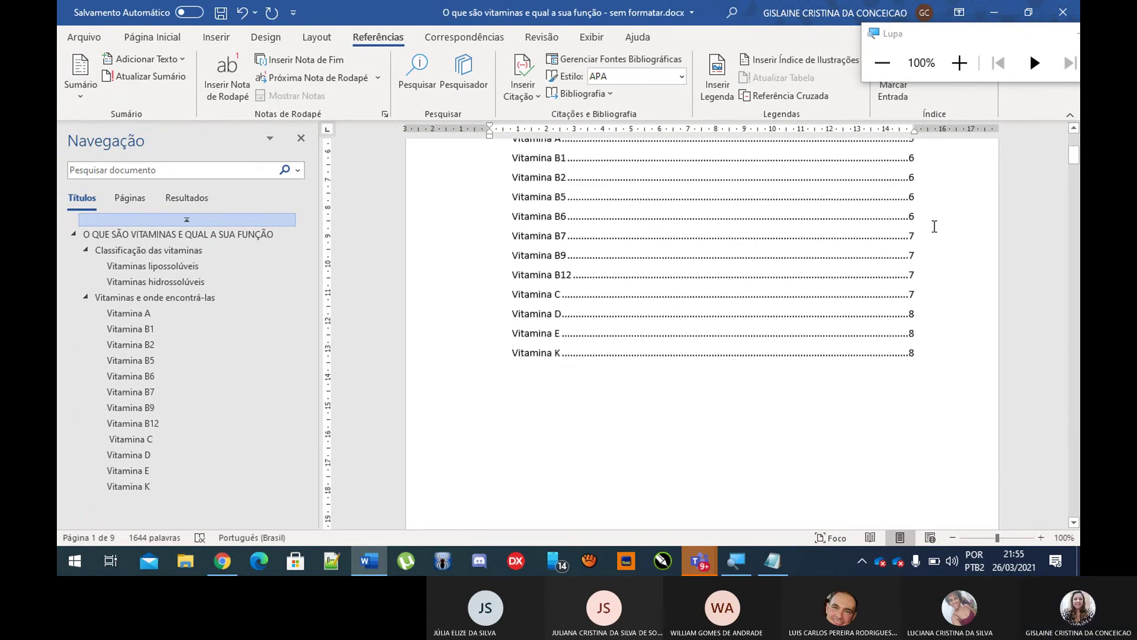
scroll(934, 226, up, 3)
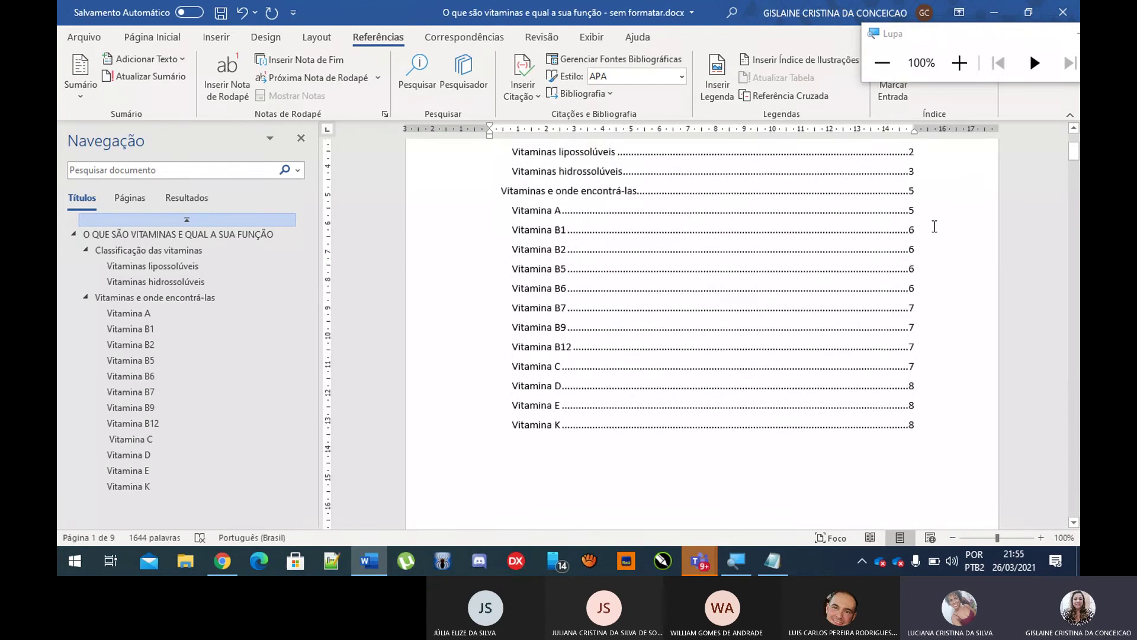
scroll(934, 226, up, 2)
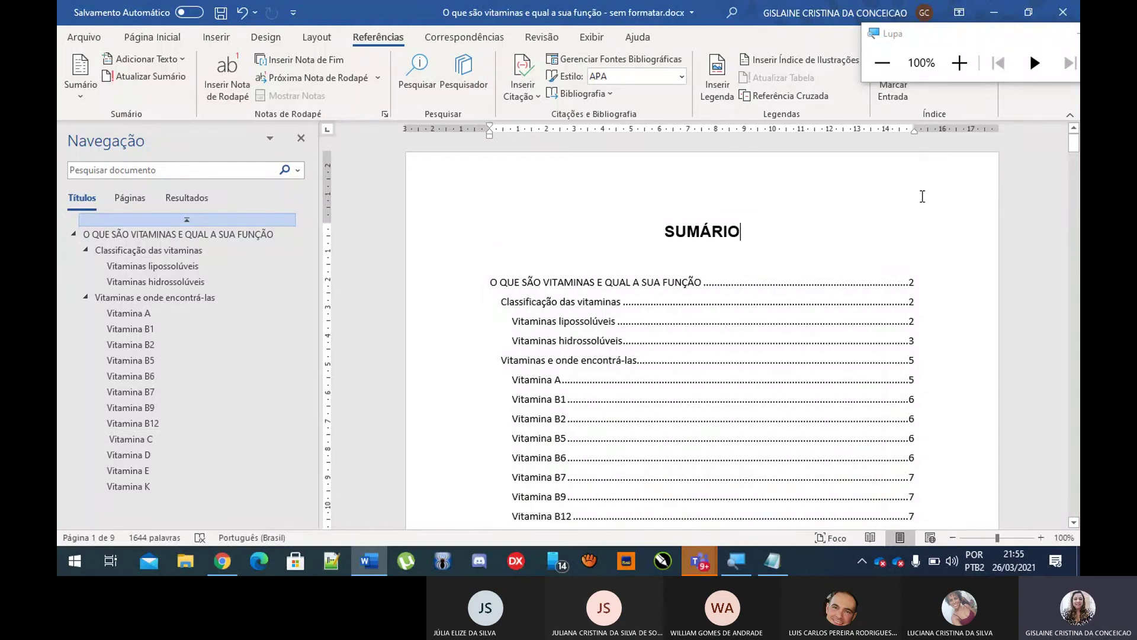
scroll(984, 436, down, 10)
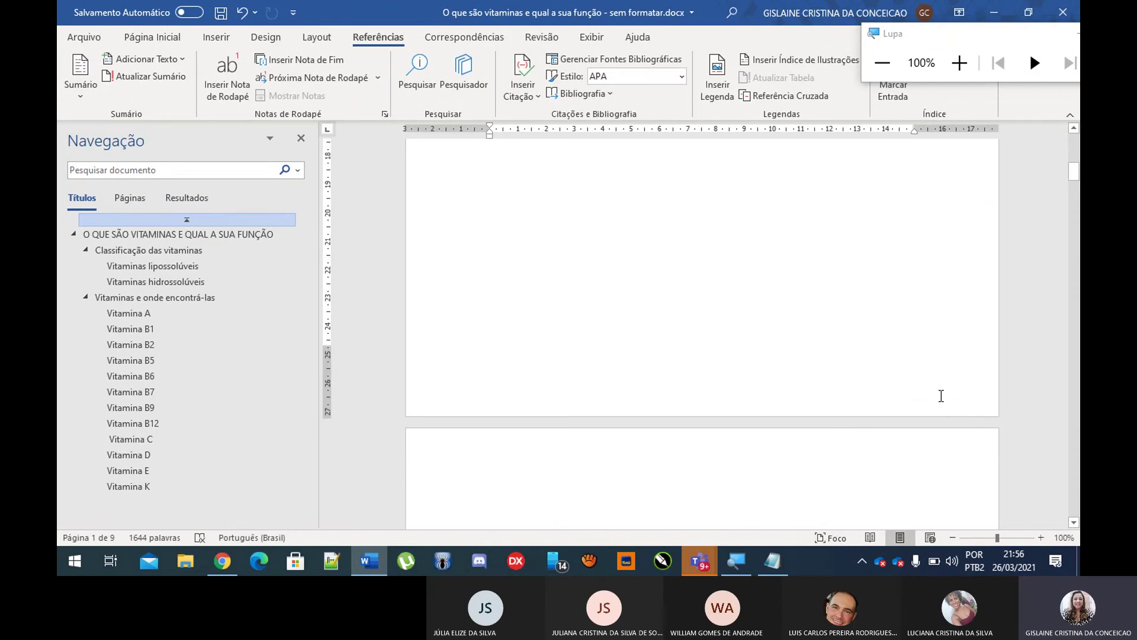
scroll(941, 396, up, 10)
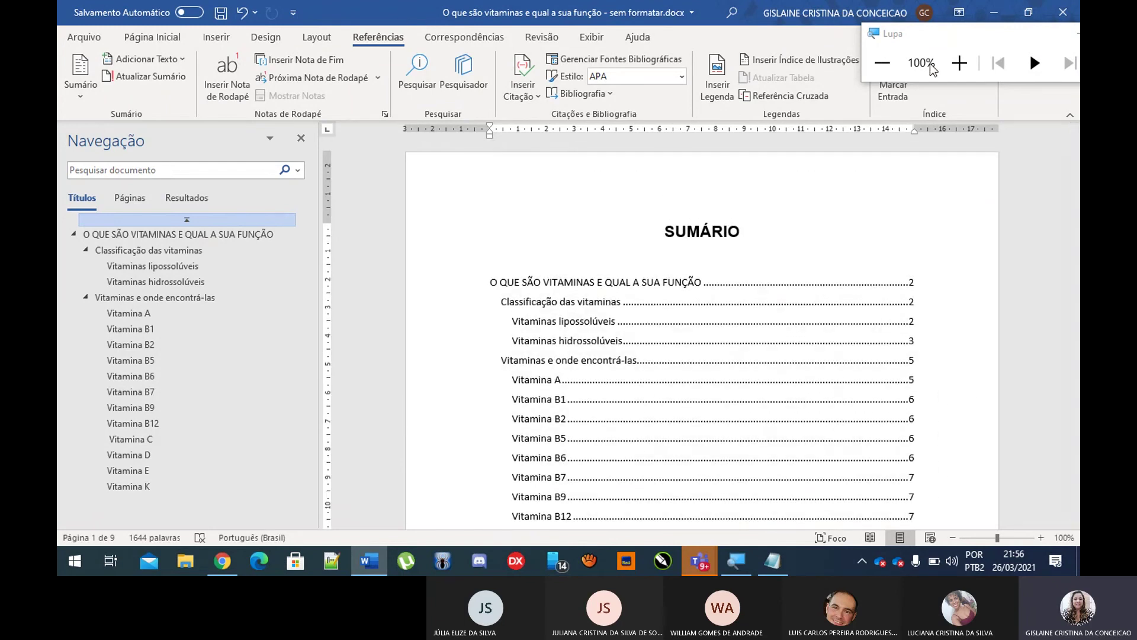
click(960, 63)
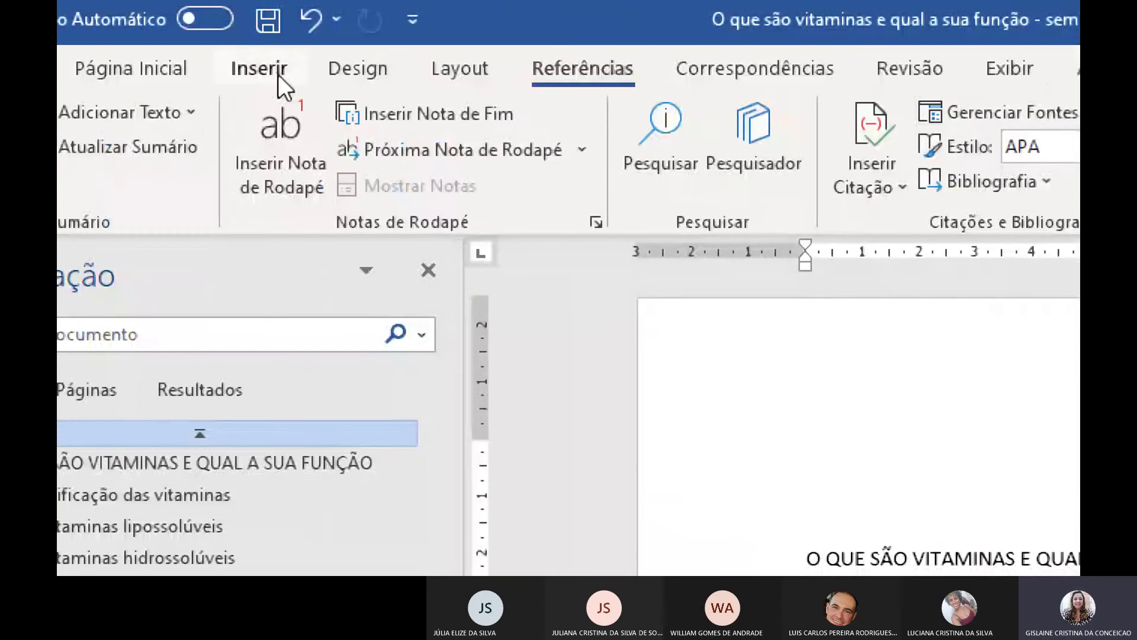
click(278, 74)
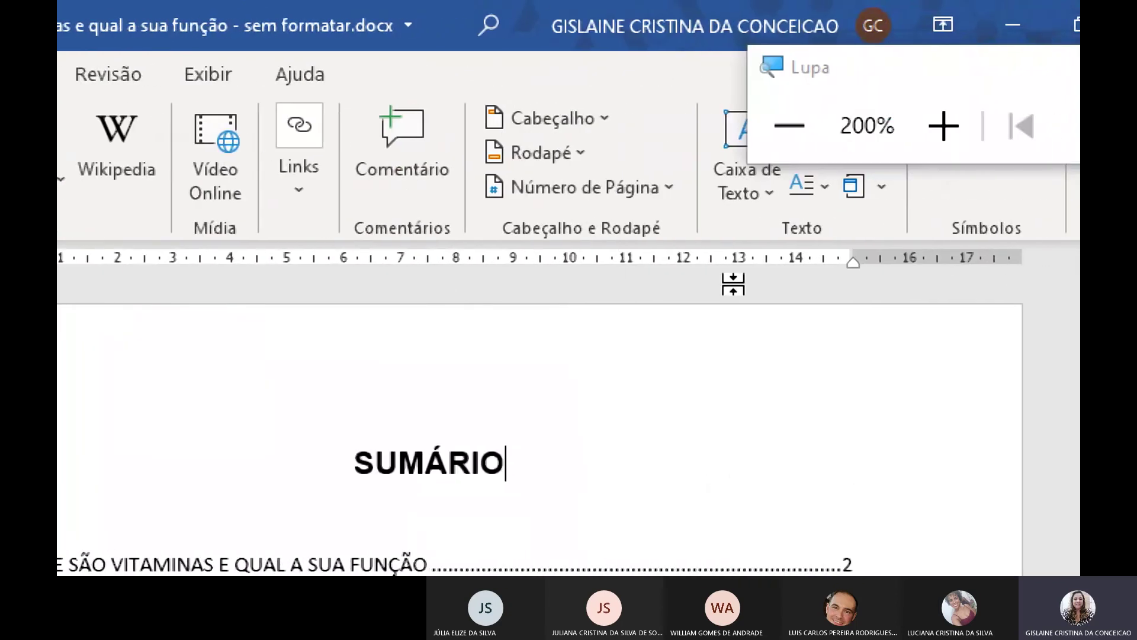
click(673, 190)
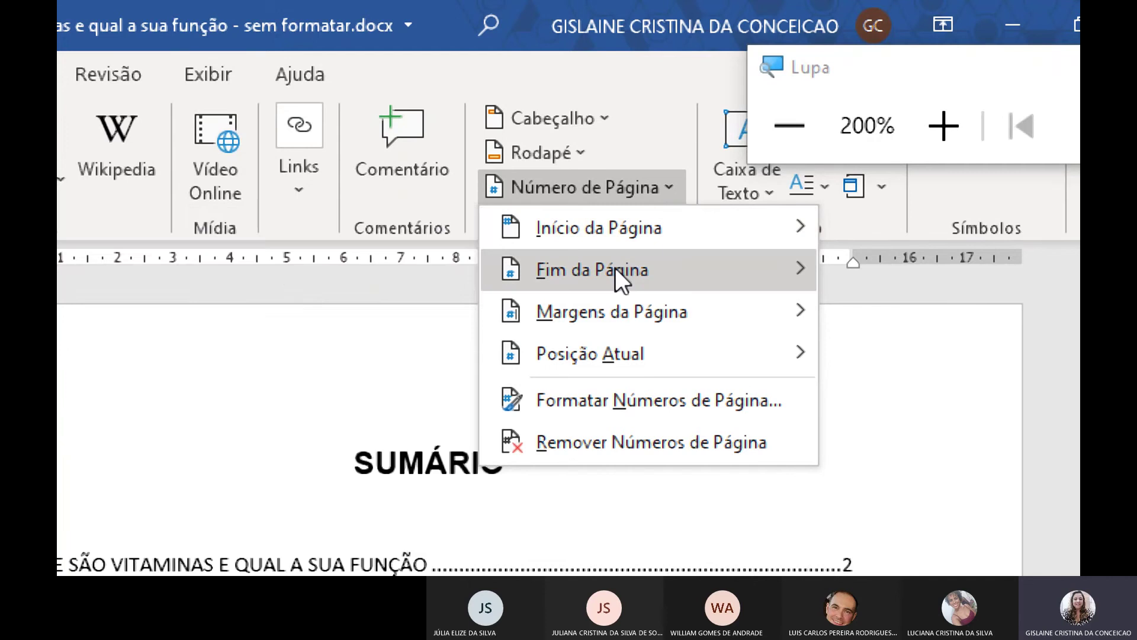
mouse_move(615, 264)
mouse_move(601, 225)
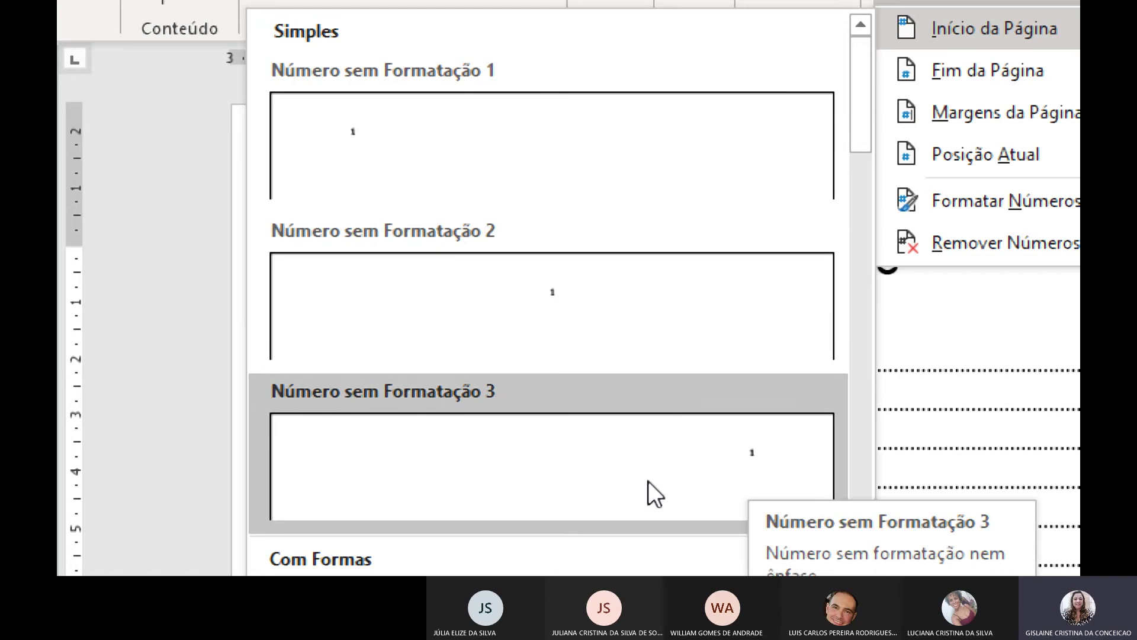
click(747, 464)
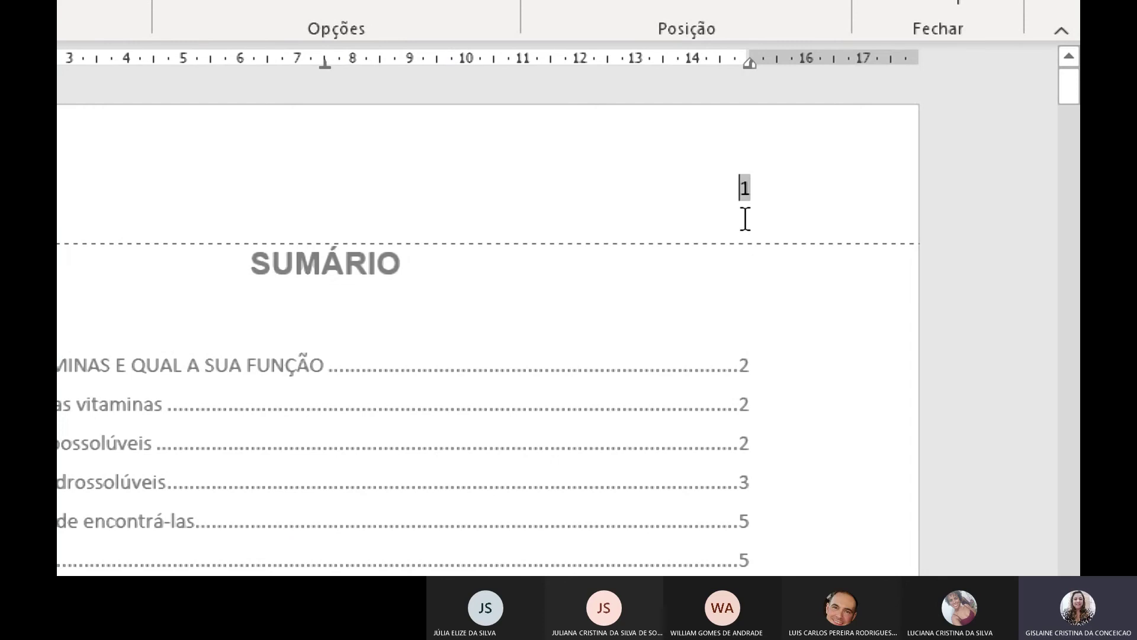
Step: Check the numbering on the following pages, close the screen magnifier and leave header editing
scroll(770, 314, down, 20)
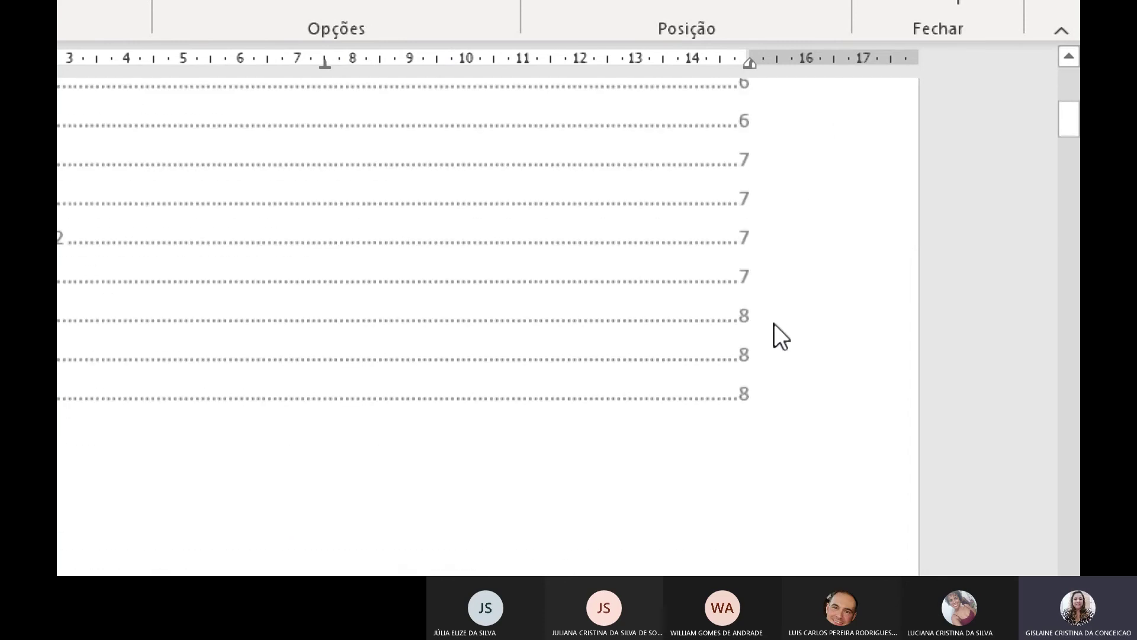
scroll(830, 450, down, 20)
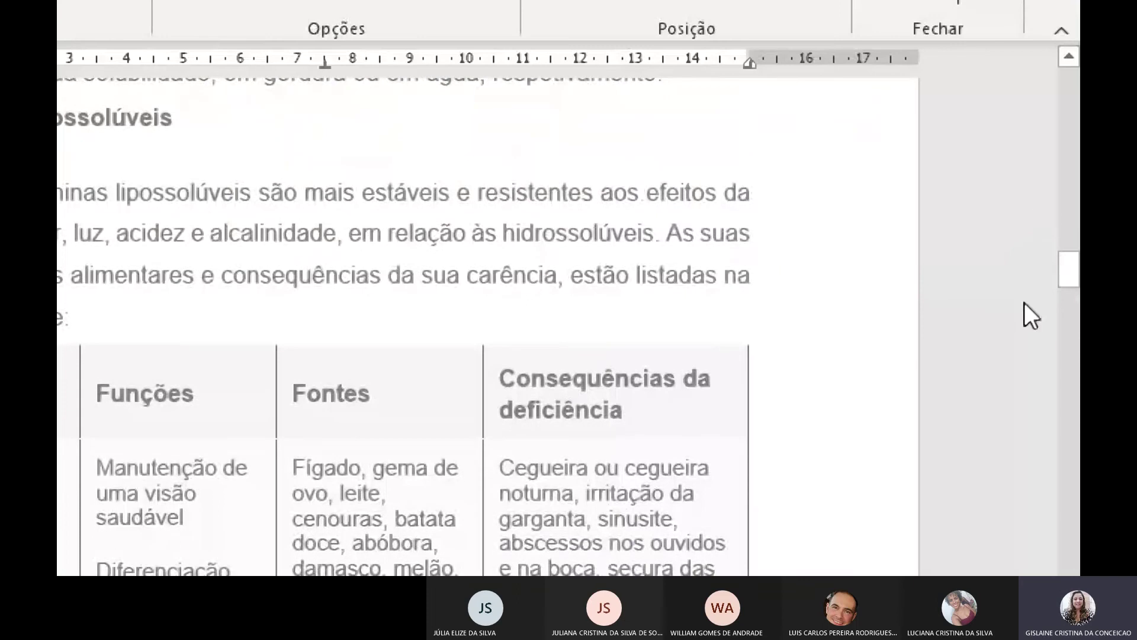
drag(1069, 268, 1068, 80)
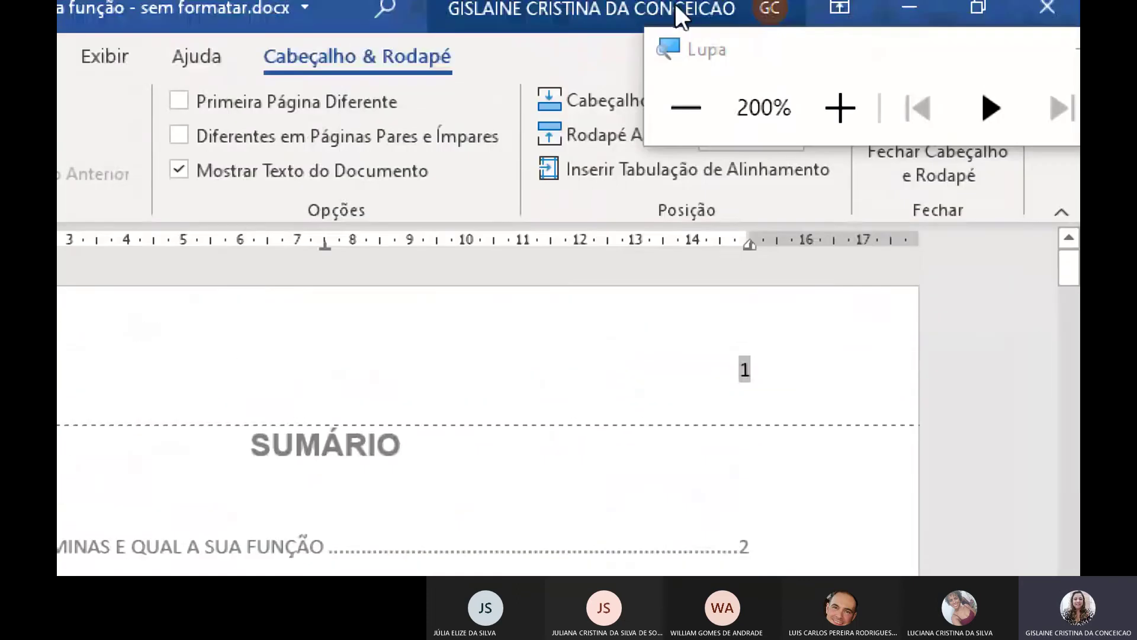
drag(972, 79, 345, 459)
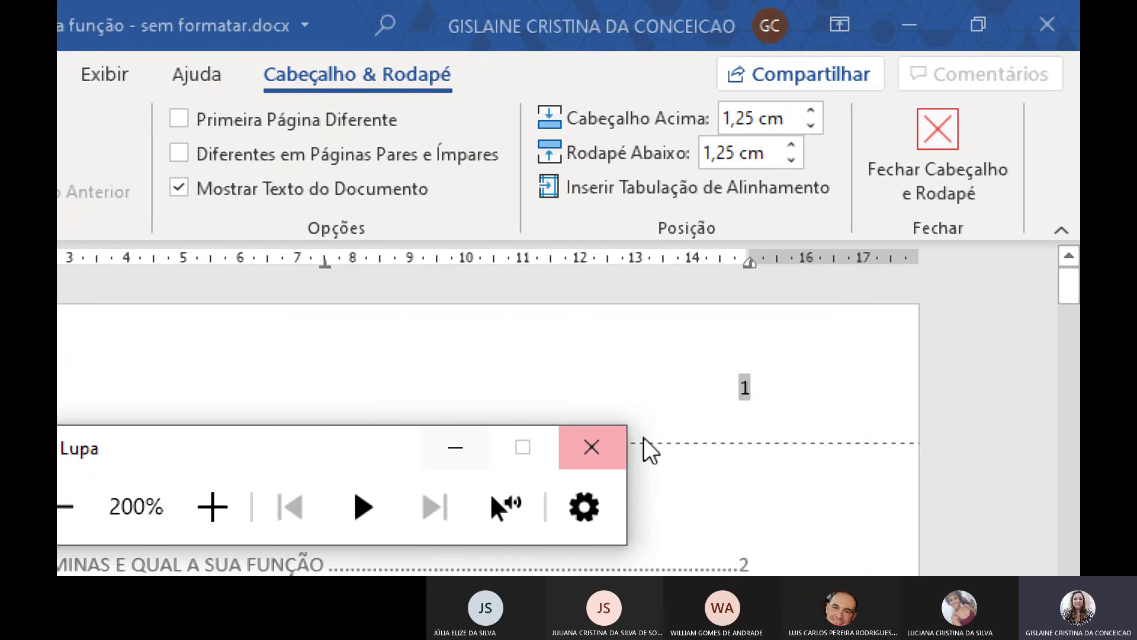
click(610, 455)
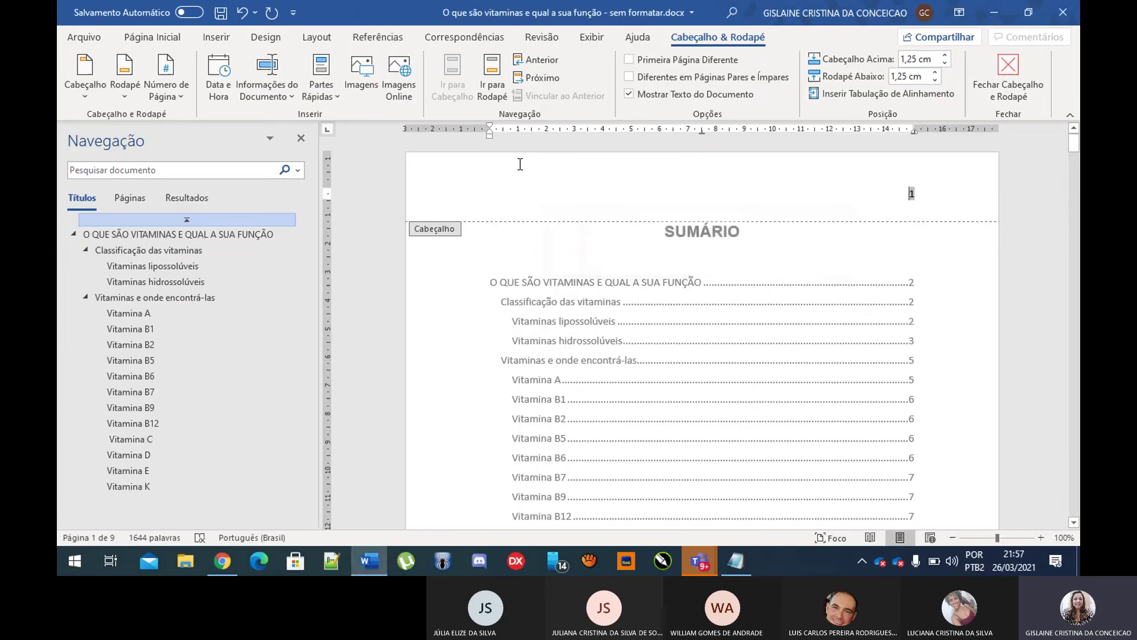
key(Escape)
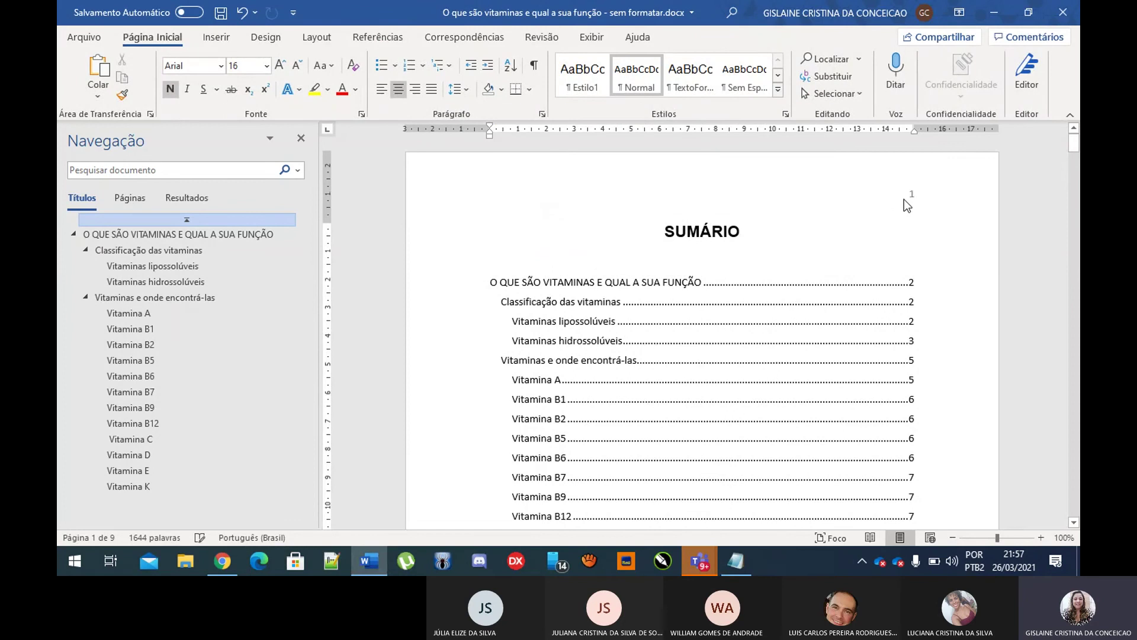
Step: Delete the empty lines above the heading O QUE SÃO VITAMINAS E QUAL A SUA FUNÇÃO on page 2
scroll(903, 199, down, 10)
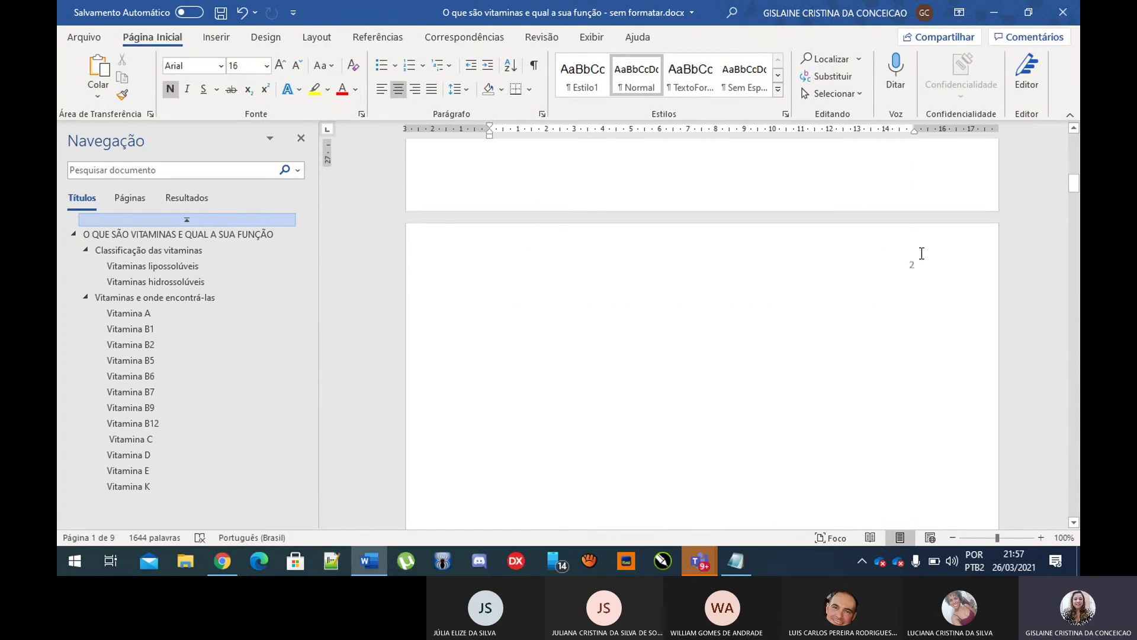
scroll(920, 253, down, 6)
scroll(889, 259, up, 6)
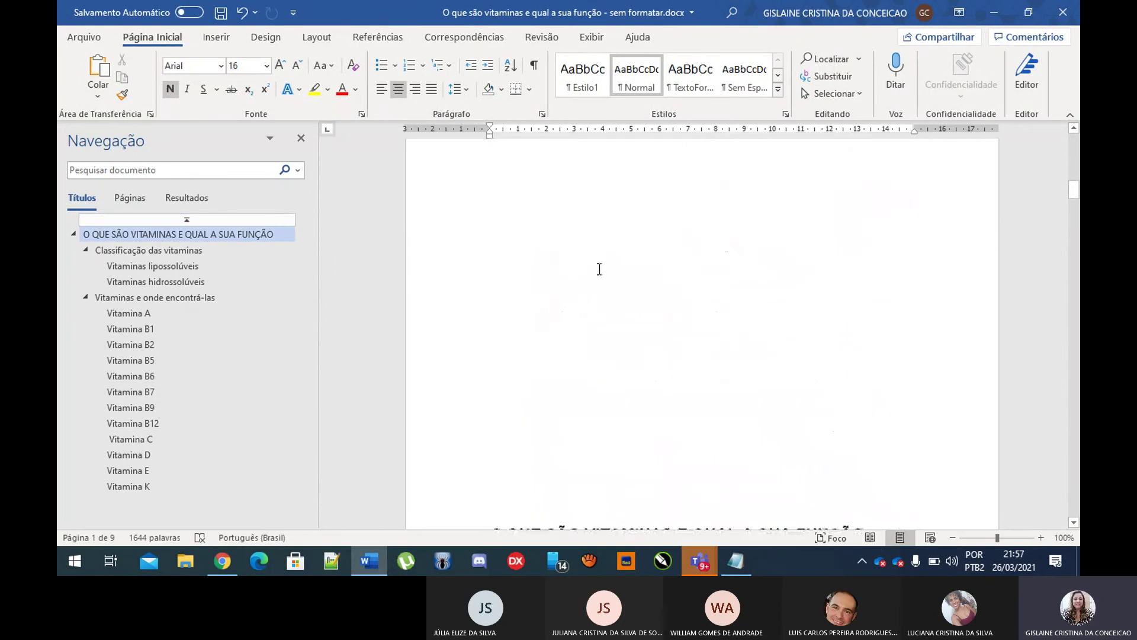
click(667, 265)
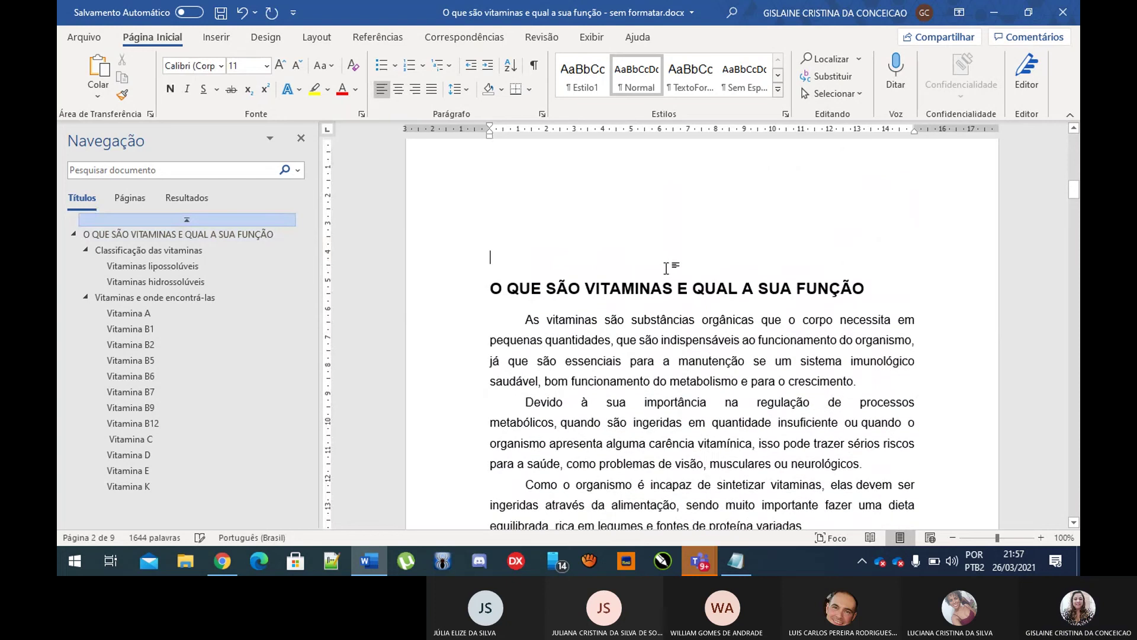
scroll(619, 284, up, 3)
key(Delete)
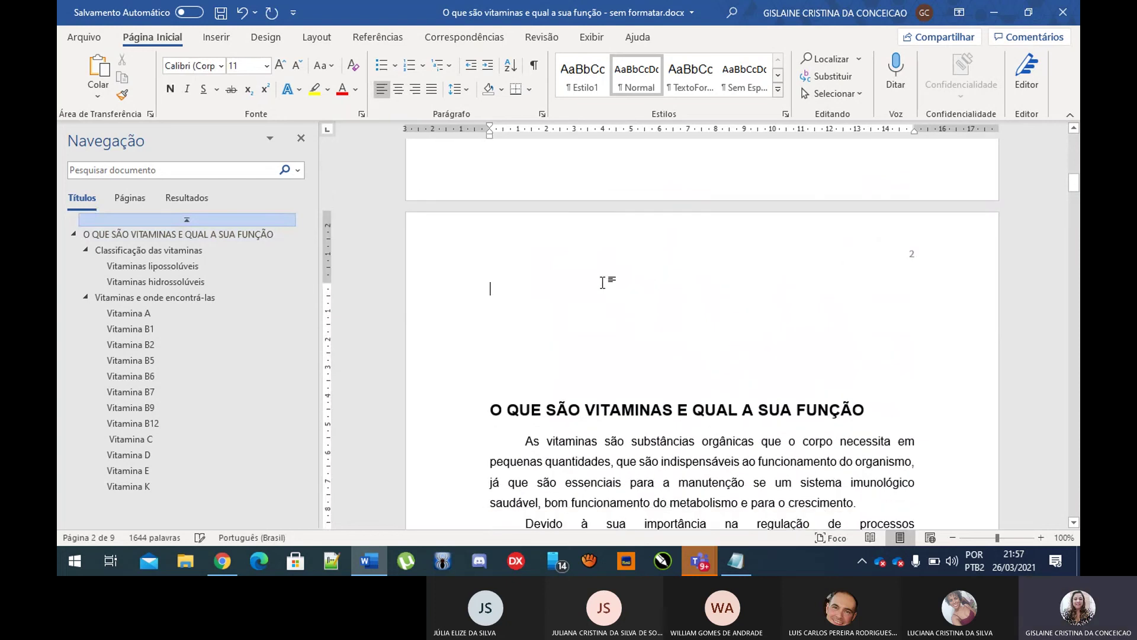
key(Delete)
key(Delete)
key(Delete)
key(Delete)
key(Delete)
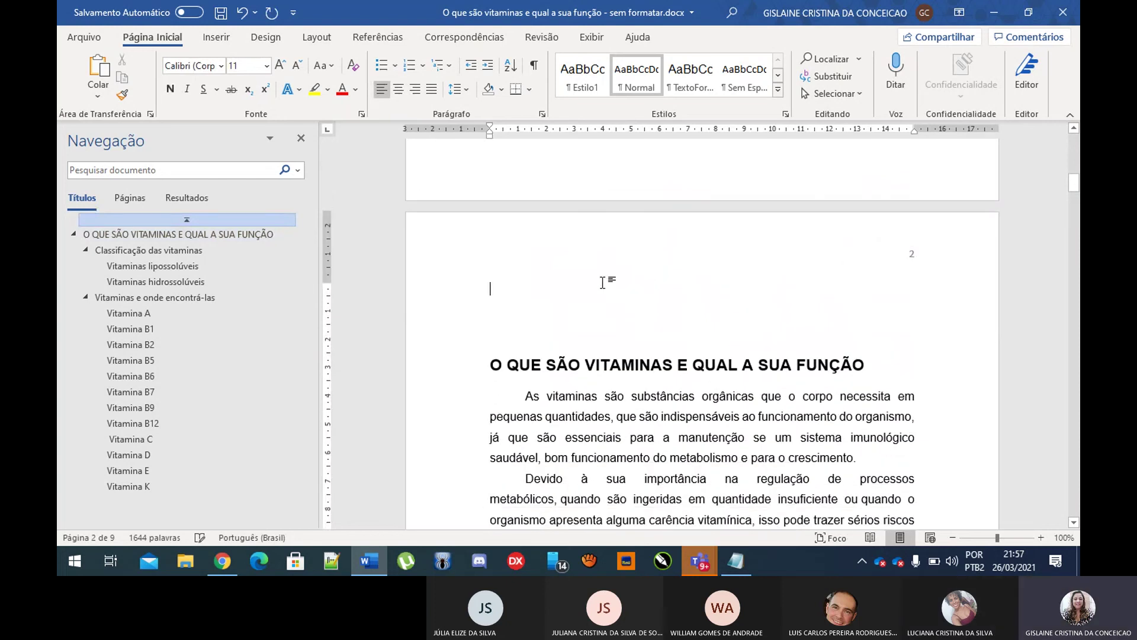
Step: Look over the numbered pages and undo the empty-line deletions and the page number insertion
scroll(603, 281, down, 15)
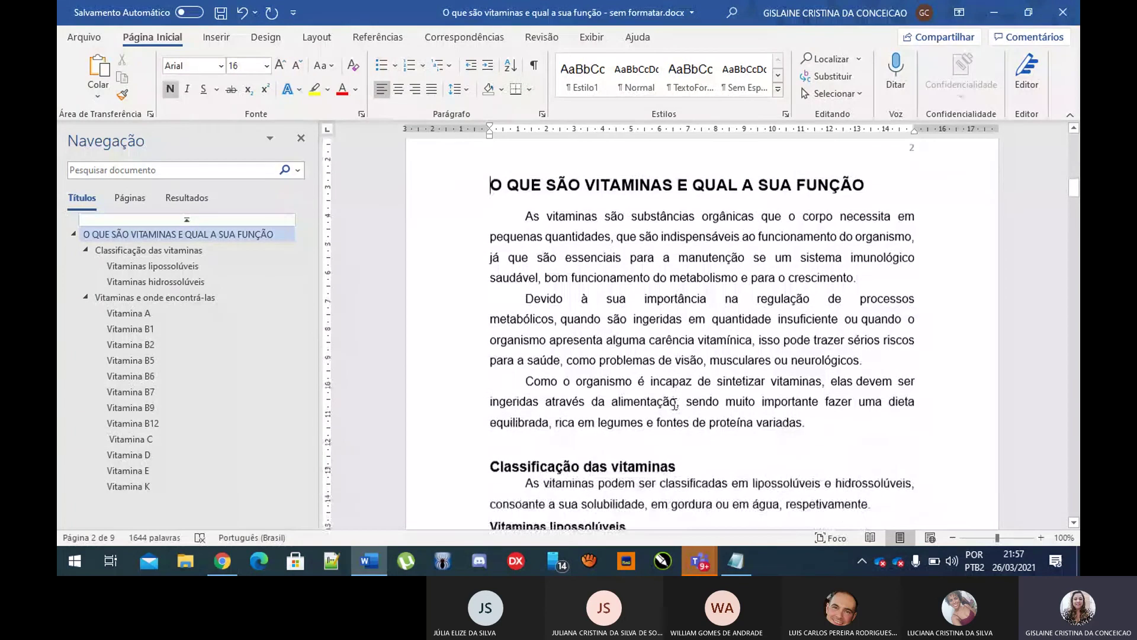
scroll(675, 404, down, 10)
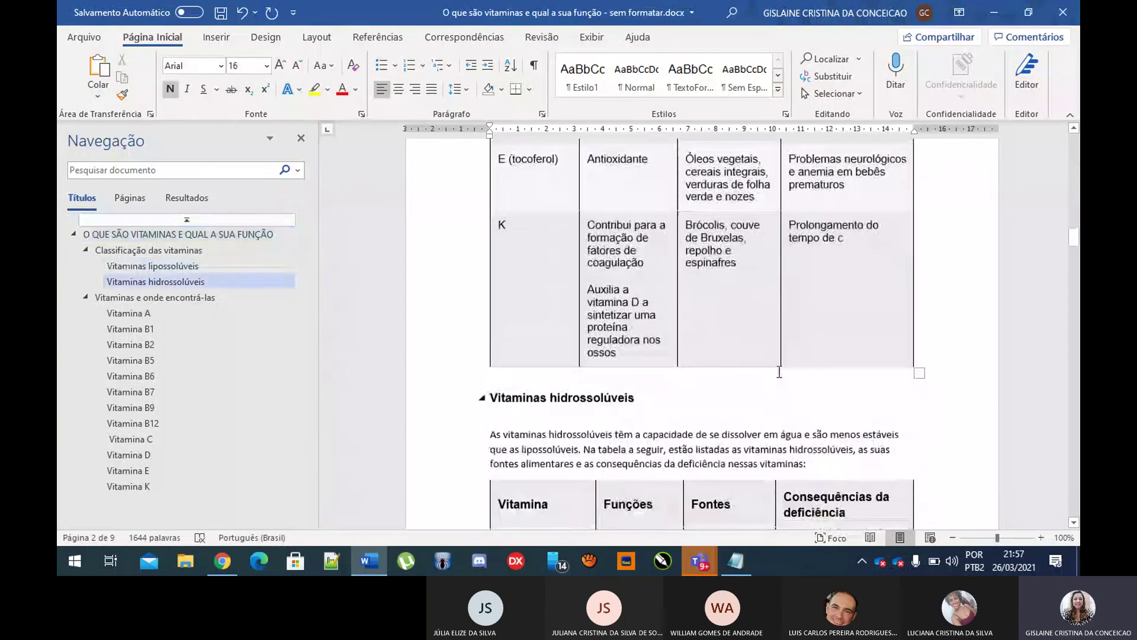
scroll(1075, 255, down, 10)
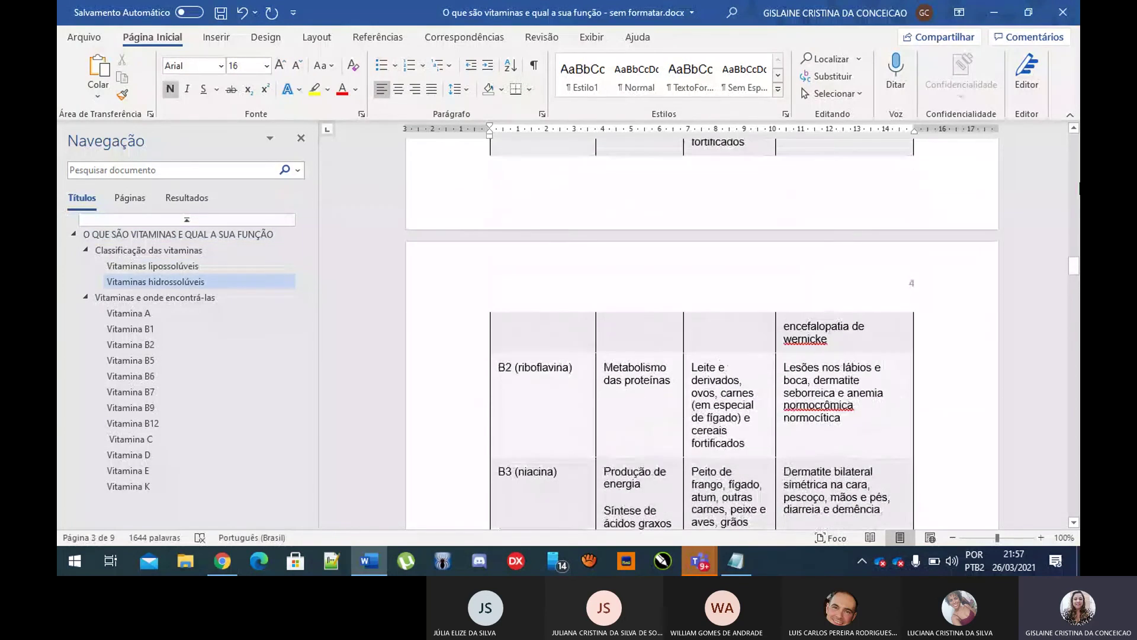
drag(1073, 268, 1071, 133)
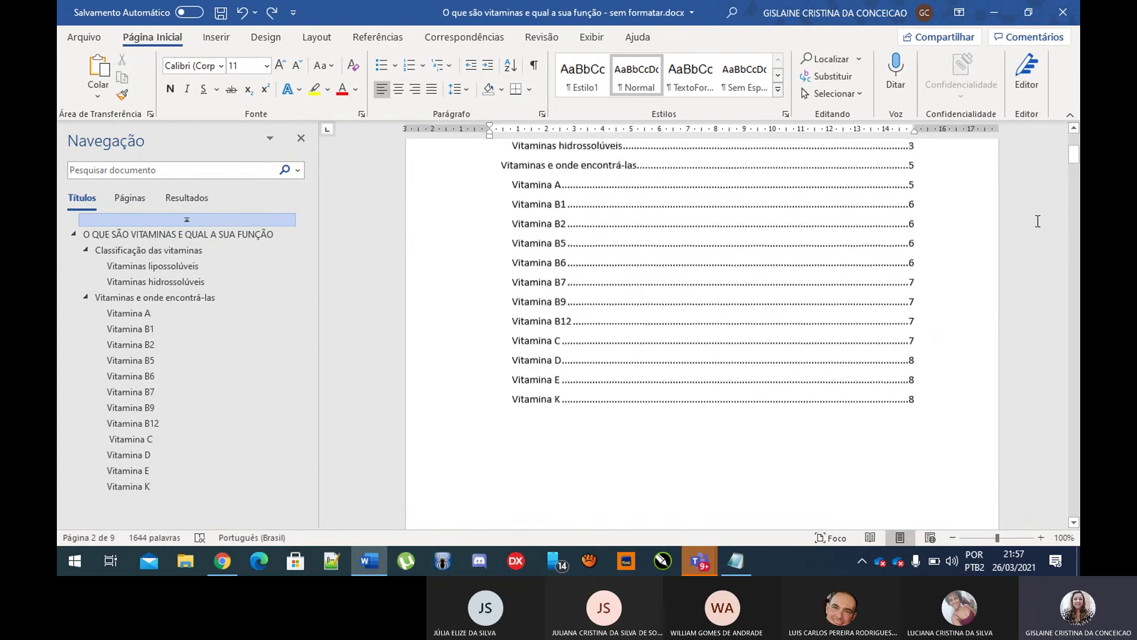
scroll(1037, 220, down, 8)
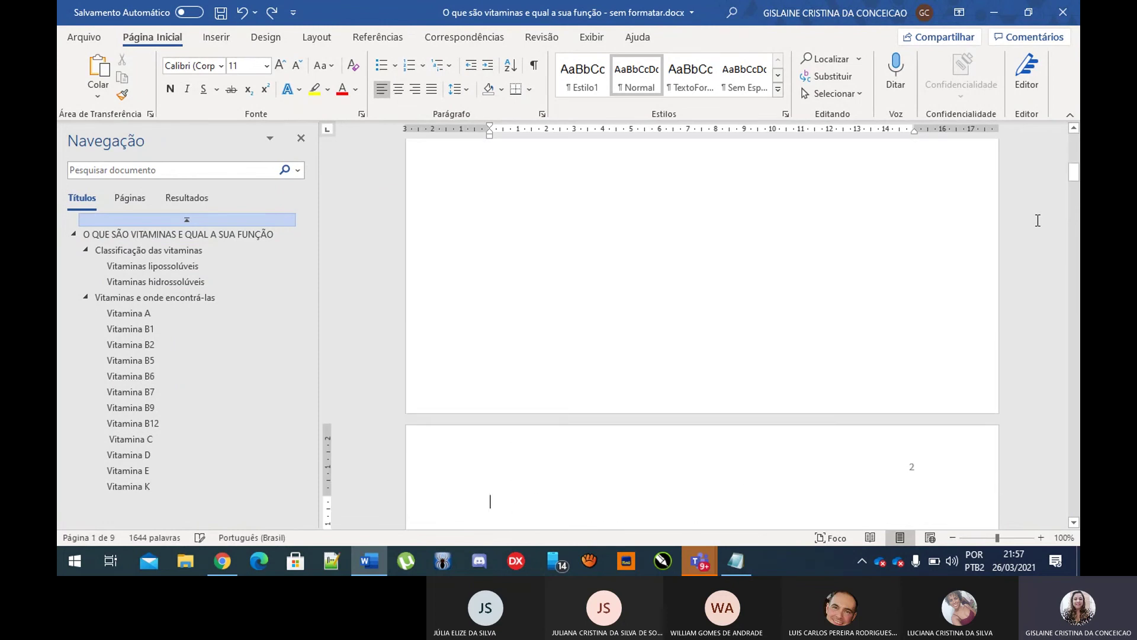
scroll(1037, 221, down, 1)
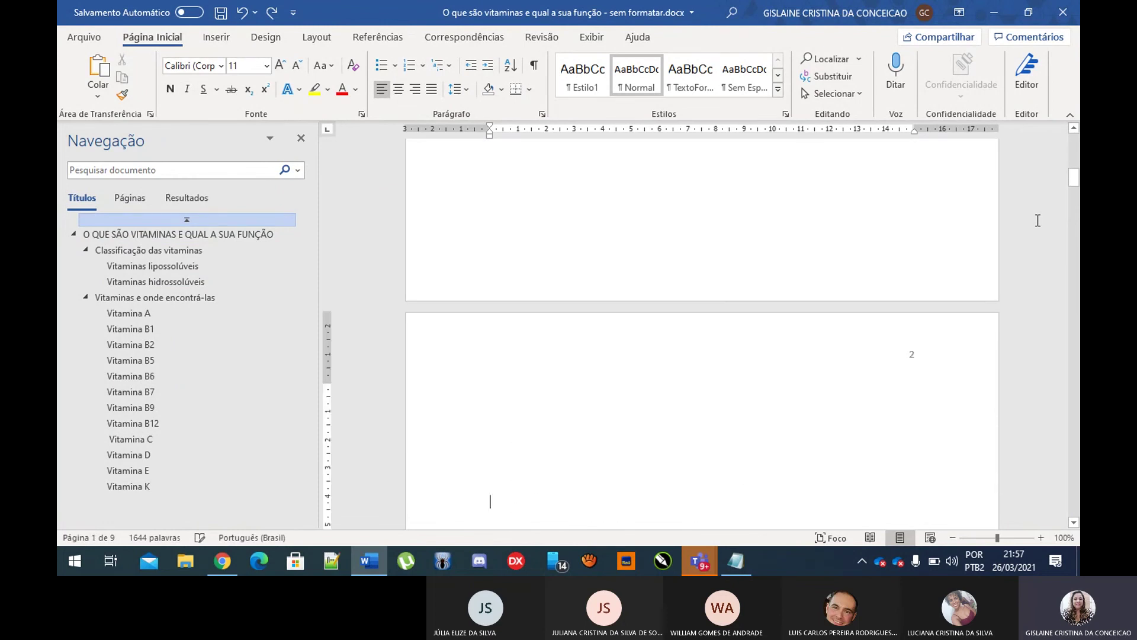
text(S)
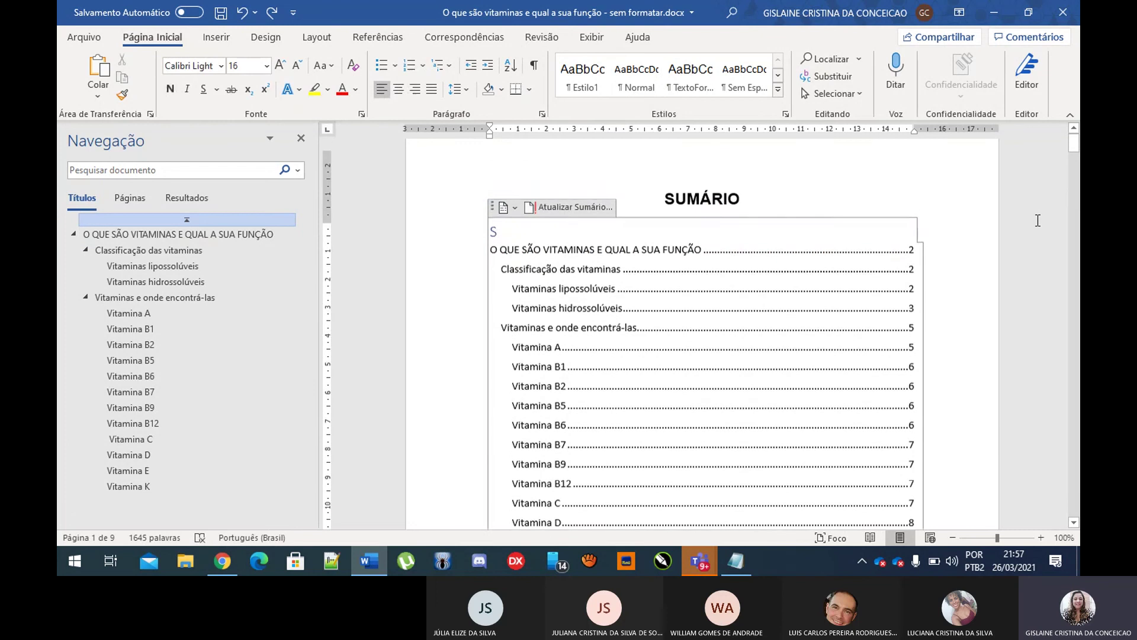
click(969, 212)
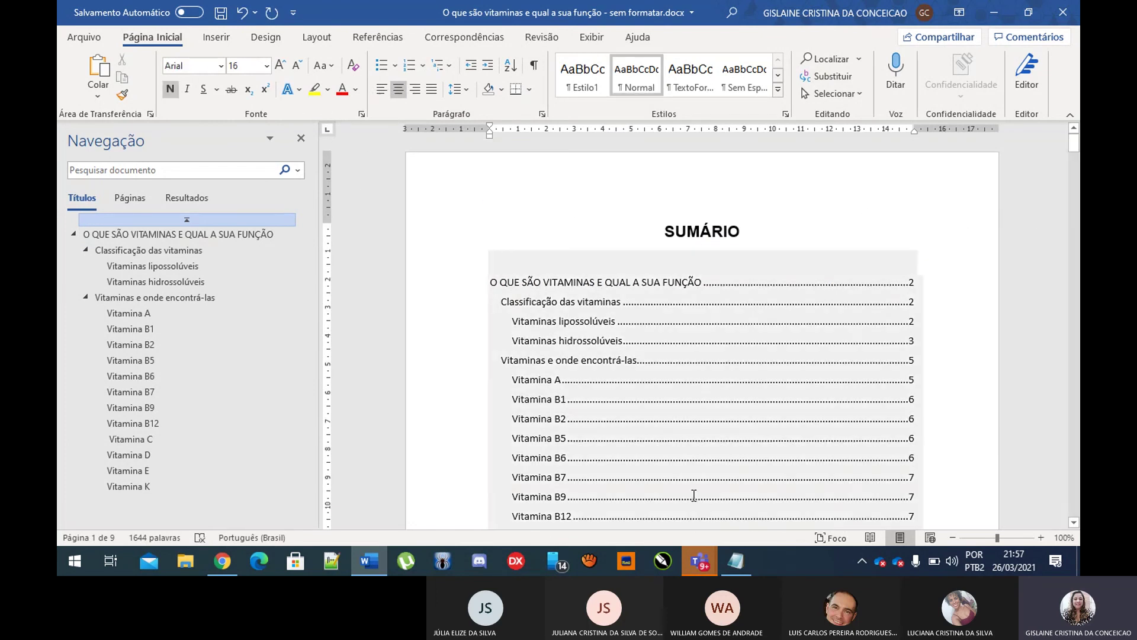
Step: Number the pages at the top with Número sem Formatação 3, close the header and footer, and check the summary page
click(216, 37)
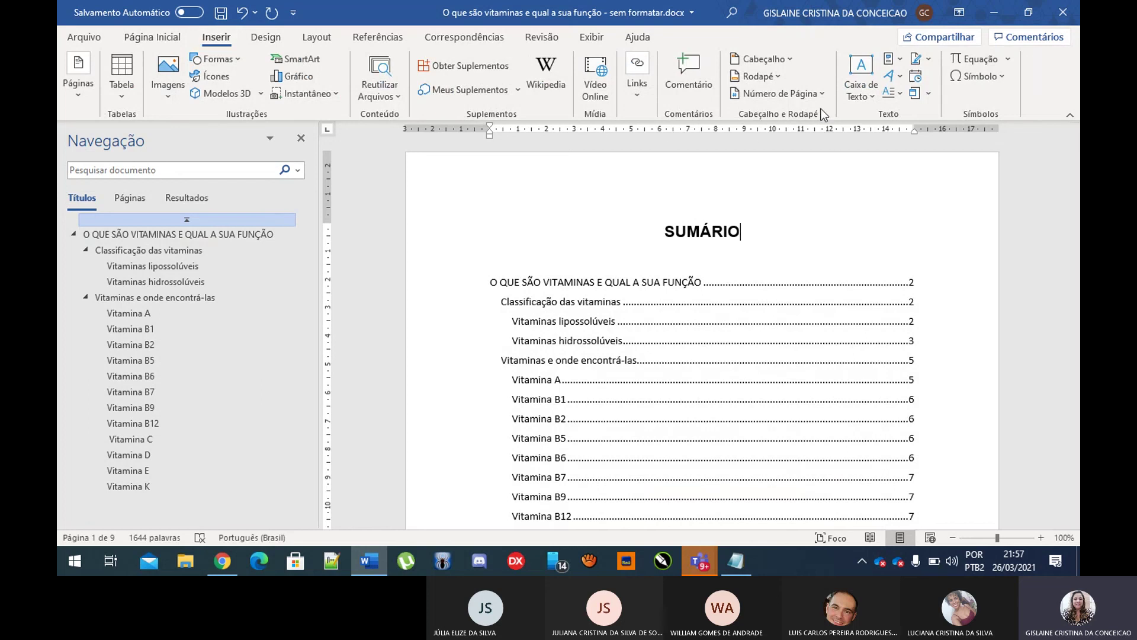
click(822, 93)
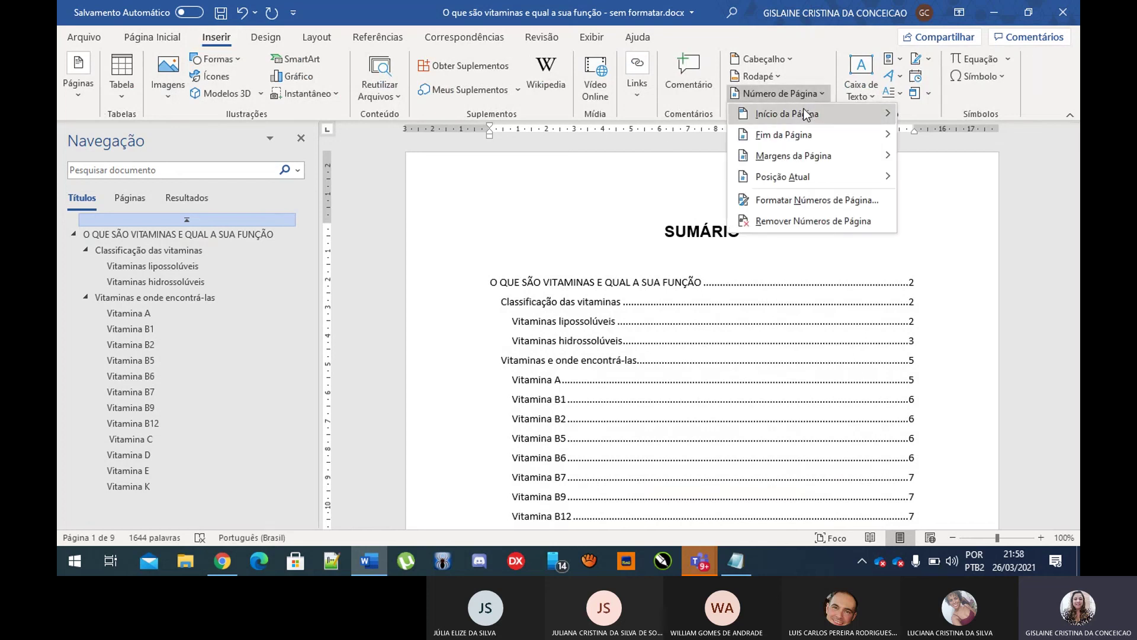
mouse_move(802, 115)
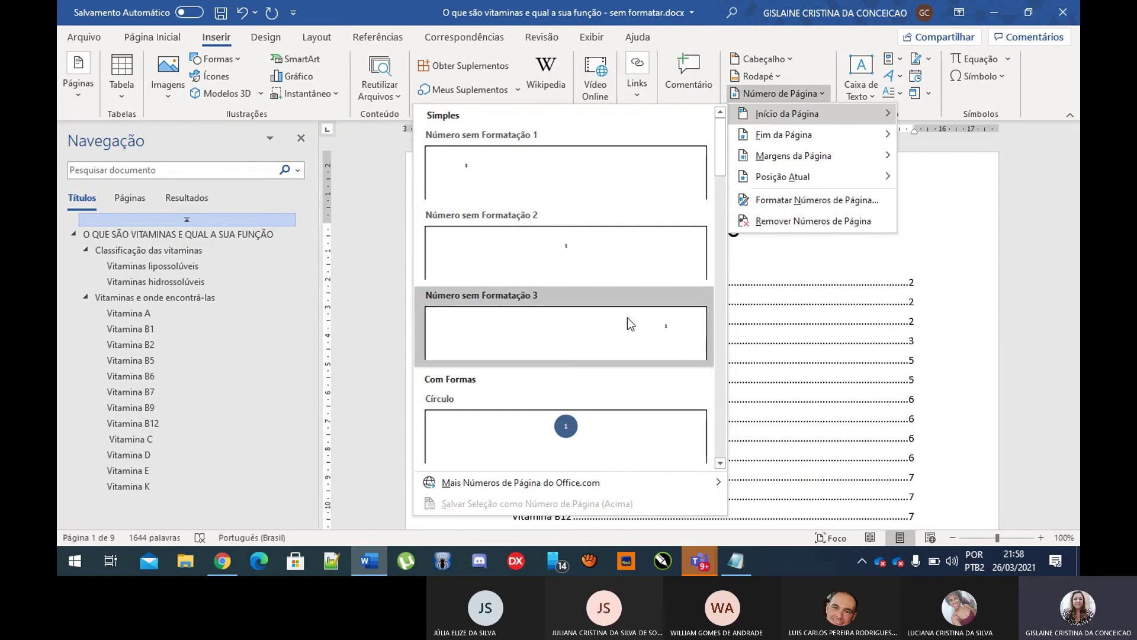
click(588, 320)
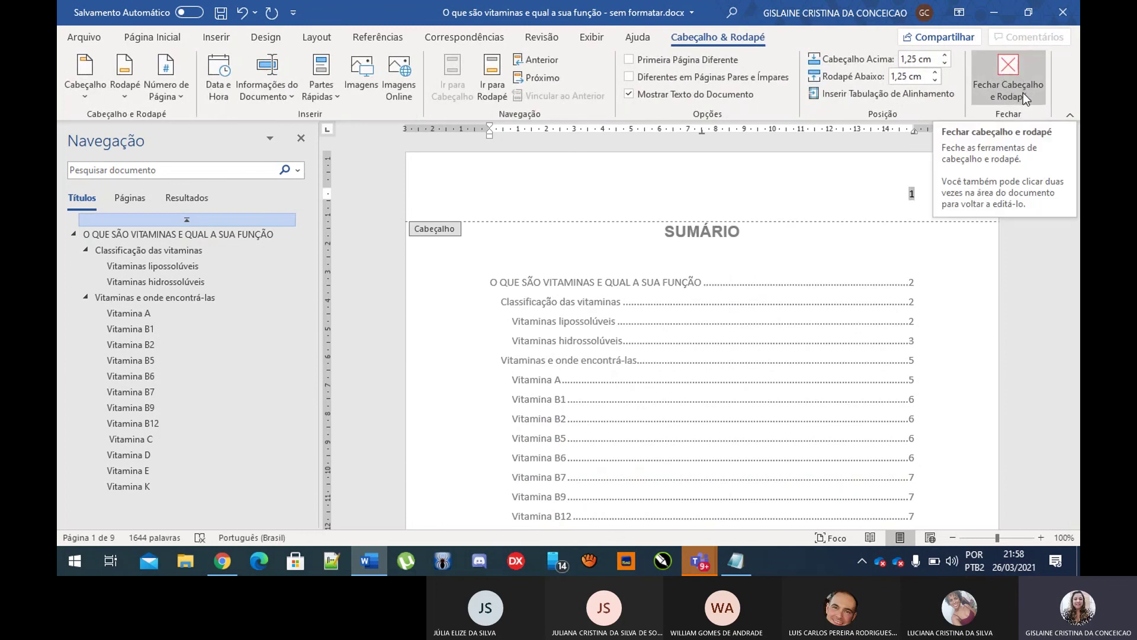
click(1008, 63)
scroll(989, 187, down, 10)
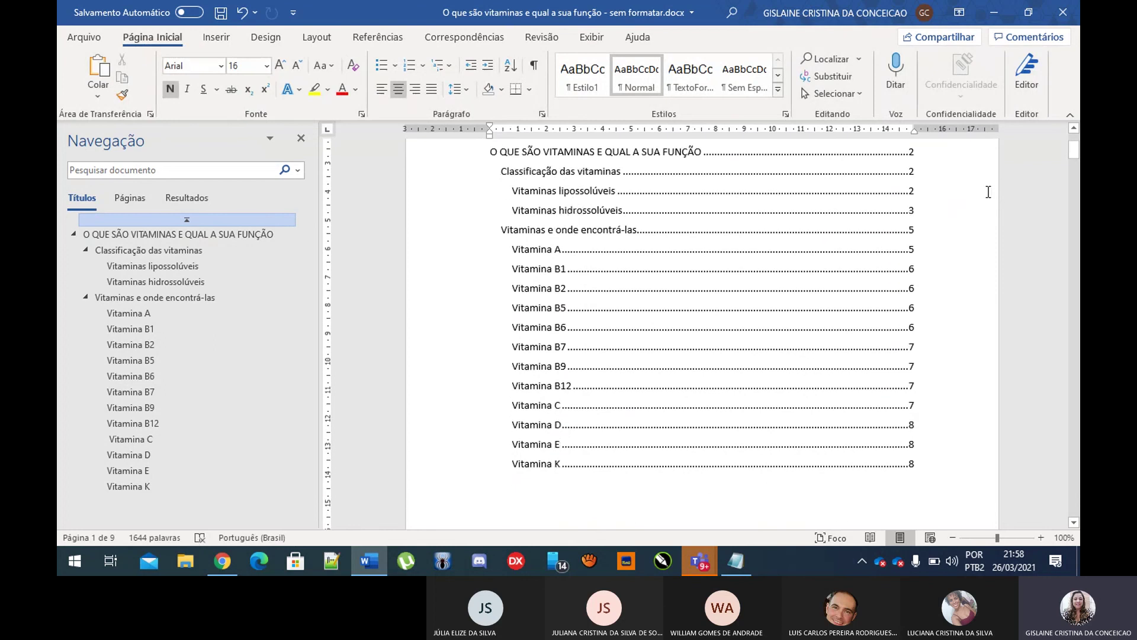
scroll(873, 327, up, 8)
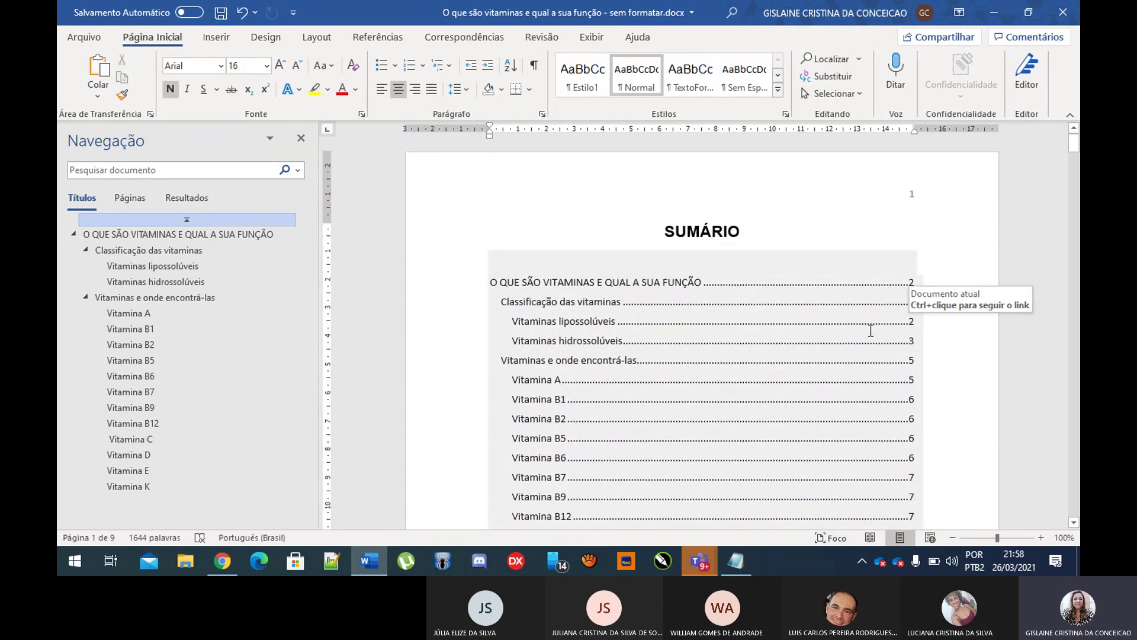
Step: Remove the blank lines at the start of page 2 so the heading O QUE SÃO VITAMINAS E QUAL A SUA FUNÇÃO begins the page
scroll(871, 329, down, 9)
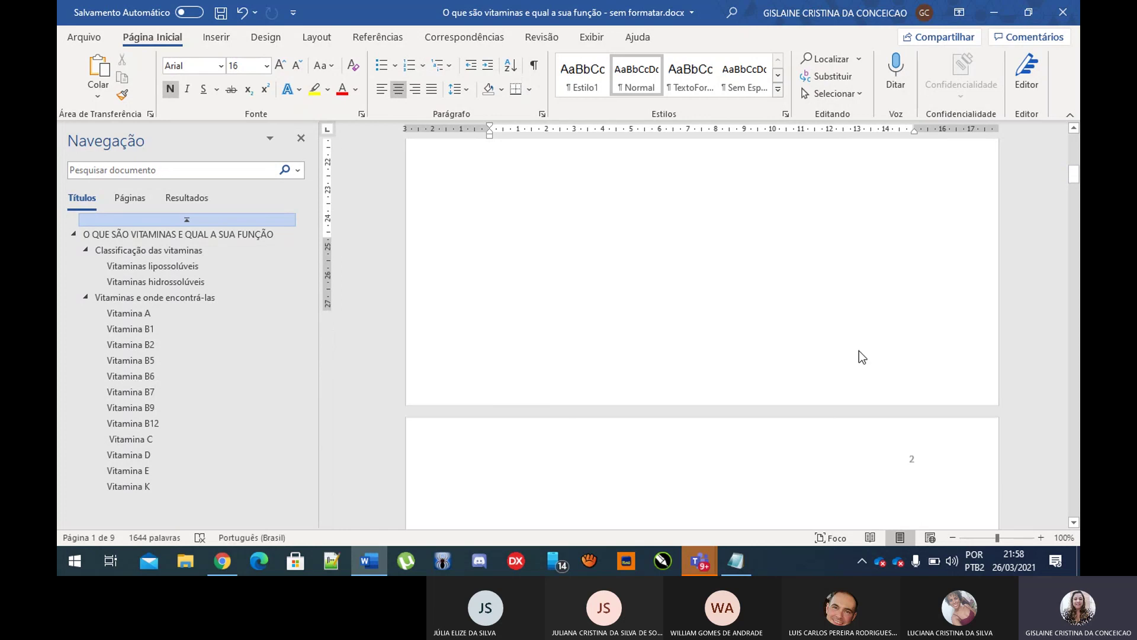
scroll(858, 351, down, 5)
scroll(846, 350, up, 2)
click(629, 364)
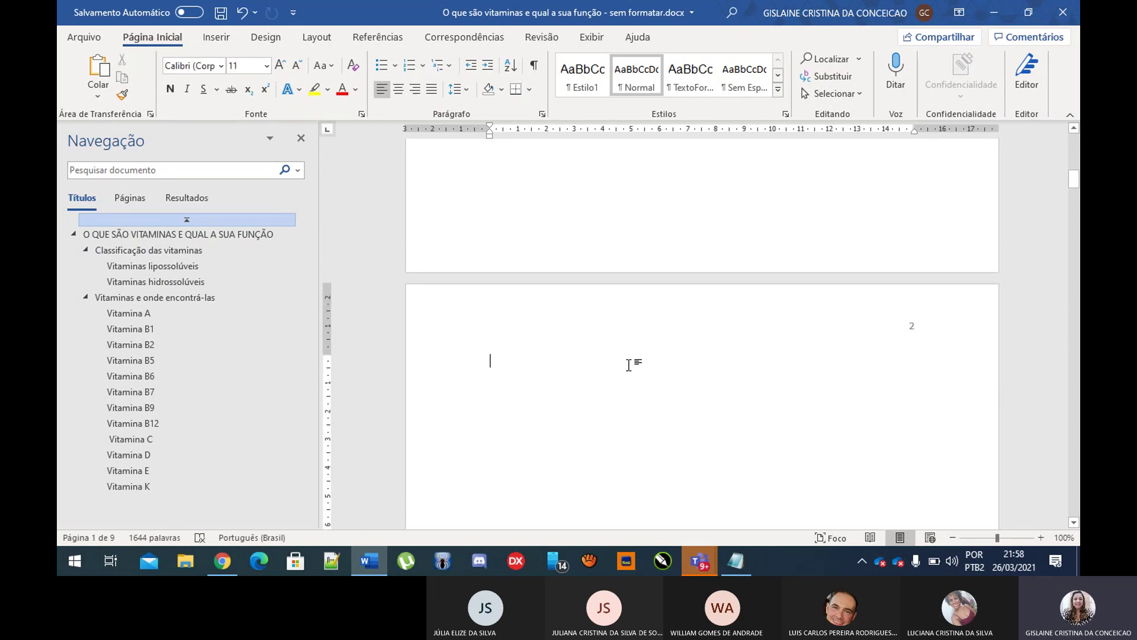
key(Delete)
key(Delete)
key(Delete)
key(Delete)
key(Delete)
key(Delete)
key(Delete)
key(Delete)
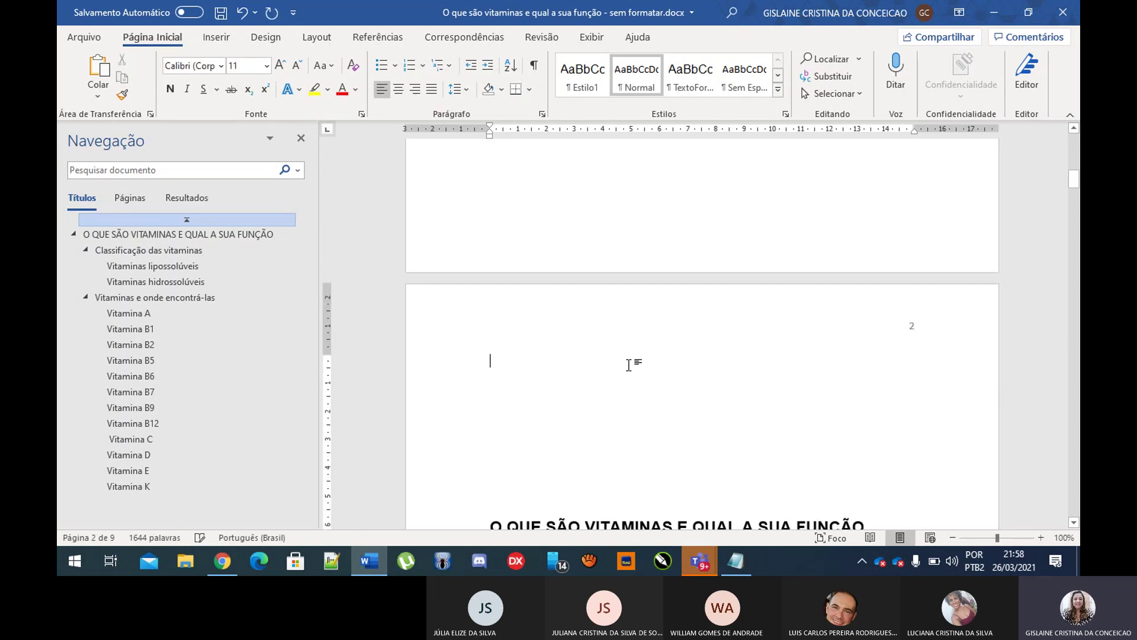
key(Delete)
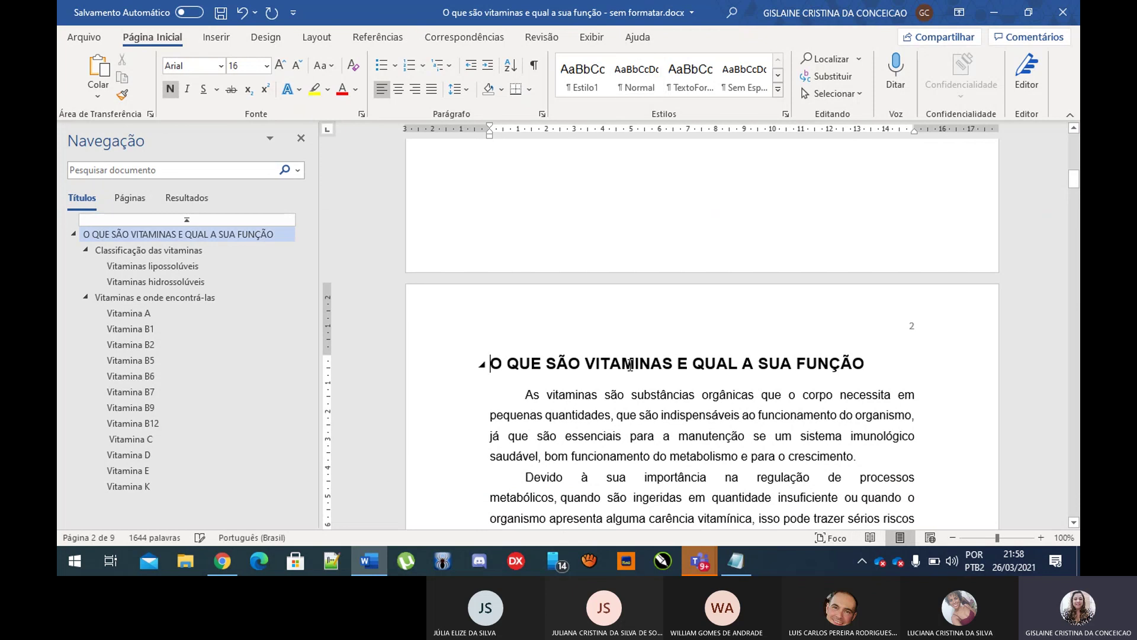
Step: Review the text and page numbers on pages 2 and 3, and return to the SUMÁRIO page
scroll(705, 320, down, 10)
scroll(822, 369, up, 8)
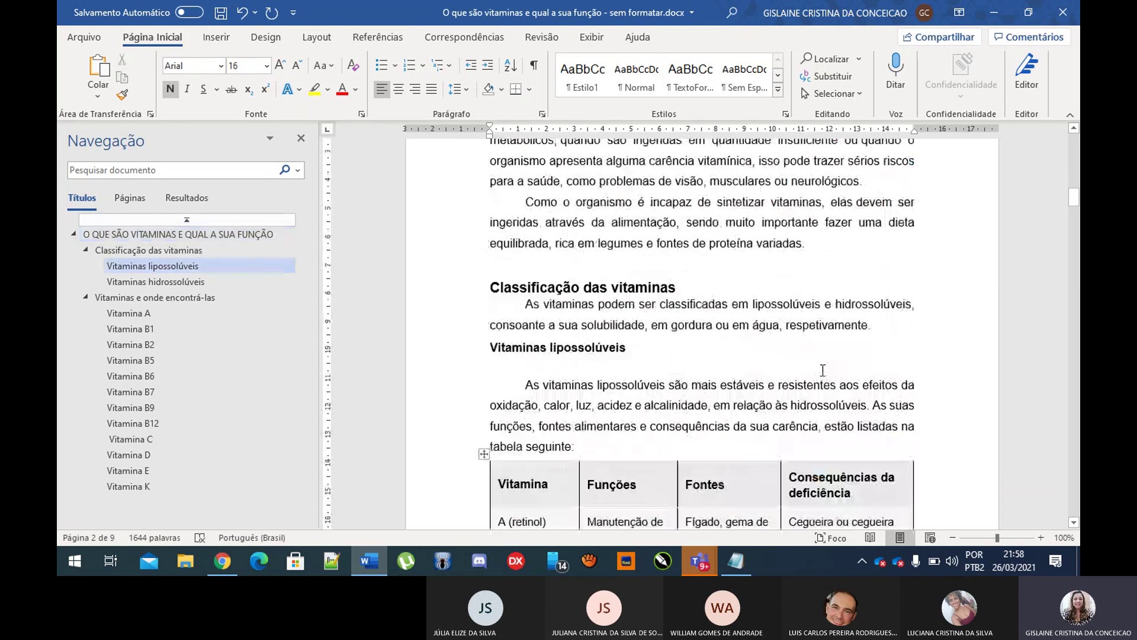
scroll(822, 369, down, 9)
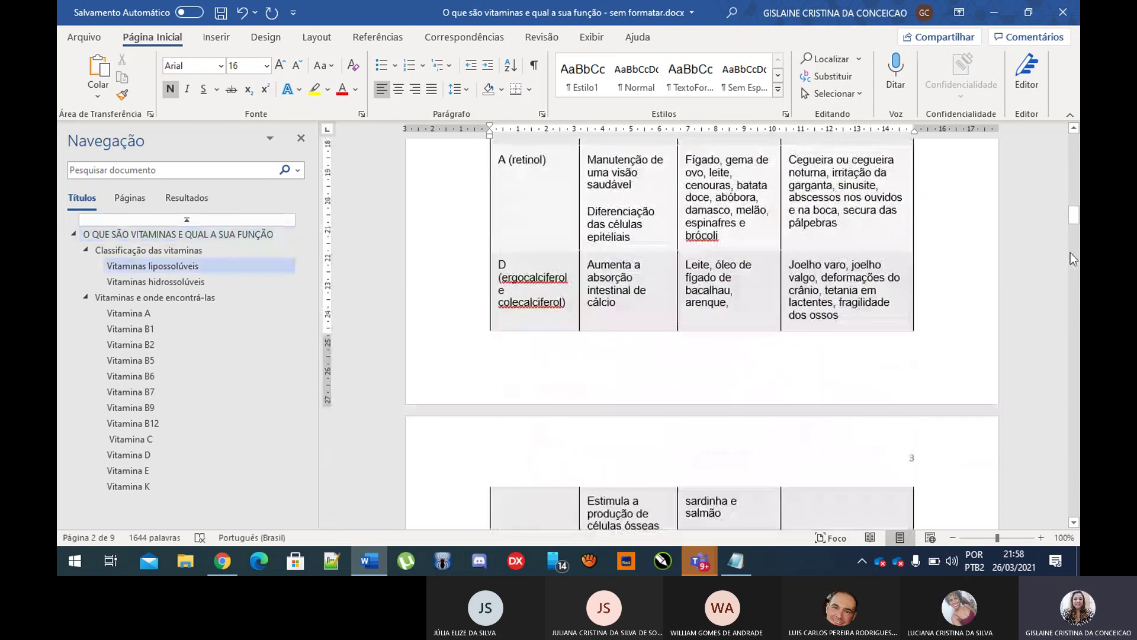
drag(1073, 216, 1073, 145)
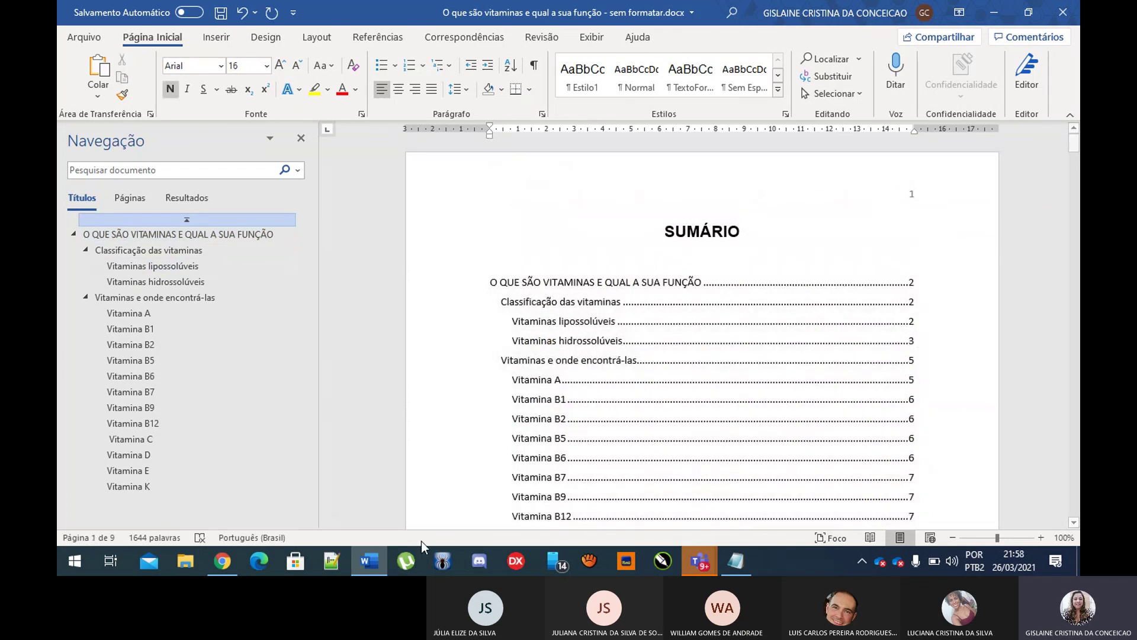
Step: Switch to the Microsoft Teams meeting and bring up the additional meeting options containing Parar gravação
mouse_move(699, 560)
click(733, 465)
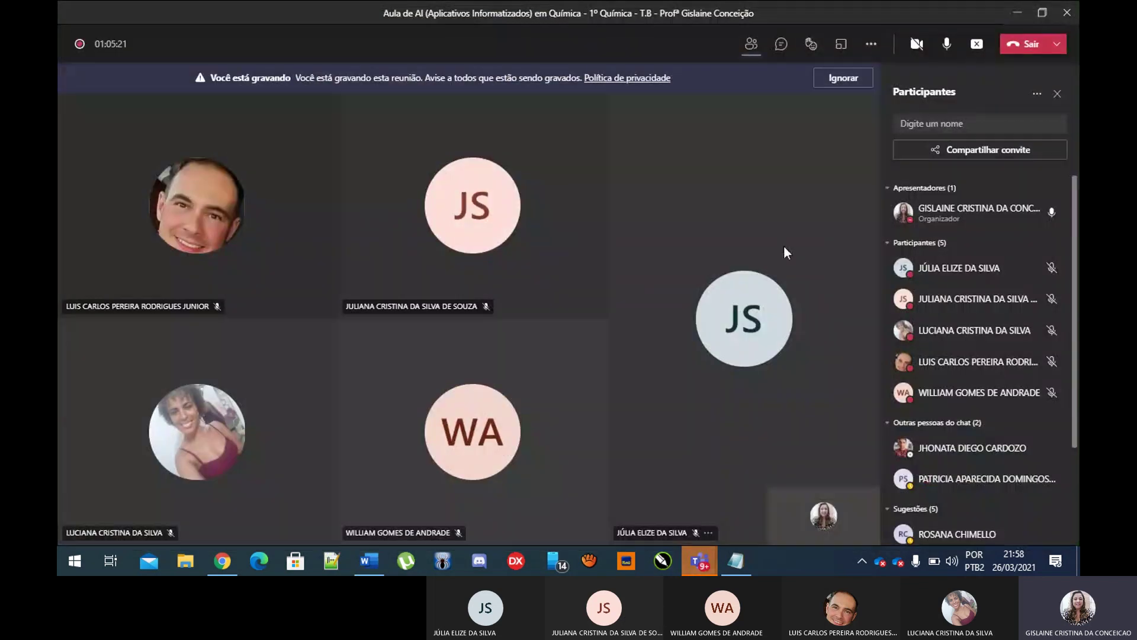
click(876, 51)
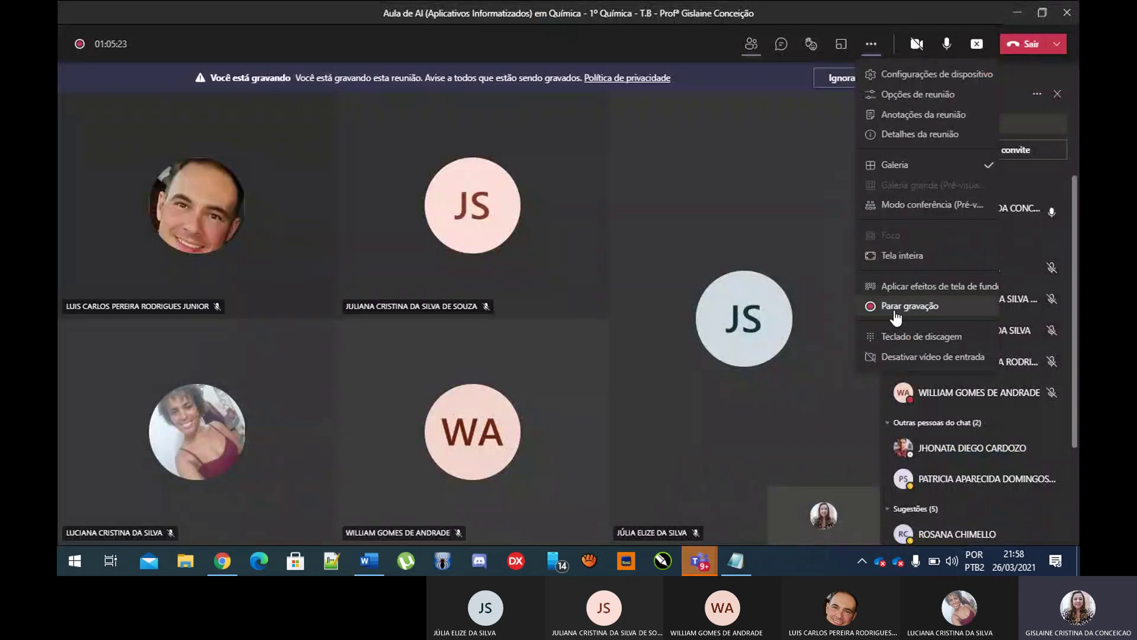